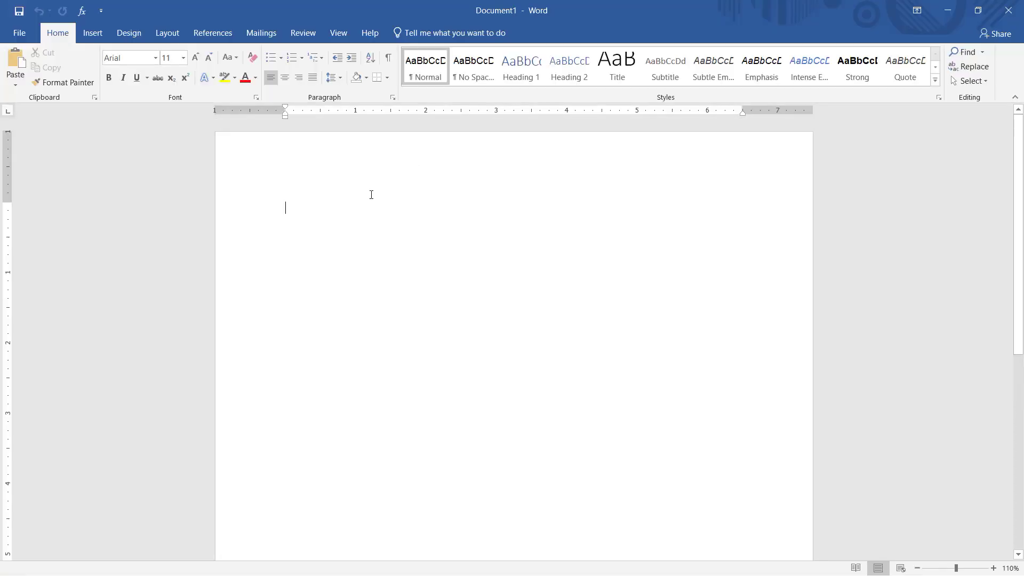
# Step: Insert the Banded cover page design with its blue bands
pyautogui.click(95, 35)
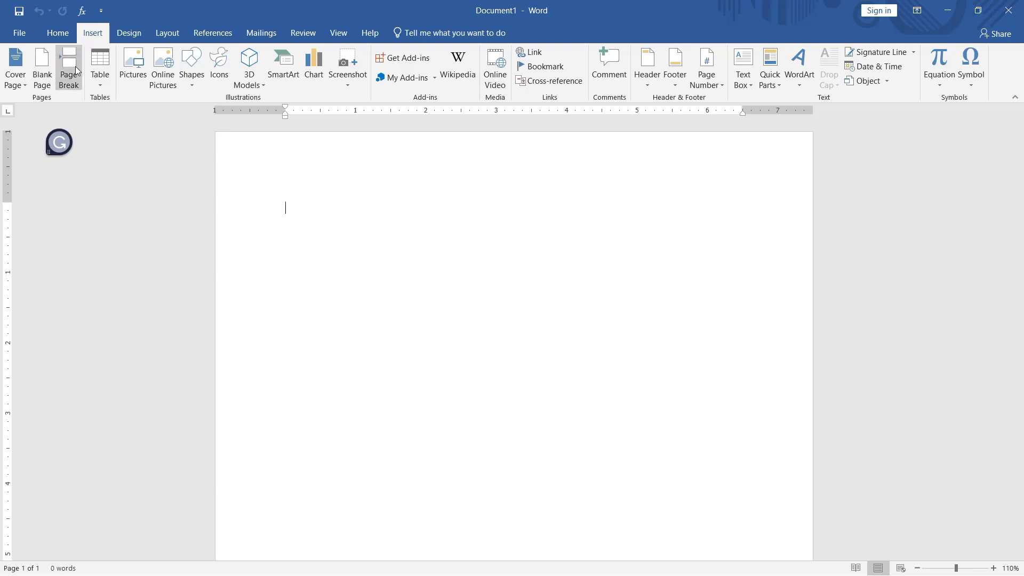
pyautogui.click(22, 81)
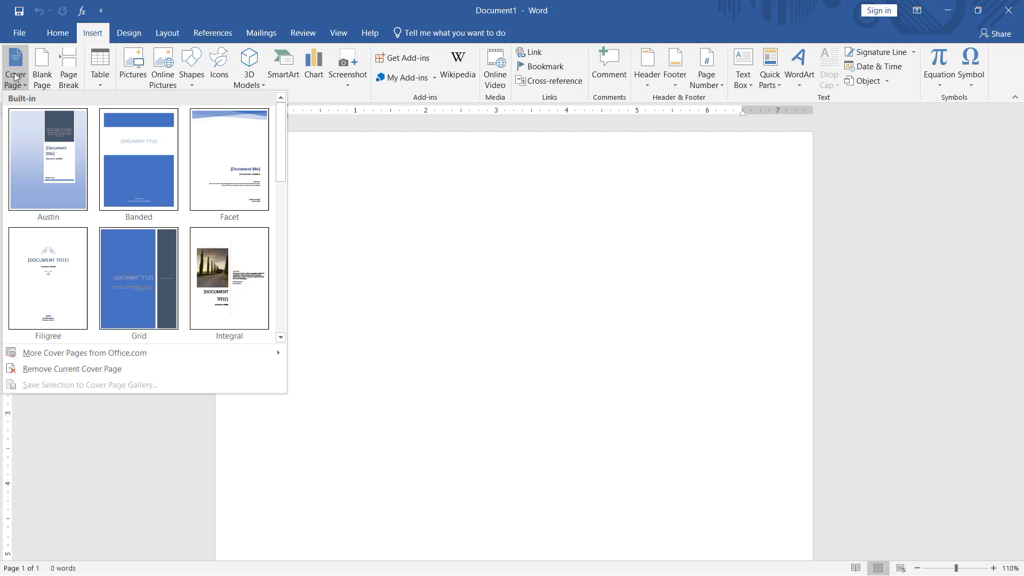
pyautogui.click(144, 159)
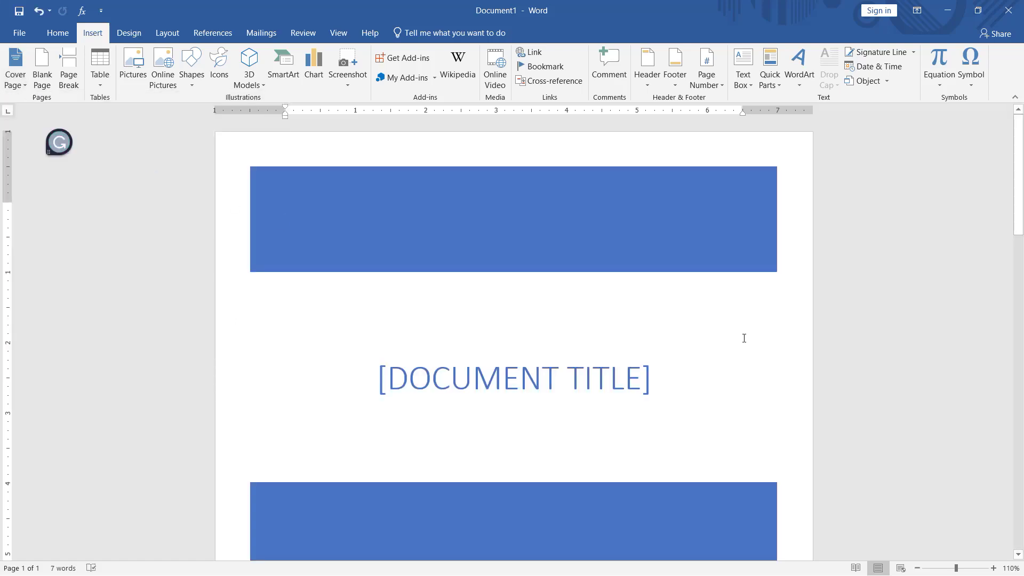
pyautogui.scroll(-1, 744, 330)
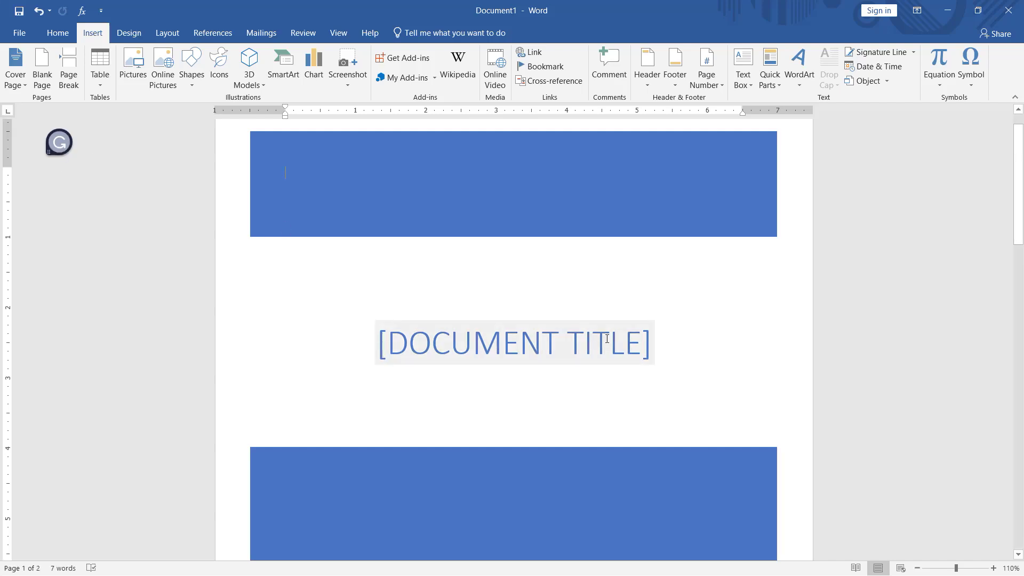
# Step: Browse the other cover page designs, then close the gallery, keeping Banded
pyautogui.click(24, 82)
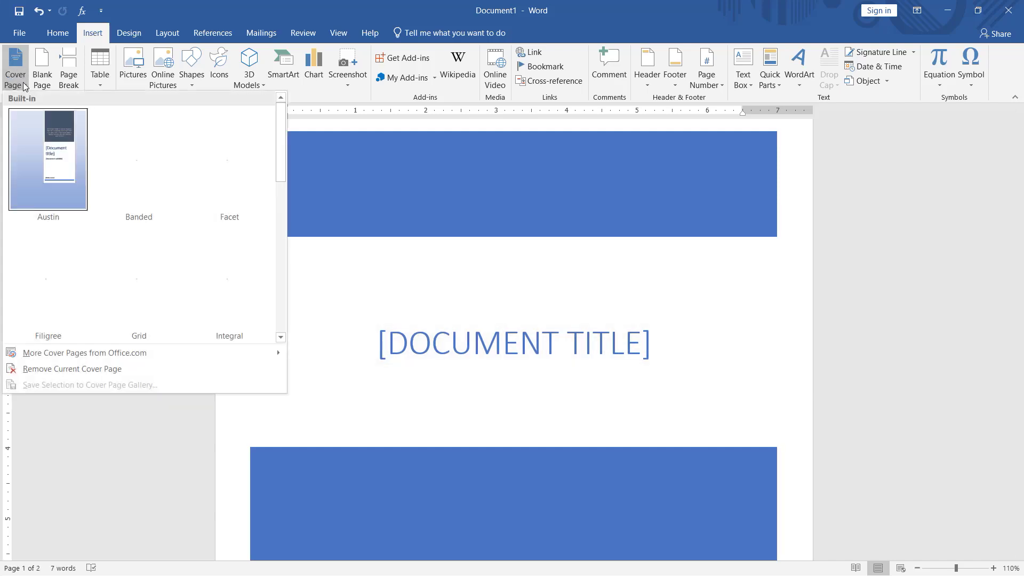
pyautogui.scroll(-3, 196, 254)
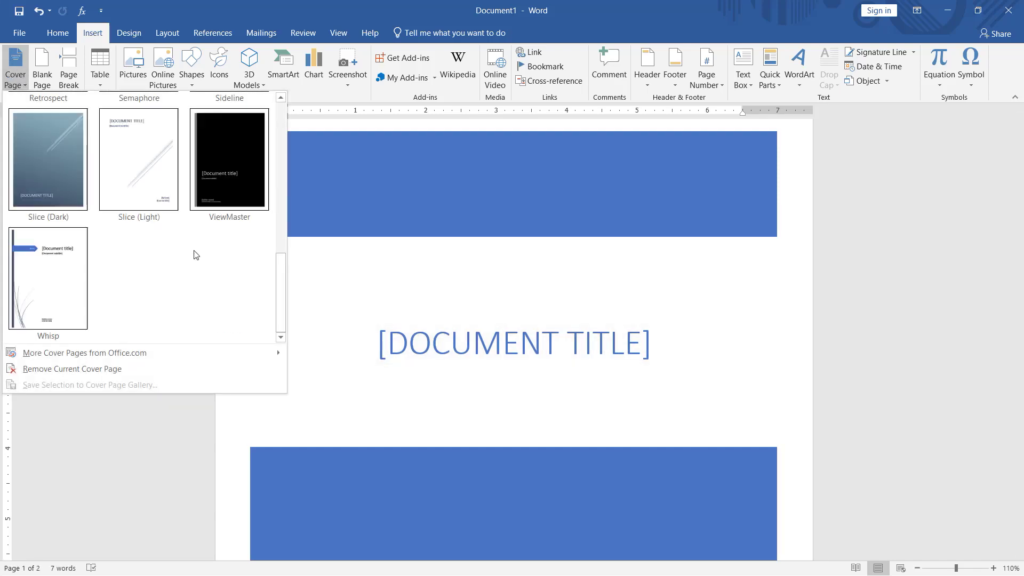
pyautogui.scroll(4, 196, 254)
pyautogui.scroll(-5, 196, 255)
pyautogui.click(624, 342)
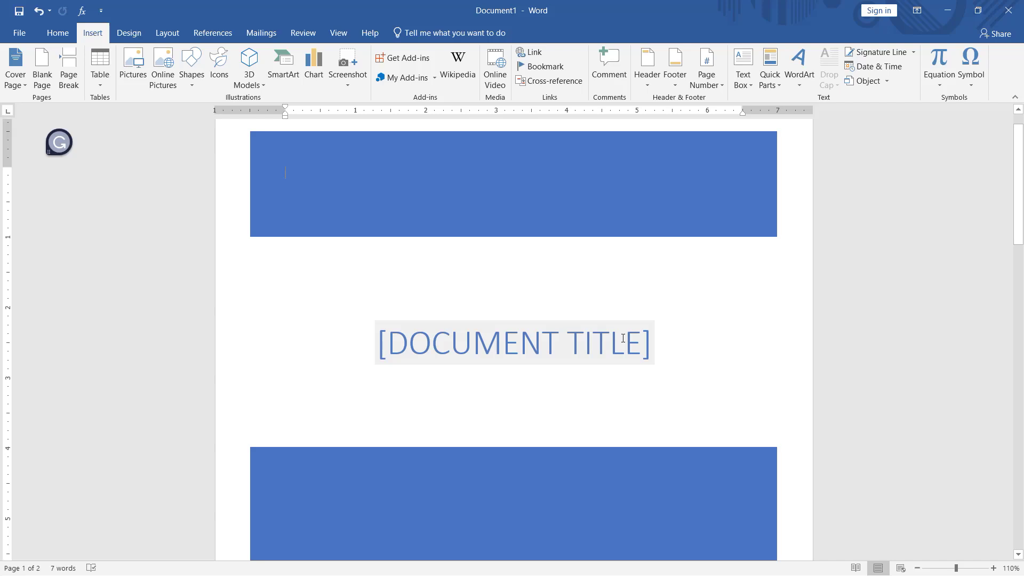
pyautogui.click(546, 342)
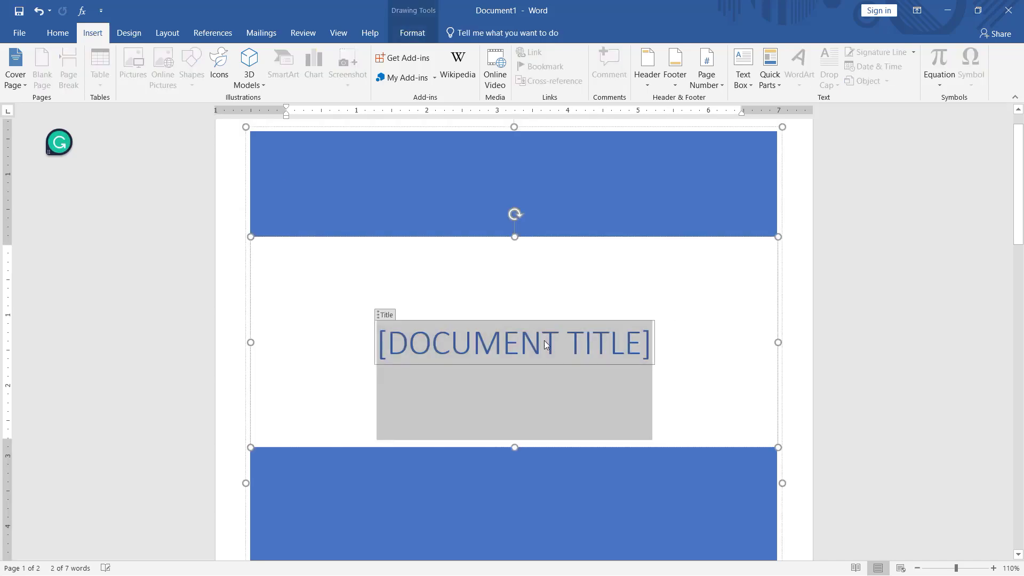
# Step: Type ASSIGNEMENT as the cover page title
pyautogui.write('A')
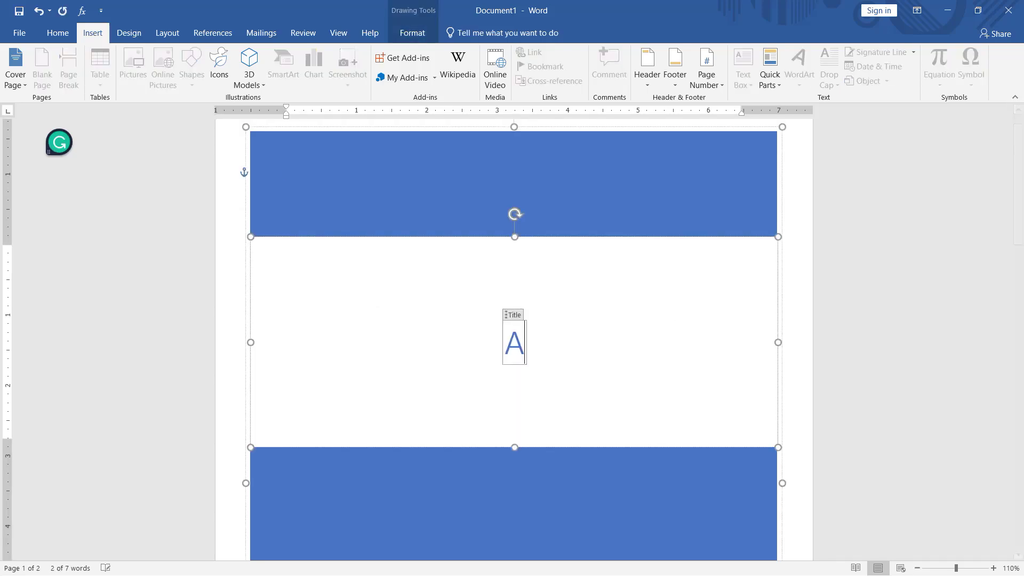
pyautogui.write('SSIGNEMENT')
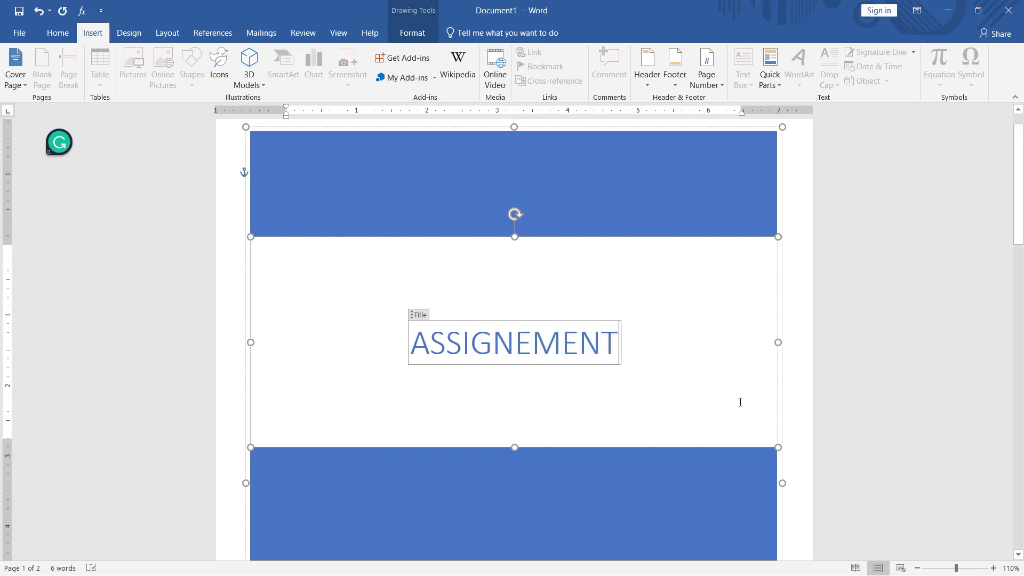
pyautogui.scroll(-1, 720, 404)
pyautogui.scroll(-4, 707, 408)
pyautogui.scroll(-1, 591, 356)
pyautogui.scroll(-2, 591, 356)
pyautogui.scroll(-5, 592, 357)
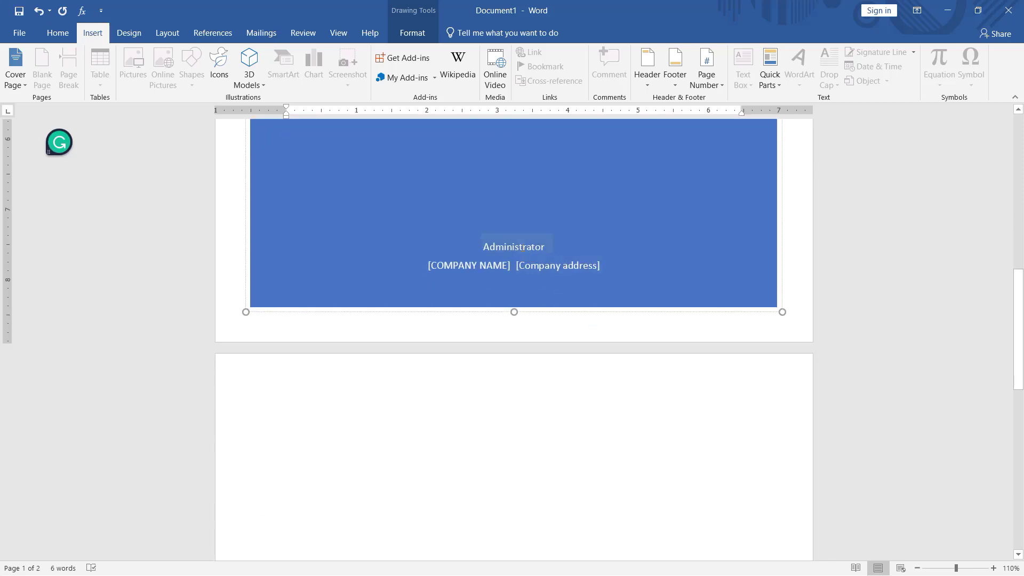
# Step: Replace the author with the student's full name, set company UNIMAID, and enter the company address
pyautogui.click(542, 247)
pyautogui.moveTo(544, 247); pyautogui.dragTo(491, 246)
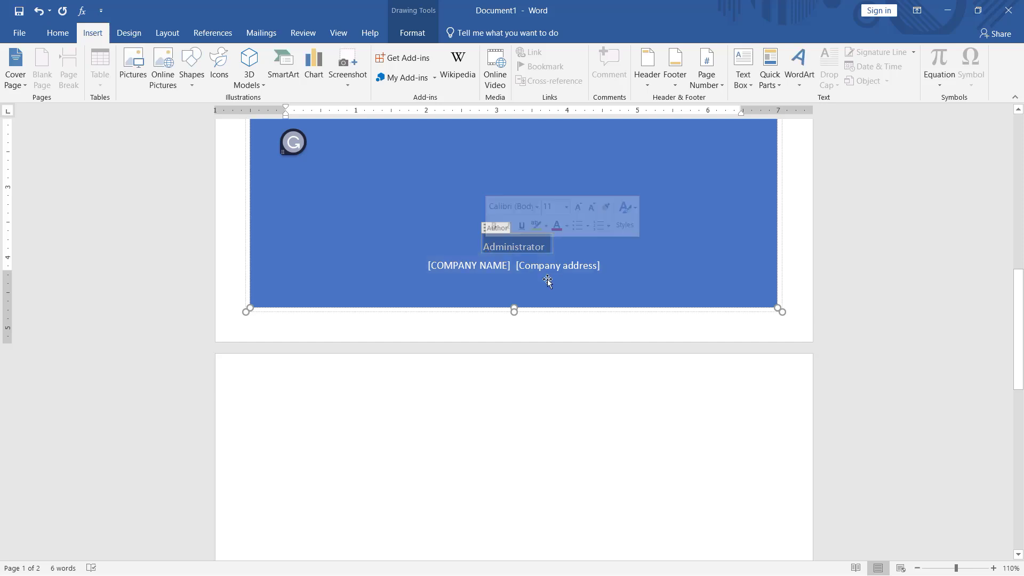
pyautogui.write('Albashir Ishaq Ibrahim')
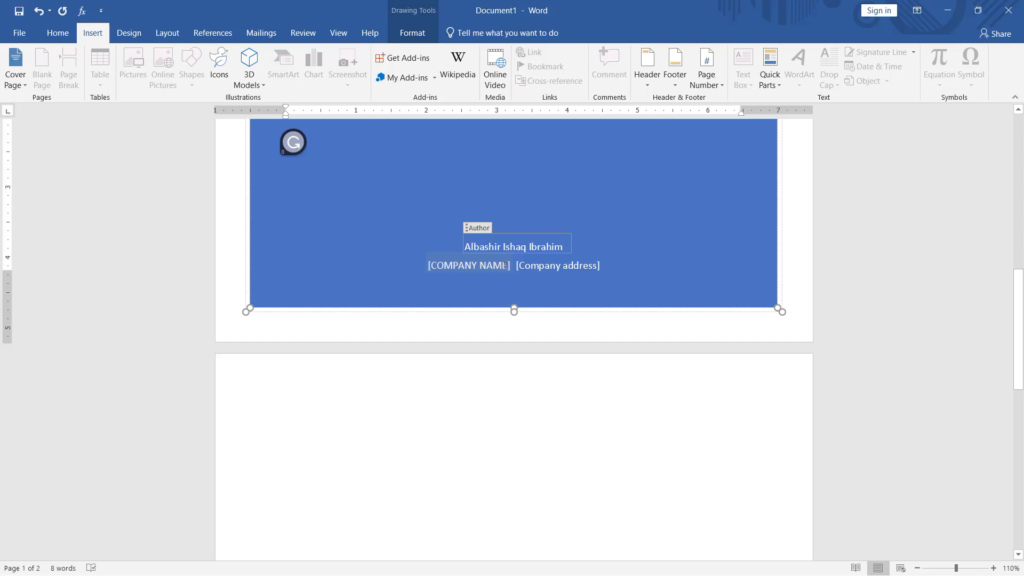
pyautogui.click(504, 266)
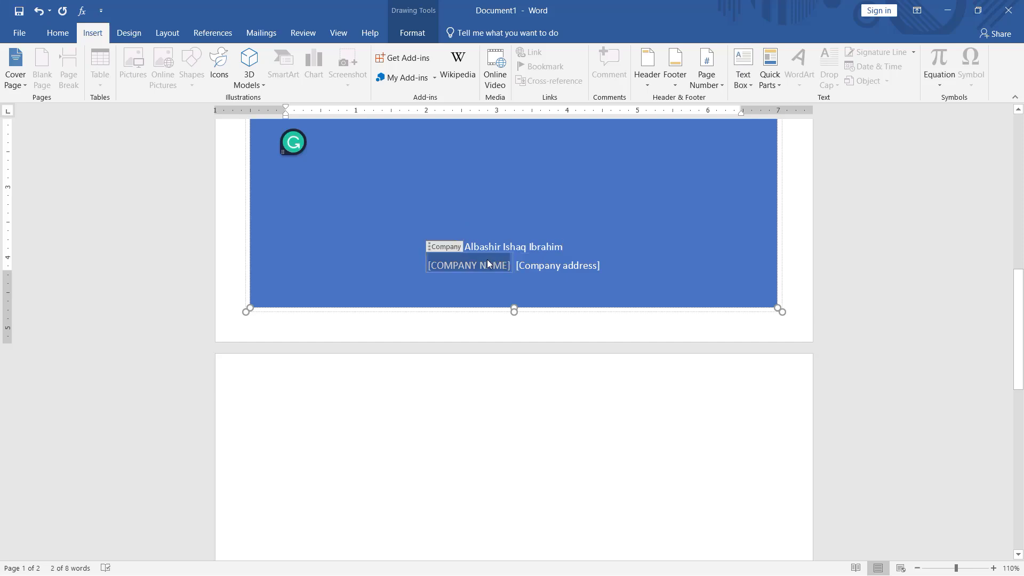
pyautogui.write('UNI')
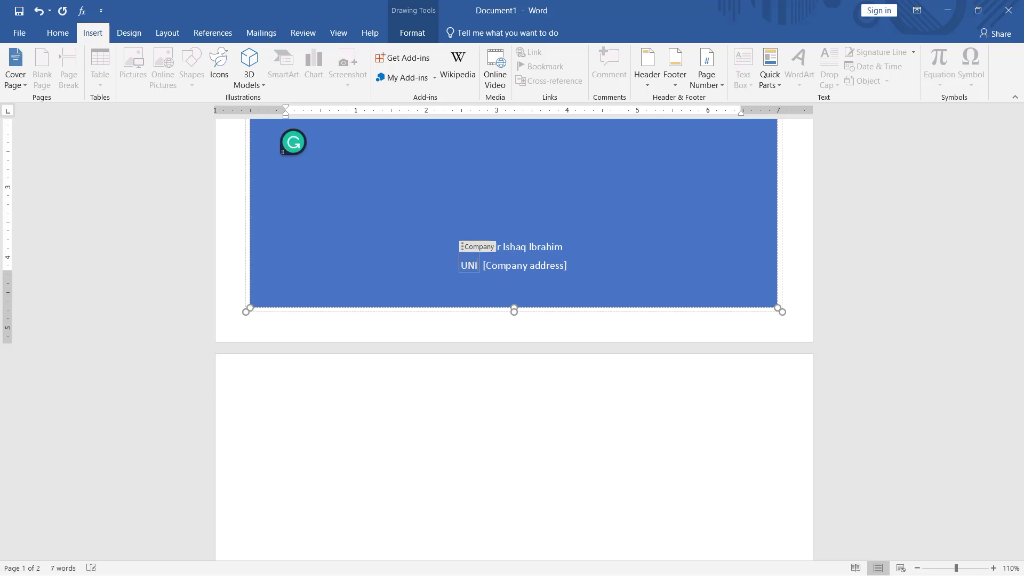
pyautogui.write('MAID')
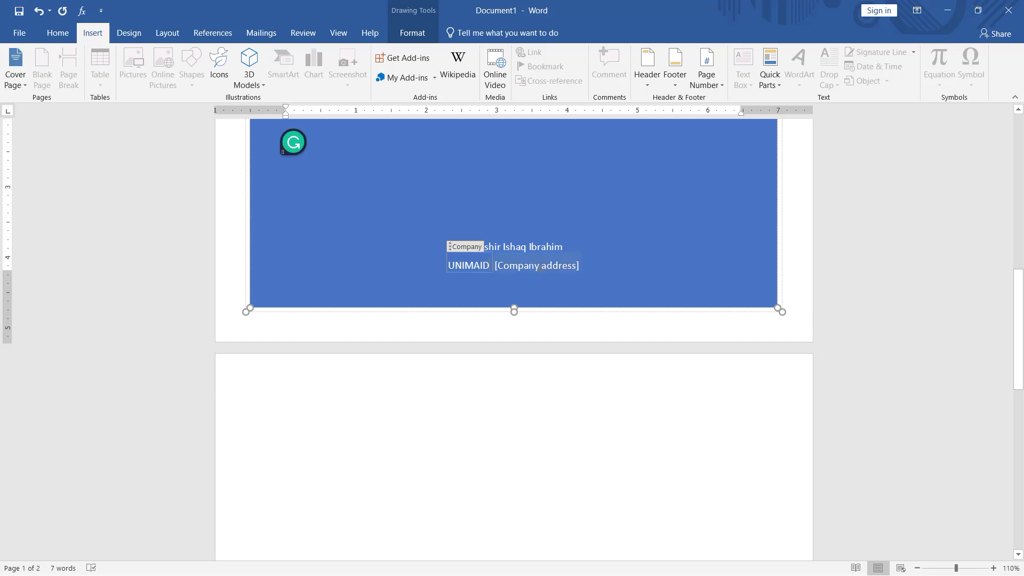
pyautogui.click(538, 267)
pyautogui.write('Bama Road')
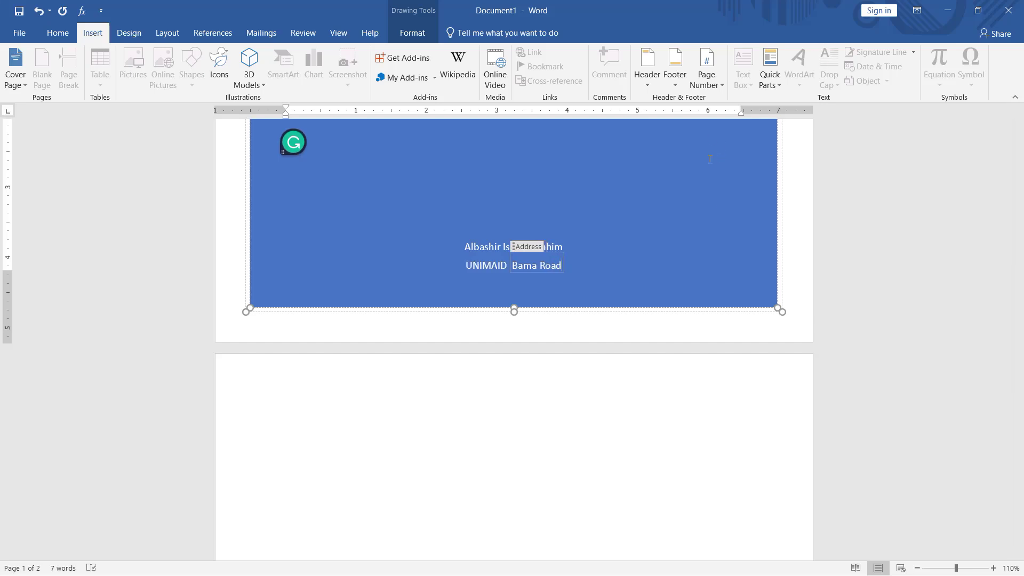
pyautogui.click(698, 324)
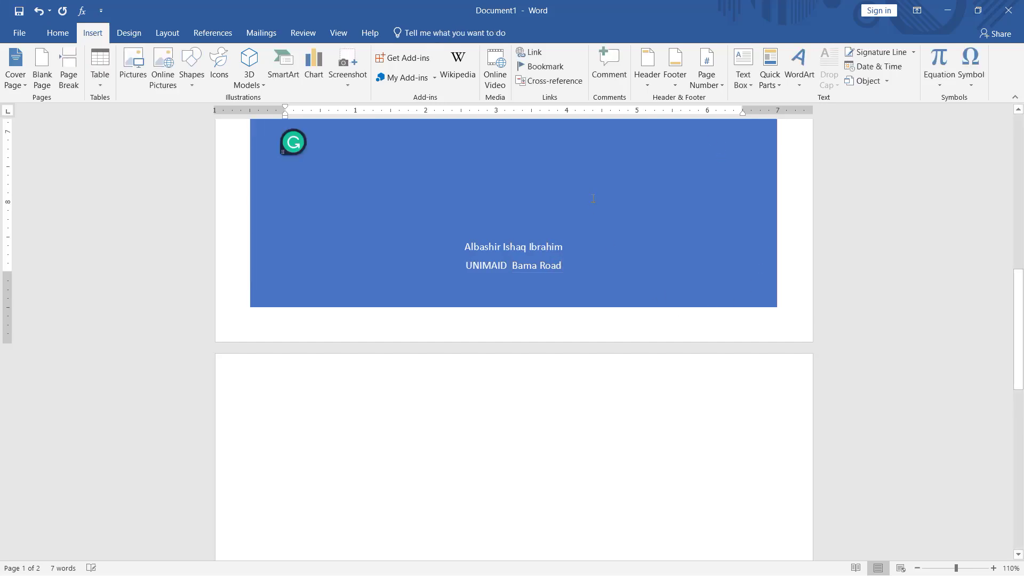
pyautogui.scroll(2, 668, 278)
pyautogui.scroll(6, 668, 278)
pyautogui.scroll(5, 668, 279)
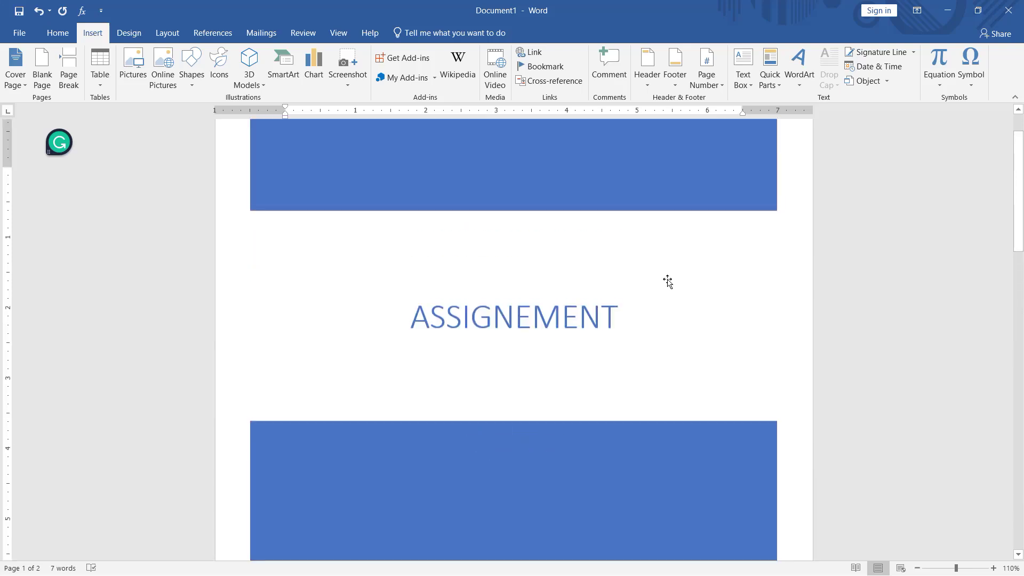
pyautogui.scroll(3, 667, 281)
pyautogui.scroll(-5, 668, 282)
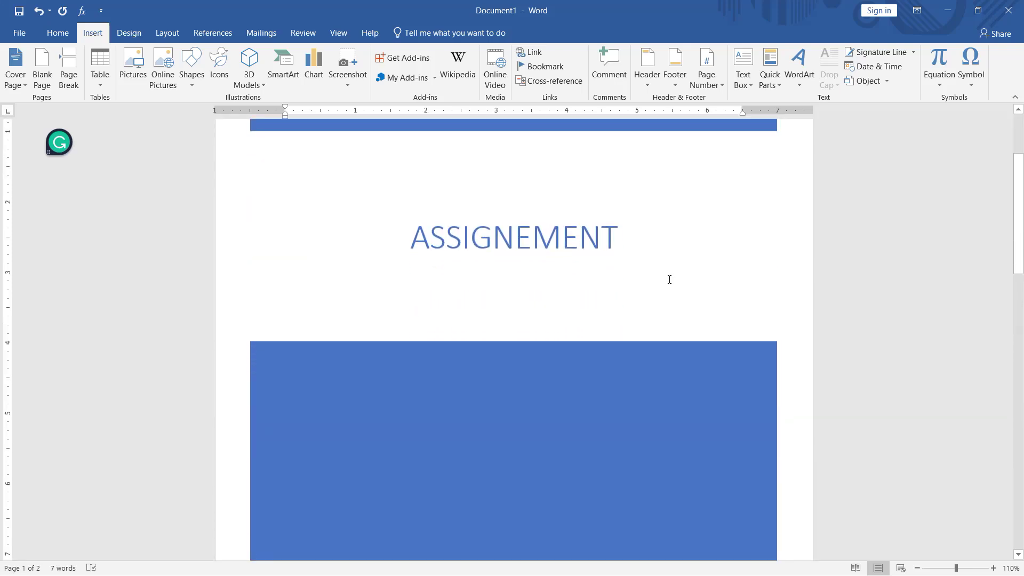
pyautogui.scroll(-2, 668, 280)
pyautogui.scroll(-5, 670, 280)
pyautogui.scroll(-6, 669, 279)
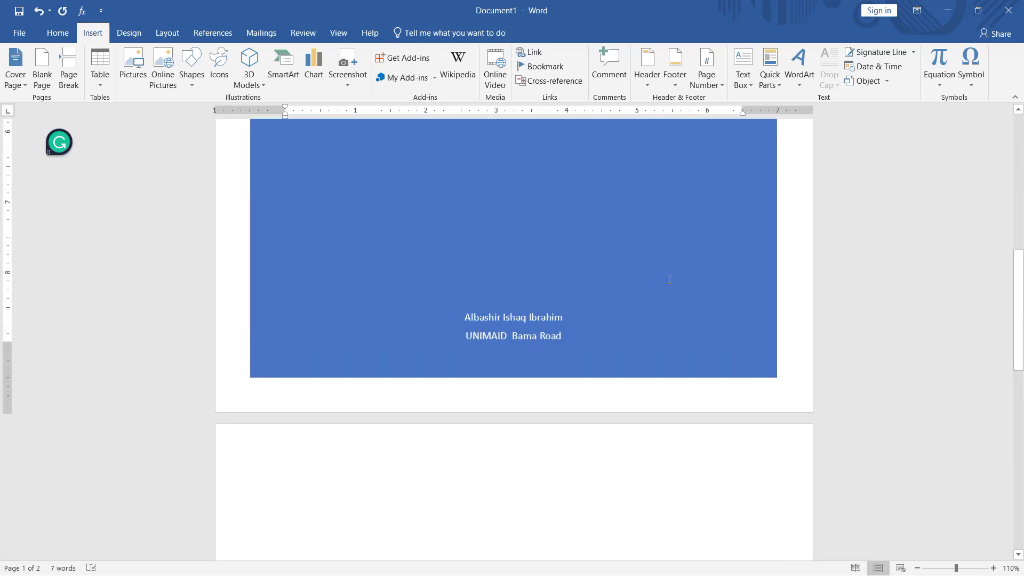
pyautogui.scroll(-3, 669, 280)
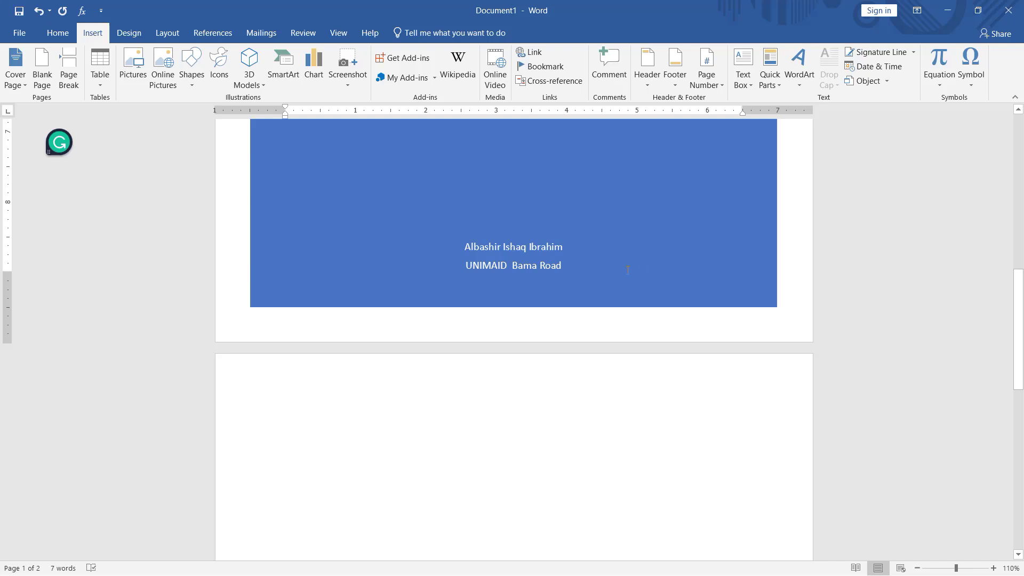
pyautogui.scroll(3, 622, 285)
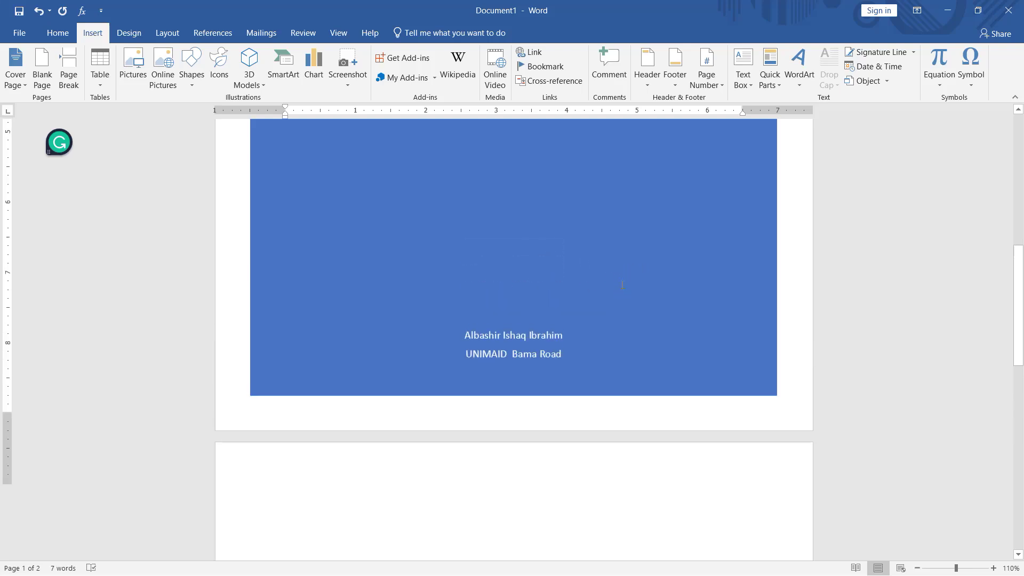
pyautogui.scroll(2, 515, 376)
pyautogui.scroll(5, 599, 374)
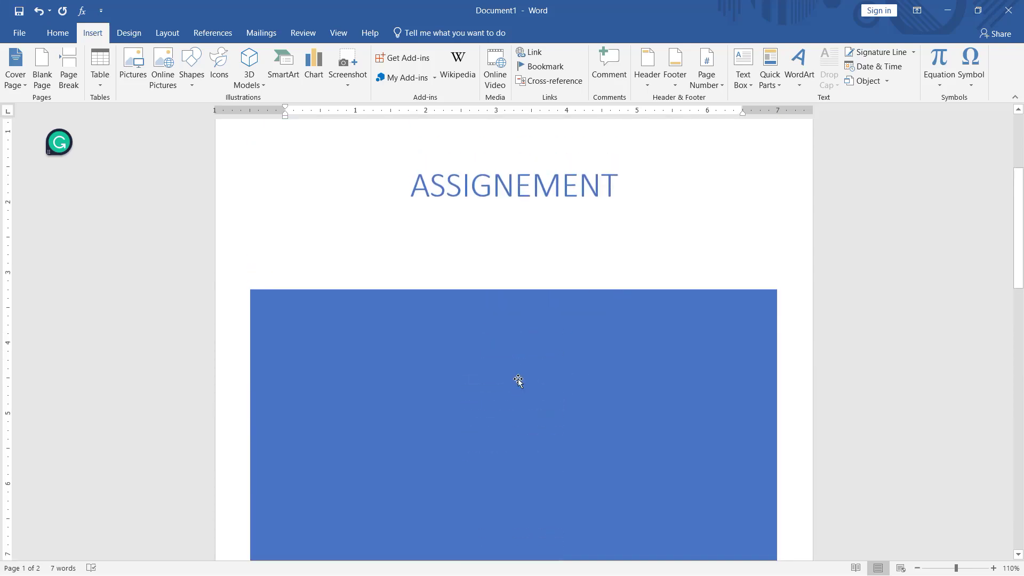
pyautogui.scroll(6, 520, 380)
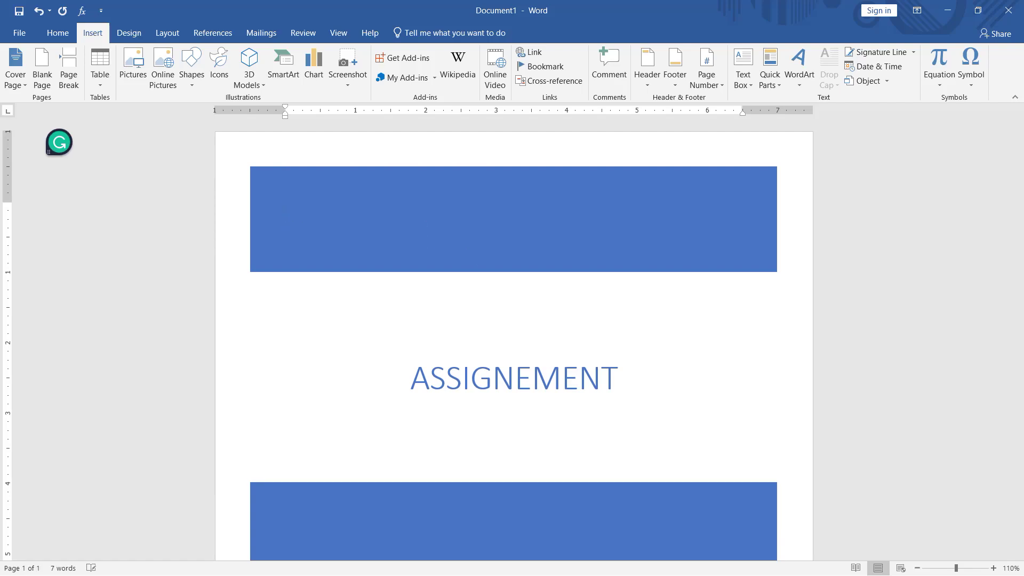
# Step: Enter the cover page date as 12/12/2023
pyautogui.write('12/12/')
pyautogui.write('2022')
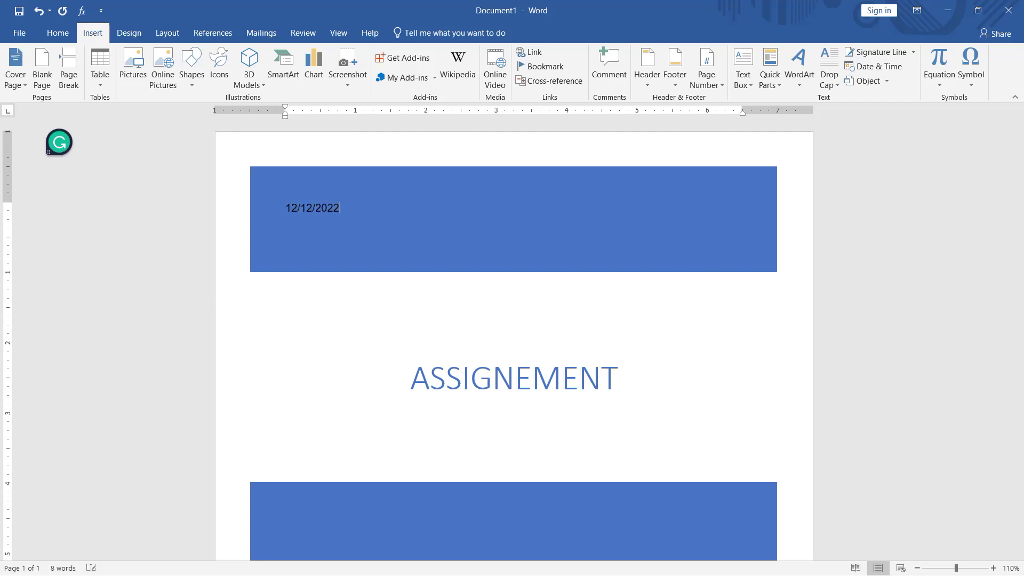
pyautogui.press('BackSpace')
pyautogui.write('3')
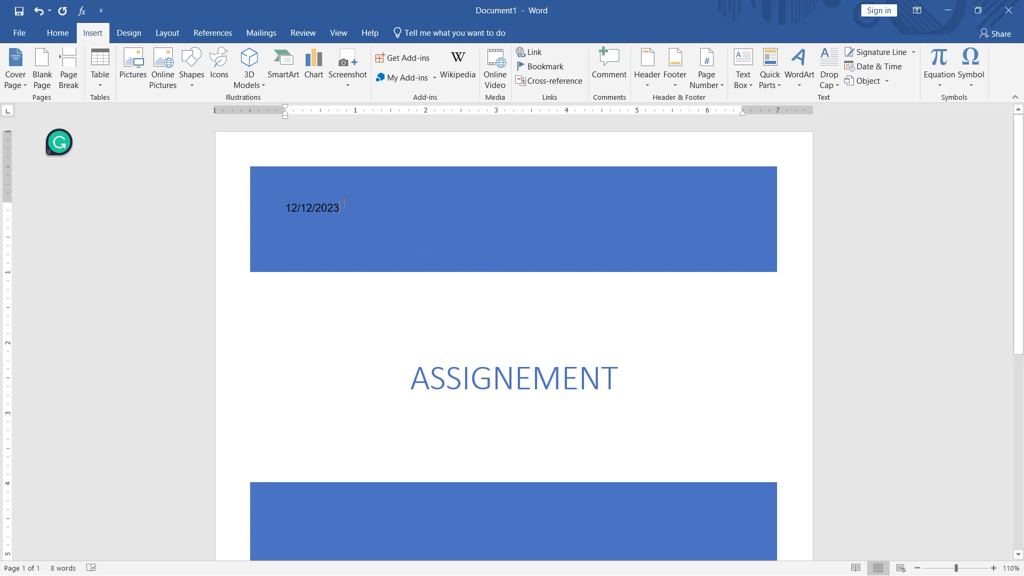
# Step: Make the 12/12/2023 date text white
pyautogui.moveTo(344, 206); pyautogui.dragTo(285, 208)
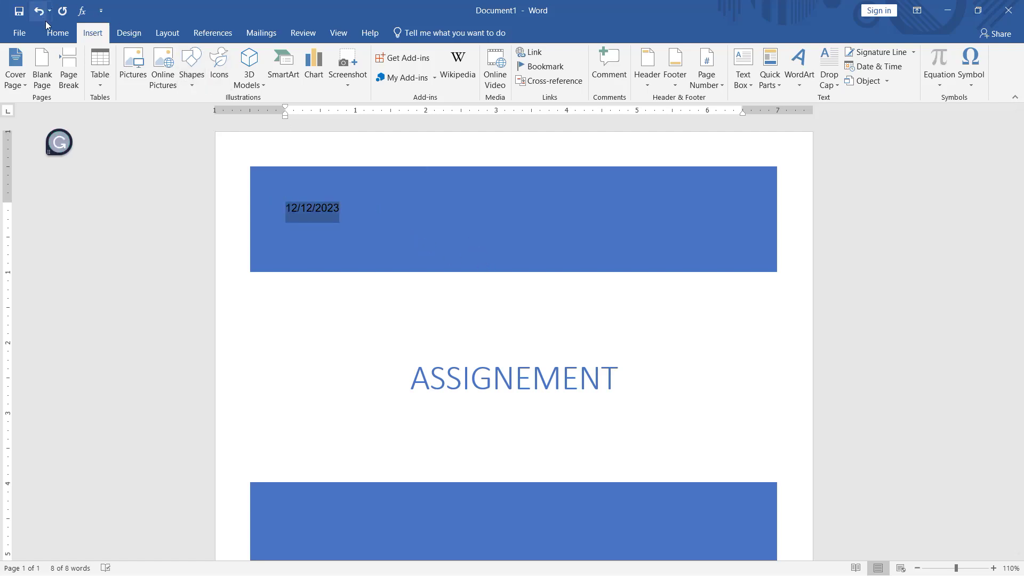
pyautogui.click(54, 36)
pyautogui.click(256, 78)
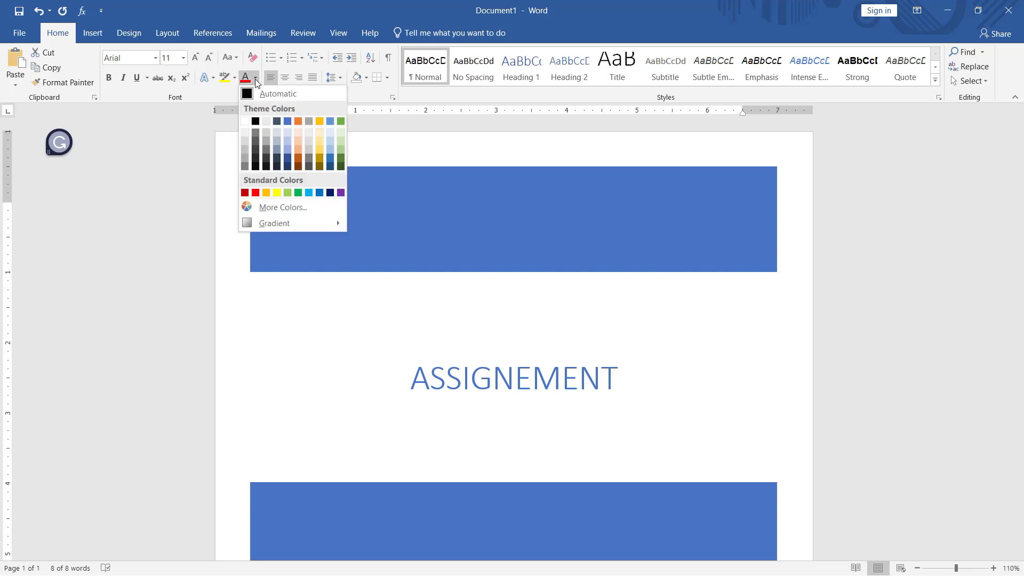
pyautogui.click(245, 121)
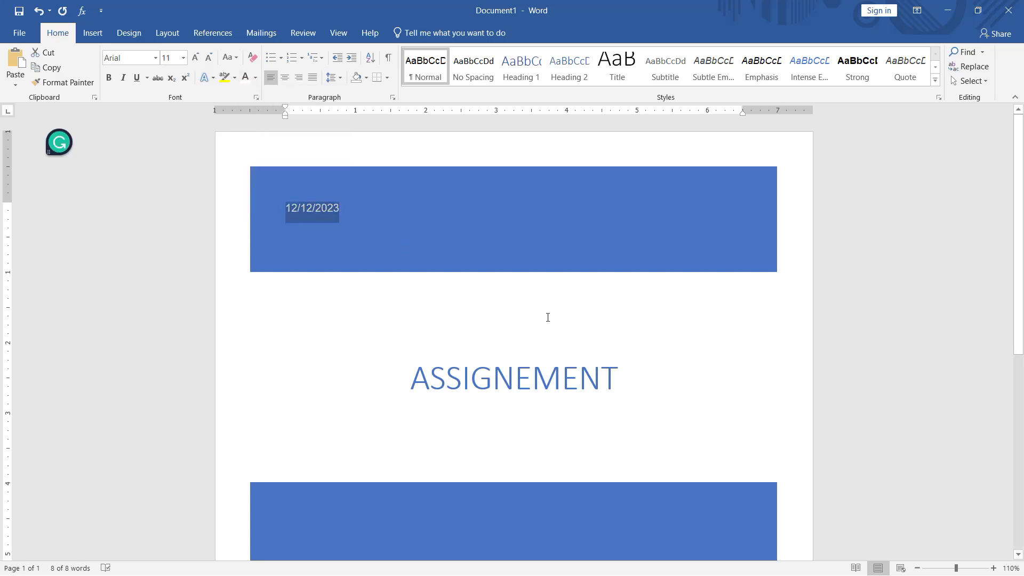
pyautogui.click(533, 373)
pyautogui.click(793, 365)
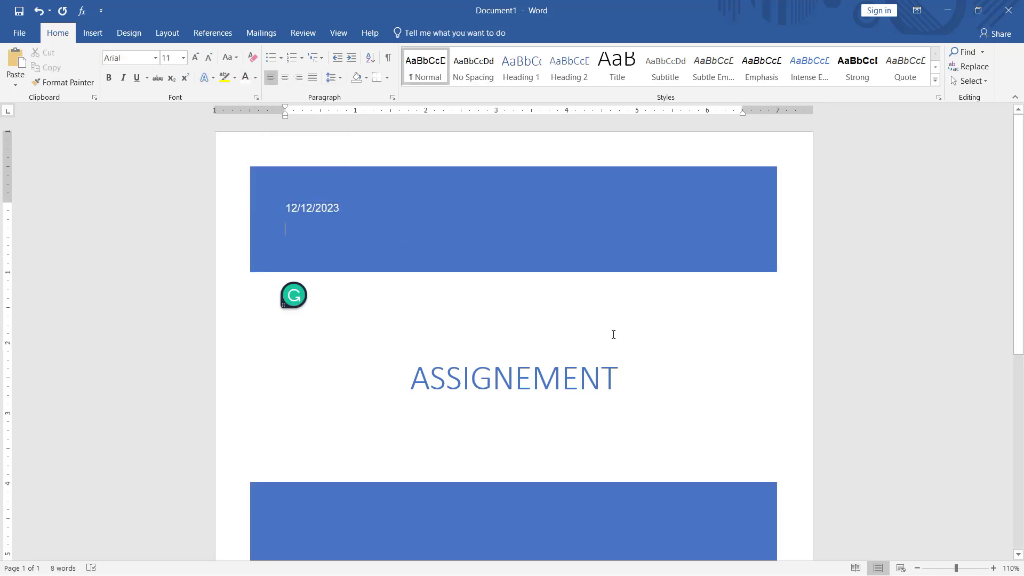
pyautogui.scroll(-2, 622, 419)
# Step: Justify all the sample paragraphs starting 'Video provides a powerful way…' after the cover
pyautogui.scroll(-3, 622, 419)
pyautogui.scroll(-2, 627, 421)
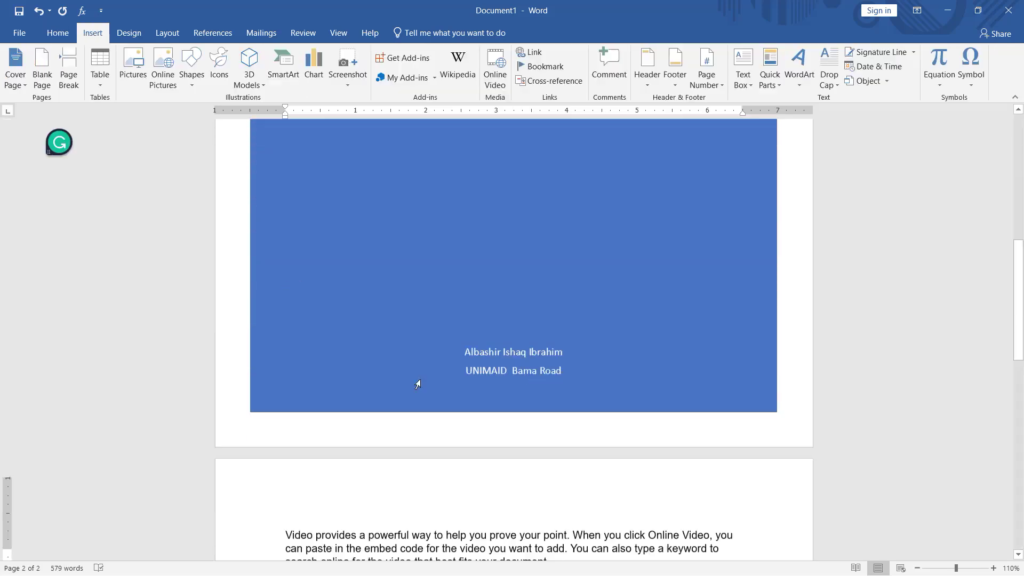
pyautogui.scroll(4, 420, 384)
pyautogui.scroll(3, 420, 384)
pyautogui.scroll(1, 422, 384)
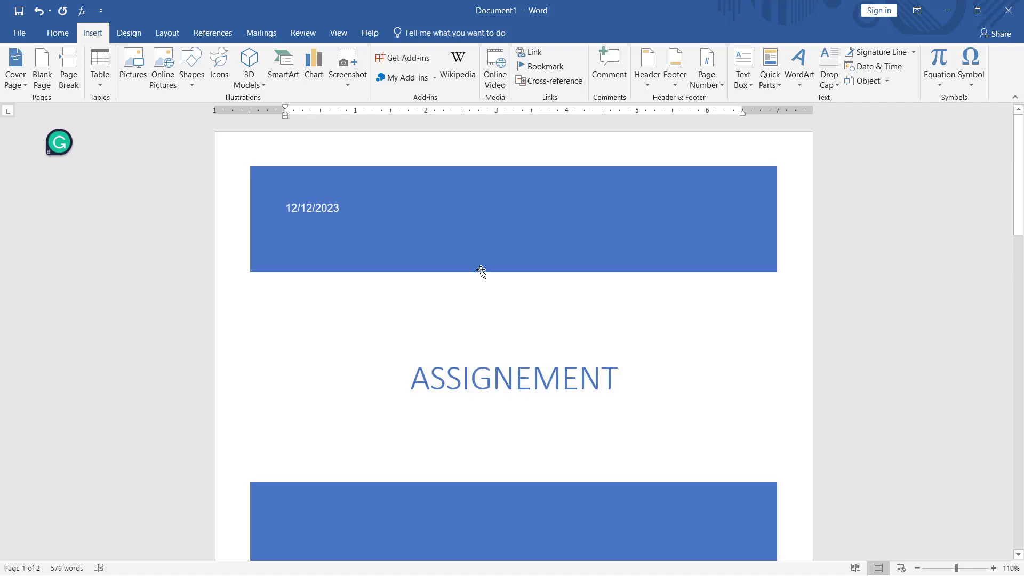
pyautogui.scroll(-2, 479, 271)
pyautogui.scroll(-5, 478, 282)
pyautogui.scroll(-8, 477, 302)
pyautogui.scroll(-5, 477, 301)
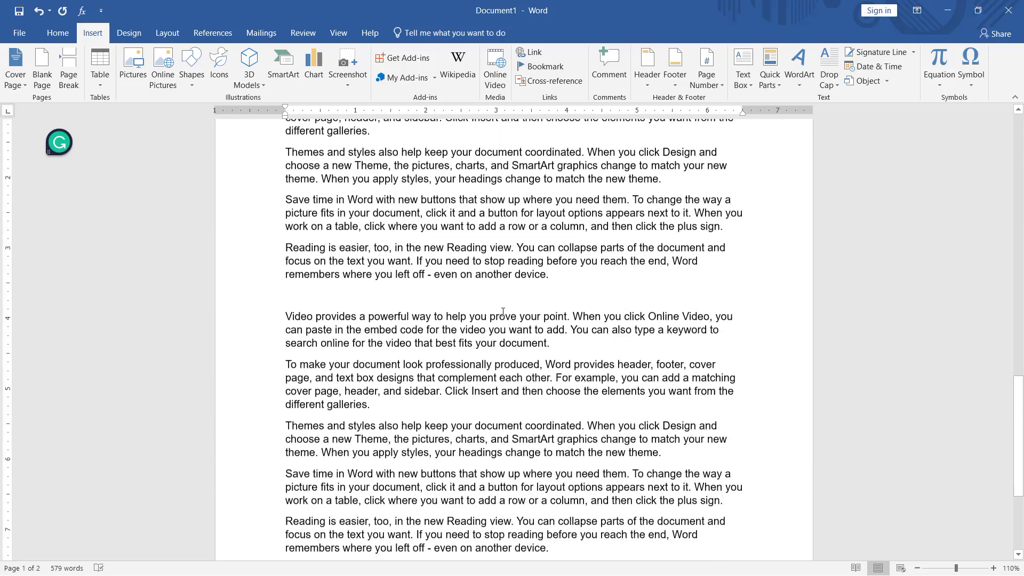
pyautogui.scroll(5, 503, 312)
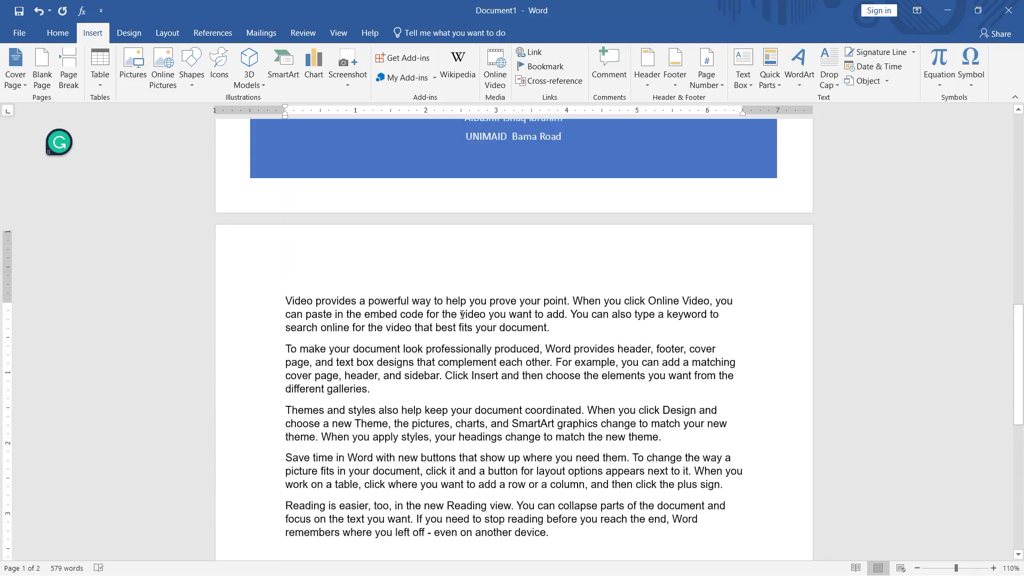
pyautogui.moveTo(284, 307)
pyautogui.mouseDown()
pyautogui.moveTo(603, 572)
pyautogui.moveTo(582, 501)
pyautogui.mouseUp()
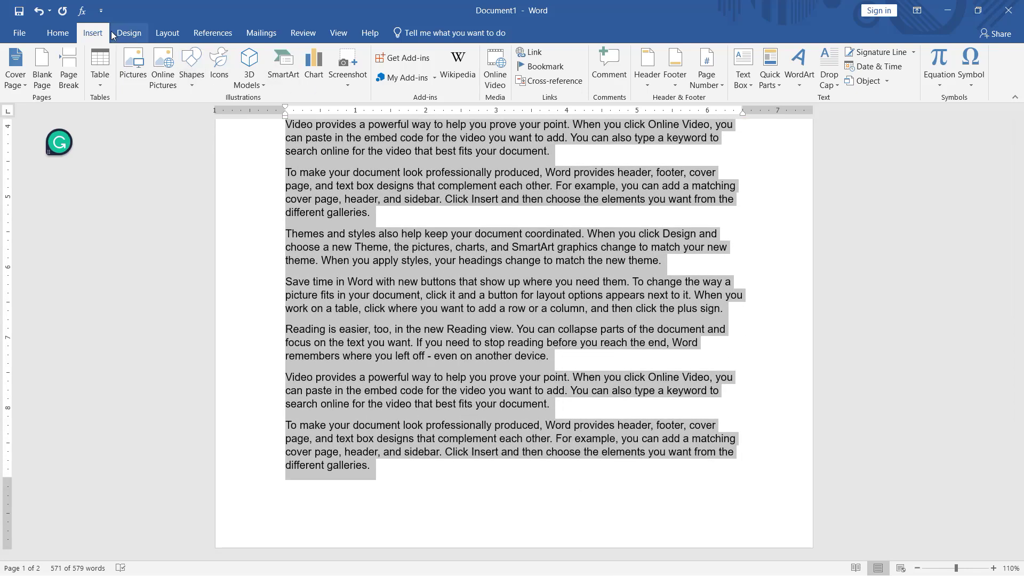
pyautogui.click(59, 34)
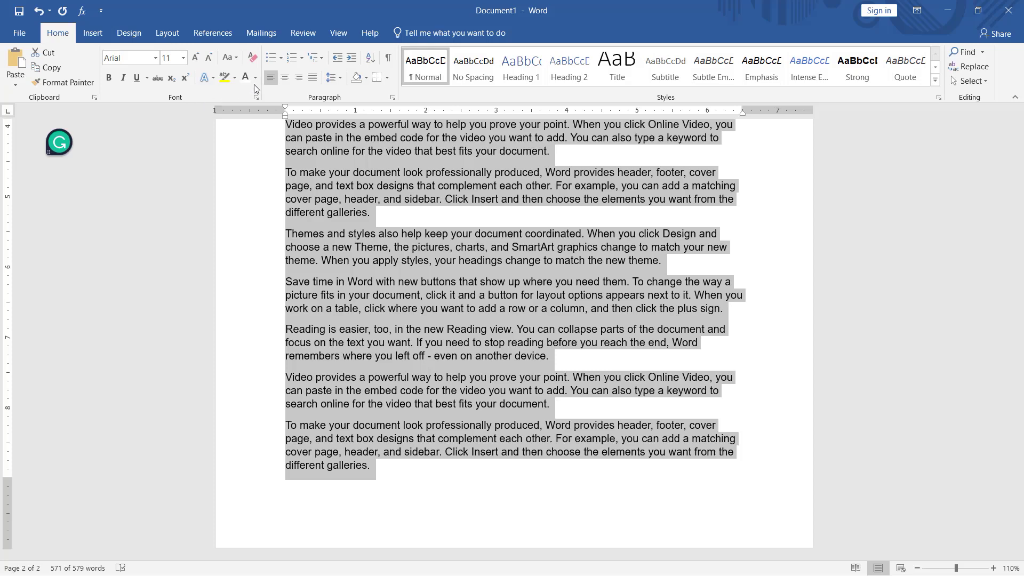
pyautogui.click(313, 78)
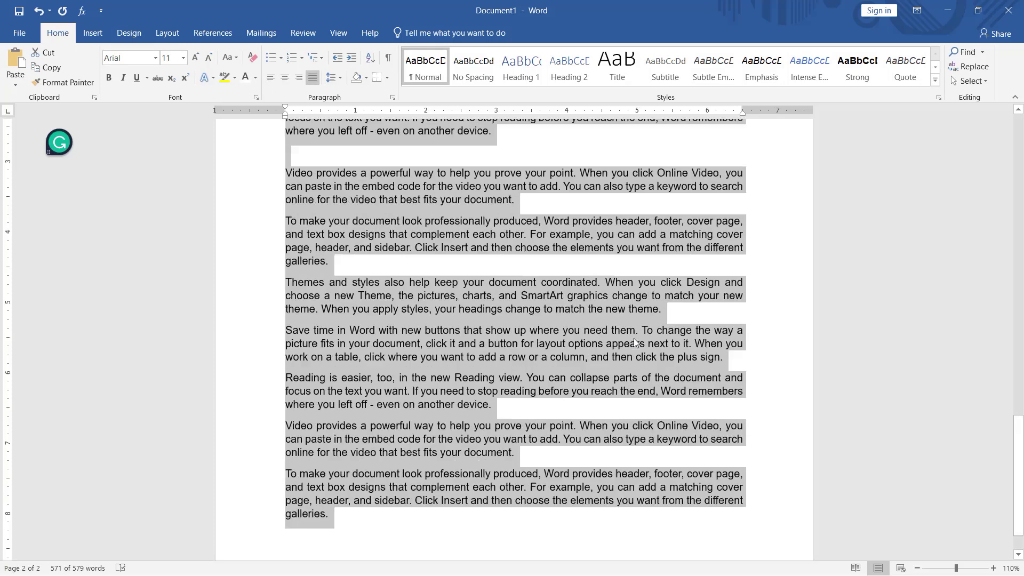
pyautogui.scroll(3, 634, 342)
pyautogui.scroll(3, 617, 359)
pyautogui.click(515, 511)
pyautogui.scroll(1, 520, 315)
pyautogui.scroll(1, 520, 315)
pyautogui.scroll(-4, 533, 374)
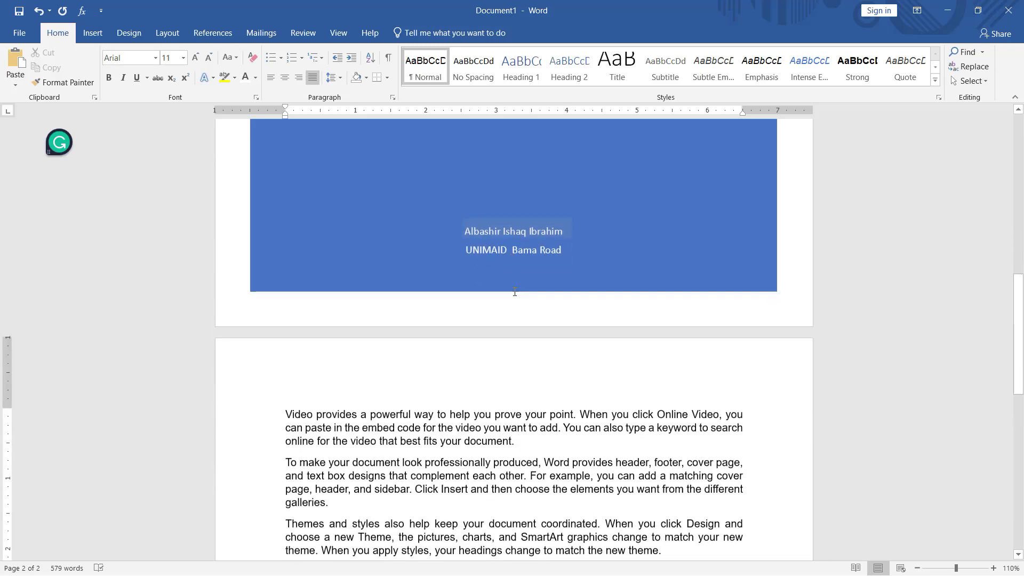
pyautogui.scroll(-5, 552, 431)
pyautogui.scroll(2, 576, 424)
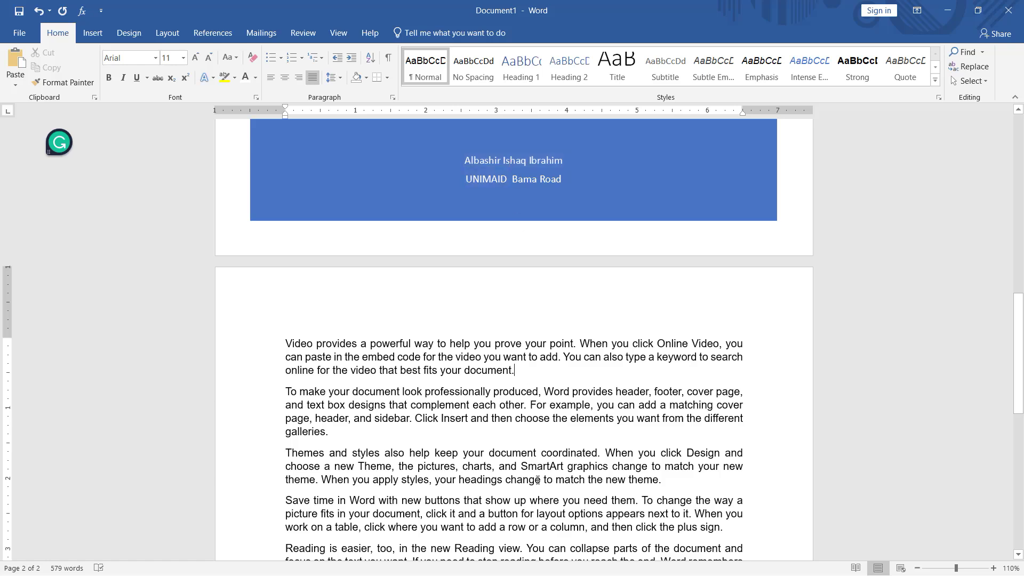
pyautogui.click(413, 242)
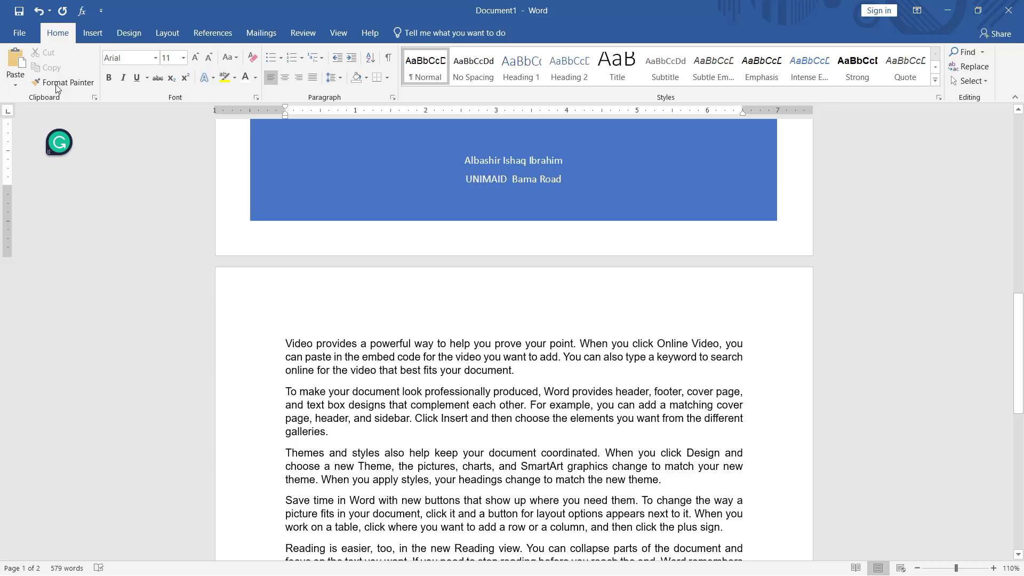
# Step: Insert a blank page directly after the cover page
pyautogui.click(89, 33)
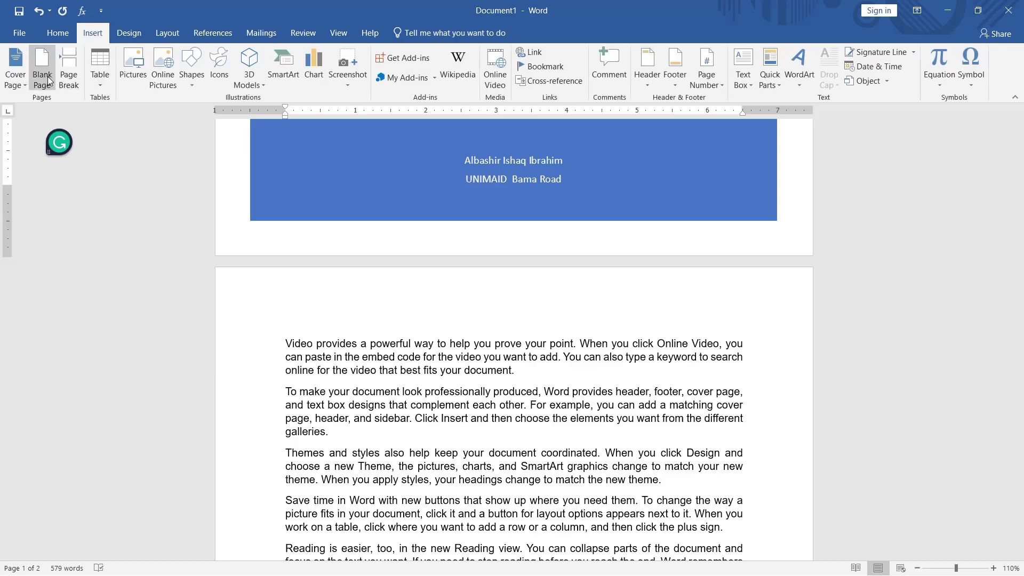
pyautogui.click(42, 67)
pyautogui.scroll(5, 734, 369)
pyautogui.scroll(5, 738, 367)
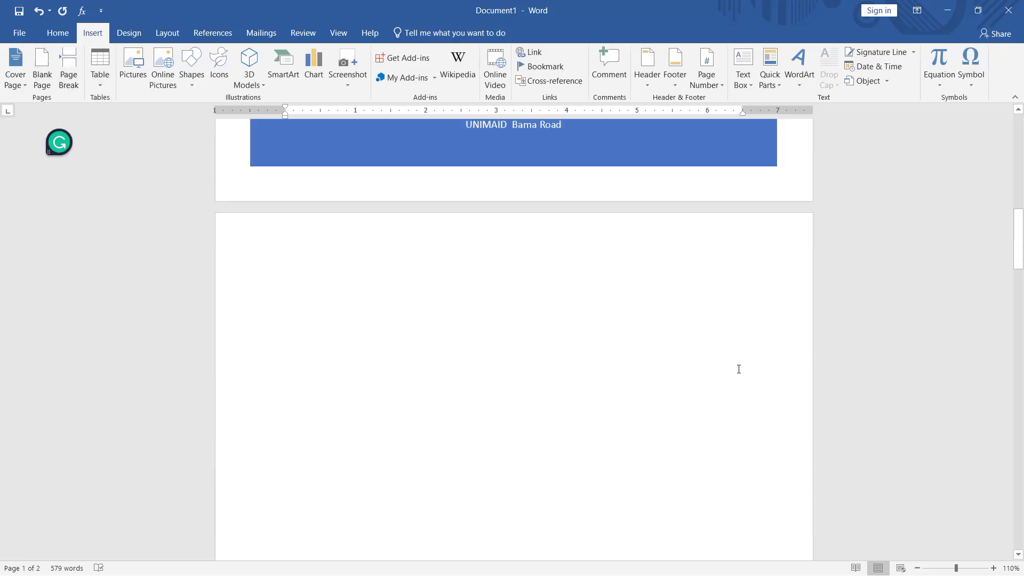
pyautogui.scroll(4, 632, 466)
pyautogui.scroll(-6, 632, 467)
pyautogui.scroll(-5, 632, 466)
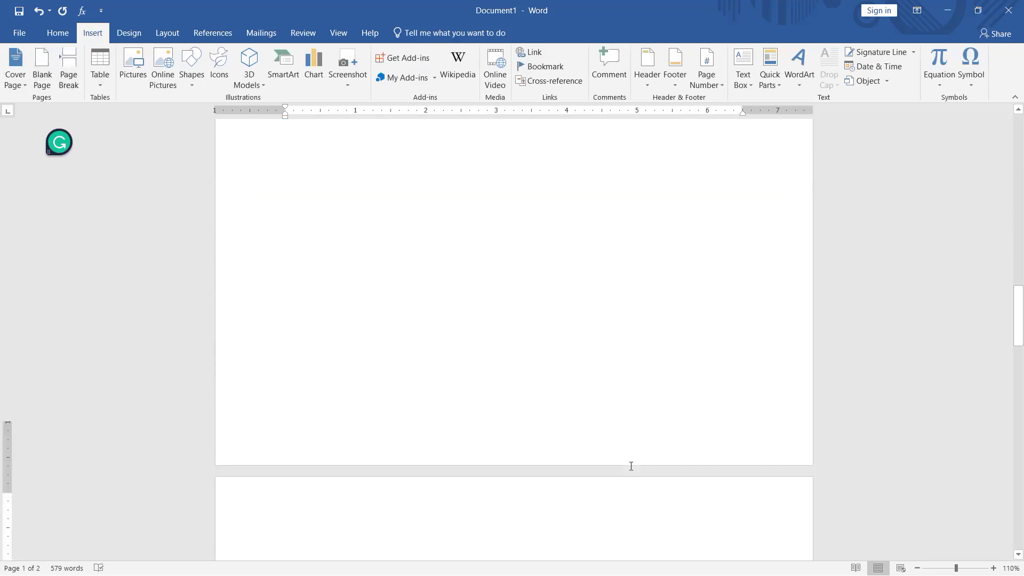
pyautogui.scroll(-4, 632, 466)
pyautogui.scroll(-2, 524, 388)
pyautogui.scroll(6, 528, 388)
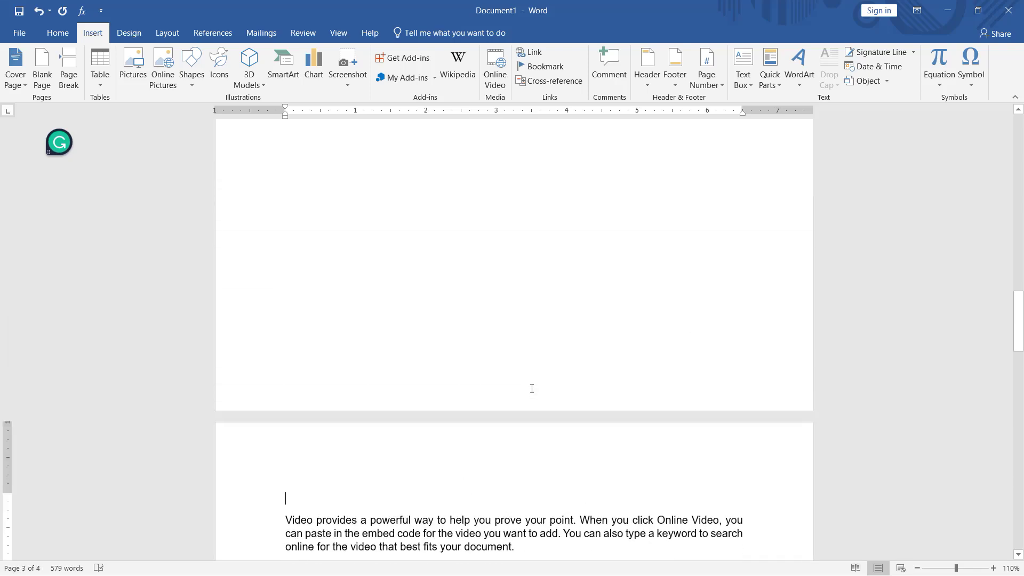
pyautogui.scroll(5, 528, 389)
pyautogui.scroll(3, 457, 281)
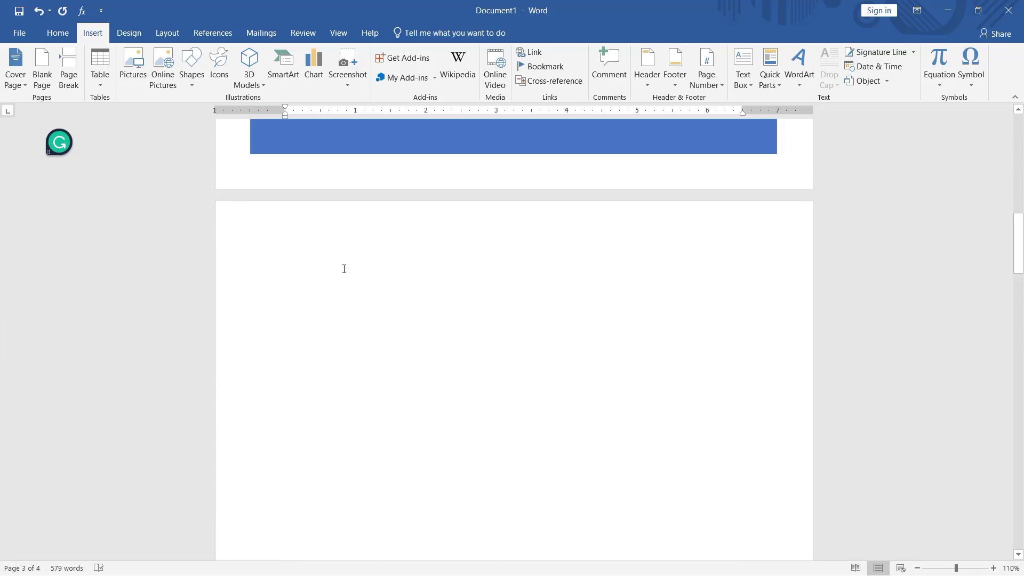
pyautogui.click(340, 250)
# Step: Generate five sample paragraphs on the blank page using =rand()
pyautogui.write('=rand')
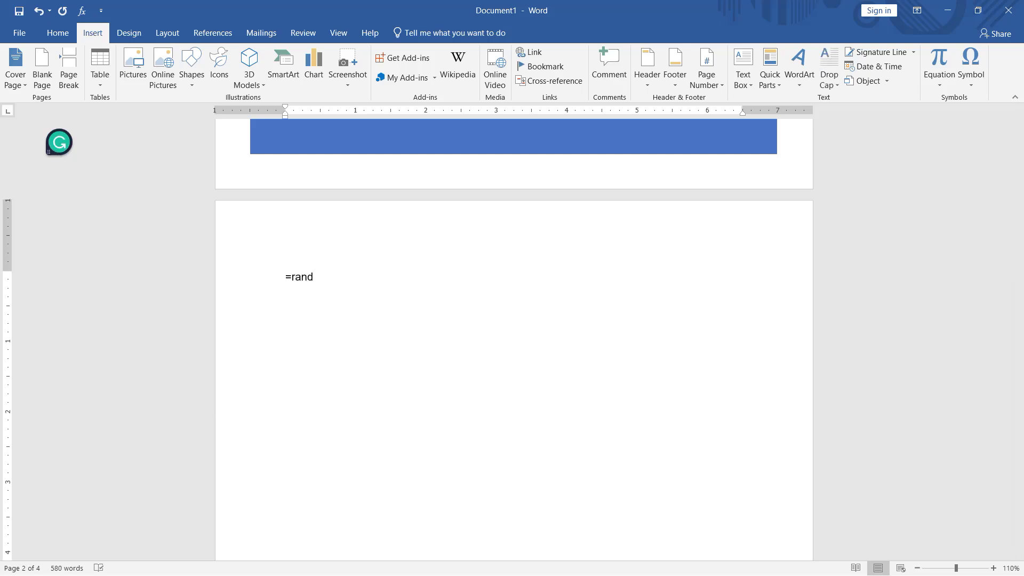
pyautogui.write('()')
pyautogui.press('Return')
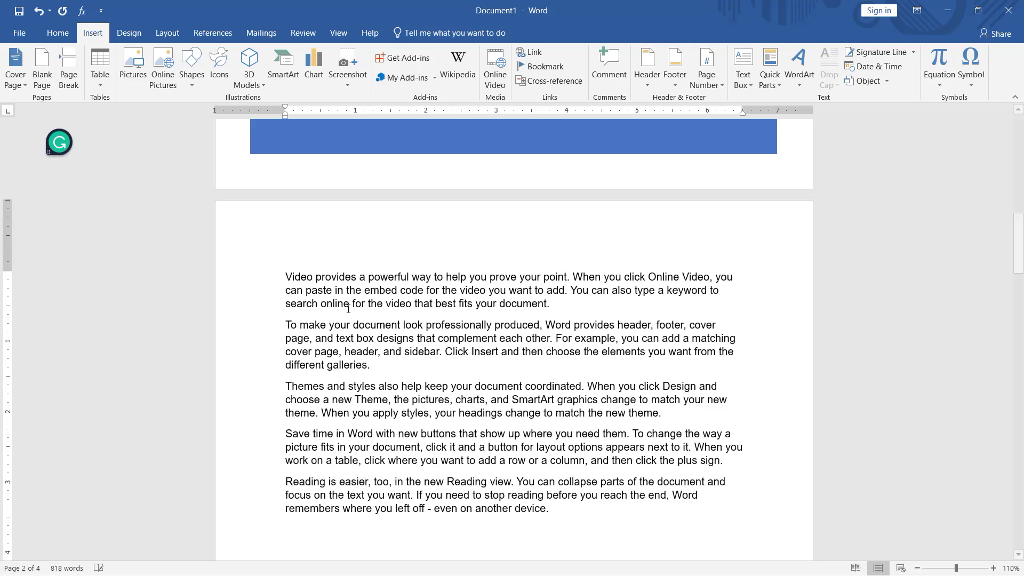
pyautogui.scroll(-1, 617, 360)
pyautogui.scroll(-4, 617, 361)
pyautogui.scroll(-5, 617, 361)
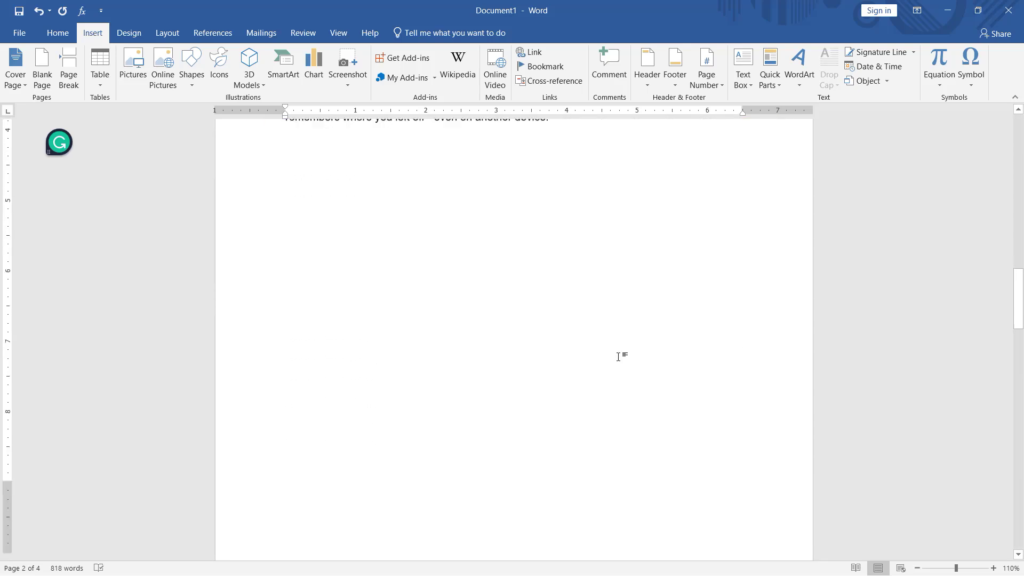
pyautogui.scroll(-5, 617, 359)
pyautogui.scroll(-5, 619, 356)
pyautogui.scroll(5, 618, 356)
pyautogui.hotkey('ctrl', 'z')
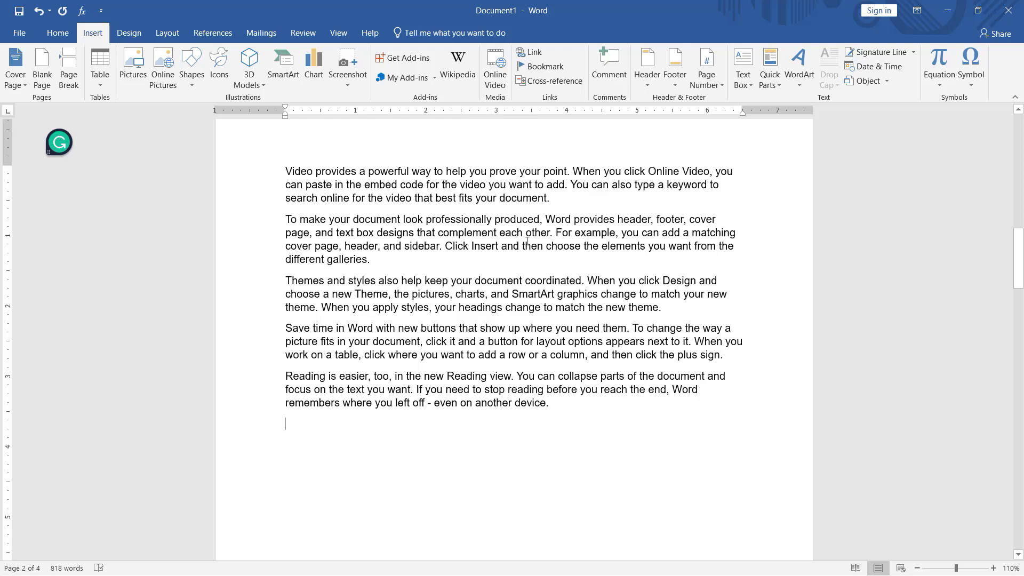
# Step: Add blank lines after the first paragraph, then remove them again
pyautogui.click(555, 200)
pyautogui.scroll(-3, 539, 464)
pyautogui.scroll(-3, 514, 464)
pyautogui.scroll(3, 520, 474)
pyautogui.scroll(3, 522, 470)
pyautogui.scroll(2, 524, 467)
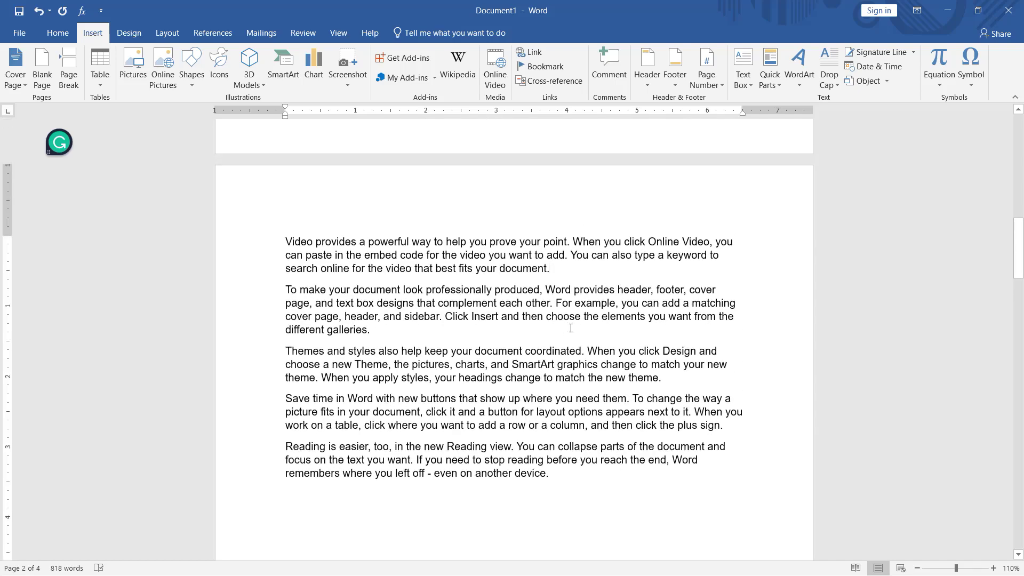
pyautogui.press('Return')
pyautogui.press('Return')
pyautogui.press('Return')
pyautogui.press('Return')
pyautogui.press('BackSpace')
pyautogui.press('BackSpace')
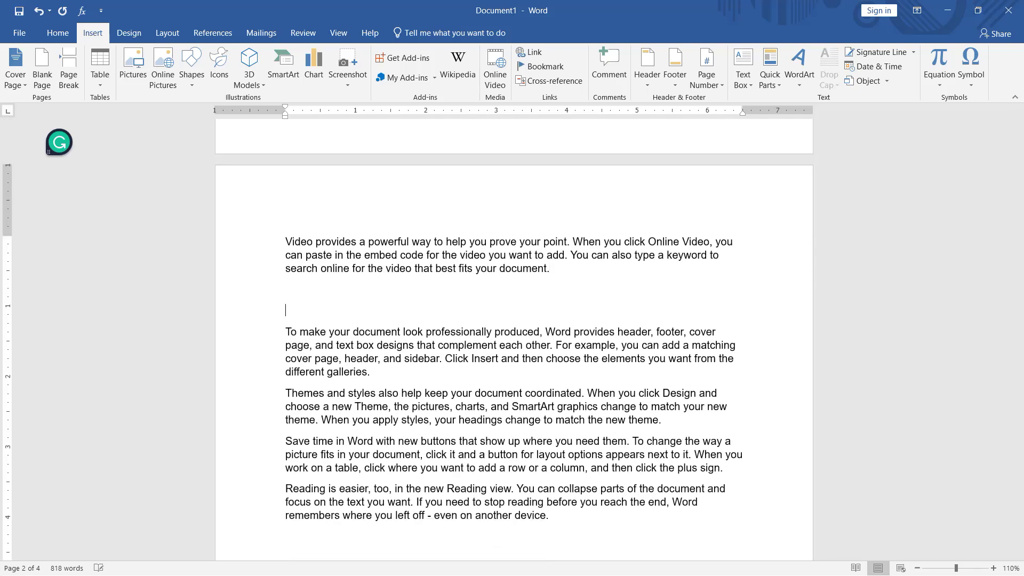
pyautogui.press('BackSpace')
pyautogui.press('BackSpace')
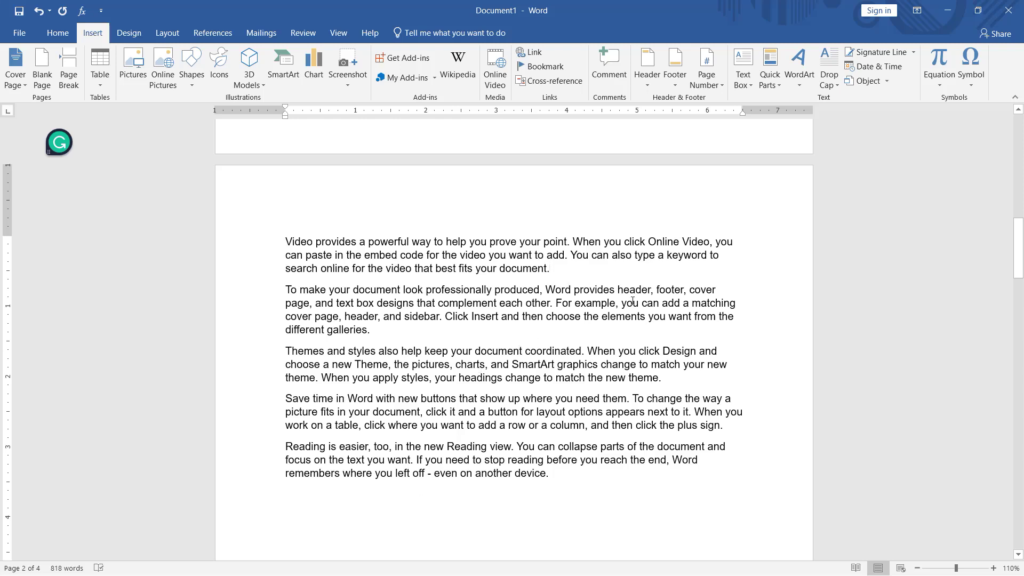
# Step: Insert a page break after the first paragraph so the following text moves to a new page
pyautogui.click(69, 66)
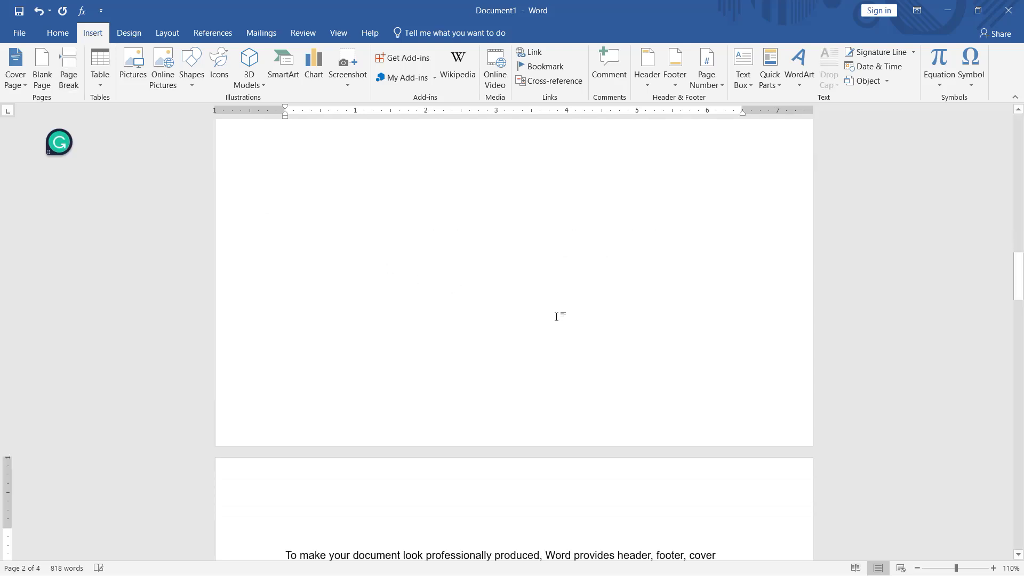
pyautogui.scroll(3, 566, 341)
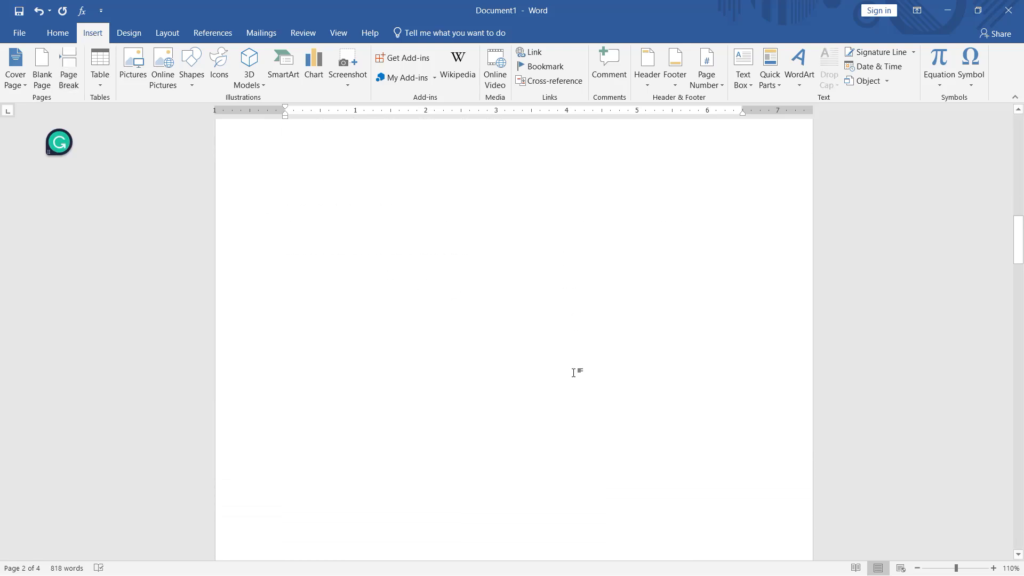
pyautogui.scroll(-2, 573, 368)
pyautogui.scroll(-4, 574, 368)
pyautogui.scroll(-2, 573, 368)
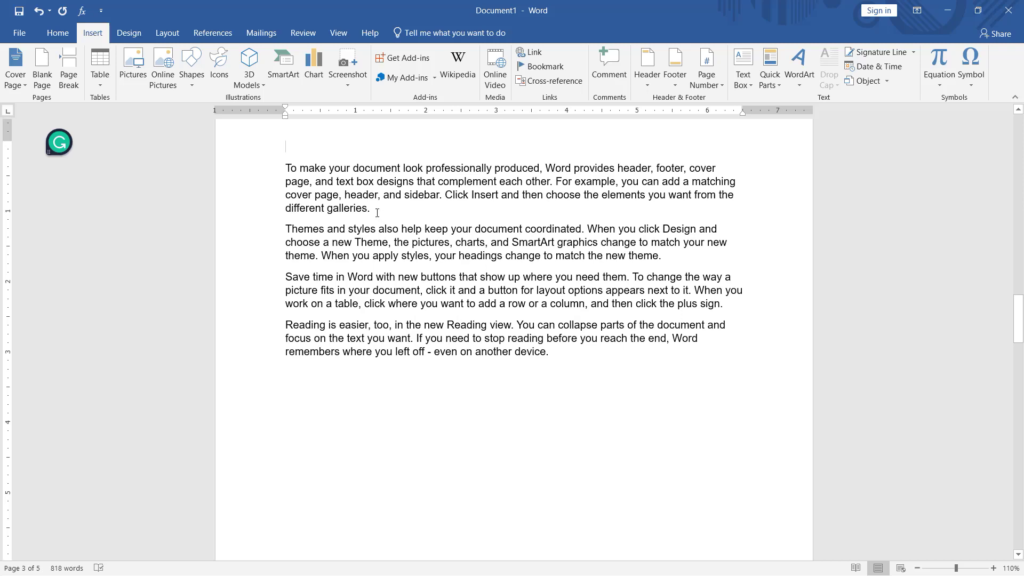
# Step: Insert a blank page between the sample paragraphs
pyautogui.click(55, 79)
pyautogui.scroll(5, 750, 469)
pyautogui.scroll(5, 749, 468)
pyautogui.scroll(3, 748, 467)
pyautogui.scroll(5, 746, 467)
pyautogui.scroll(2, 745, 465)
pyautogui.scroll(-5, 711, 452)
pyautogui.scroll(-5, 709, 456)
pyautogui.scroll(-5, 706, 460)
pyautogui.scroll(-3, 712, 456)
pyautogui.scroll(-5, 711, 455)
pyautogui.scroll(-3, 693, 416)
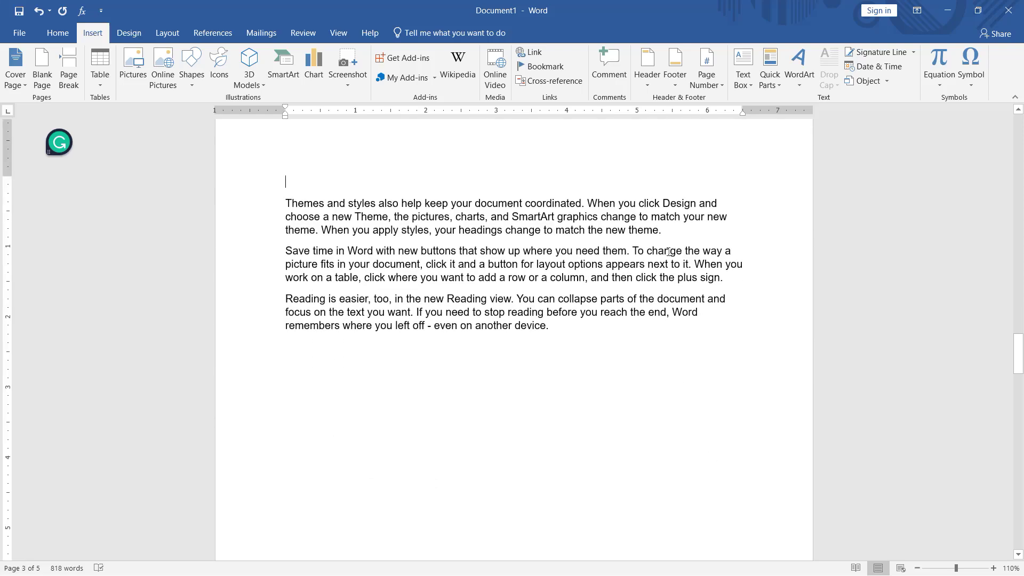
# Step: Start the Save time paragraph on a new page after 'theme.' and remove its leading empty line
pyautogui.click(662, 230)
pyautogui.click(69, 82)
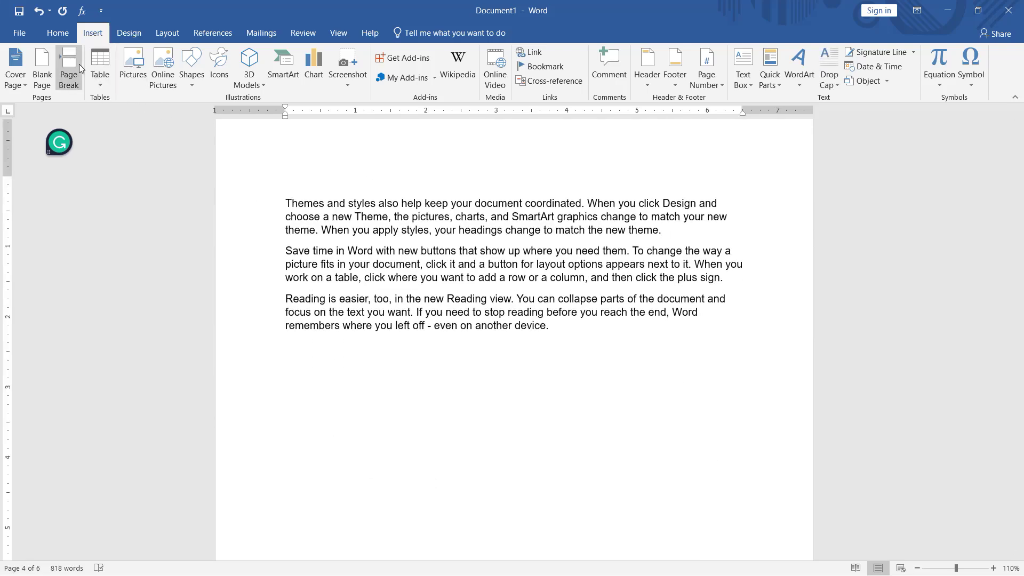
pyautogui.click(78, 64)
pyautogui.scroll(-3, 722, 504)
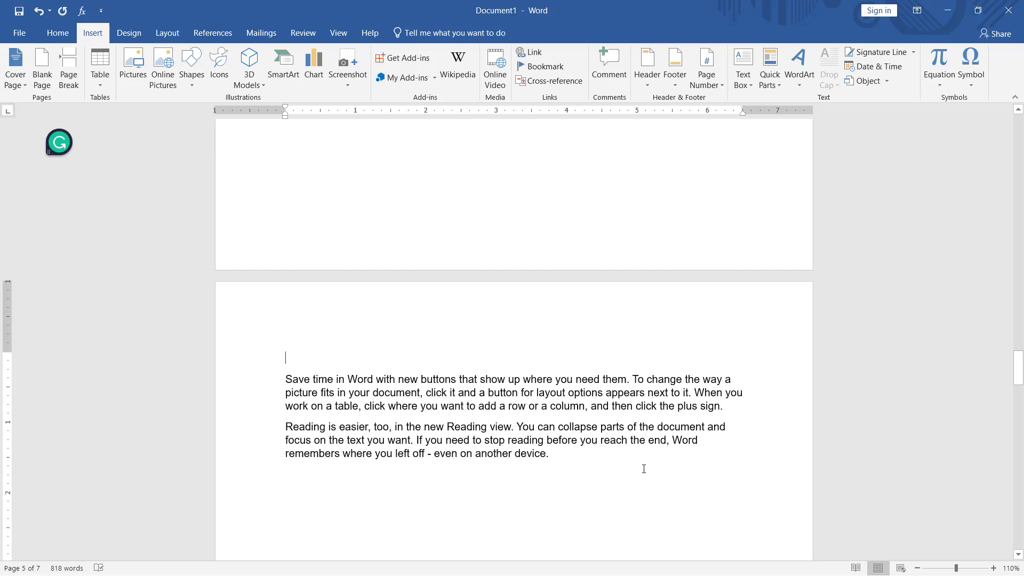
pyautogui.press('Down')
pyautogui.press('BackSpace')
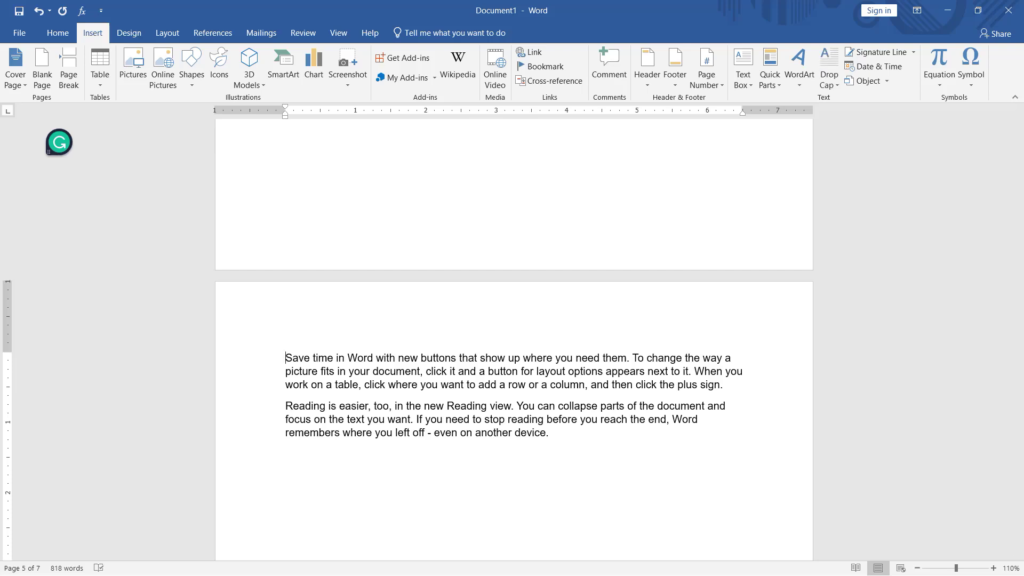
# Step: Add an empty line after the final 'galleries.' paragraph
pyautogui.scroll(-5, 583, 421)
pyautogui.scroll(-5, 583, 421)
pyautogui.scroll(-5, 587, 418)
pyautogui.scroll(-4, 512, 398)
pyautogui.click(343, 218)
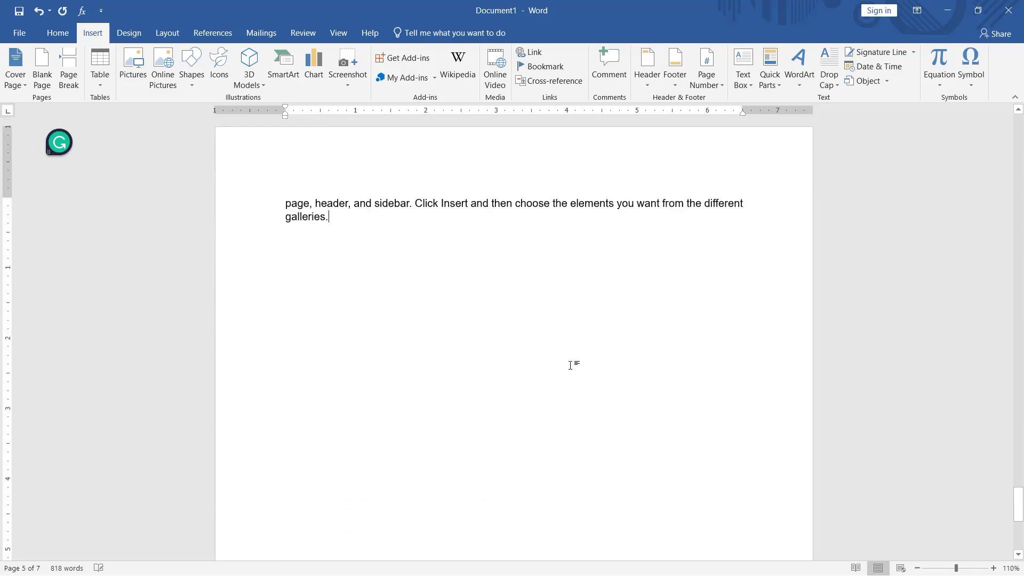
pyautogui.press('Return')
pyautogui.press('Return')
# Step: Insert a 3x3 table below the 'galleries.' paragraph from the Table grid
pyautogui.click(99, 90)
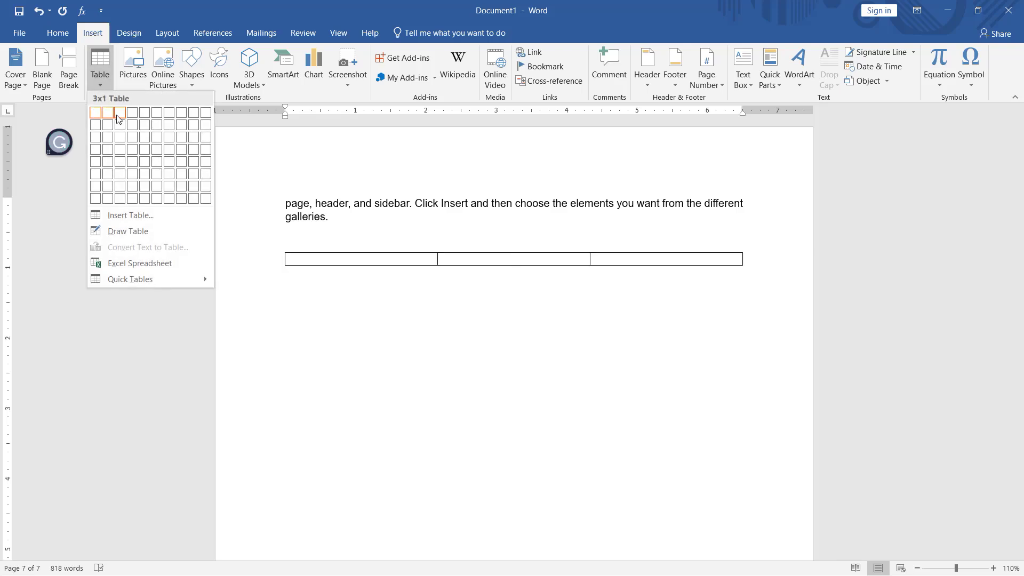
pyautogui.click(99, 86)
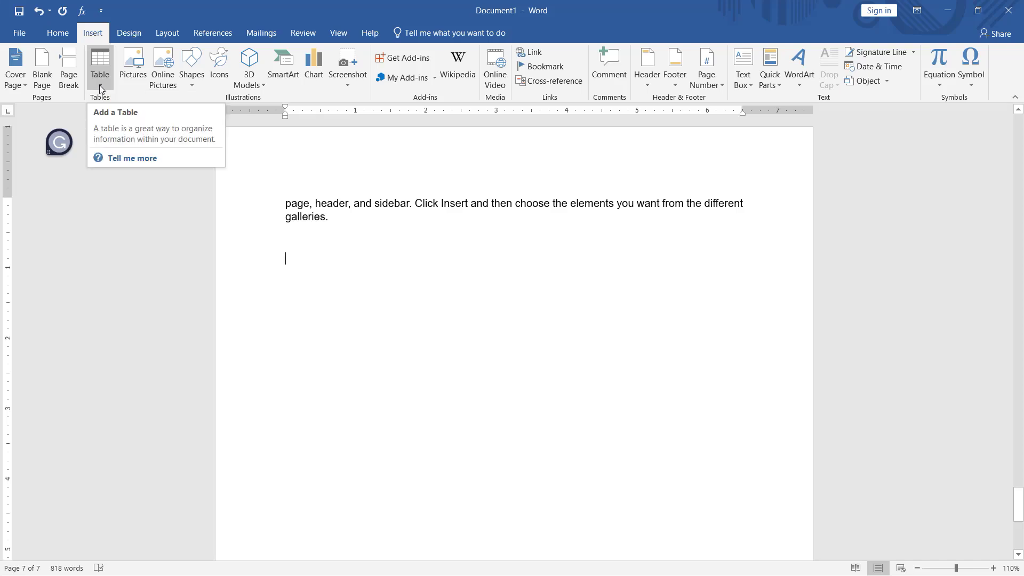
pyautogui.click(99, 85)
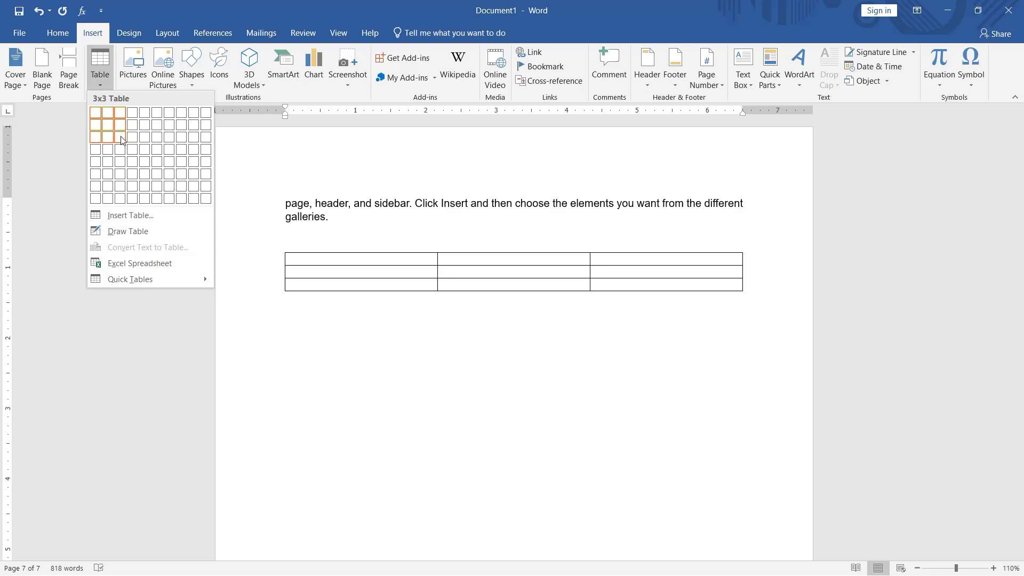
pyautogui.click(122, 140)
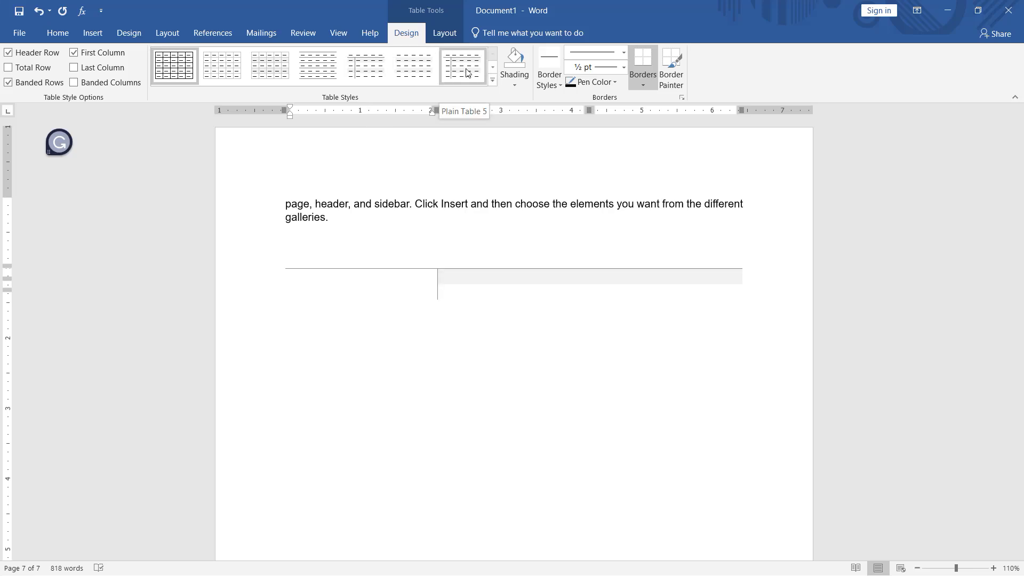
# Step: Apply the Grid Table 4 - Accent 1 style to the table
pyautogui.click(492, 80)
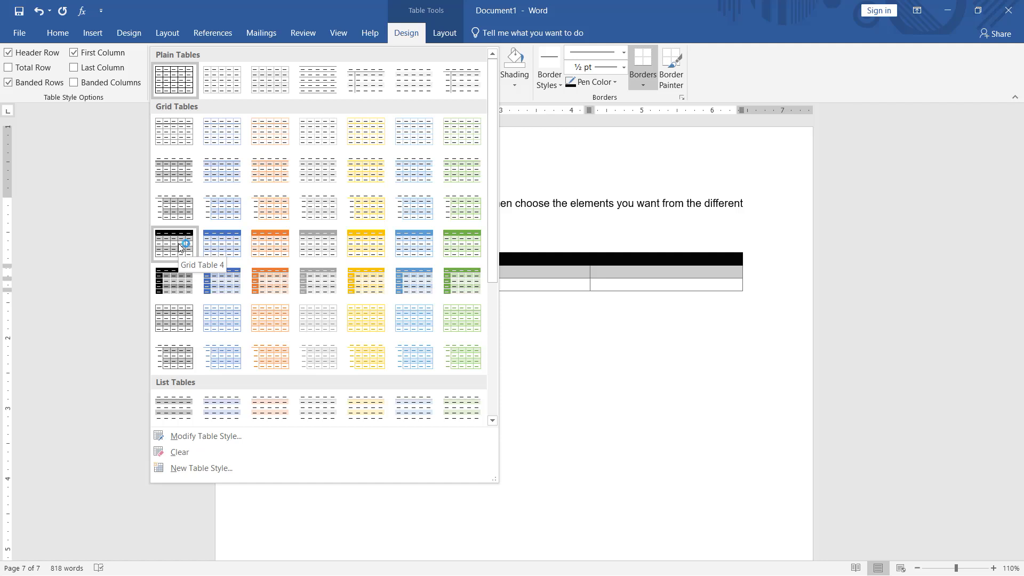
pyautogui.click(223, 248)
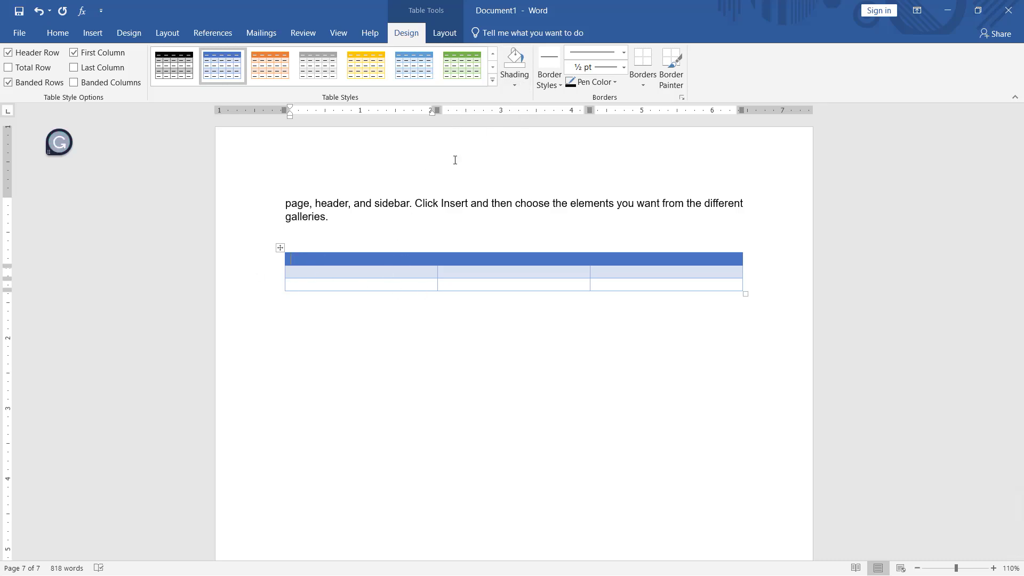
pyautogui.click(515, 86)
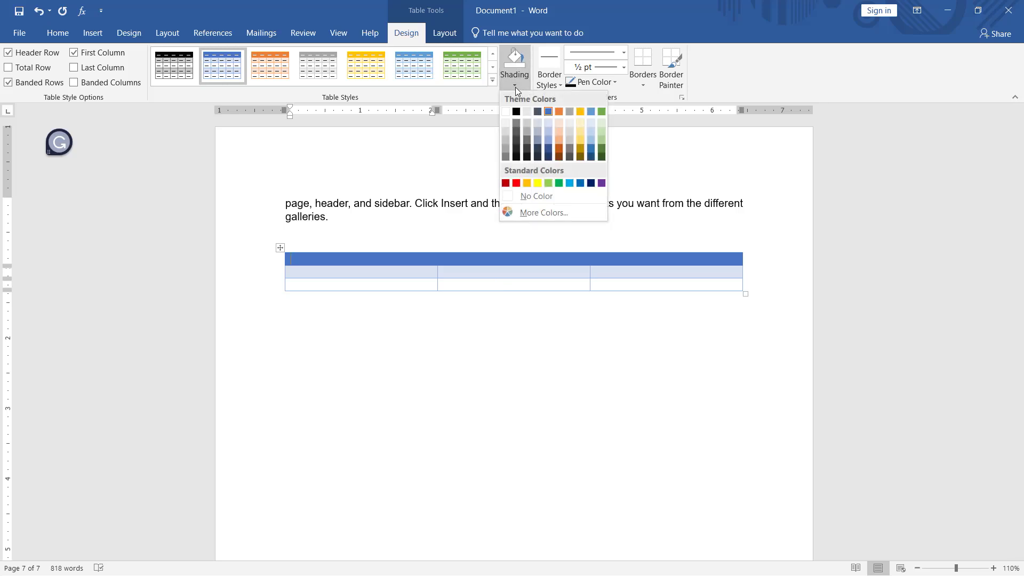
pyautogui.click(515, 87)
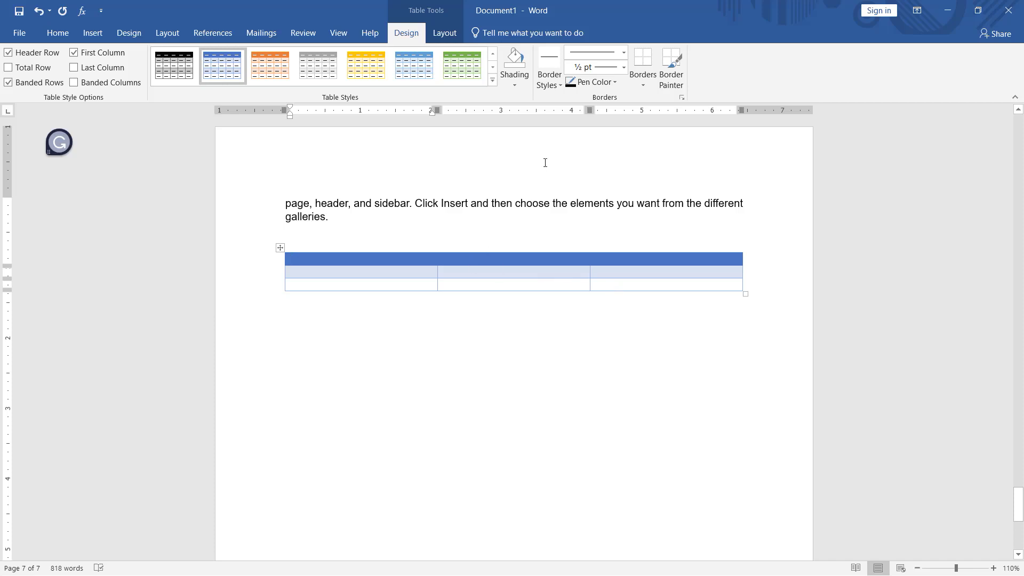
pyautogui.click(624, 68)
pyautogui.click(625, 69)
pyautogui.click(624, 53)
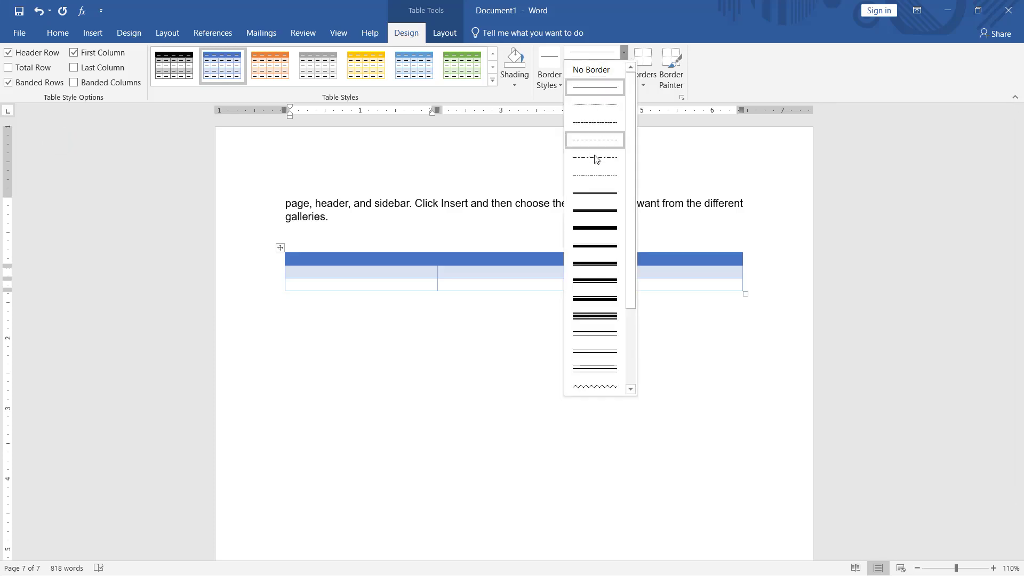
pyautogui.click(624, 53)
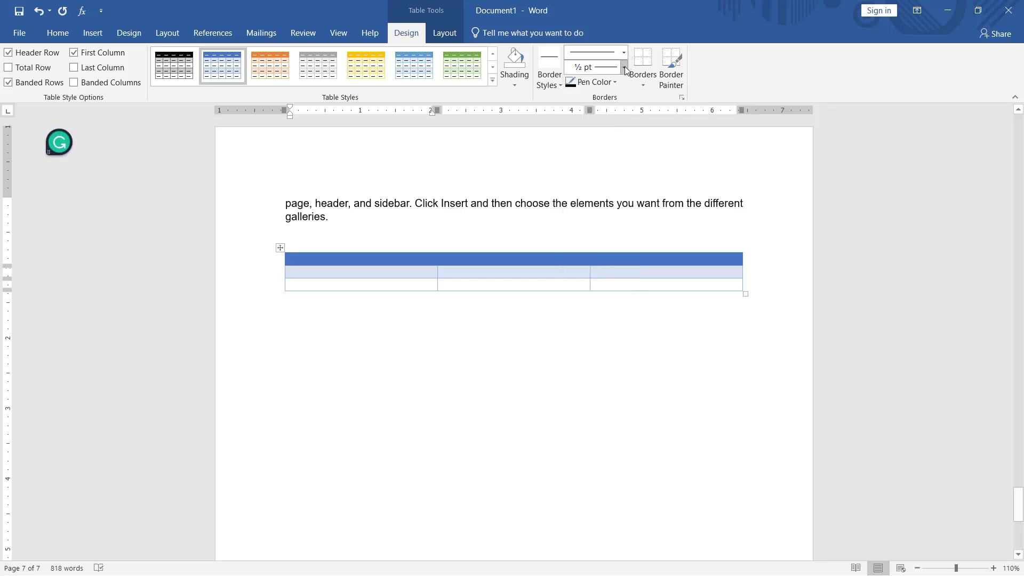
pyautogui.click(624, 67)
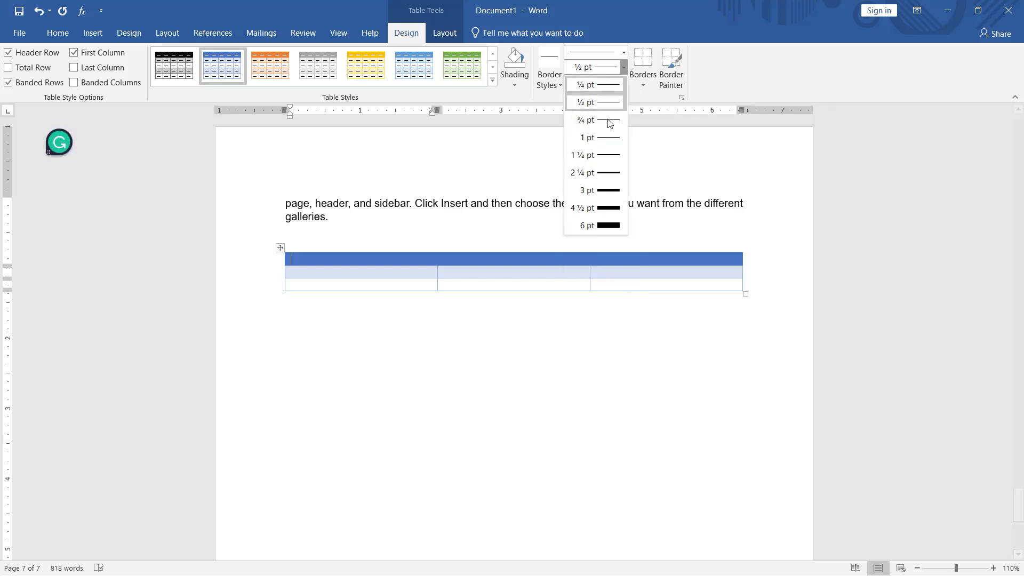
pyautogui.click(624, 69)
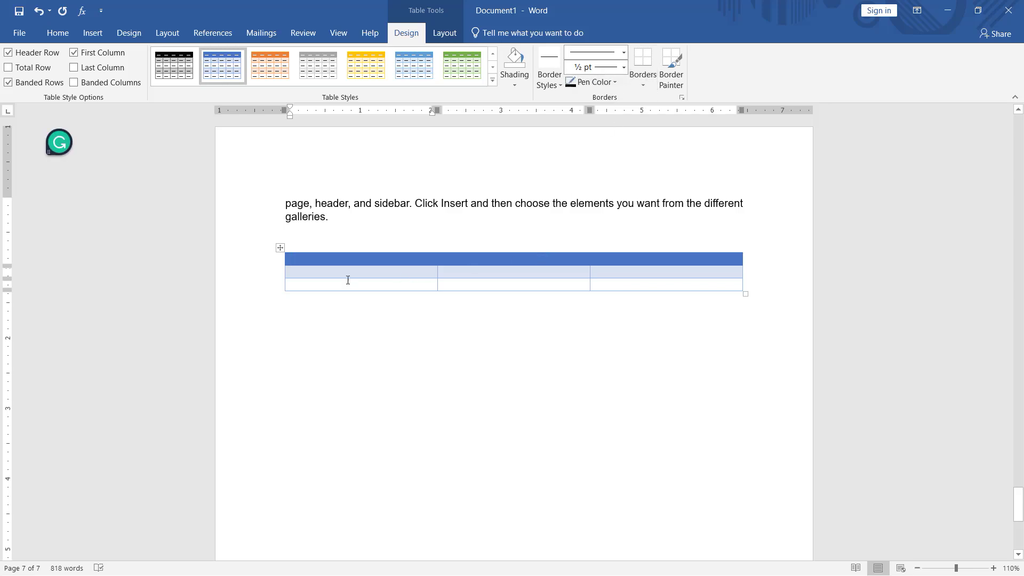
# Step: Type the header row Name, LGA and AGE
pyautogui.write('Name')
pyautogui.press('Tab')
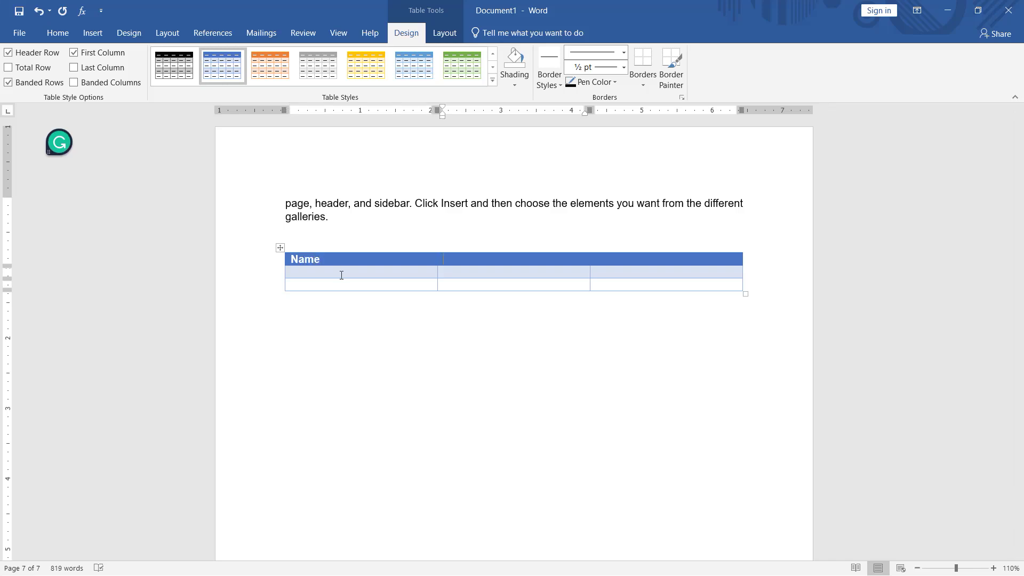
pyautogui.write('LGA')
pyautogui.press('Tab')
pyautogui.write('A')
pyautogui.write('g')
pyautogui.press('BackSpace')
pyautogui.write('GE')
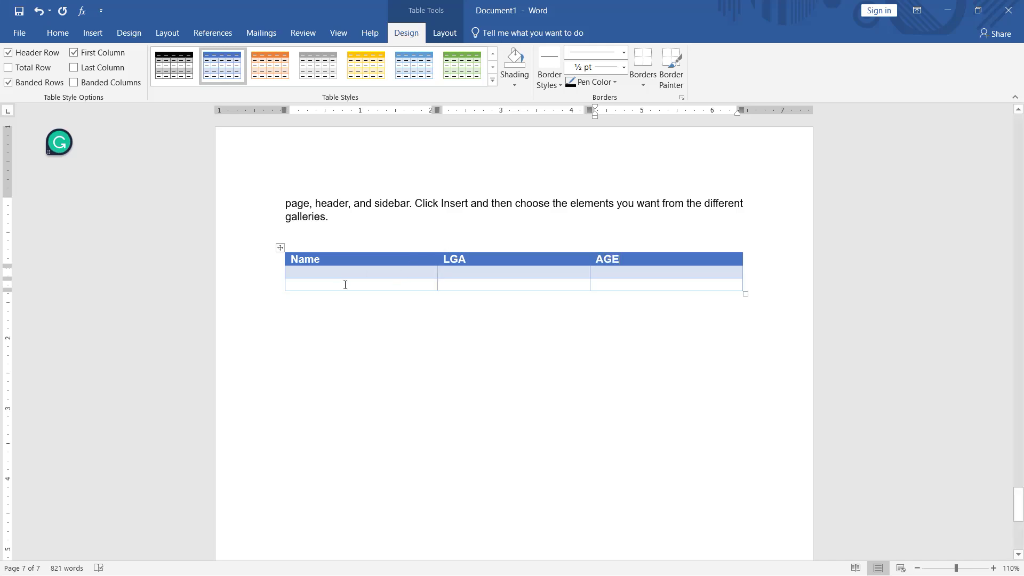
# Step: Fill the first row with a person's name, LGA Bama and age 18, then start the second row
pyautogui.click(343, 274)
pyautogui.write('Aisha ')
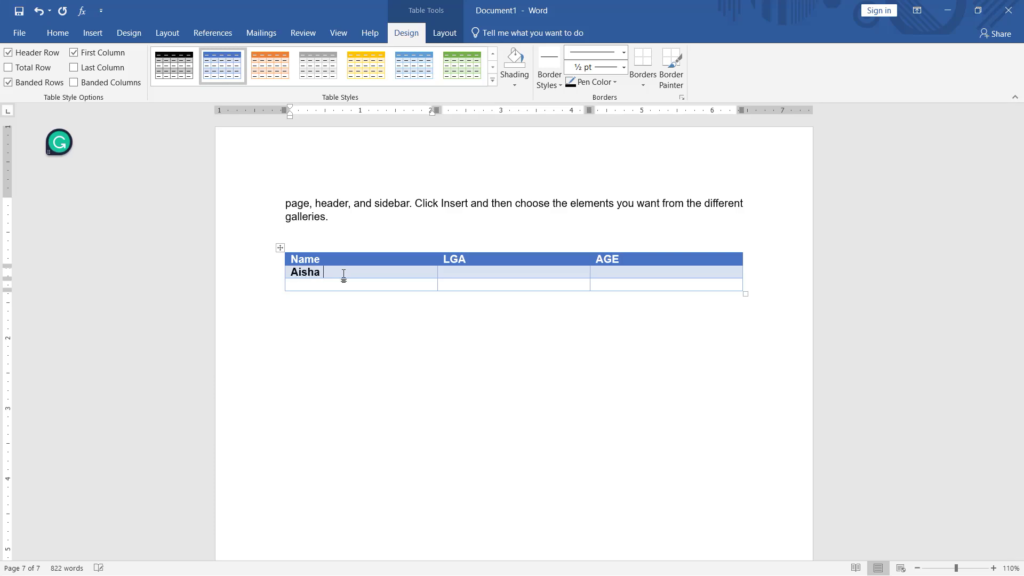
pyautogui.write('Isa')
pyautogui.press('Tab')
pyautogui.write('Bama')
pyautogui.press('Tab')
pyautogui.write('18')
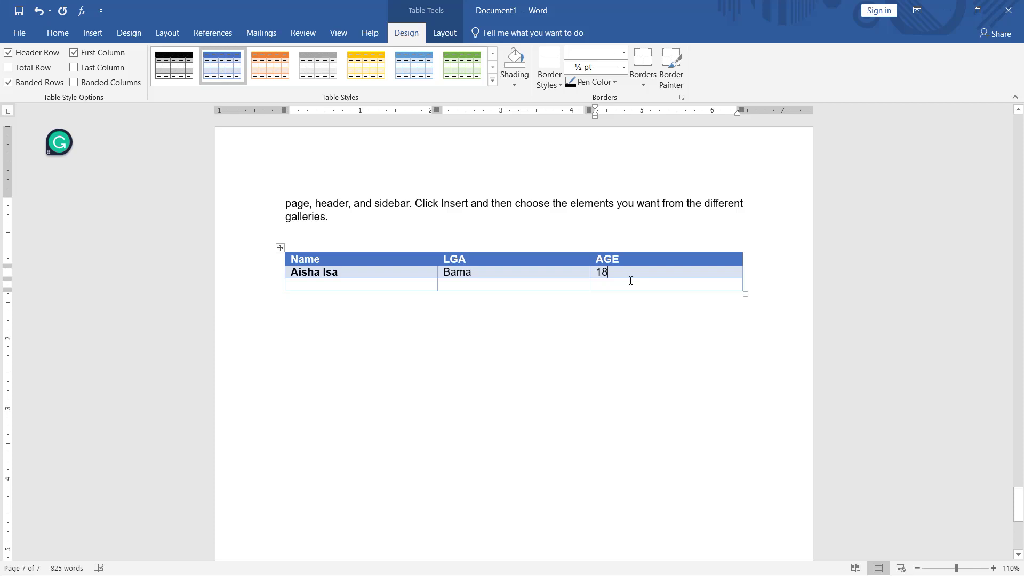
pyautogui.press('Tab')
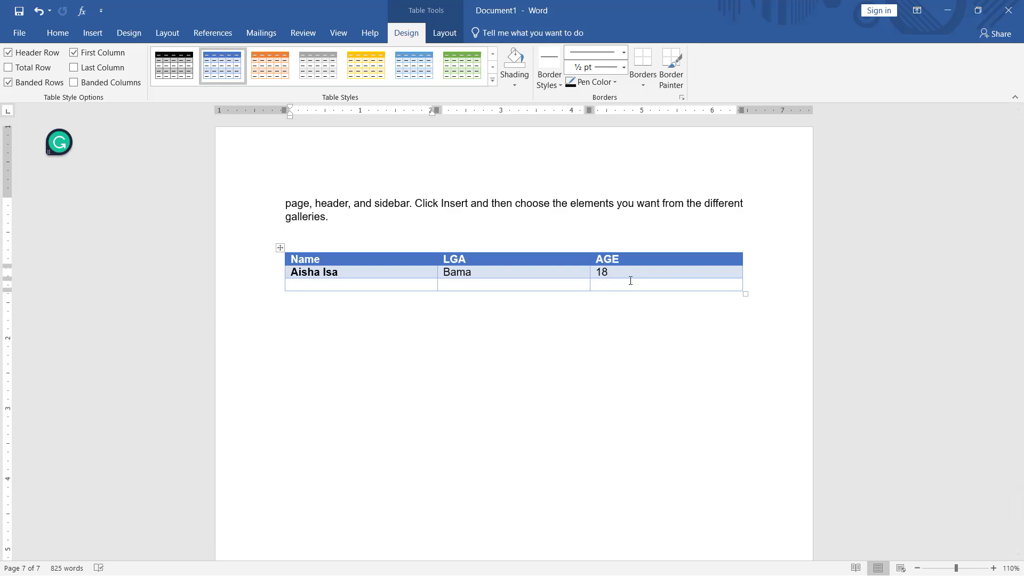
pyautogui.write('Adamu Ilyas')
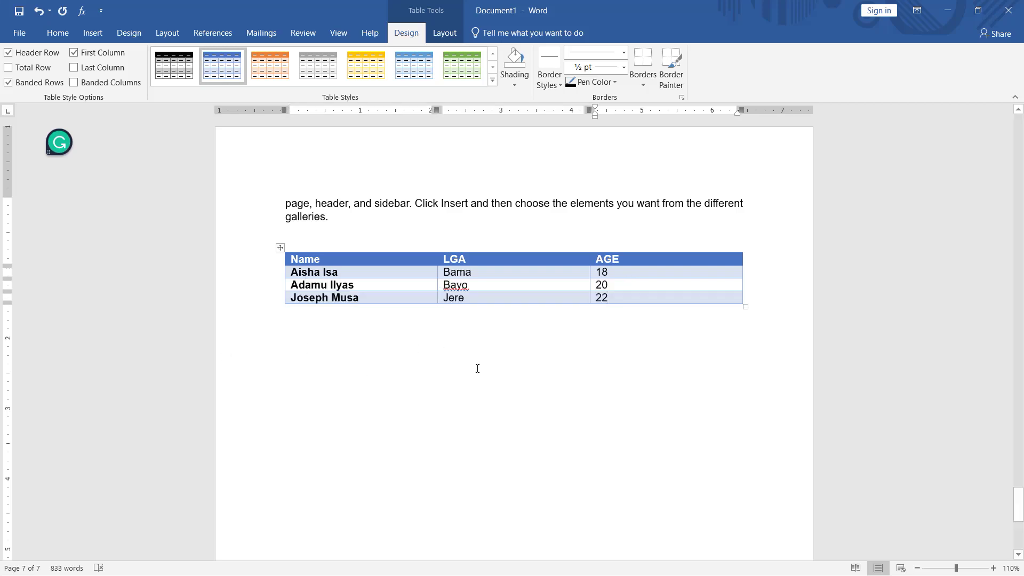
pyautogui.rightClick(462, 286)
# Step: Add 'Bayo' to the dictionary and insert an empty column between Name and LGA
pyautogui.click(426, 395)
pyautogui.moveTo(438, 251)
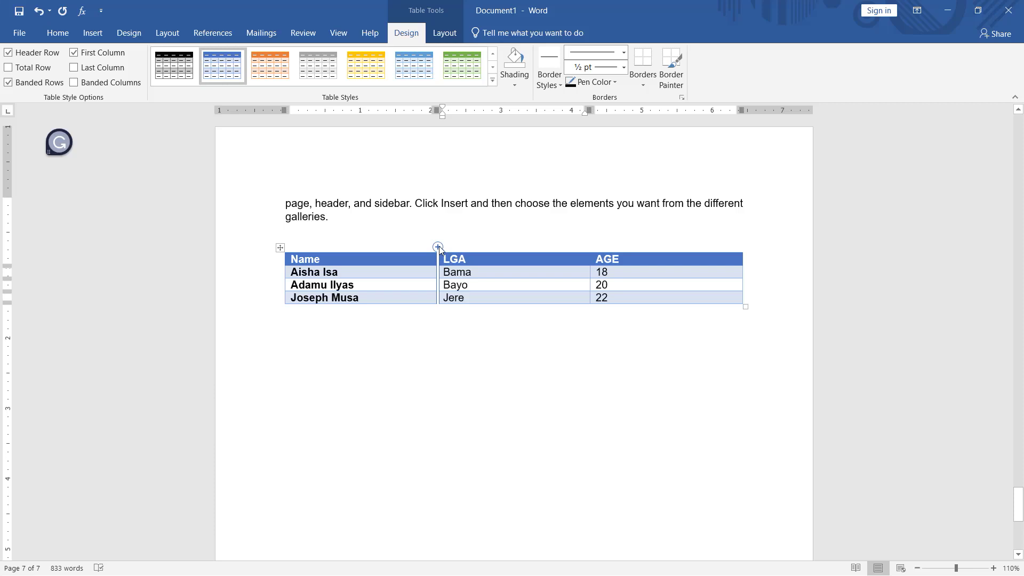
pyautogui.click(437, 247)
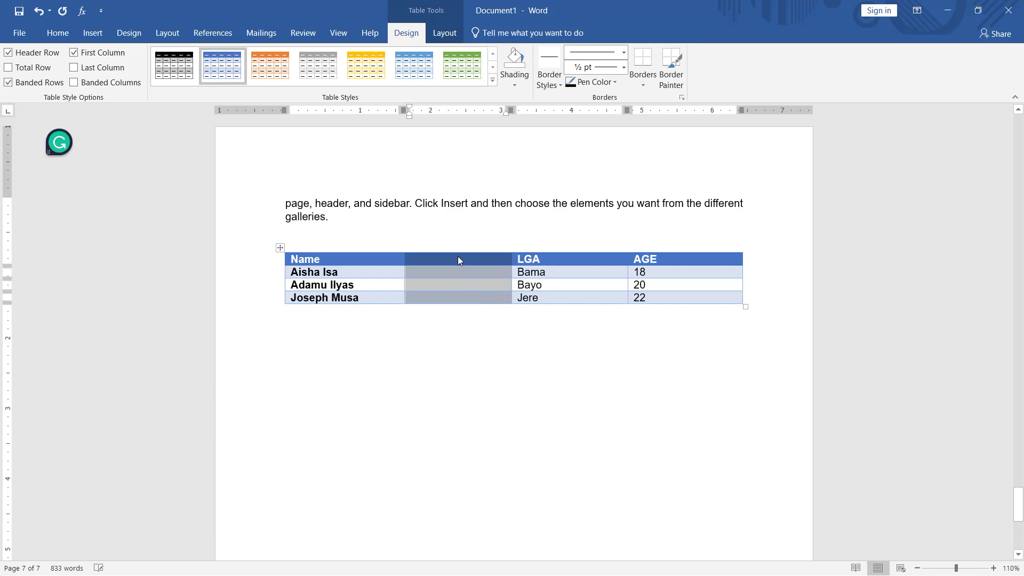
# Step: Head the new column 'STATE'
pyautogui.click(458, 256)
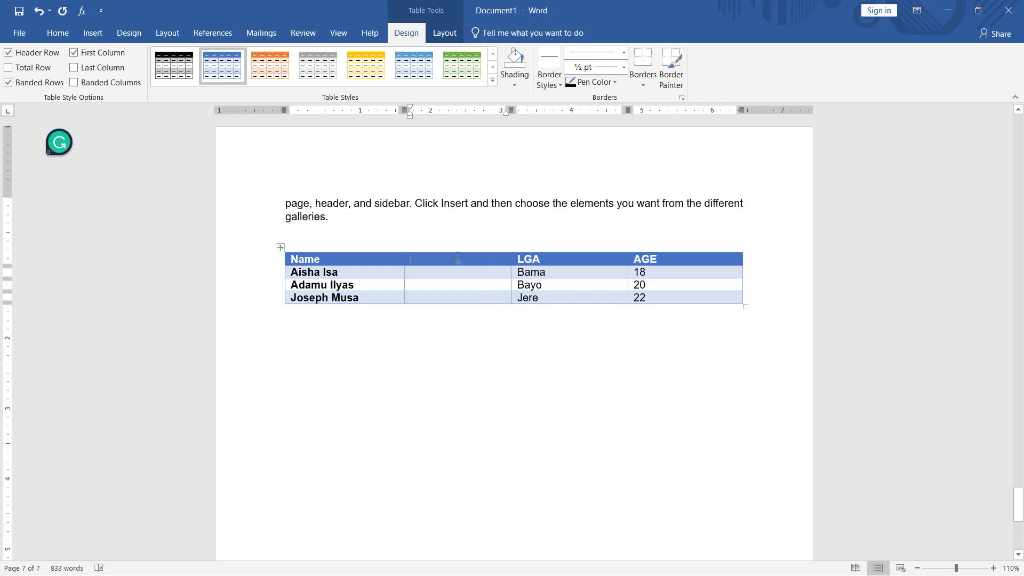
pyautogui.write('Sta')
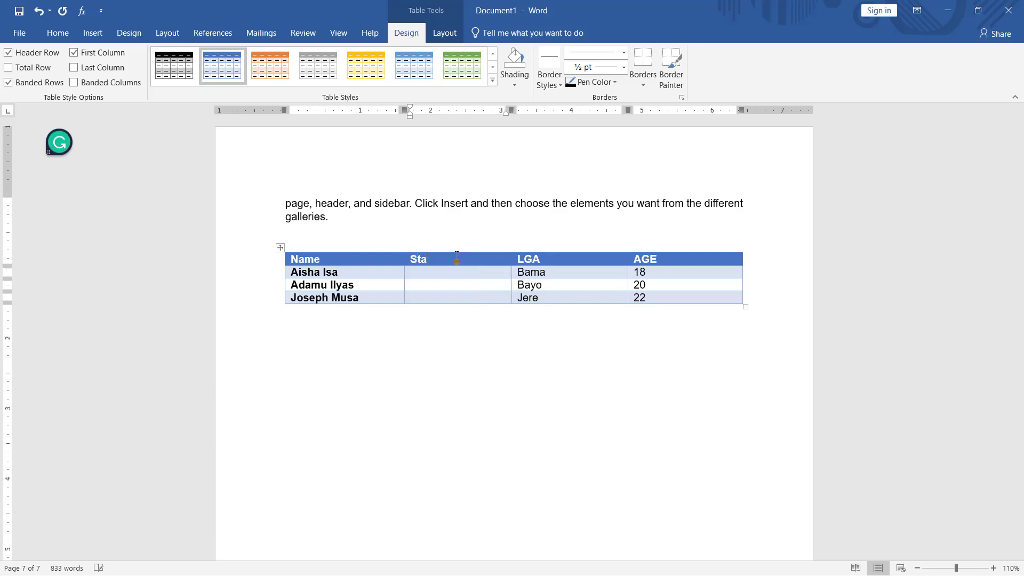
pyautogui.press('BackSpace')
pyautogui.press('BackSpace')
pyautogui.write('TATE')
# Step: Enter BORNO in the first person's STATE cell and paste it into the other two rows
pyautogui.click(445, 272)
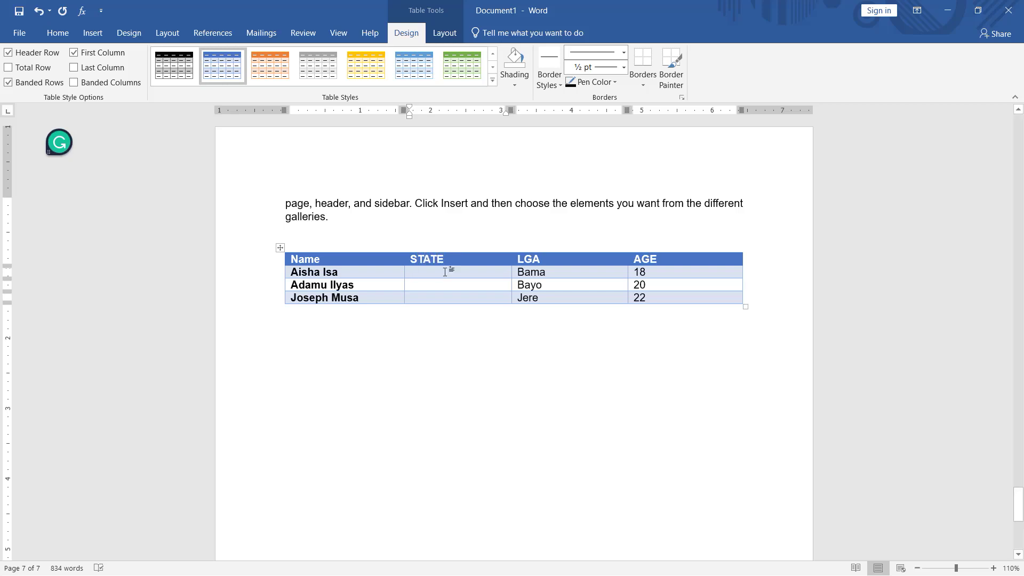
pyautogui.write('BORNO')
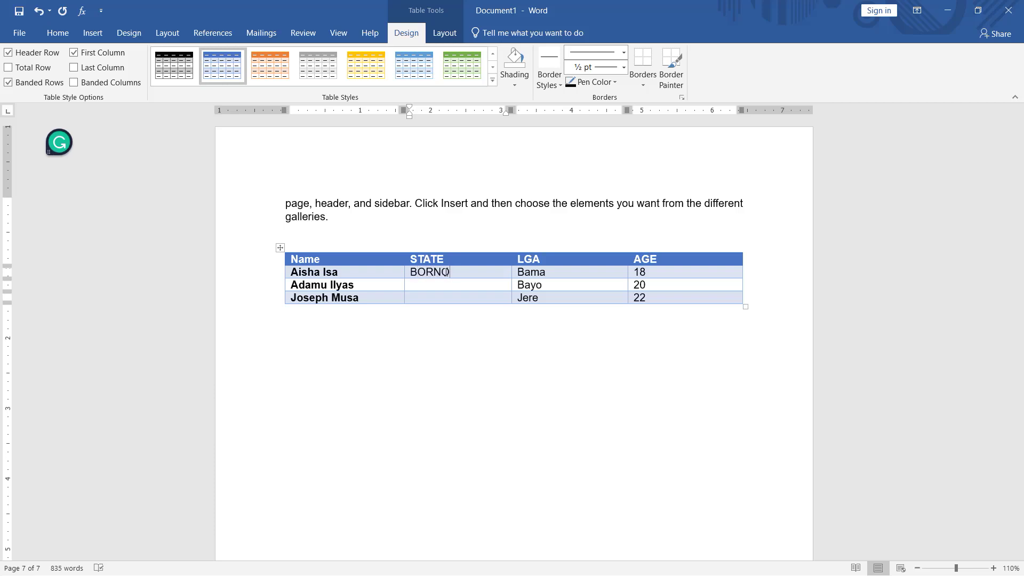
pyautogui.doubleClick(446, 271)
pyautogui.hotkey('ctrl', 'c')
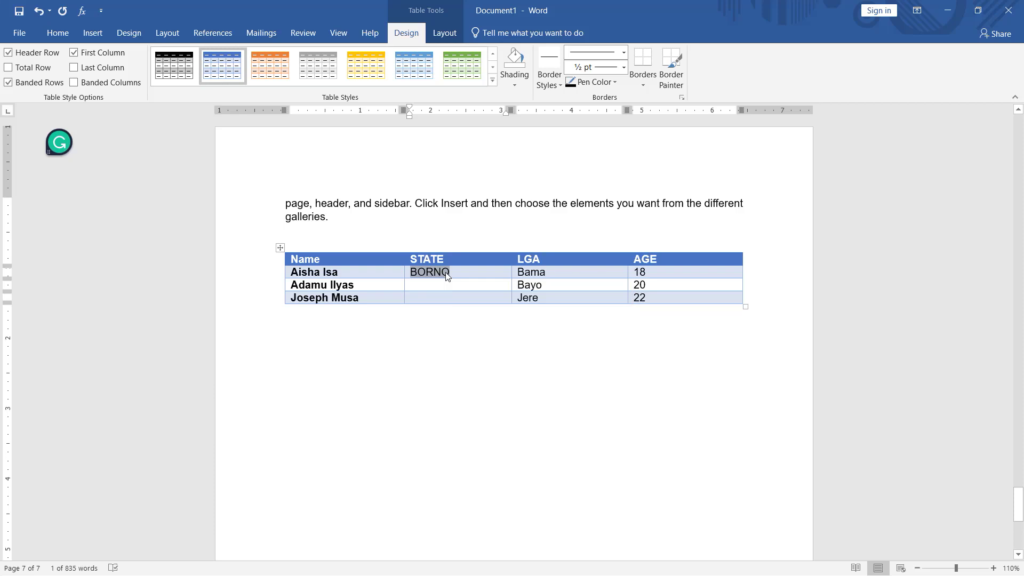
pyautogui.click(435, 285)
pyautogui.hotkey('ctrl', 'v')
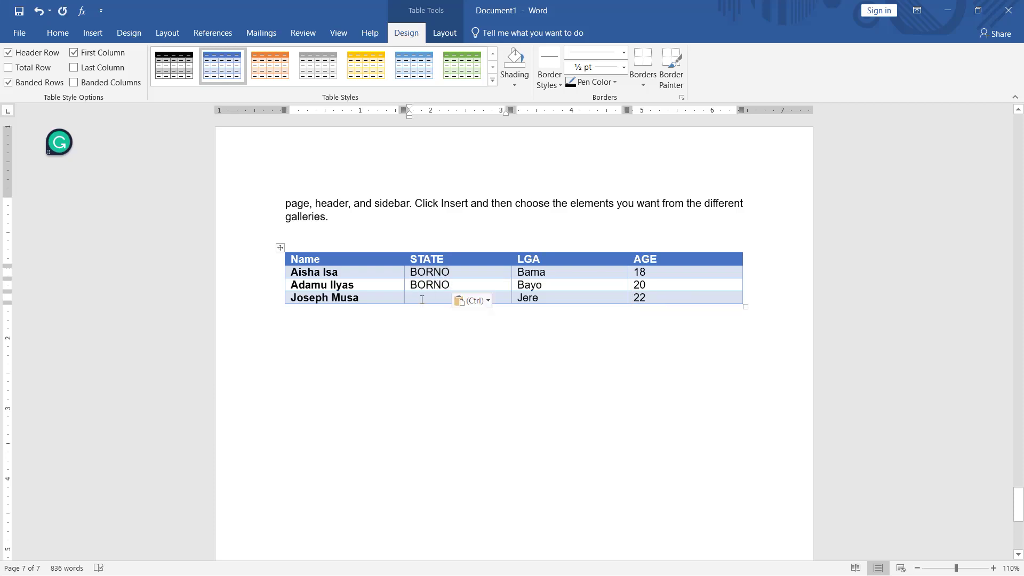
pyautogui.hotkey('ctrl', 'v')
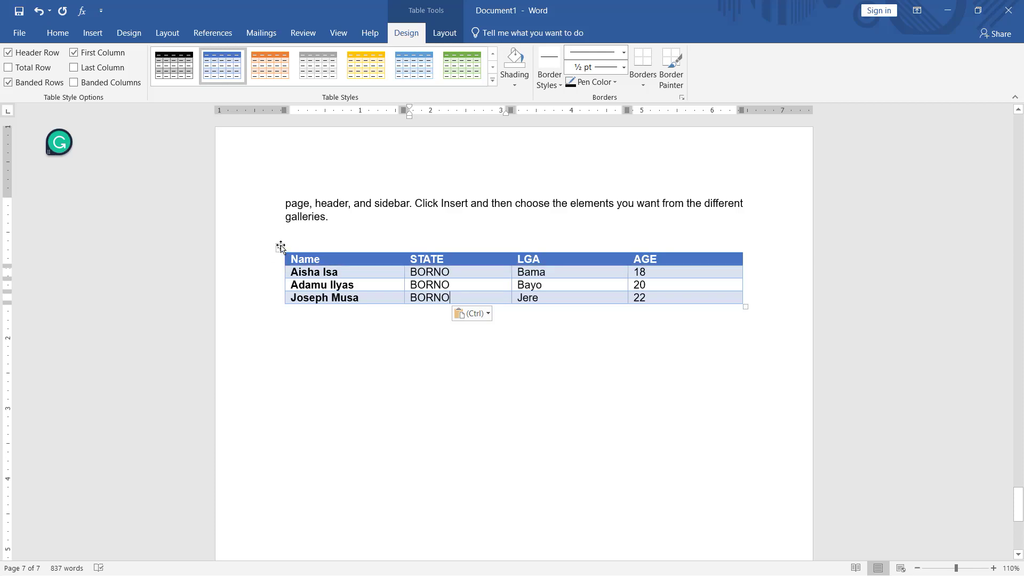
pyautogui.click(294, 275)
# Step: Insert a new first column left of Name headed 'S/N'
pyautogui.rightClick(293, 272)
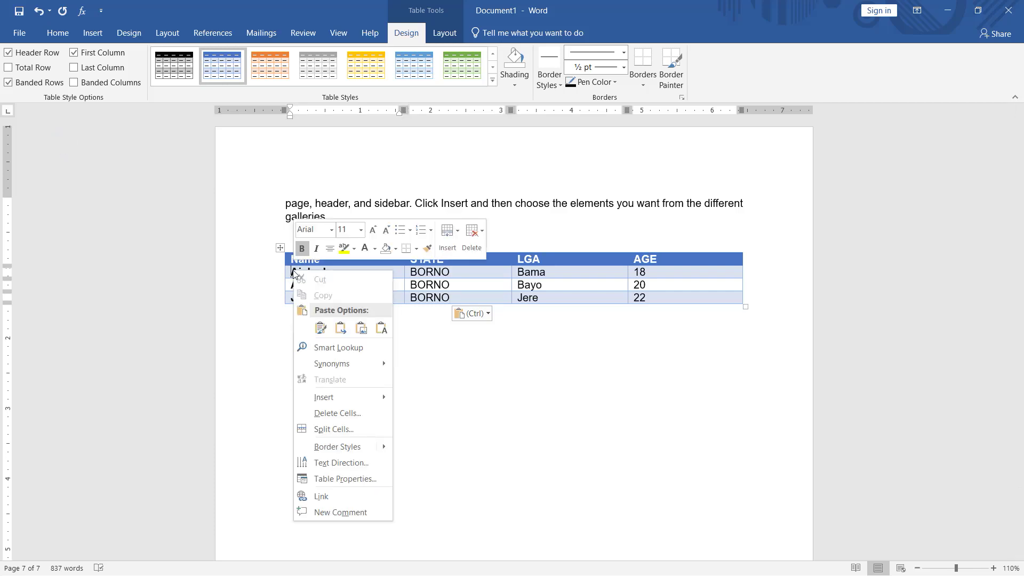
pyautogui.moveTo(336, 397)
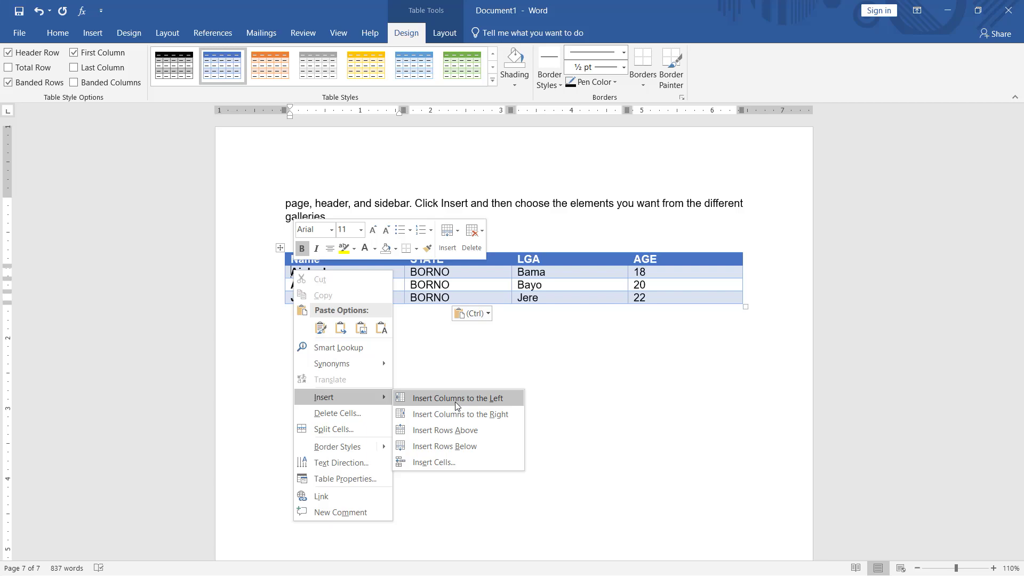
pyautogui.click(490, 399)
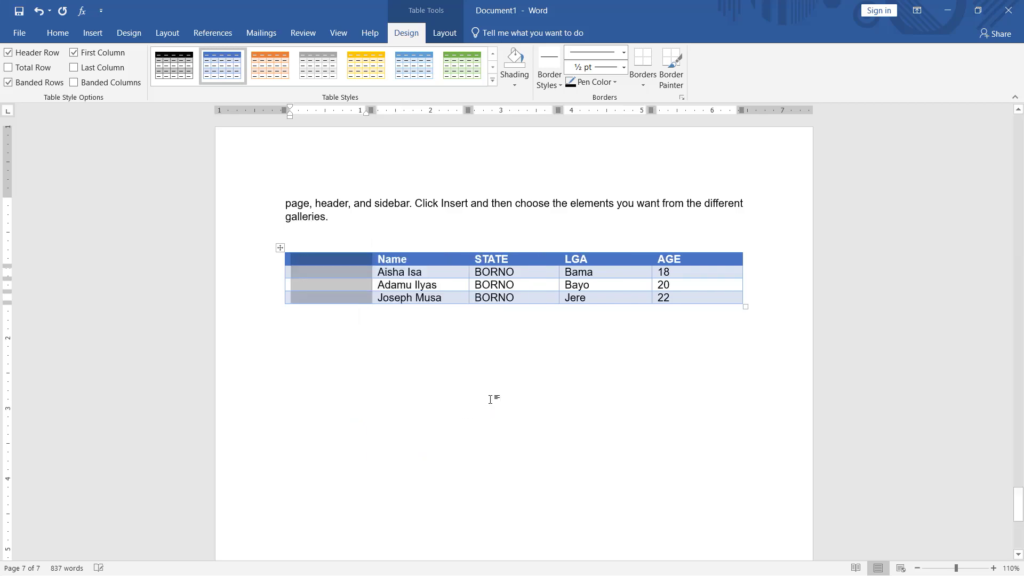
pyautogui.click(324, 257)
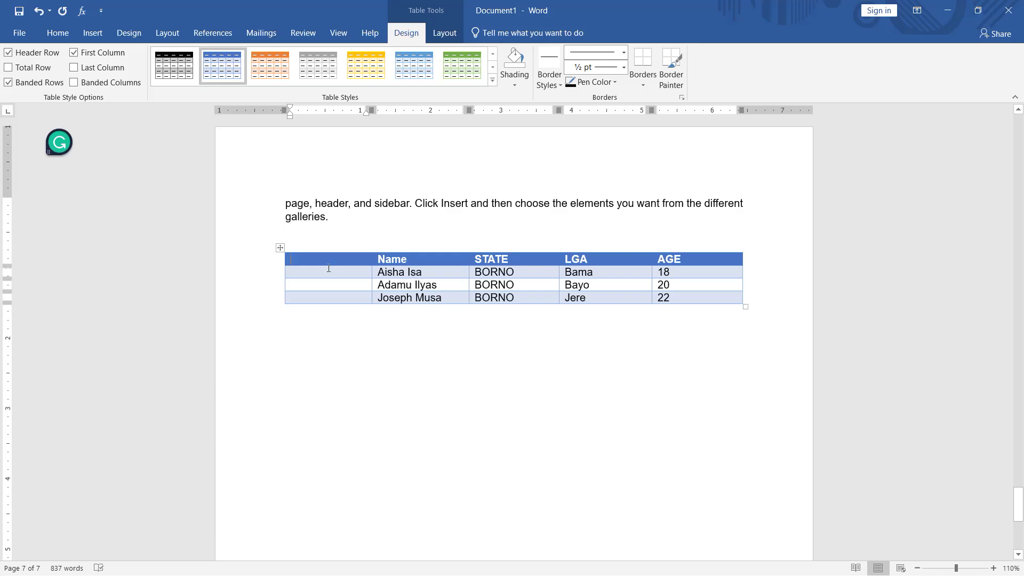
pyautogui.write('S/N')
# Step: Undo the typed serial numbers and select the three empty S/N data cells
pyautogui.click(299, 273)
pyautogui.write('1')
pyautogui.write('2')
pyautogui.click(297, 299)
pyautogui.write('3')
pyautogui.hotkey('ctrl', 'z')
pyautogui.hotkey('ctrl', 'z')
pyautogui.hotkey('ctrl', 'z')
pyautogui.moveTo(297, 270); pyautogui.dragTo(300, 296)
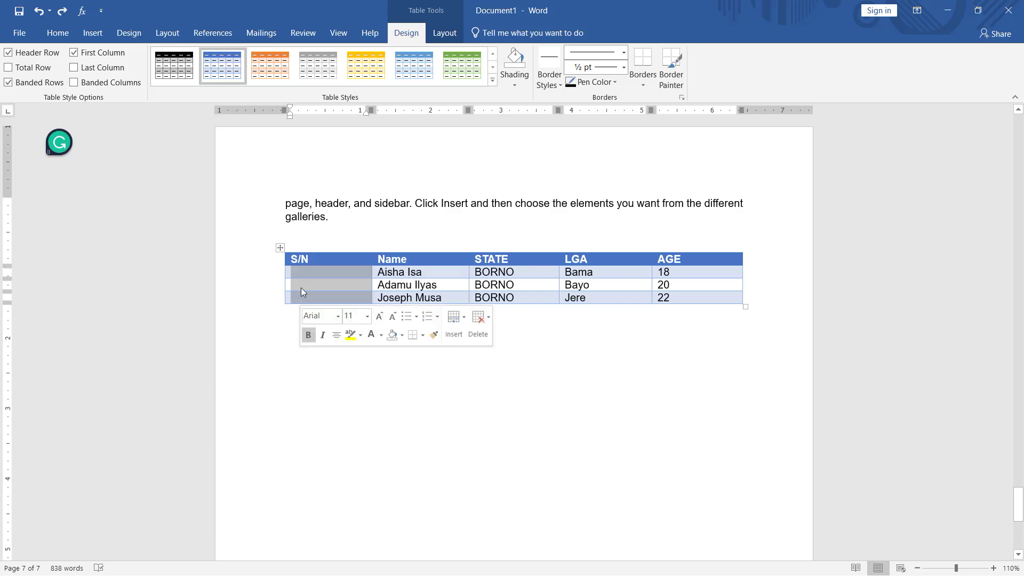
pyautogui.click(57, 34)
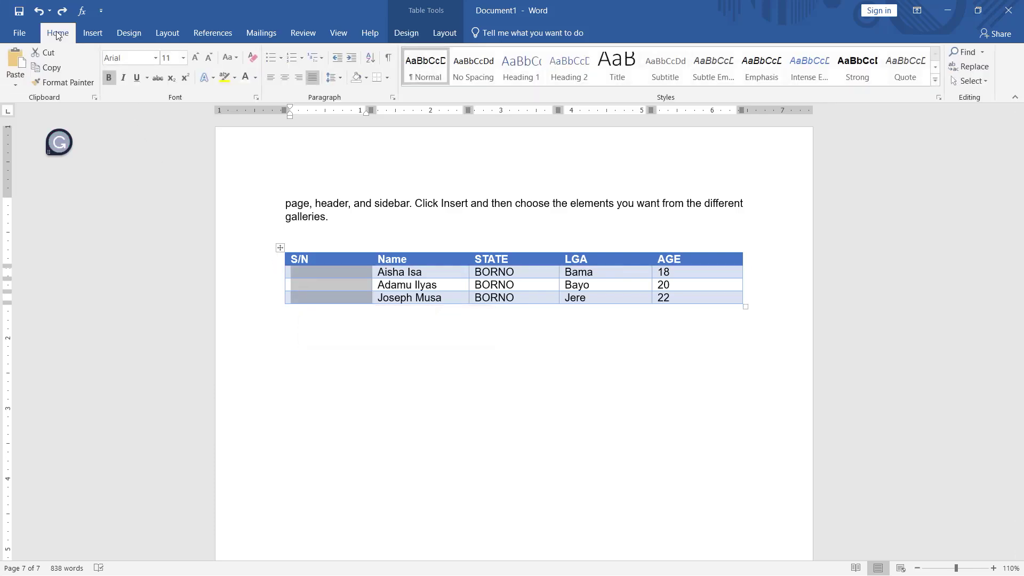
# Step: Apply automatic numbering 1., 2., 3. to the selected S/N cells, then deselect
pyautogui.click(290, 61)
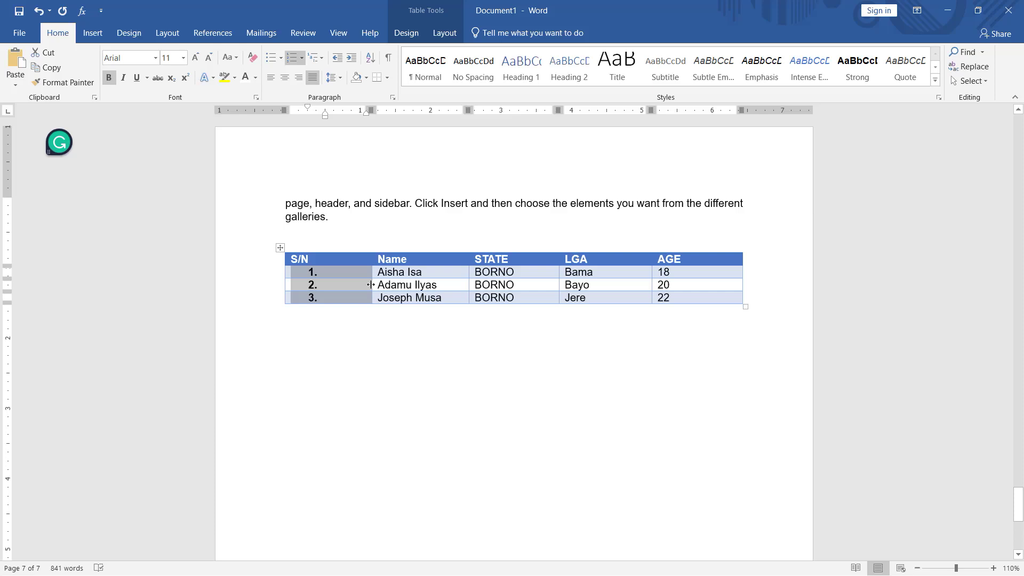
pyautogui.click(589, 299)
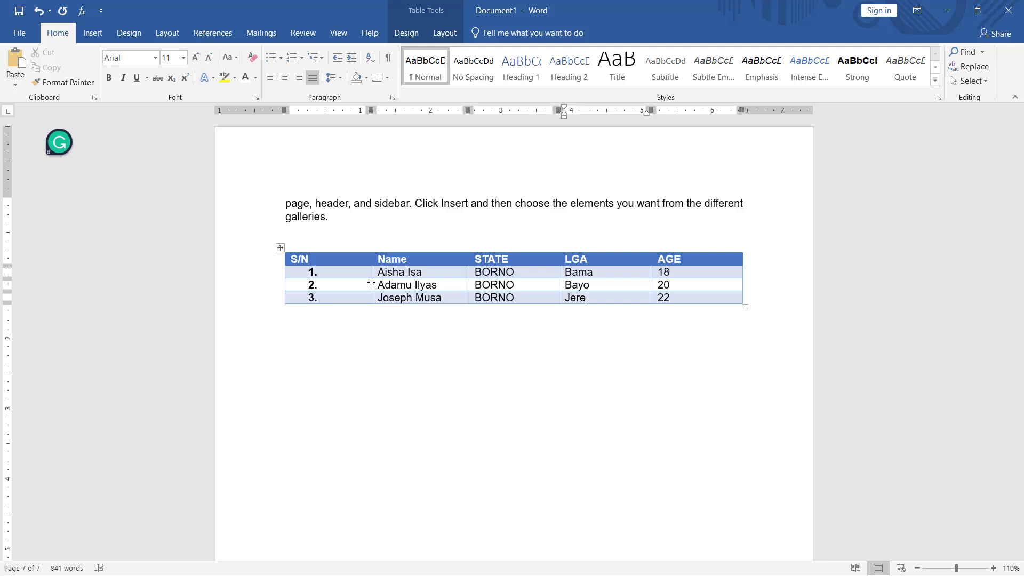
# Step: Narrow the S/N column to just fit its numbers, widening the Name column
pyautogui.moveTo(372, 283); pyautogui.dragTo(329, 284)
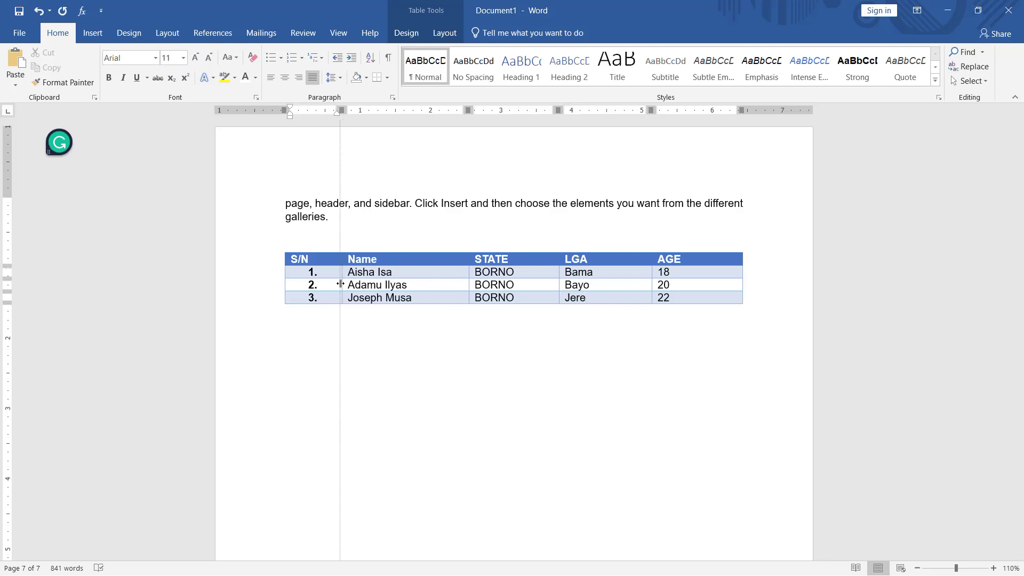
pyautogui.moveTo(329, 284)
pyautogui.mouseDown()
pyautogui.moveTo(371, 296)
pyautogui.moveTo(325, 291)
pyautogui.mouseUp()
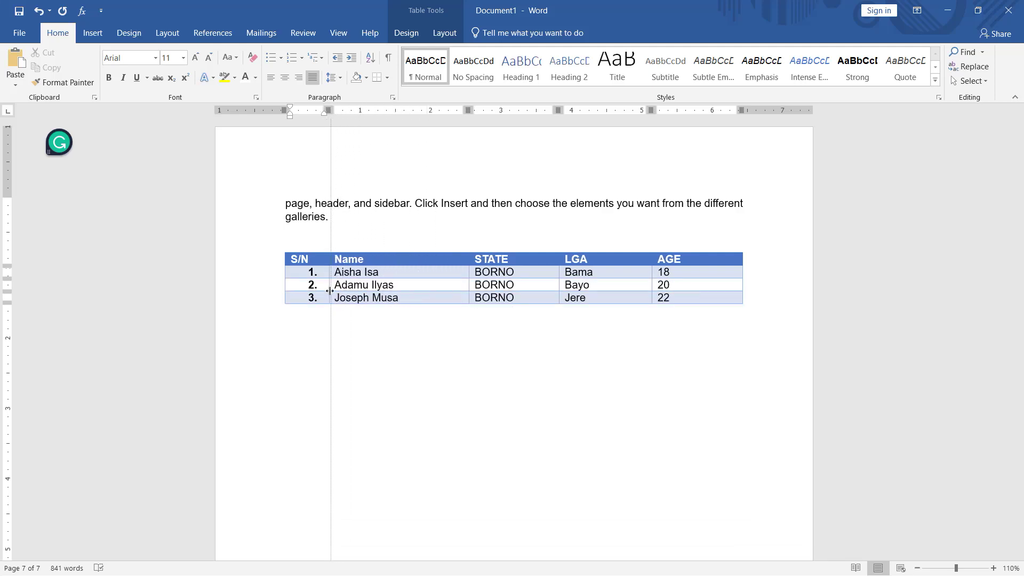
pyautogui.moveTo(325, 291); pyautogui.dragTo(326, 290)
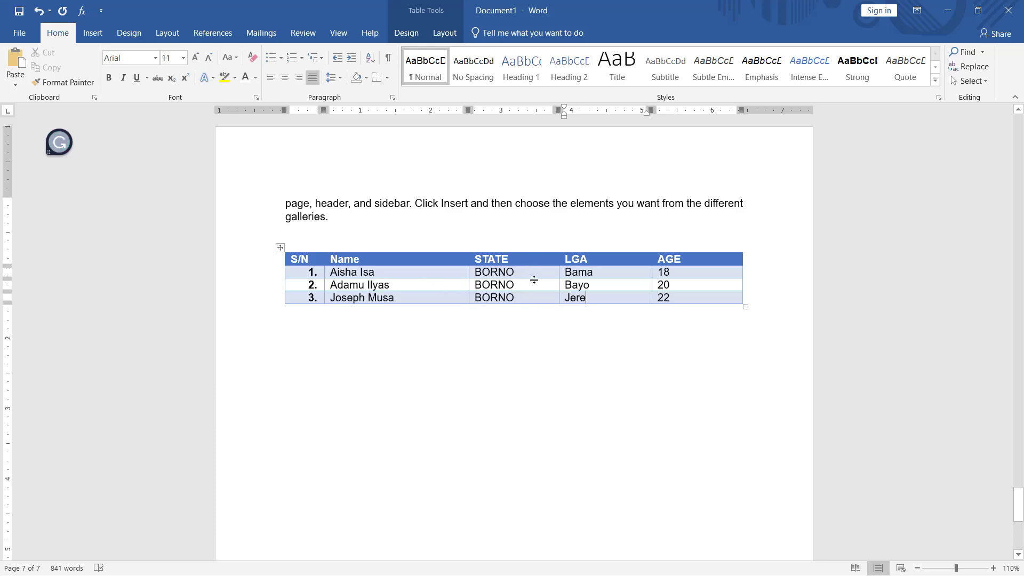
# Step: Select the whole AGE column
pyautogui.click(676, 271)
pyautogui.press('Up')
pyautogui.press('Up')
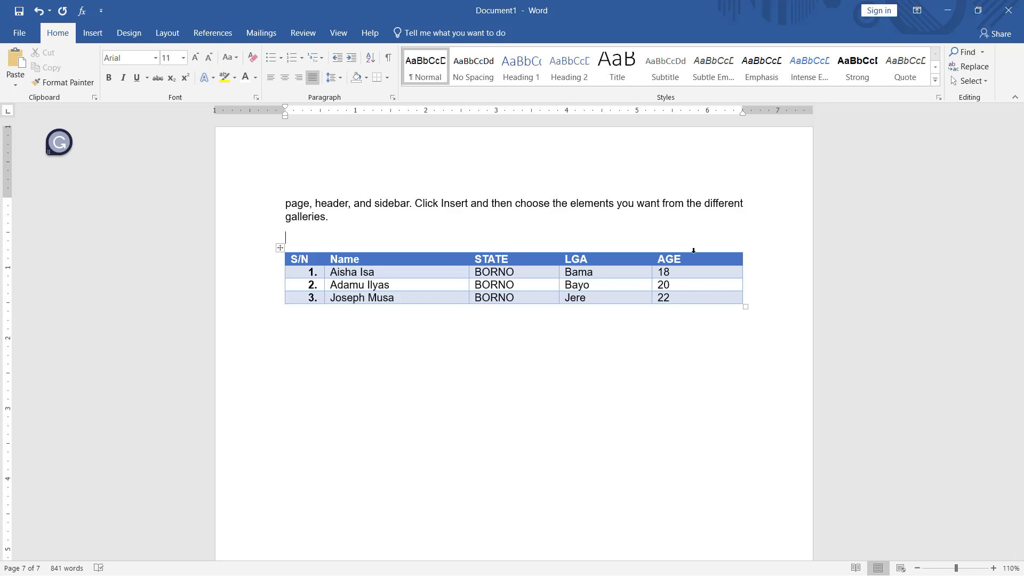
pyautogui.click(693, 251)
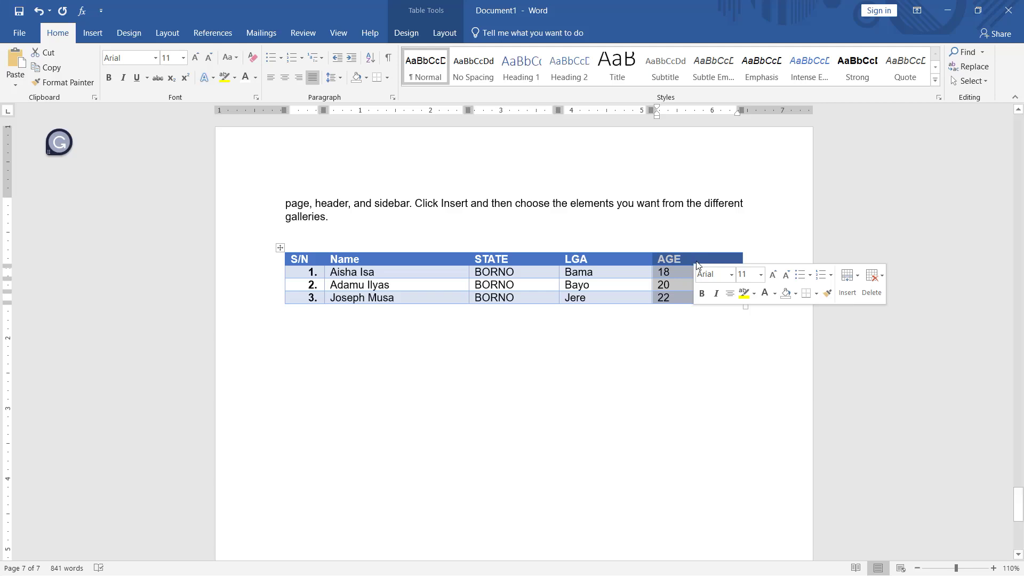
# Step: Delete the AGE column and stretch the LGA column out to the right margin
pyautogui.click(882, 276)
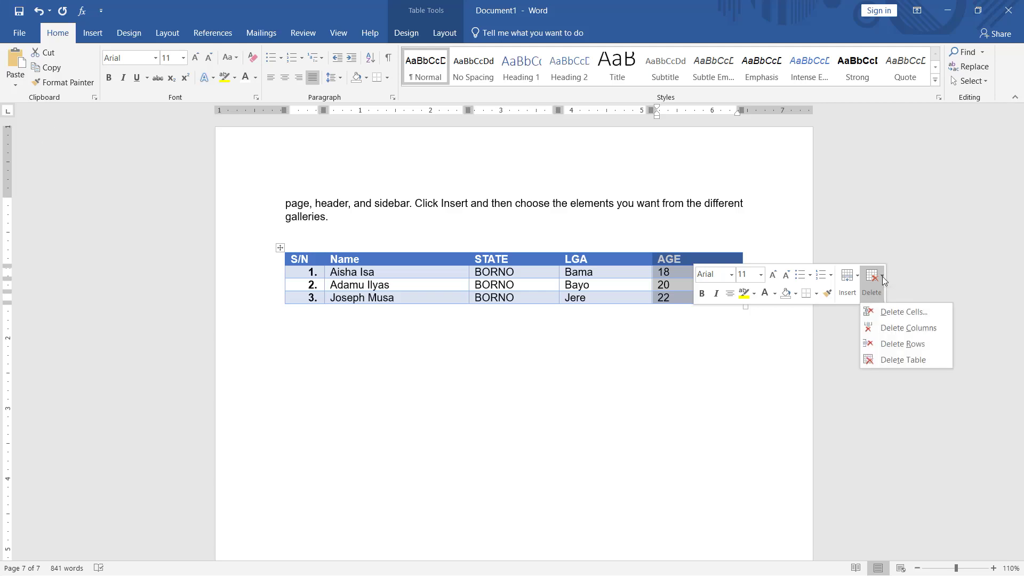
pyautogui.click(896, 328)
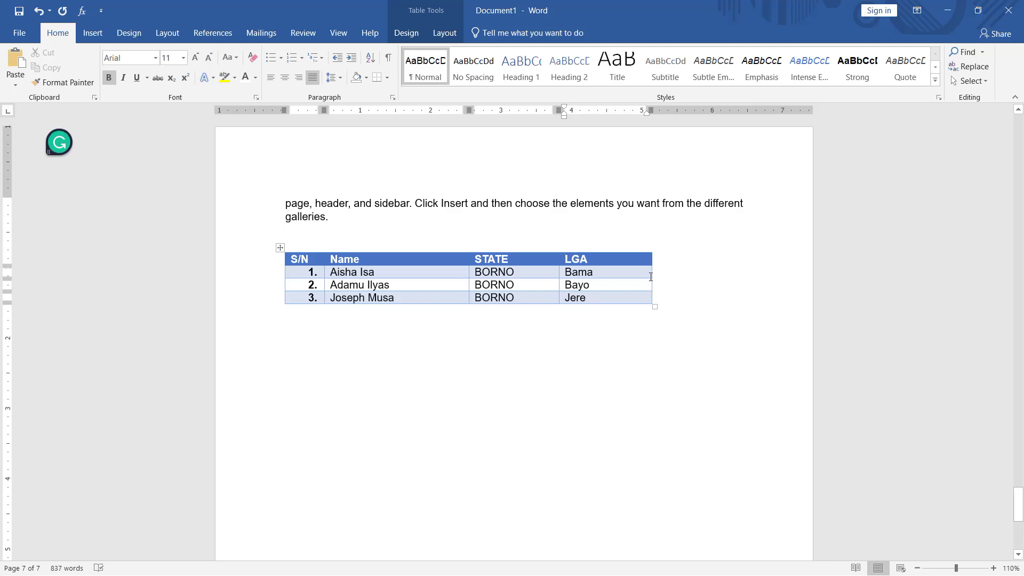
pyautogui.moveTo(652, 274)
pyautogui.moveTo(652, 272); pyautogui.dragTo(747, 270)
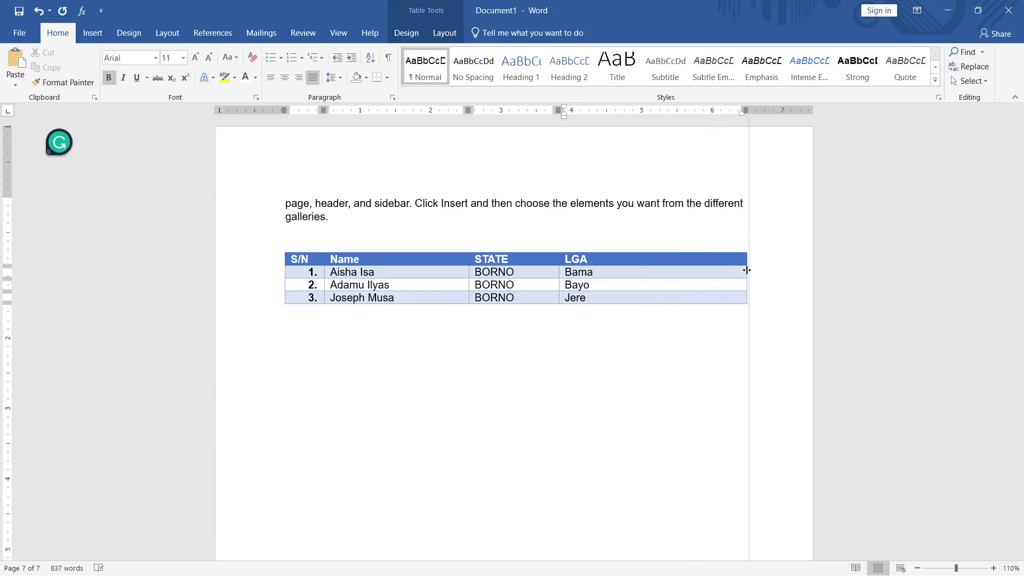
pyautogui.moveTo(747, 270); pyautogui.dragTo(752, 270)
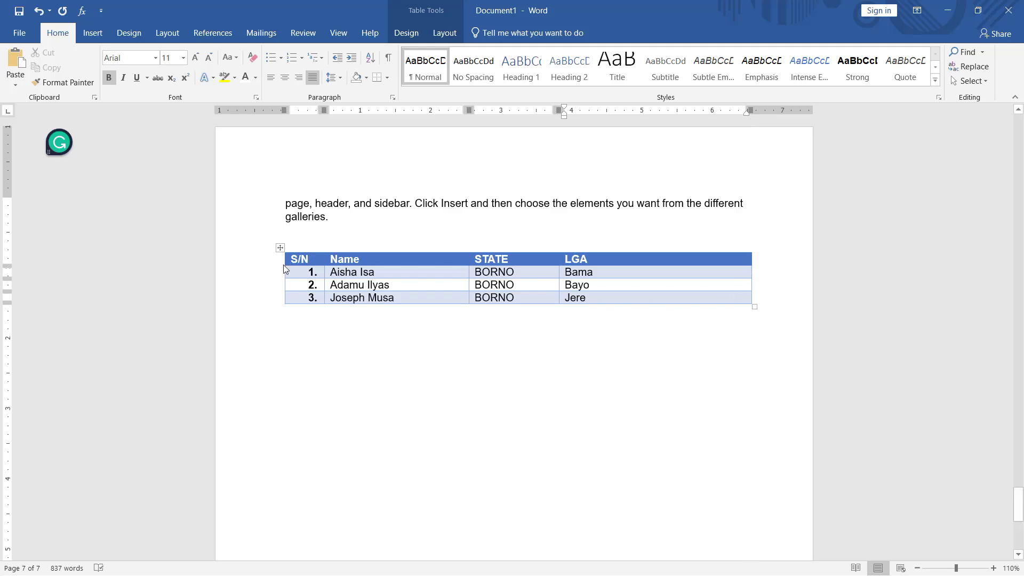
# Step: Delete the Bama row and add a new empty row numbered 3 at the table's end
pyautogui.moveTo(284, 277)
pyautogui.click(269, 281)
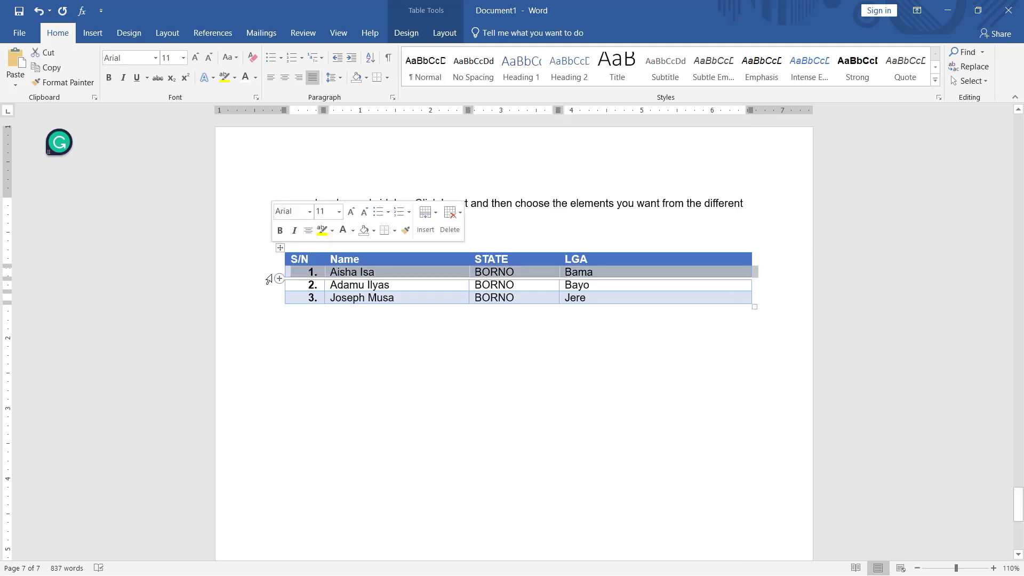
pyautogui.click(450, 219)
pyautogui.click(482, 279)
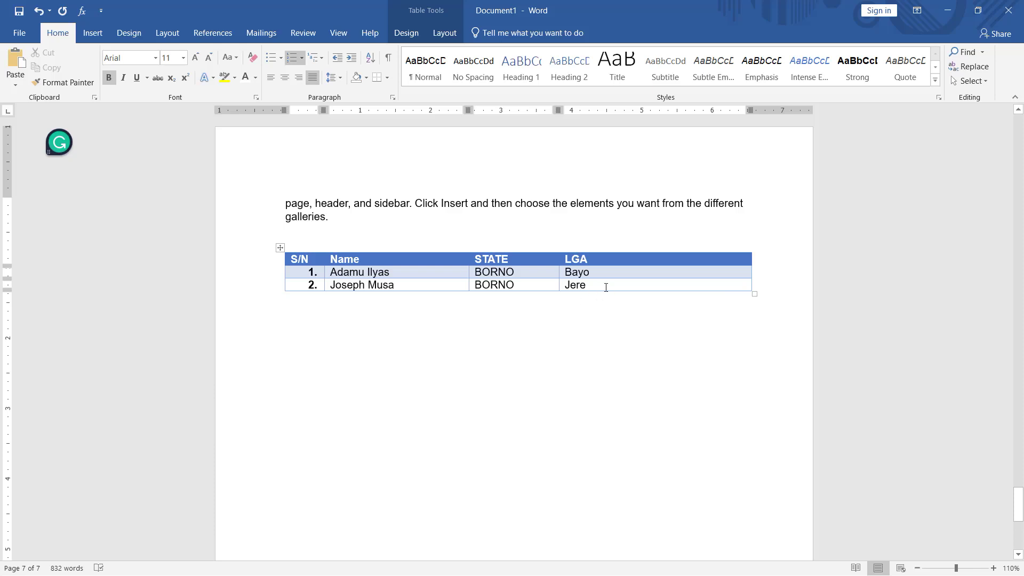
pyautogui.click(606, 288)
pyautogui.press('Tab')
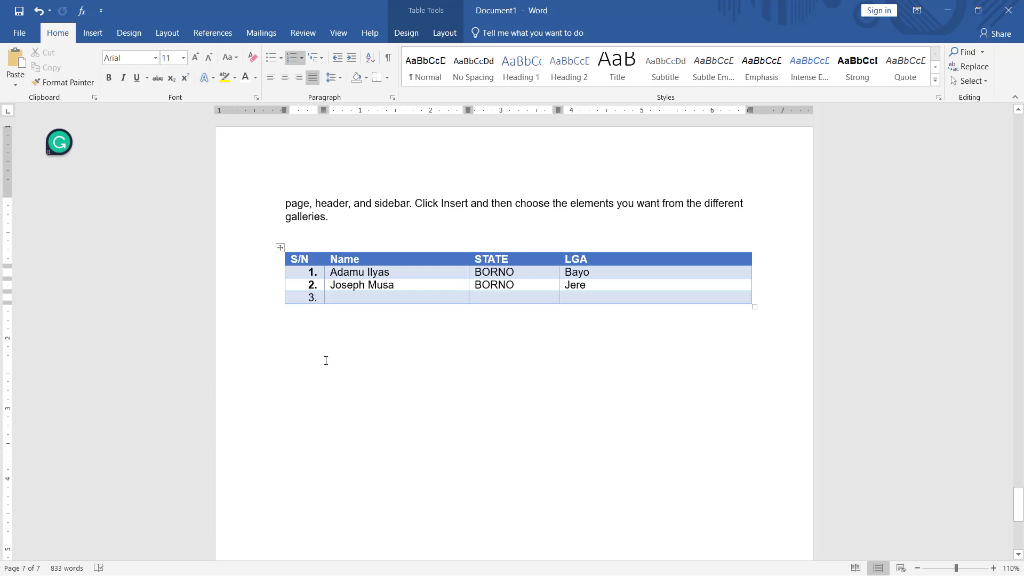
# Step: Add extra numbered rows, then delete rows 11–18 to leave ten rows
pyautogui.press('Tab')
pyautogui.press('Tab')
pyautogui.press('Tab')
pyautogui.press('Tab')
pyautogui.press('Tab')
pyautogui.press('Tab')
pyautogui.press('Tab')
pyautogui.press('Tab')
pyautogui.press('Tab')
pyautogui.press('Tab')
pyautogui.press('Tab')
pyautogui.press('Tab')
pyautogui.press('Tab')
pyautogui.press('Tab')
pyautogui.press('Tab')
pyautogui.press('Tab')
pyautogui.press('Tab')
pyautogui.press('Tab')
pyautogui.press('Tab')
pyautogui.press('Tab')
pyautogui.press('Tab')
pyautogui.press('Tab')
pyautogui.press('Tab')
pyautogui.press('Tab')
pyautogui.press('Tab')
pyautogui.press('Tab')
pyautogui.press('Tab')
pyautogui.press('Tab')
pyautogui.press('Tab')
pyautogui.press('Tab')
pyautogui.press('Tab')
pyautogui.press('Tab')
pyautogui.press('Tab')
pyautogui.press('Tab')
pyautogui.press('Tab')
pyautogui.press('Tab')
pyautogui.press('Tab')
pyautogui.press('Tab')
pyautogui.press('Tab')
pyautogui.press('Tab')
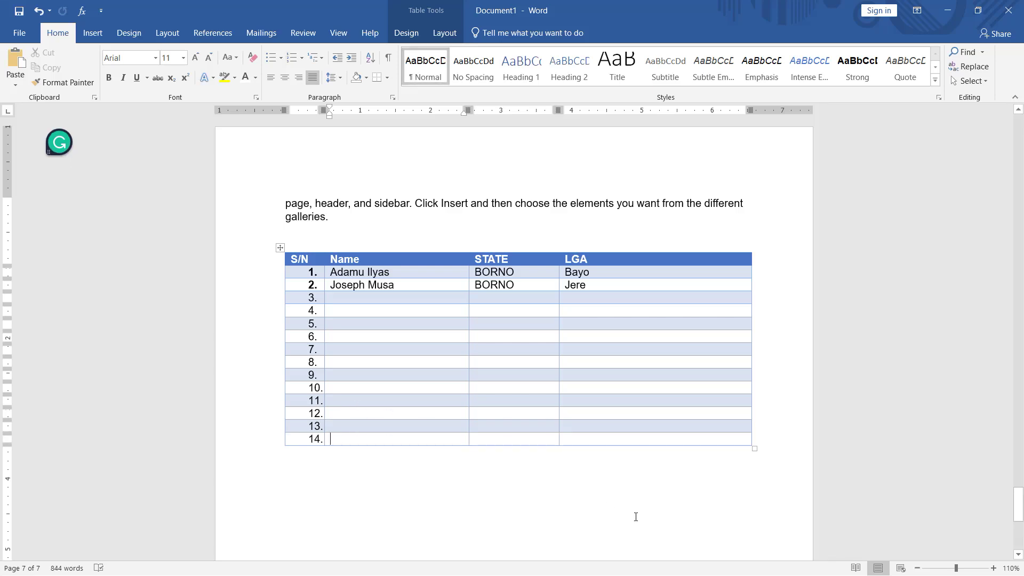
pyautogui.press('Tab')
pyautogui.press('Tab')
pyautogui.press('Tab')
pyautogui.press('Tab')
pyautogui.press('Tab')
pyautogui.press('Tab')
pyautogui.press('Tab')
pyautogui.press('Tab')
pyautogui.press('Tab')
pyautogui.press('Tab')
pyautogui.press('Tab')
pyautogui.press('Tab')
pyautogui.press('Tab')
pyautogui.press('Tab')
pyautogui.press('Tab')
pyautogui.press('Tab')
pyautogui.press('Tab')
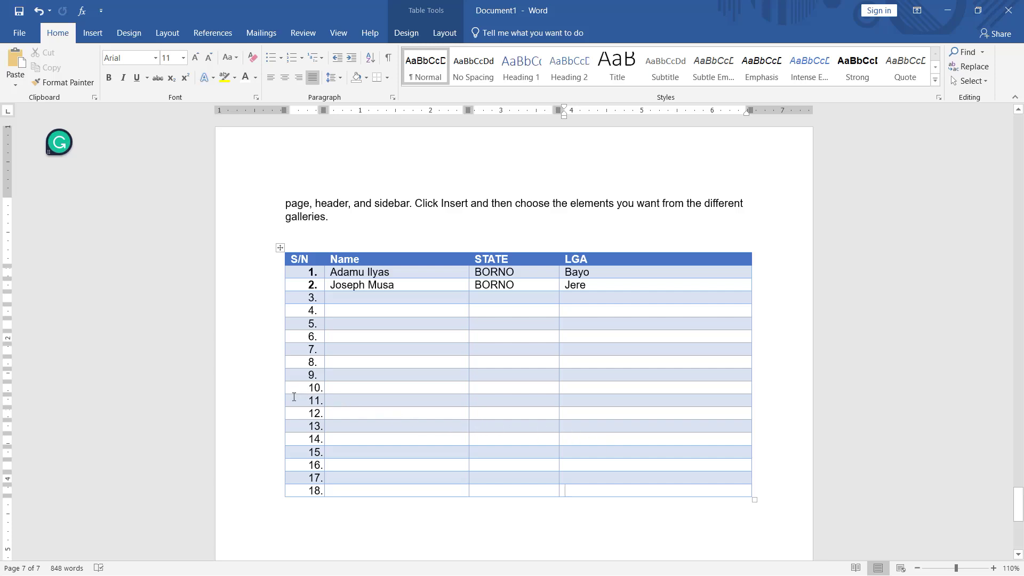
pyautogui.moveTo(272, 396)
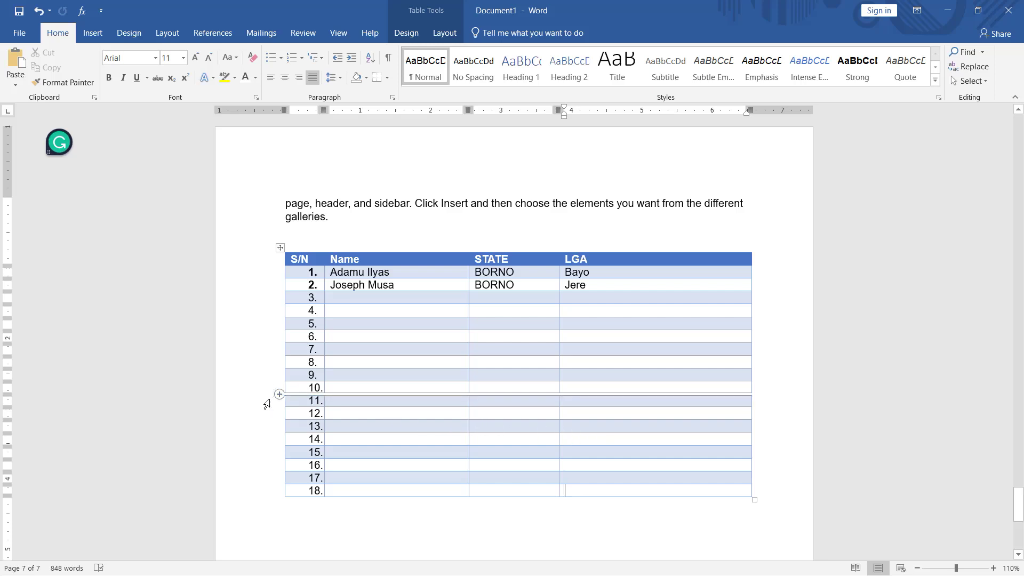
pyautogui.moveTo(266, 405); pyautogui.dragTo(307, 495)
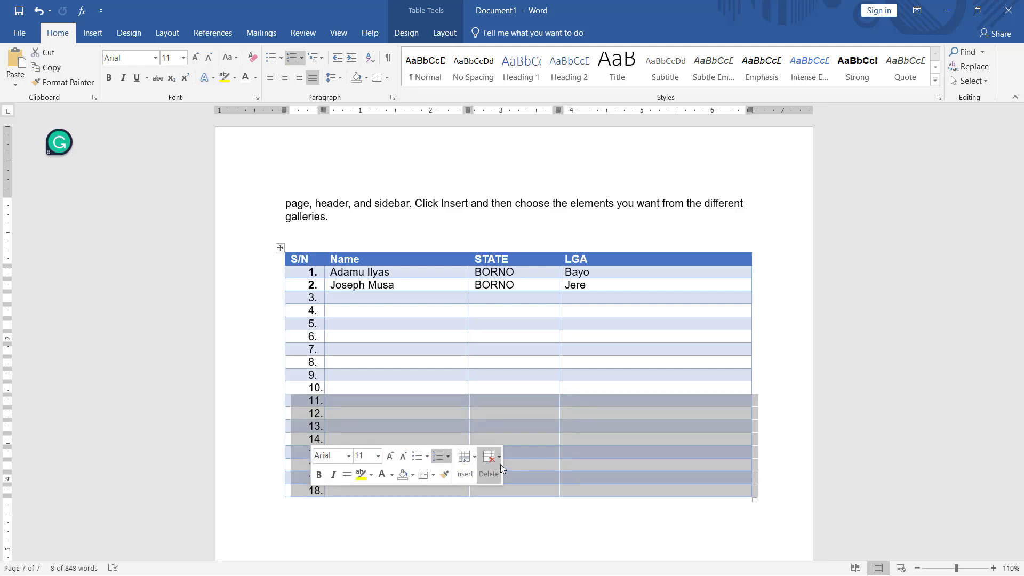
pyautogui.click(498, 462)
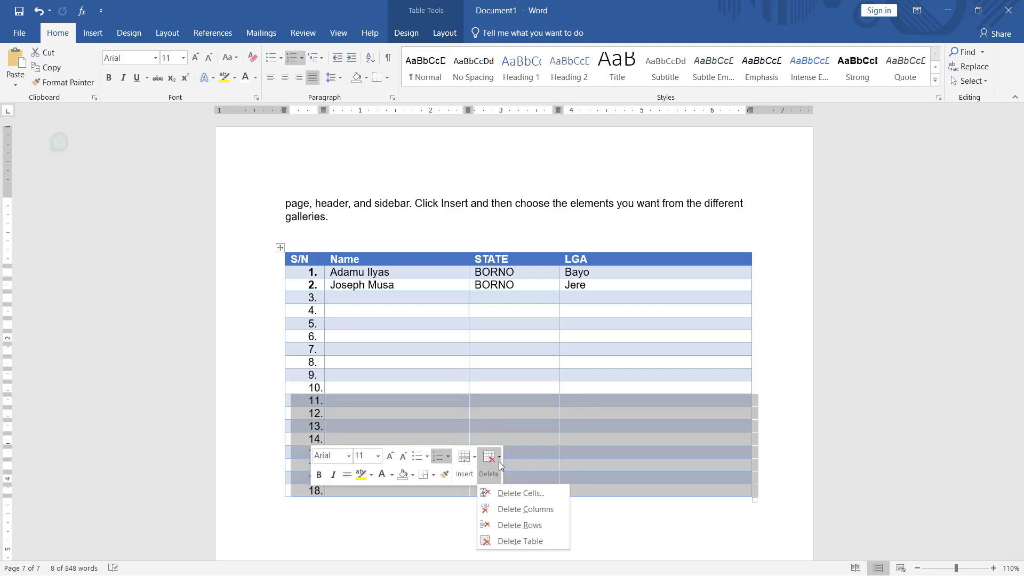
pyautogui.click(519, 525)
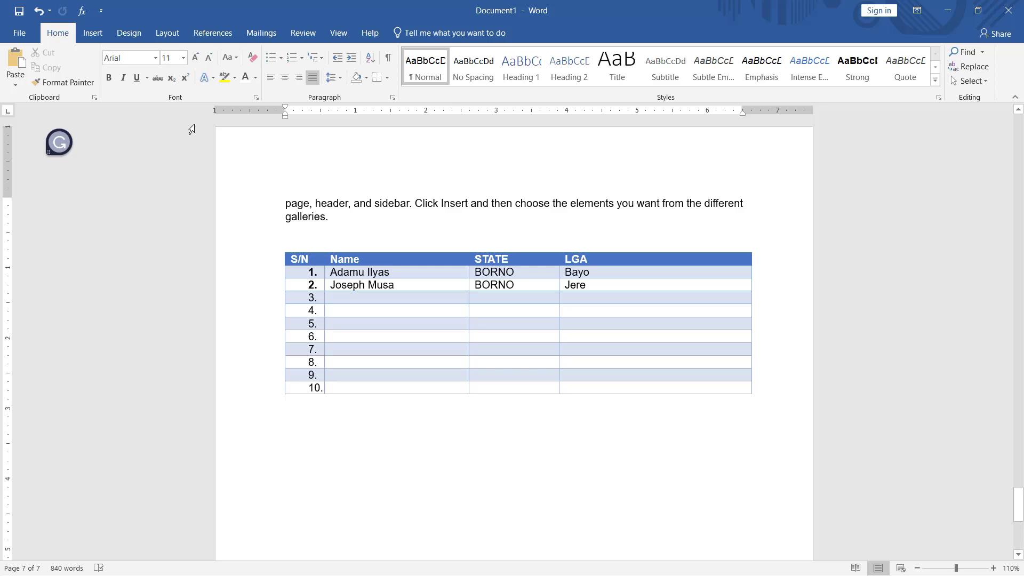
pyautogui.click(92, 32)
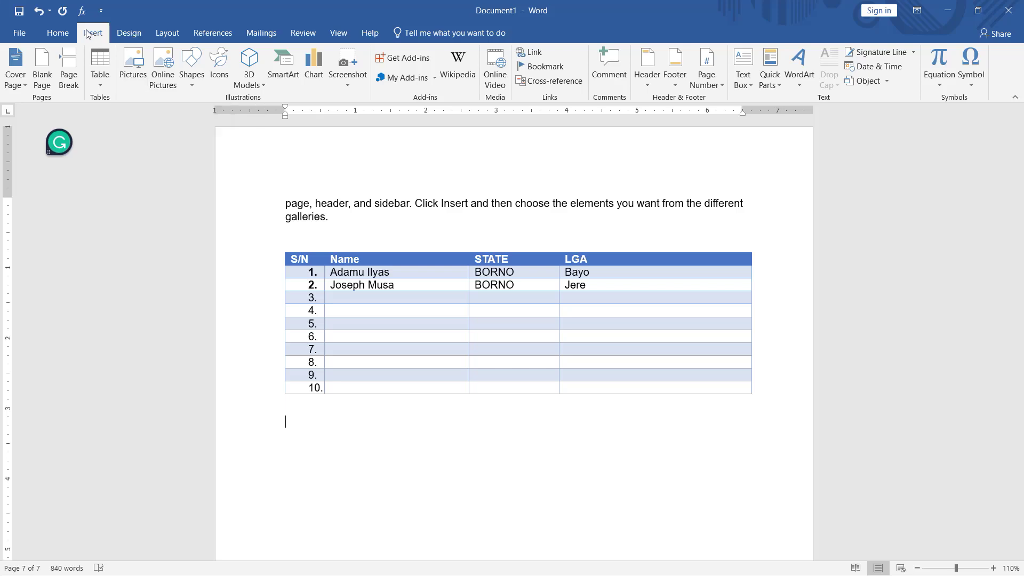
# Step: Insert the 'programmer' picture from the Desktop below the table
pyautogui.click(136, 61)
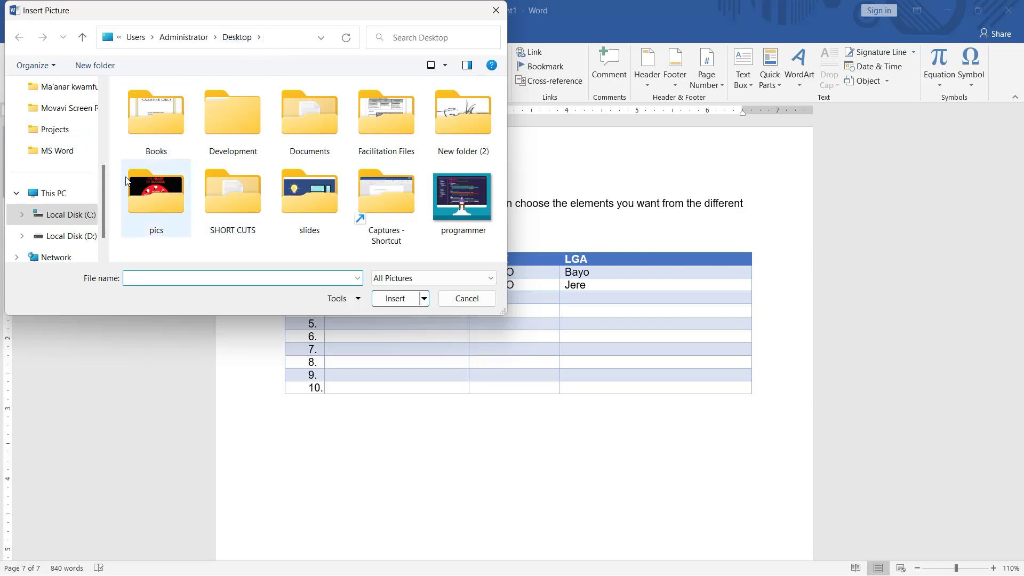
pyautogui.scroll(2, 61, 187)
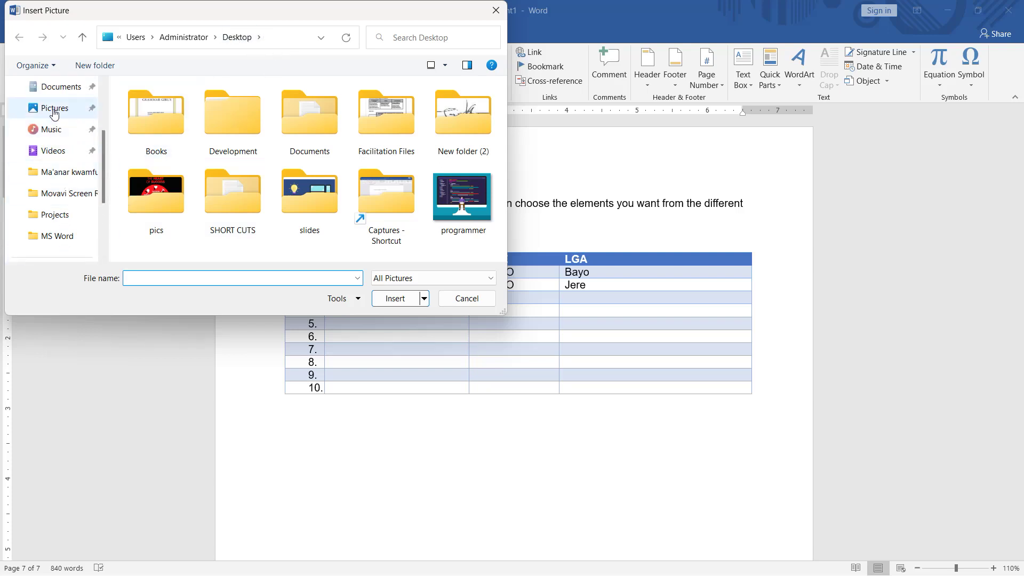
pyautogui.scroll(-3, 75, 181)
pyautogui.scroll(2, 80, 184)
pyautogui.click(45, 134)
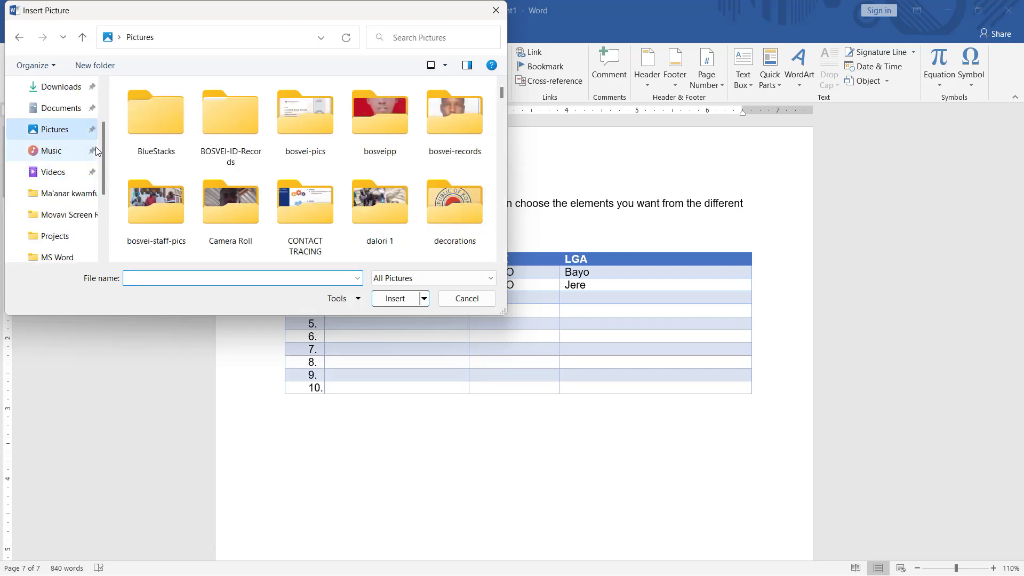
pyautogui.scroll(-2, 67, 203)
pyautogui.scroll(-2, 68, 206)
pyautogui.scroll(3, 67, 203)
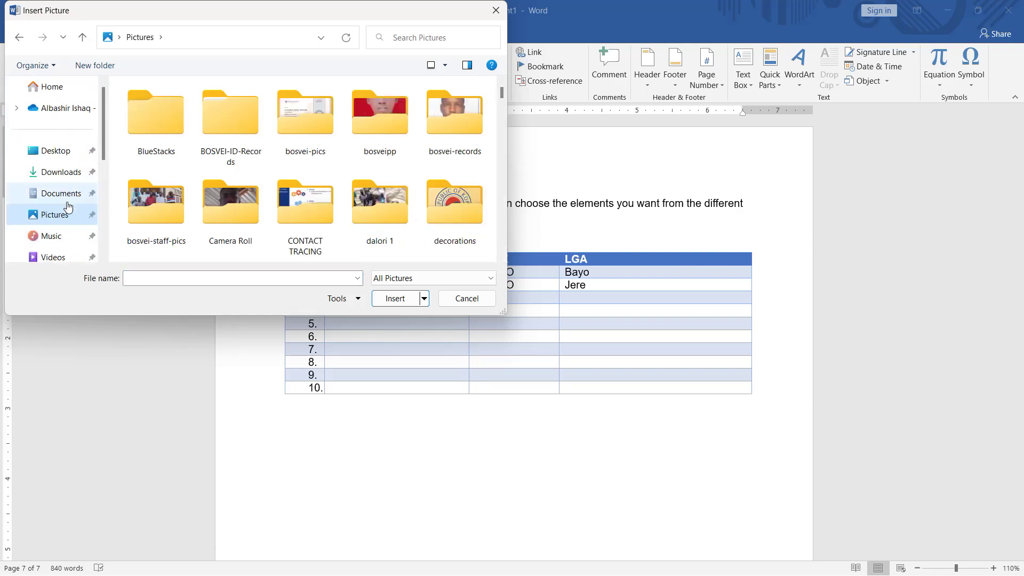
pyautogui.click(50, 151)
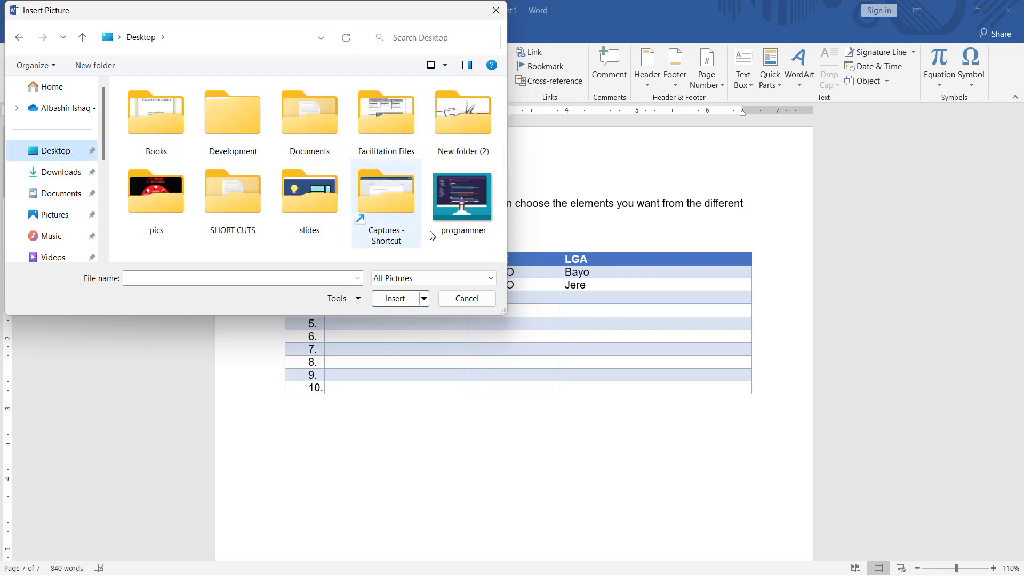
pyautogui.click(463, 220)
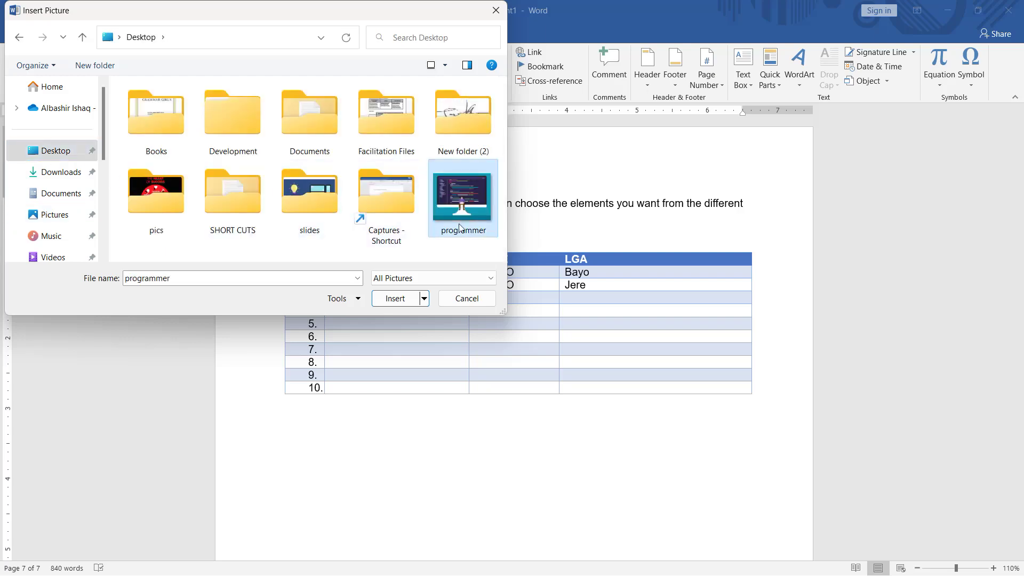
pyautogui.click(395, 298)
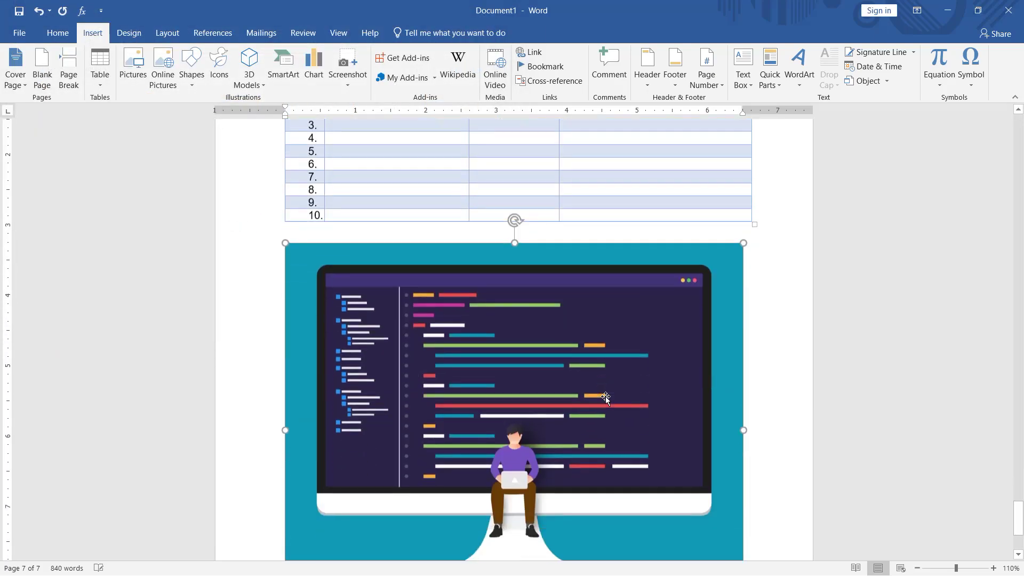
# Step: Scroll back to the S/N, Name, STATE, LGA table above the picture and select it
pyautogui.scroll(-5, 638, 389)
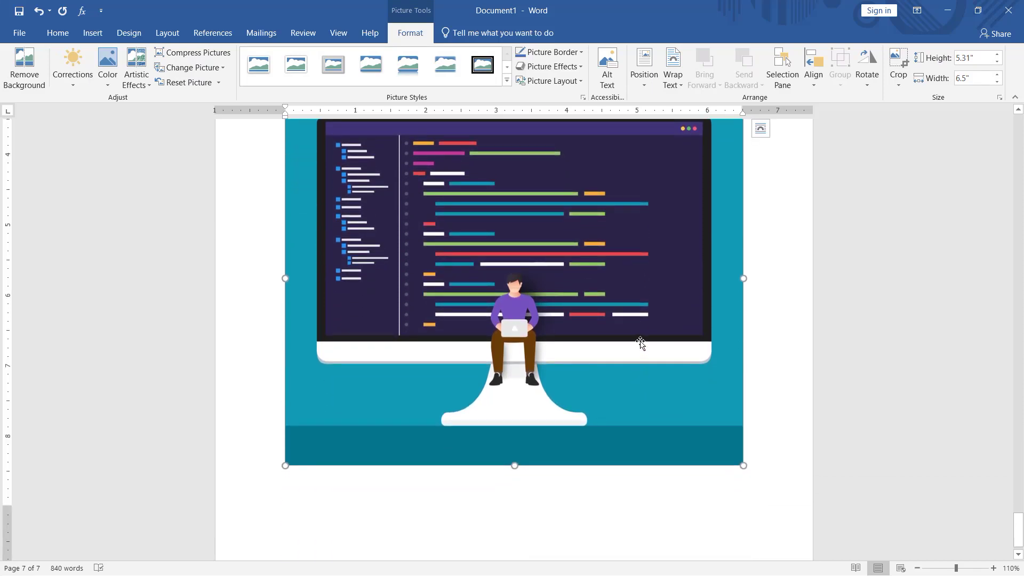
pyautogui.scroll(4, 640, 343)
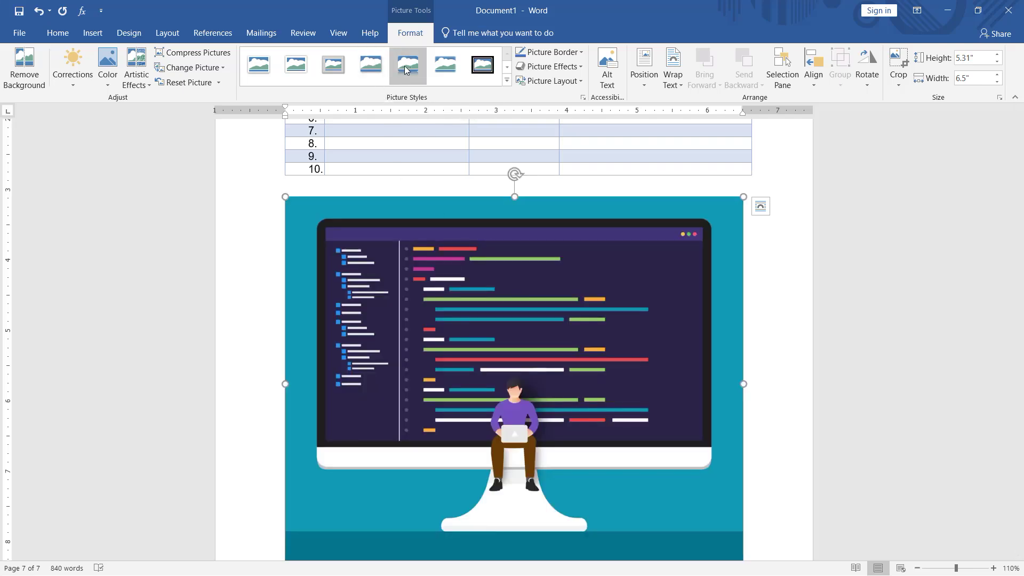
pyautogui.scroll(-3, 632, 445)
pyautogui.scroll(5, 623, 434)
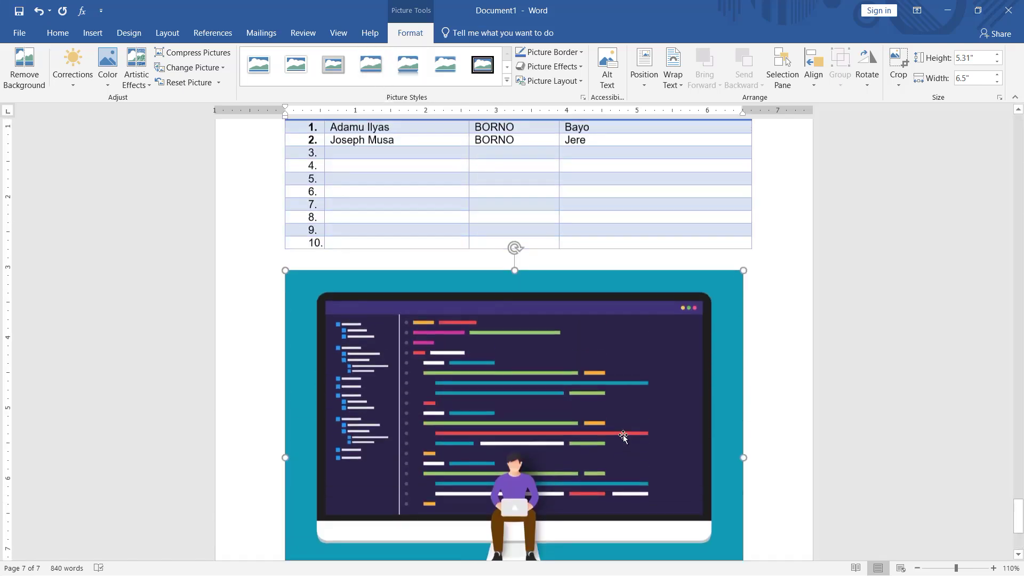
pyautogui.scroll(3, 623, 434)
pyautogui.scroll(-2, 623, 434)
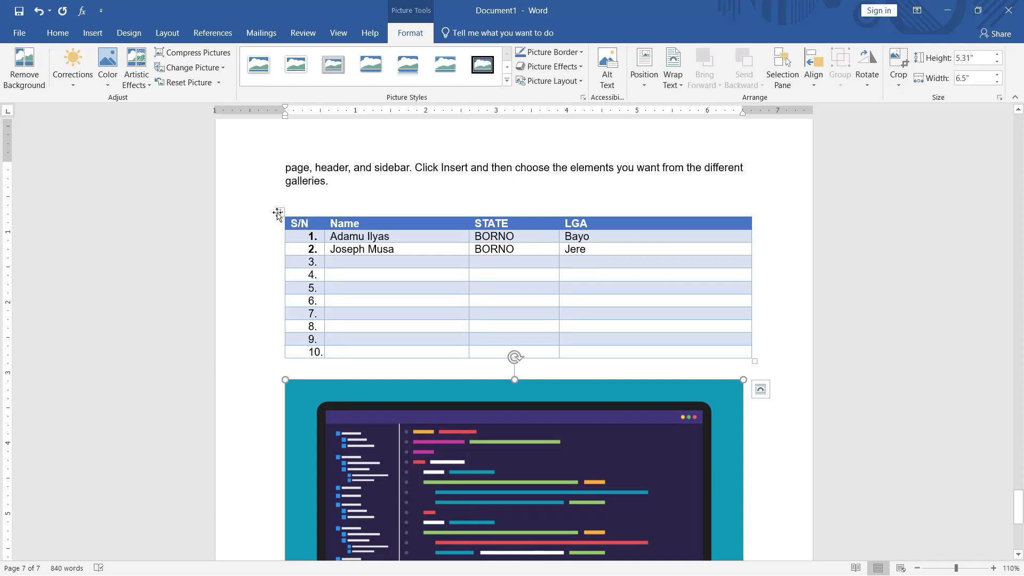
pyautogui.click(279, 213)
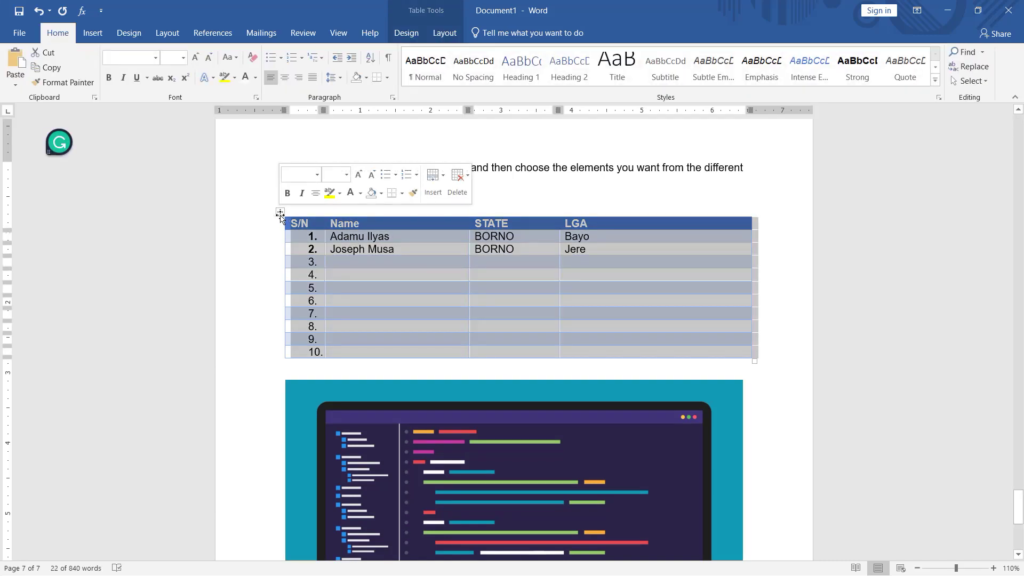
# Step: Delete the ten-row S/N, Name, STATE, LGA table so the programmer picture follows the paragraph
pyautogui.click(469, 177)
pyautogui.click(492, 260)
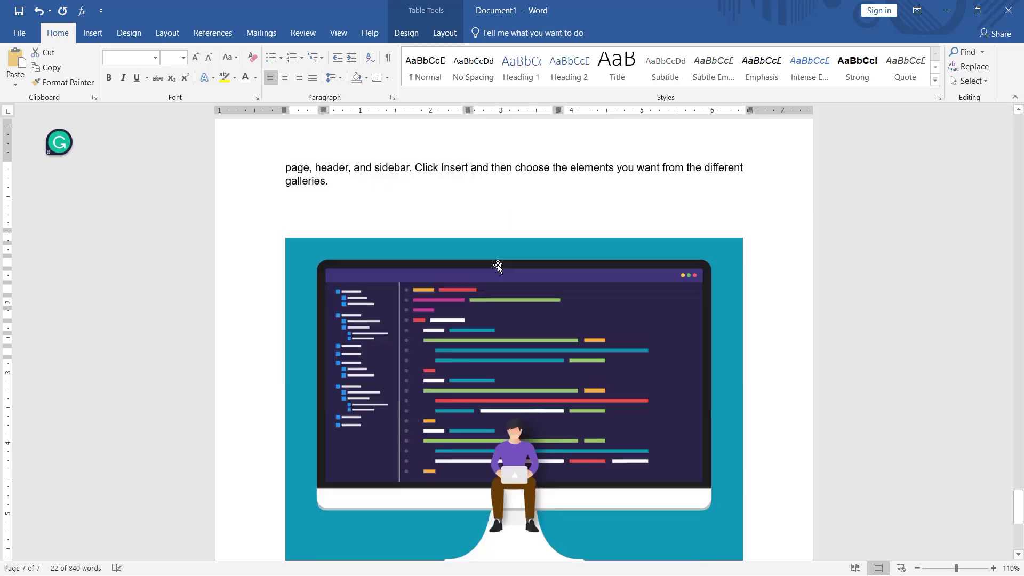
pyautogui.click(379, 319)
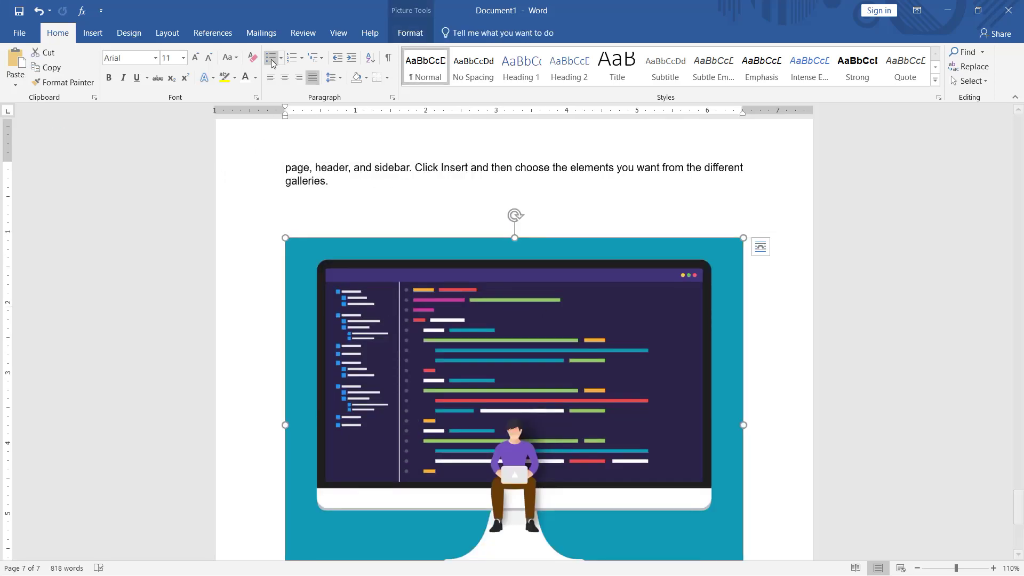
pyautogui.click(421, 37)
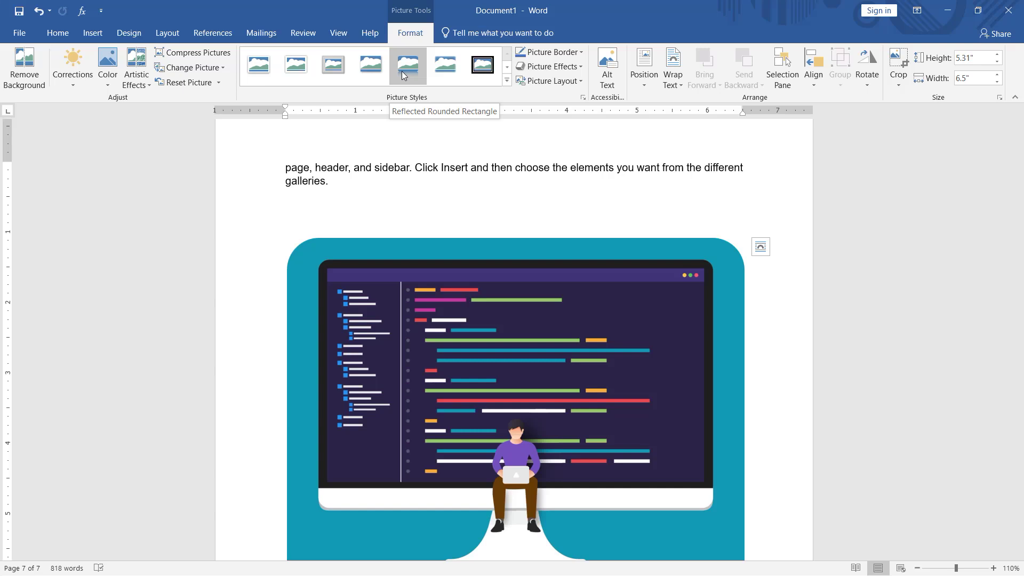
pyautogui.scroll(-3, 468, 189)
pyautogui.scroll(3, 468, 190)
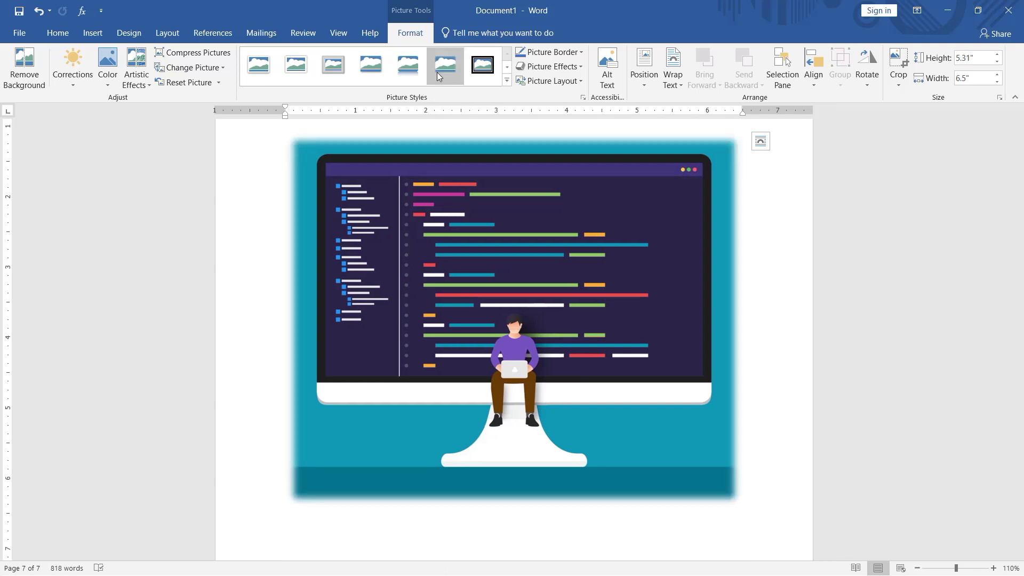
pyautogui.click(409, 66)
pyautogui.scroll(-2, 582, 293)
pyautogui.scroll(-4, 608, 352)
pyautogui.scroll(6, 599, 359)
pyautogui.scroll(2, 599, 361)
pyautogui.hotkey('ctrl', 'z')
pyautogui.hotkey('ctrl', 'z')
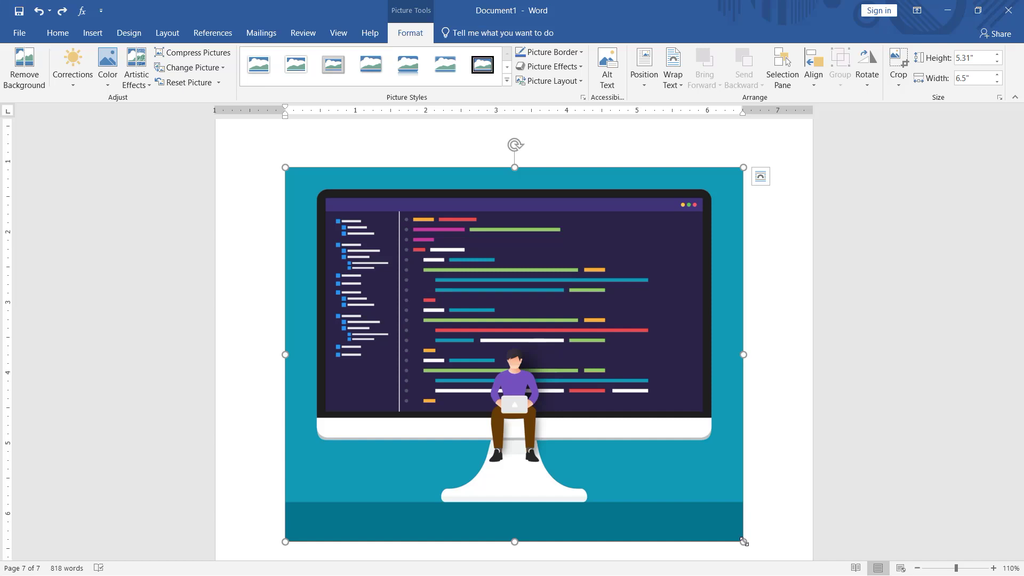
pyautogui.moveTo(744, 542)
pyautogui.mouseDown()
pyautogui.moveTo(263, 221)
pyautogui.moveTo(358, 269)
pyautogui.mouseUp()
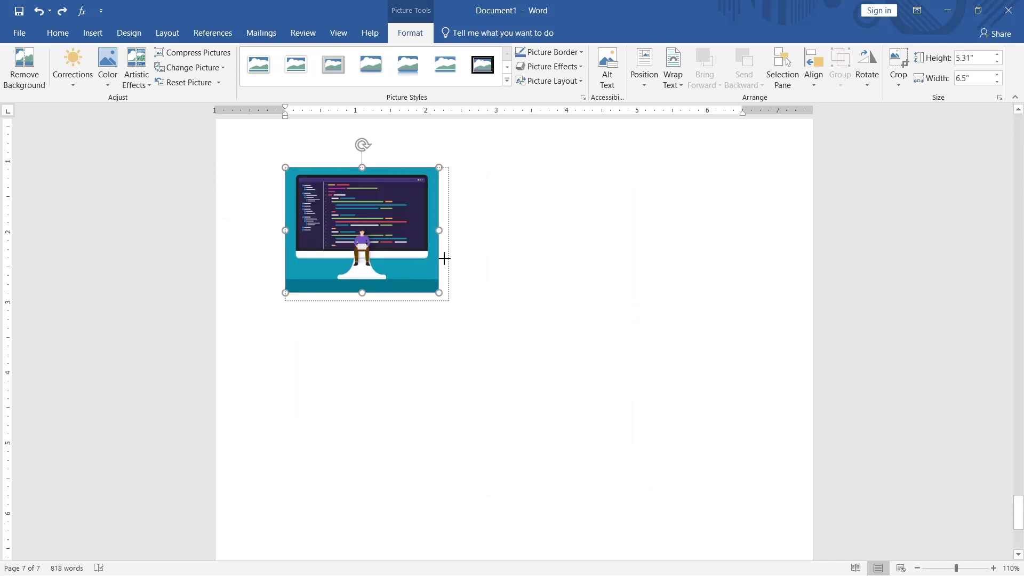
# Step: Resize the programmer picture by its corner handle to 1.44" by 1.76"
pyautogui.moveTo(359, 269)
pyautogui.mouseDown()
pyautogui.moveTo(476, 335)
pyautogui.moveTo(367, 261)
pyautogui.mouseUp()
pyautogui.moveTo(367, 261); pyautogui.dragTo(372, 269)
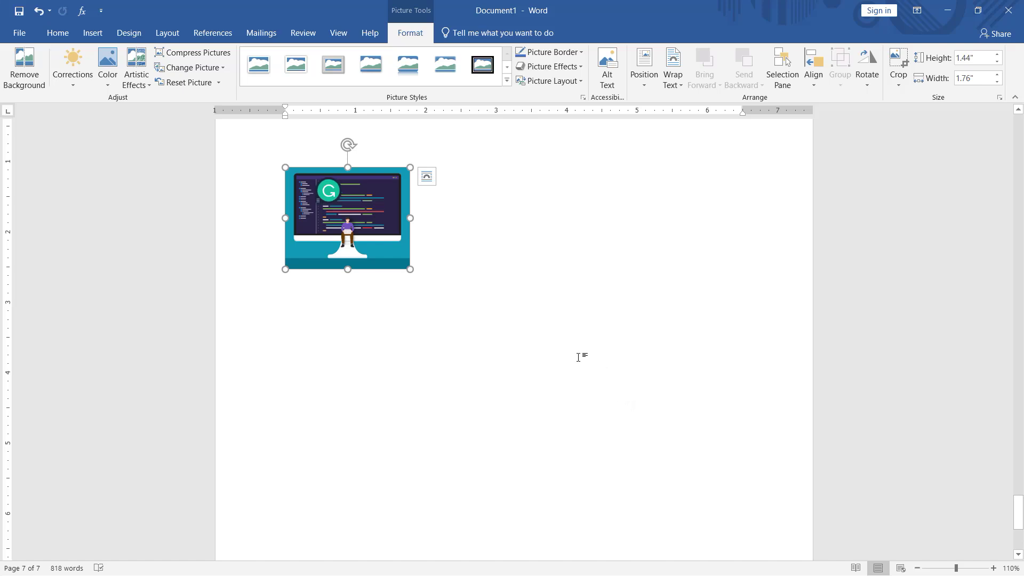
pyautogui.scroll(3, 573, 358)
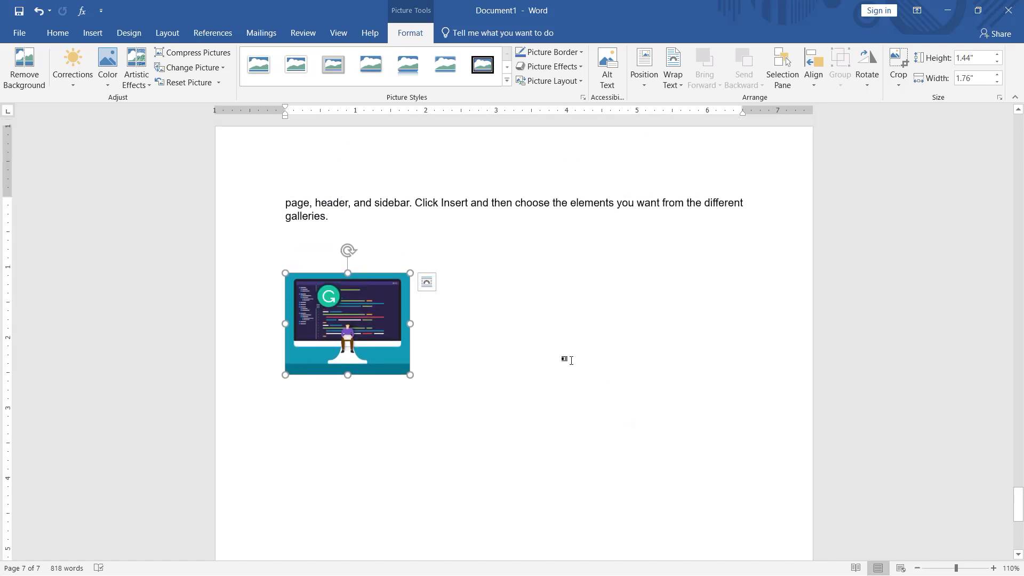
pyautogui.click(460, 354)
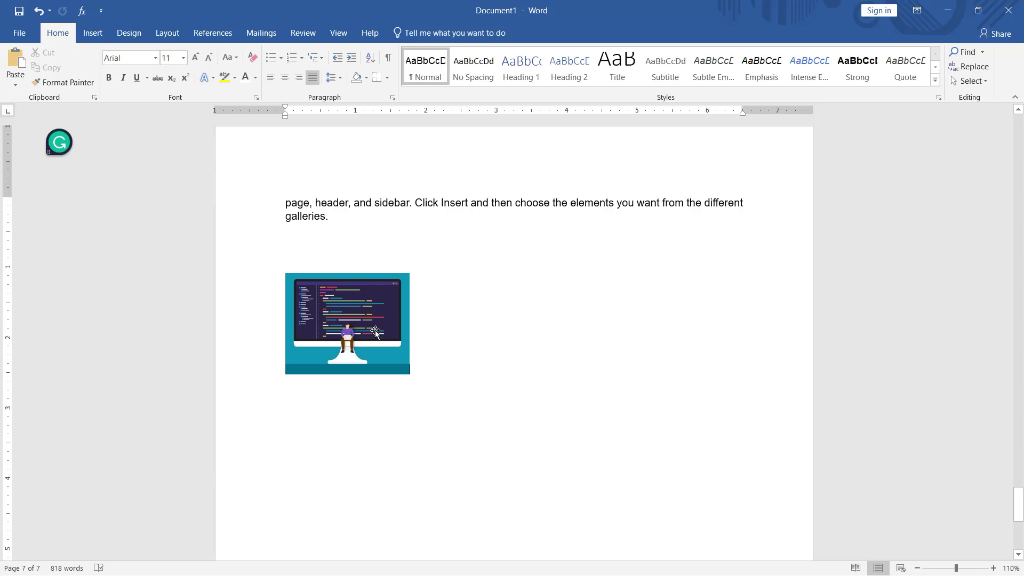
pyautogui.click(375, 332)
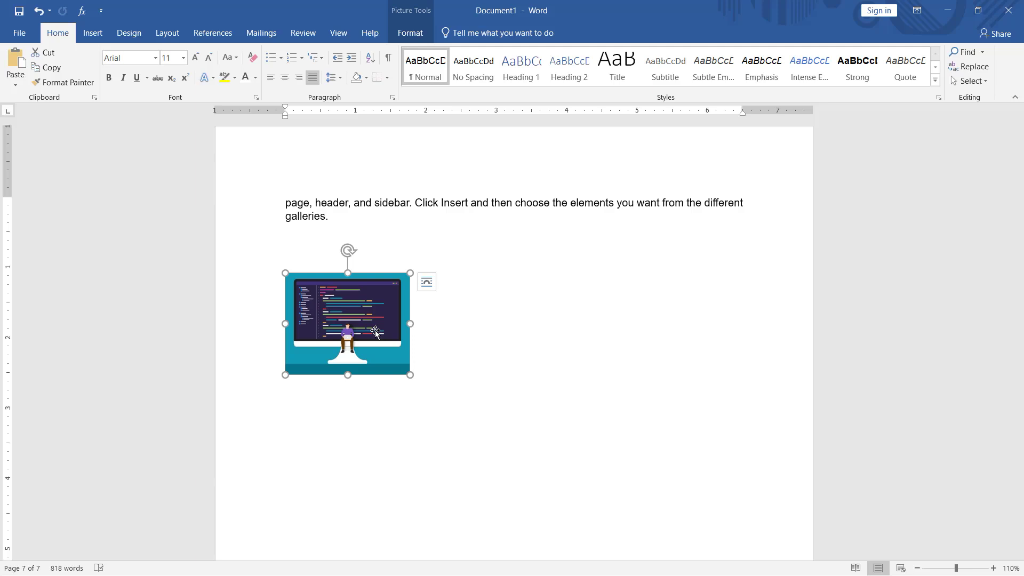
# Step: Crop the programmer picture's top-left and bottom-right edges so the code screen fills the frame
pyautogui.rightClick(375, 332)
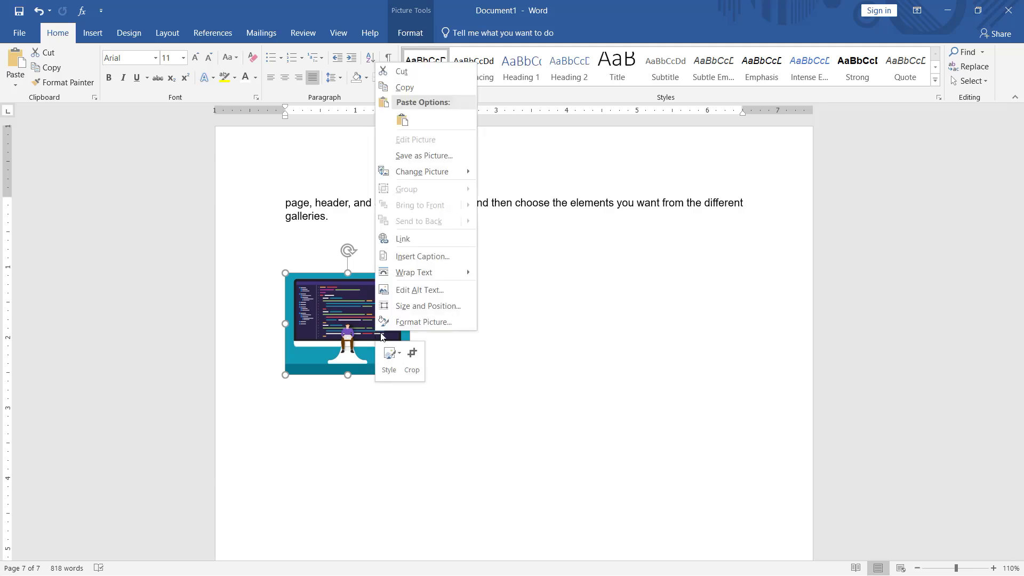
pyautogui.click(415, 356)
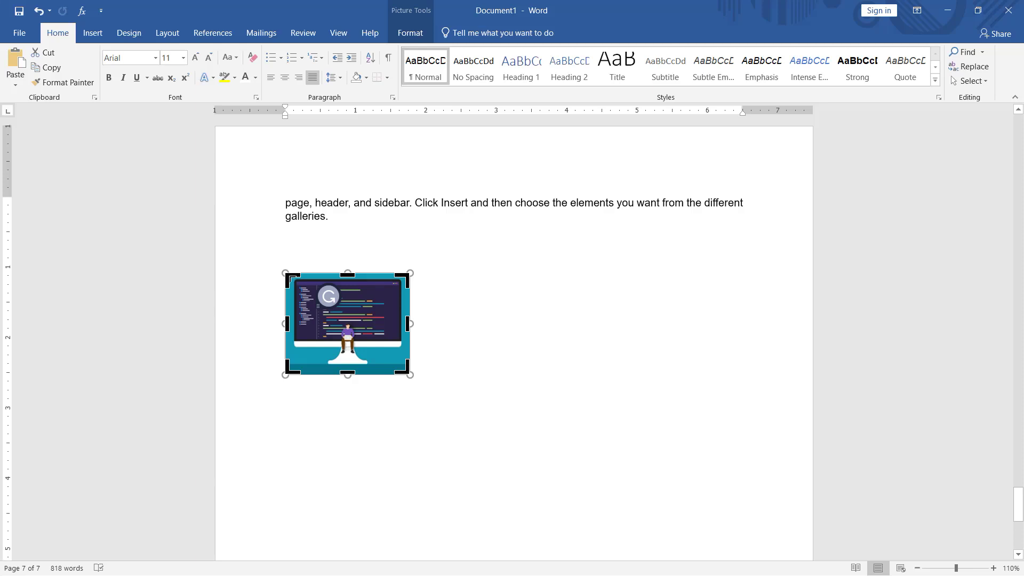
pyautogui.moveTo(291, 279); pyautogui.dragTo(291, 276)
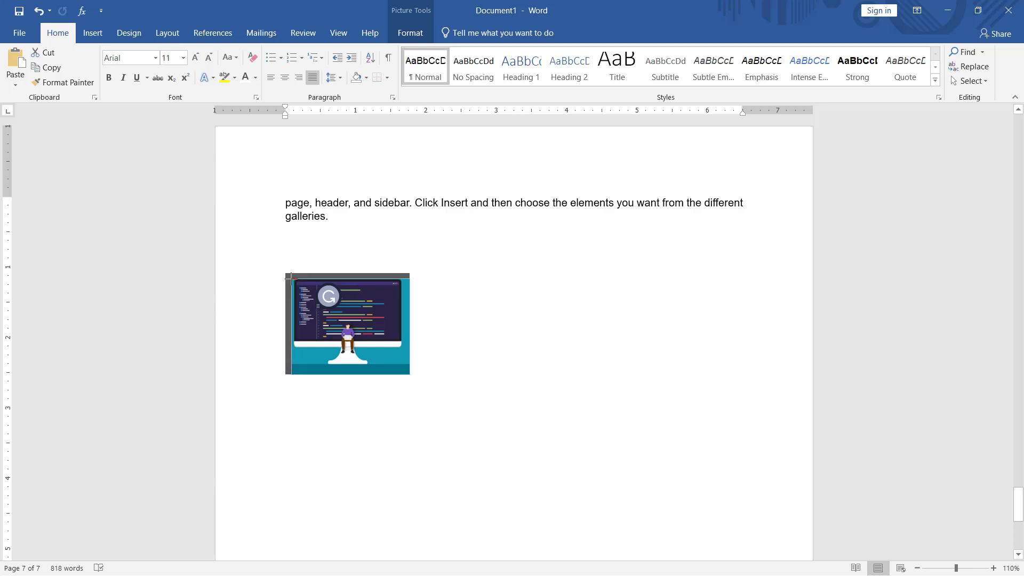
pyautogui.moveTo(291, 277); pyautogui.dragTo(295, 278)
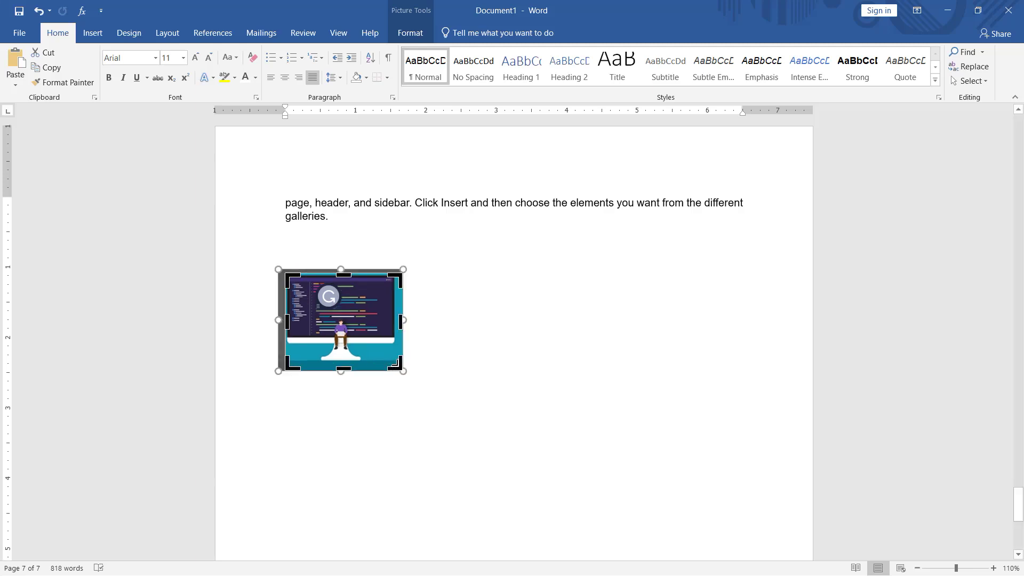
pyautogui.moveTo(396, 366); pyautogui.dragTo(398, 360)
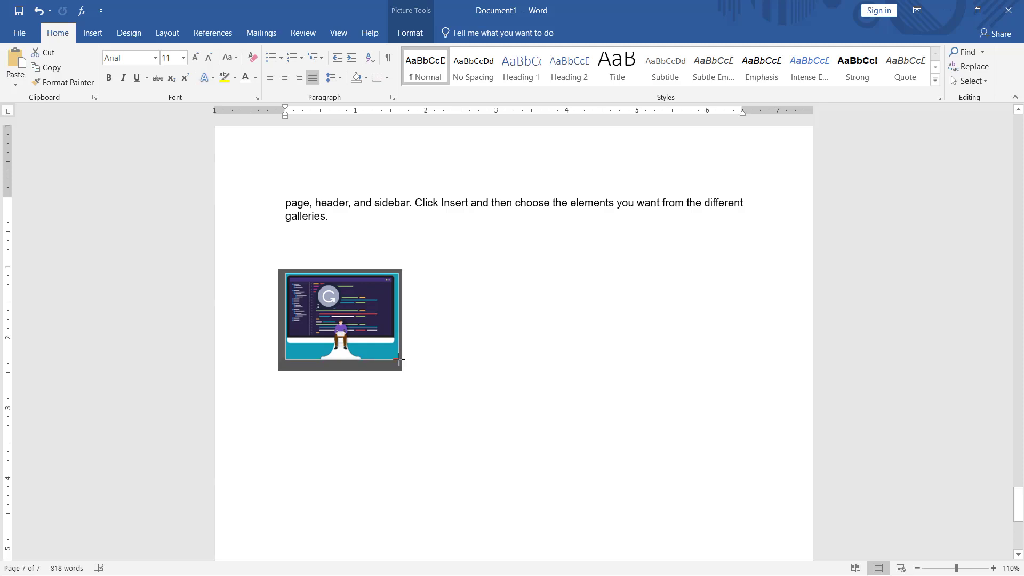
pyautogui.moveTo(399, 359); pyautogui.dragTo(398, 360)
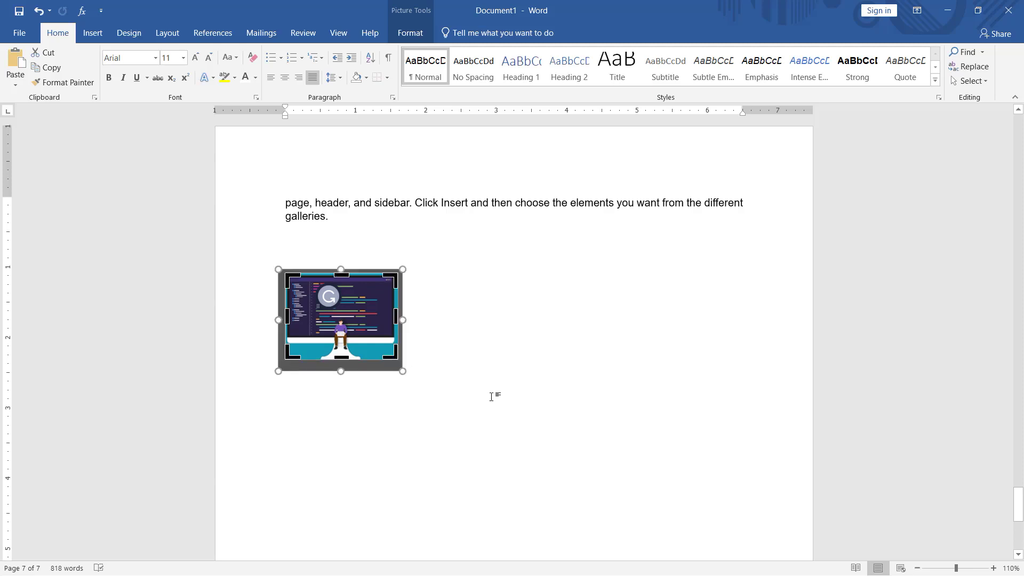
pyautogui.click(491, 397)
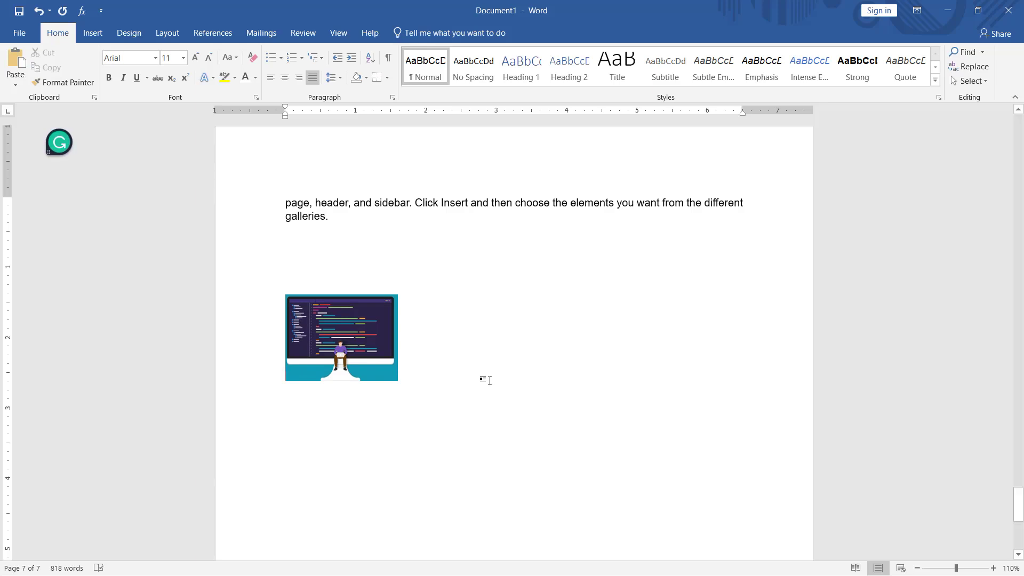
pyautogui.click(374, 344)
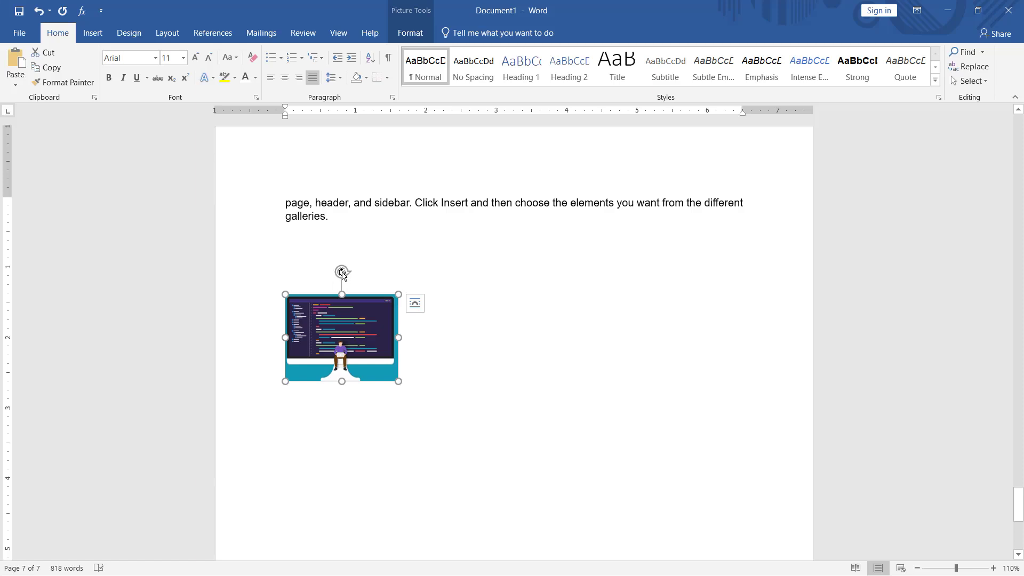
# Step: Generate five sample paragraphs below the programmer picture with =rand()
pyautogui.moveTo(342, 275)
pyautogui.mouseDown()
pyautogui.moveTo(392, 337)
pyautogui.moveTo(317, 400)
pyautogui.moveTo(393, 423)
pyautogui.mouseUp()
pyautogui.hotkey('ctrl', 'z')
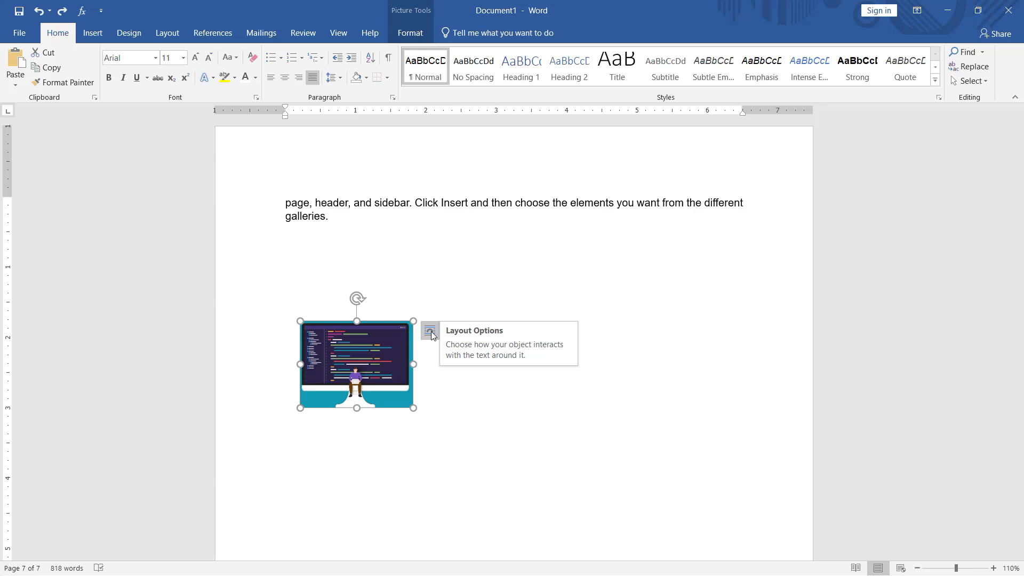
pyautogui.click(425, 416)
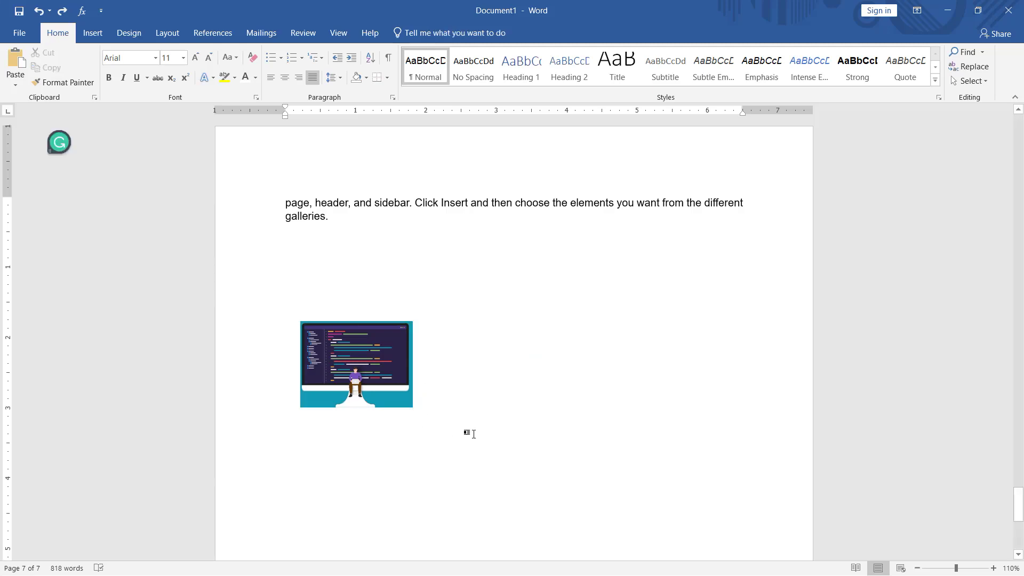
pyautogui.write('=rand()')
pyautogui.press('Return')
pyautogui.scroll(1, 649, 282)
pyautogui.scroll(1, 649, 282)
pyautogui.scroll(-1, 650, 282)
pyautogui.scroll(-1, 649, 275)
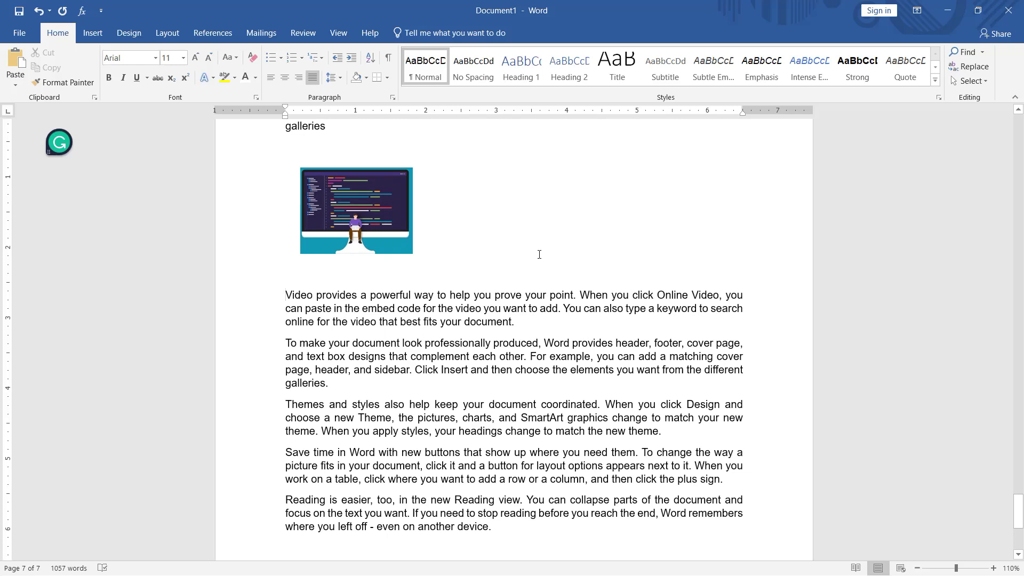
# Step: Set the programmer picture's text wrapping to Square so the sample text flows beside it
pyautogui.click(350, 223)
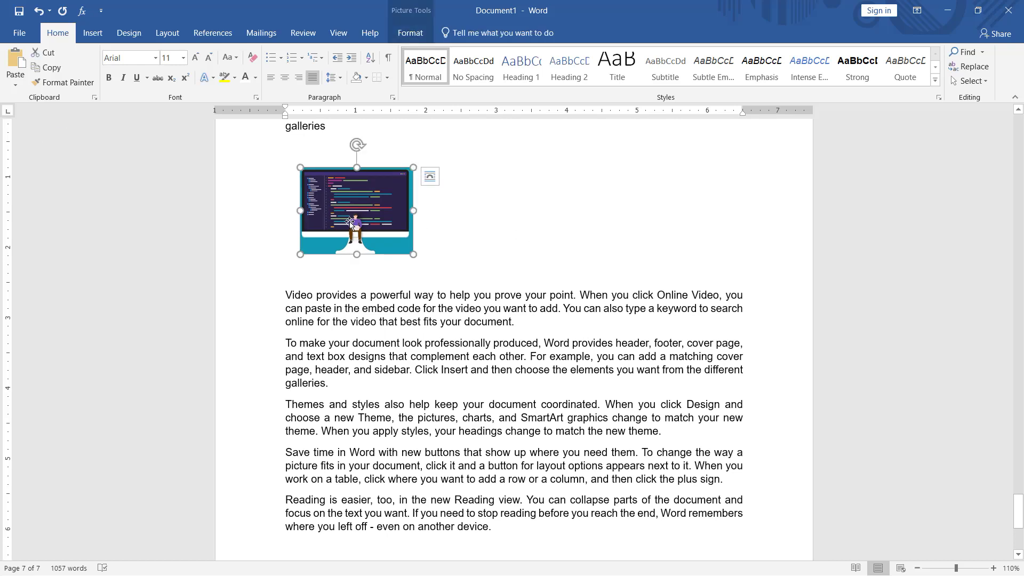
pyautogui.click(430, 177)
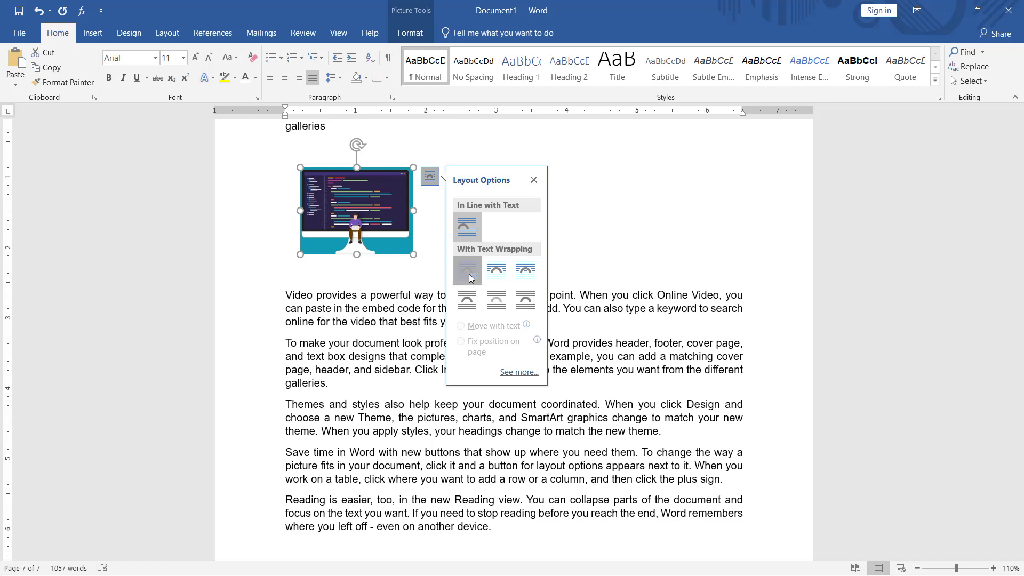
pyautogui.click(469, 275)
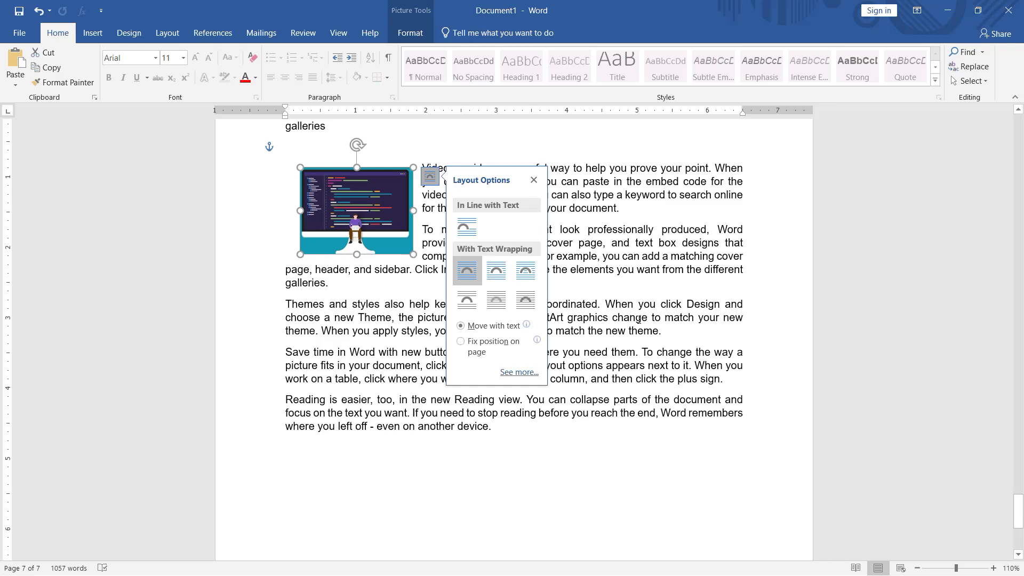
pyautogui.click(623, 317)
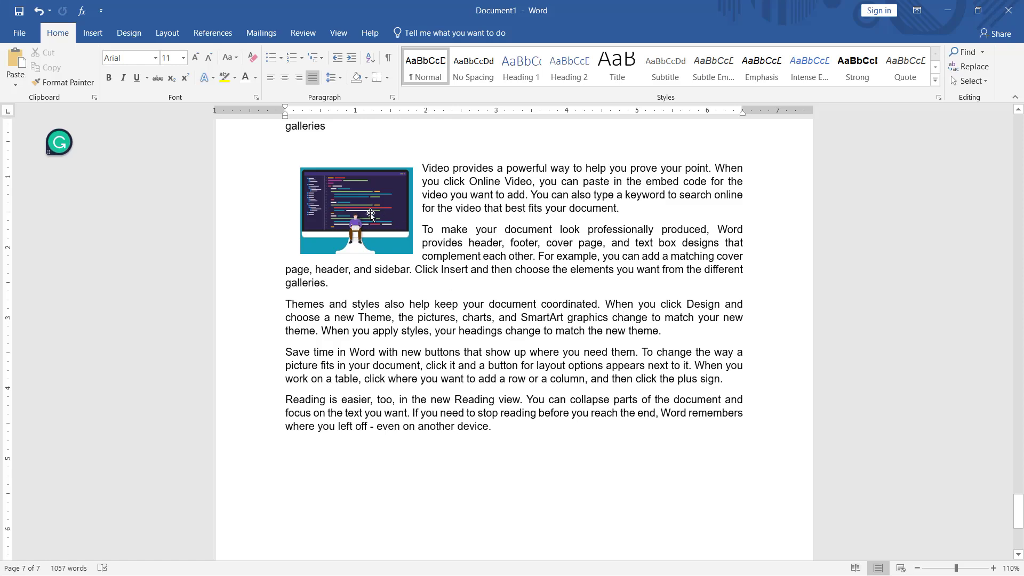
pyautogui.scroll(4, 567, 261)
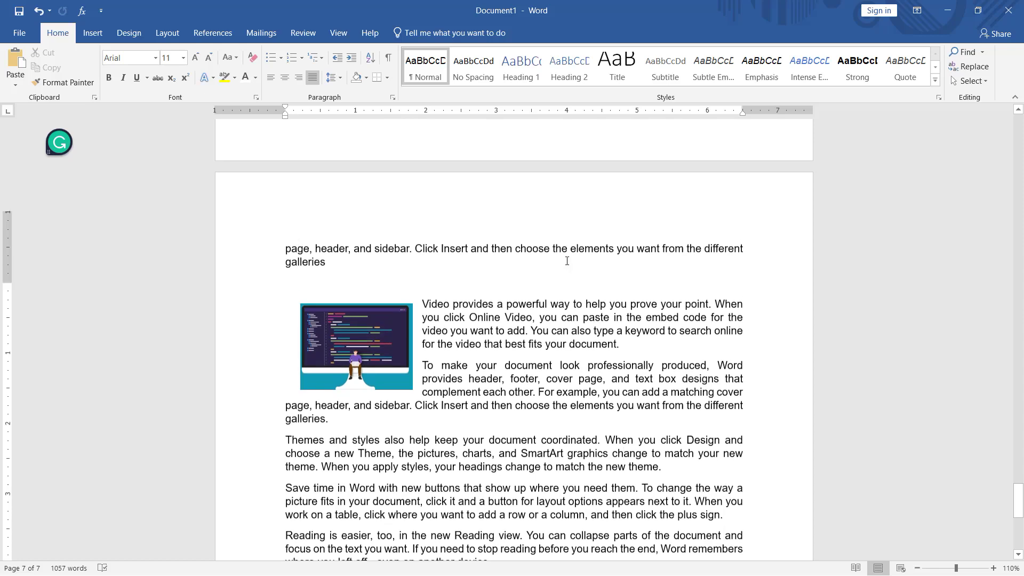
# Step: Insert a caption under the programmer picture reading 'A programmer' instead of 'Figure 1'
pyautogui.scroll(-7, 567, 261)
pyautogui.scroll(5, 567, 261)
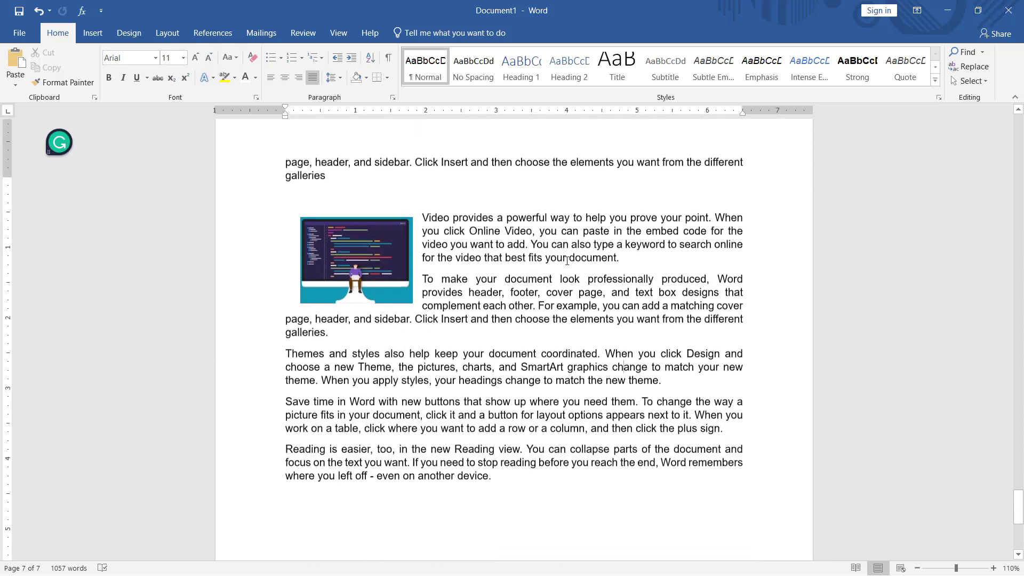
pyautogui.rightClick(371, 270)
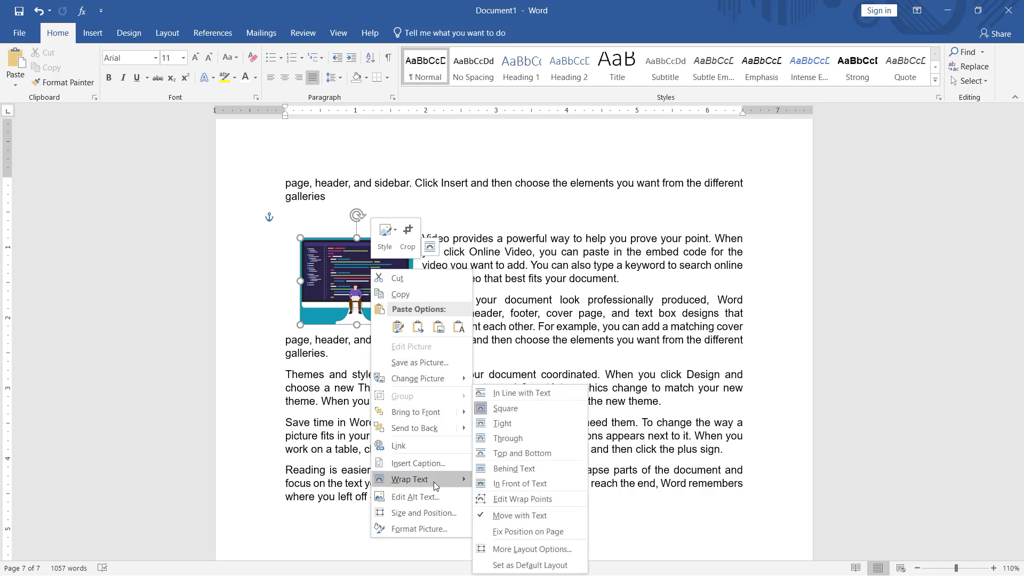
pyautogui.click(347, 288)
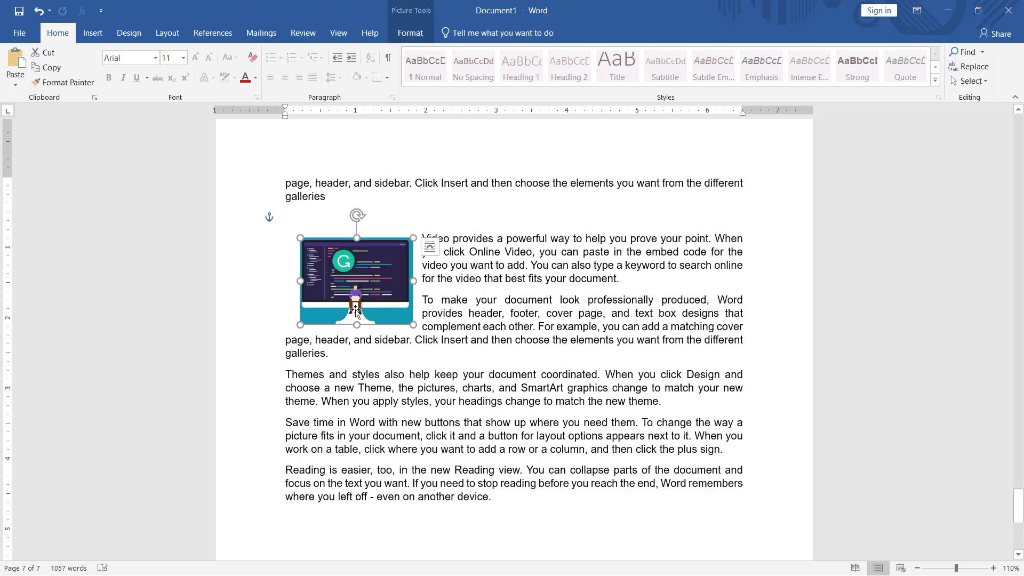
pyautogui.rightClick(355, 309)
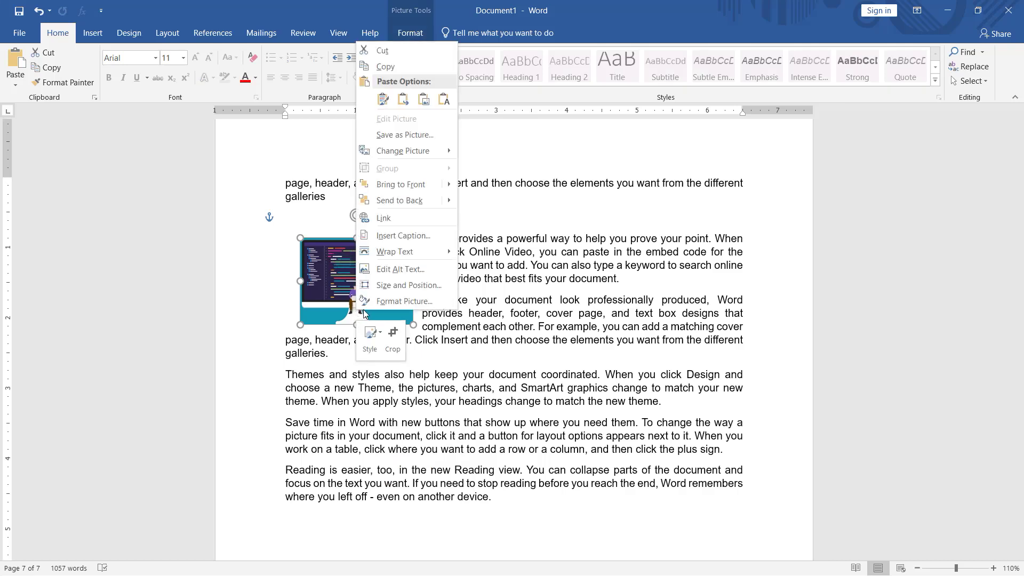
pyautogui.click(397, 237)
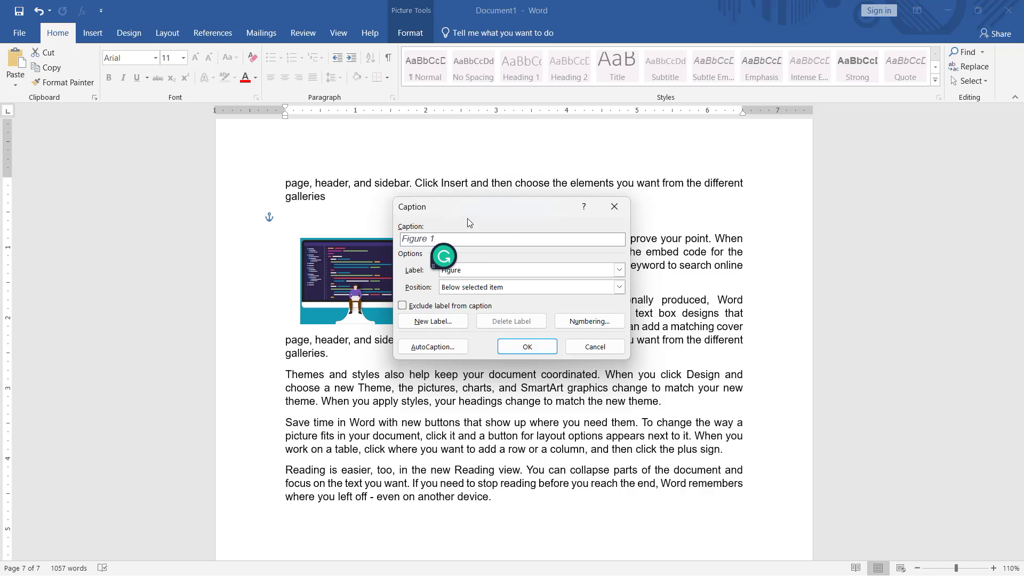
pyautogui.click(528, 347)
pyautogui.press('BackSpace')
pyautogui.press('BackSpace')
pyautogui.press('BackSpace')
pyautogui.press('BackSpace')
pyautogui.press('BackSpace')
pyautogui.press('BackSpace')
pyautogui.press('BackSpace')
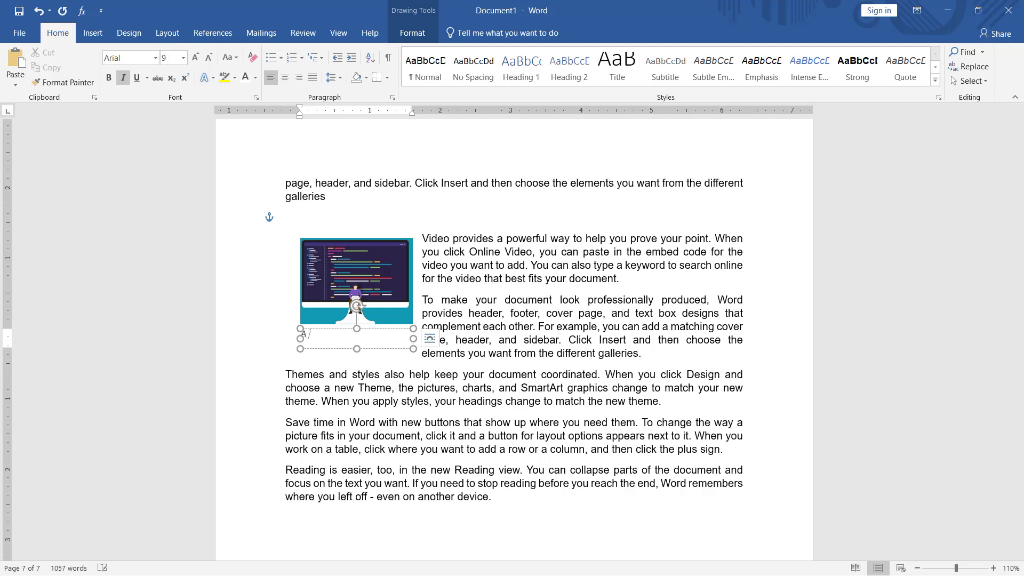
pyautogui.write('programmer')
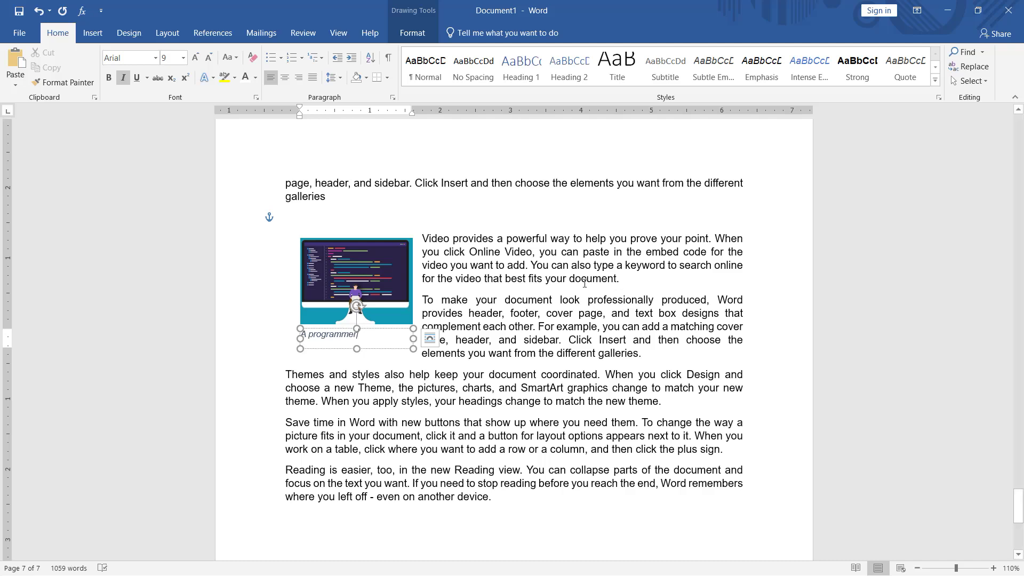
pyautogui.click(395, 414)
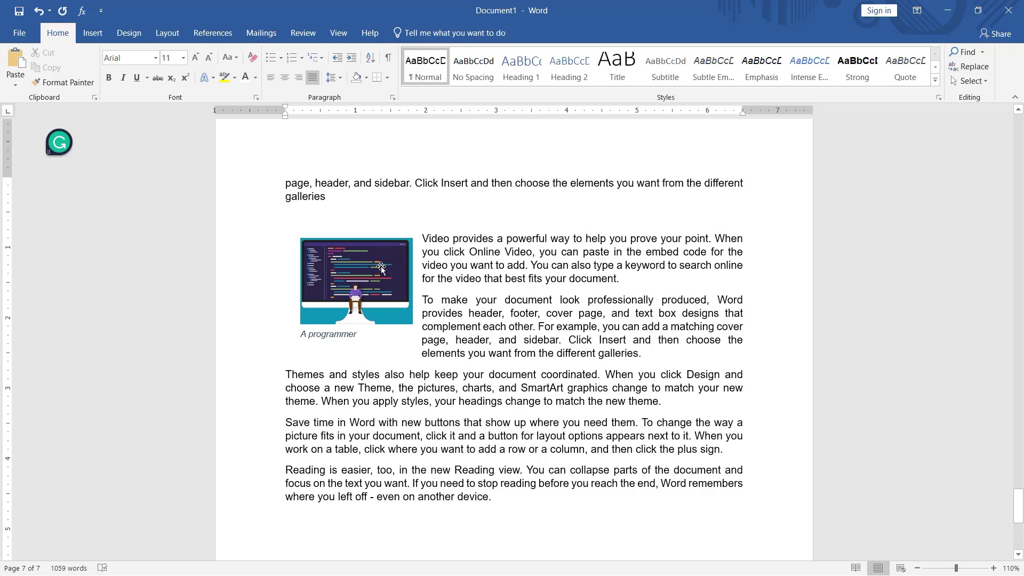
# Step: Below the last paragraph, search Online Pictures for 'technology'
pyautogui.click(98, 35)
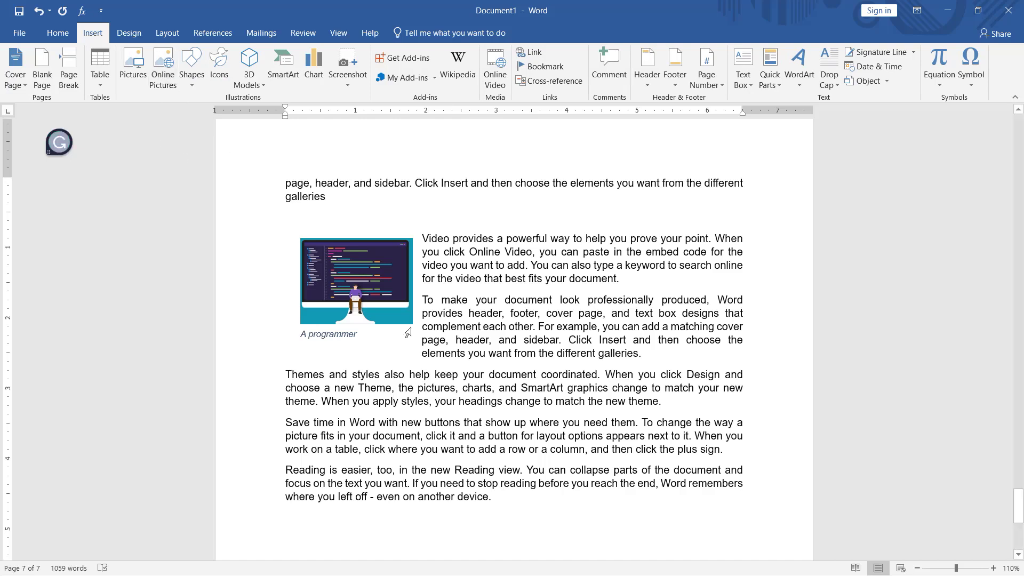
pyautogui.click(513, 505)
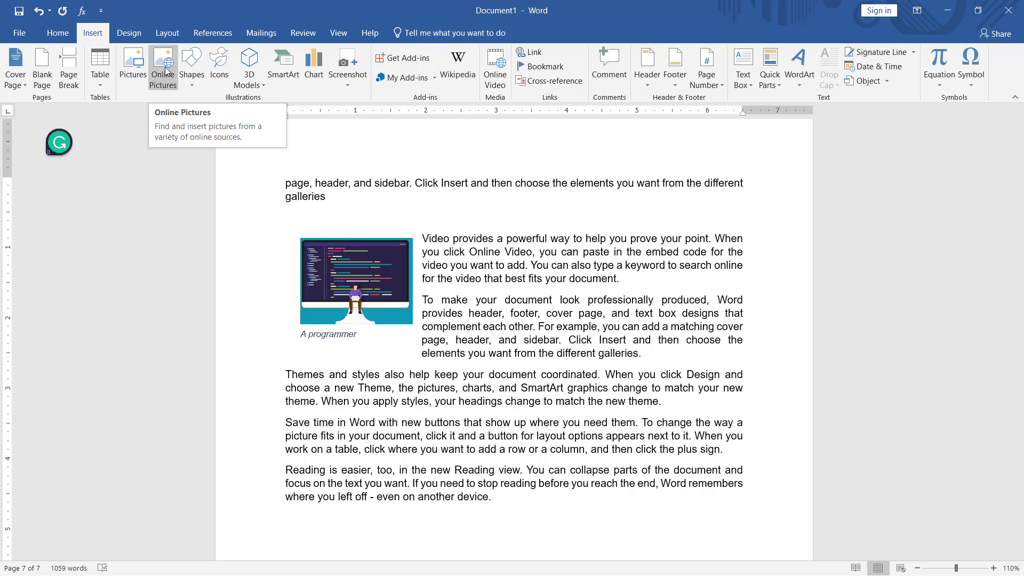
pyautogui.click(164, 72)
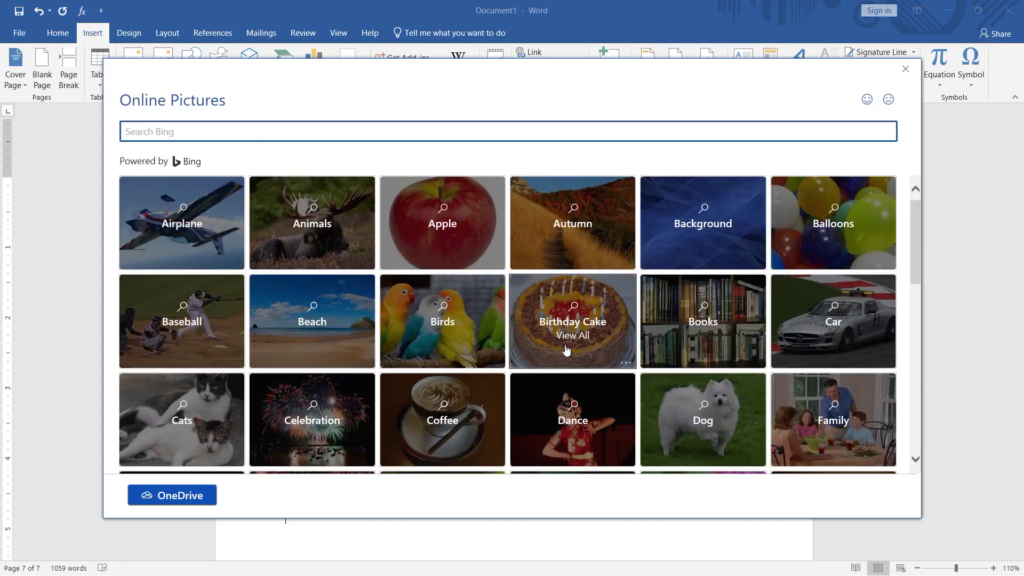
pyautogui.scroll(-5, 572, 330)
pyautogui.scroll(3, 573, 341)
pyautogui.scroll(1, 573, 342)
pyautogui.click(272, 127)
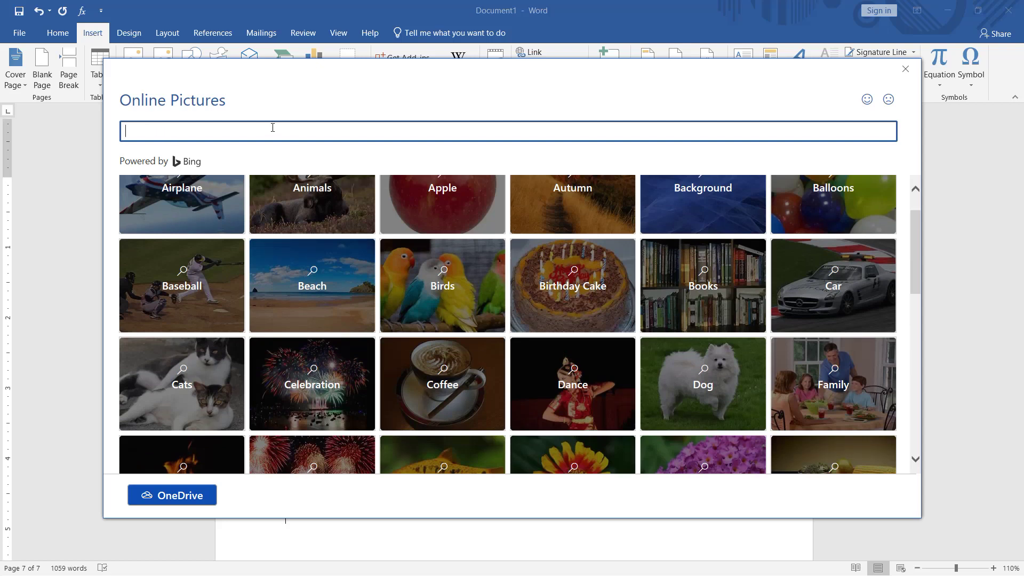
pyautogui.write('techno')
pyautogui.write('lo')
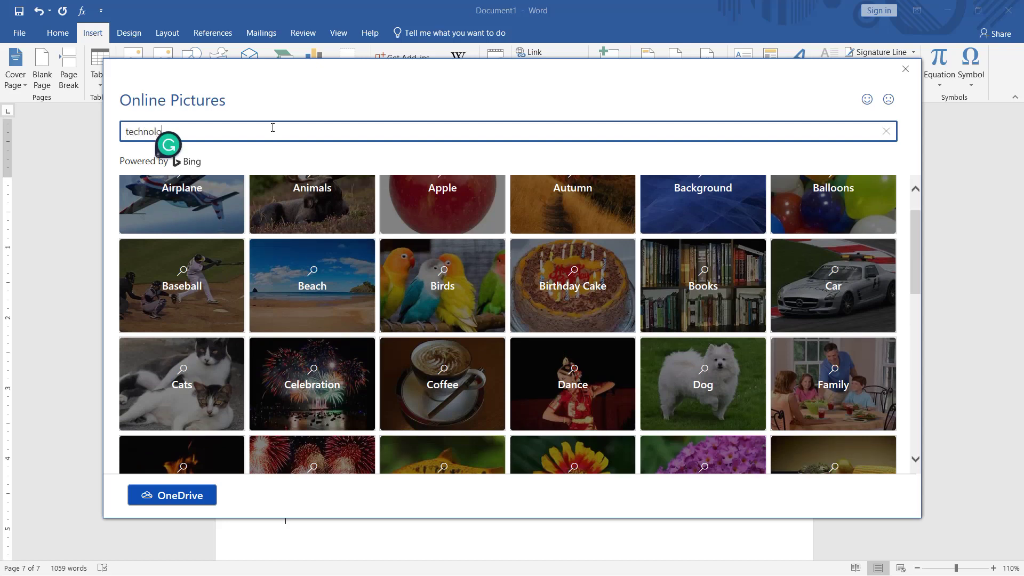
pyautogui.write('gy')
pyautogui.press('Return')
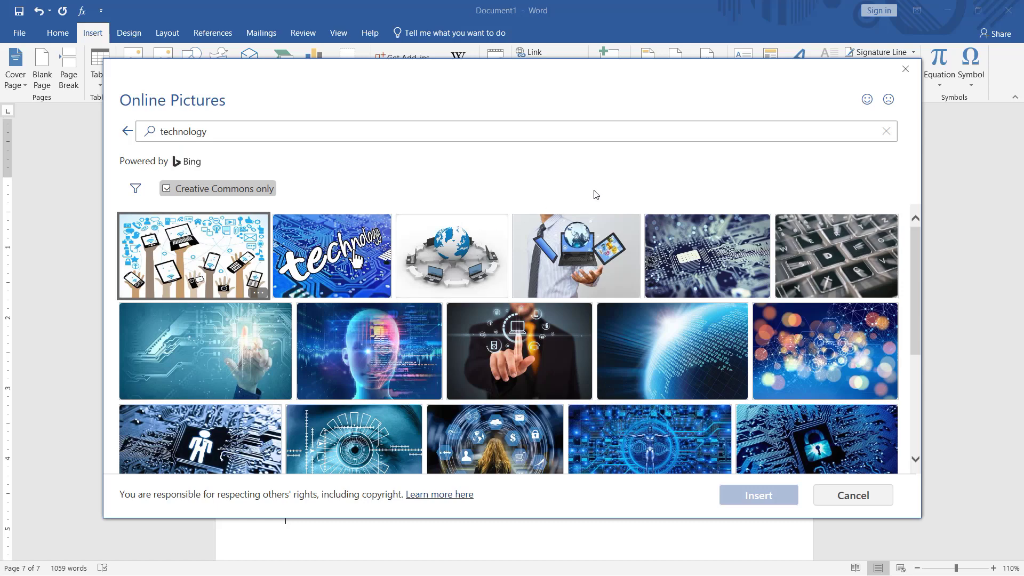
# Step: Insert the globe-ringed-by-laptops image from the technology results
pyautogui.scroll(-3, 661, 302)
pyautogui.scroll(-1, 661, 302)
pyautogui.scroll(-3, 662, 302)
pyautogui.scroll(-2, 661, 302)
pyautogui.scroll(5, 659, 296)
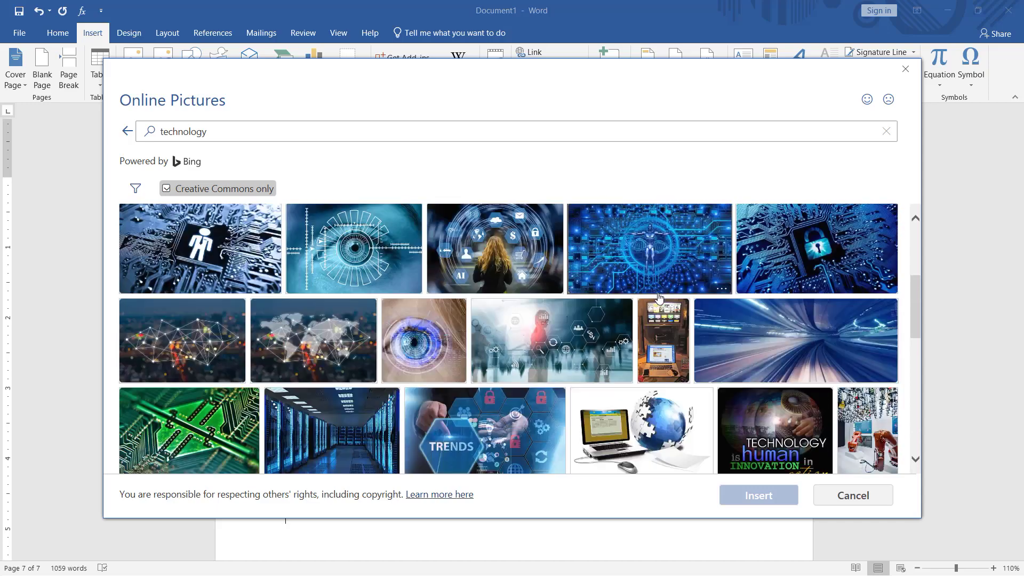
pyautogui.scroll(4, 659, 298)
pyautogui.click(458, 255)
pyautogui.click(770, 505)
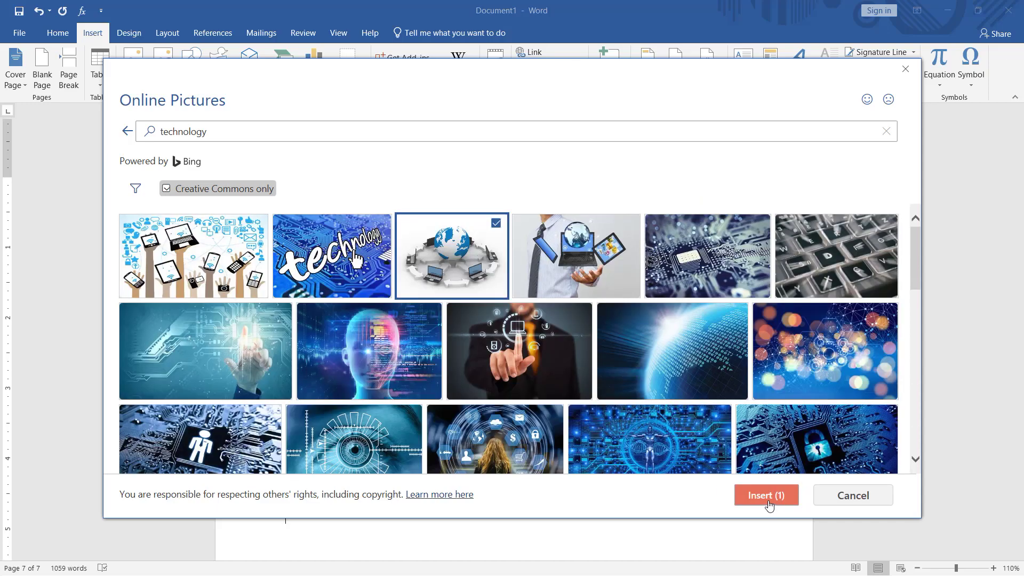
pyautogui.click(770, 501)
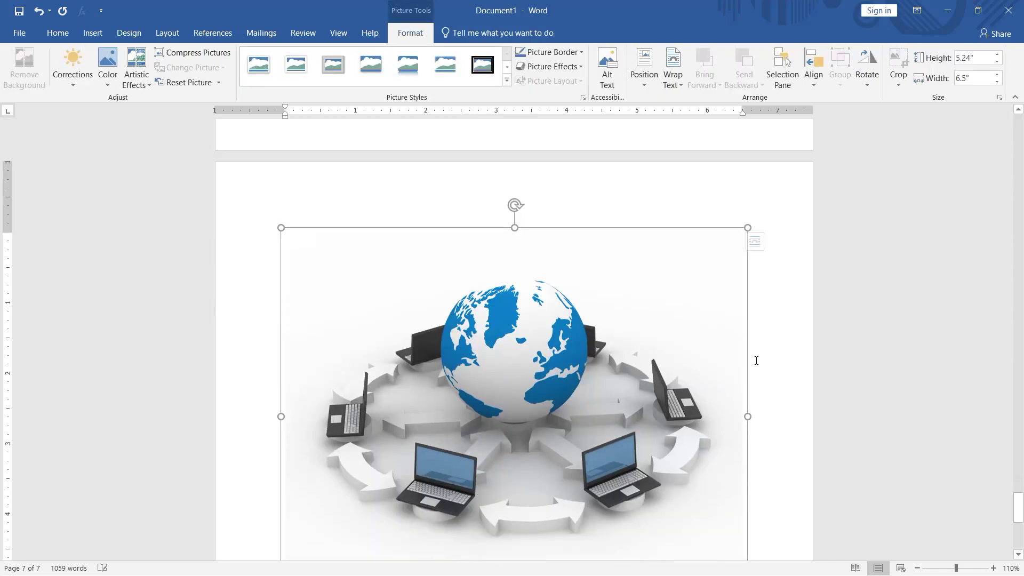
# Step: Shrink the globe picture to a thumbnail about 1.34" by 1.66"
pyautogui.scroll(-5, 756, 361)
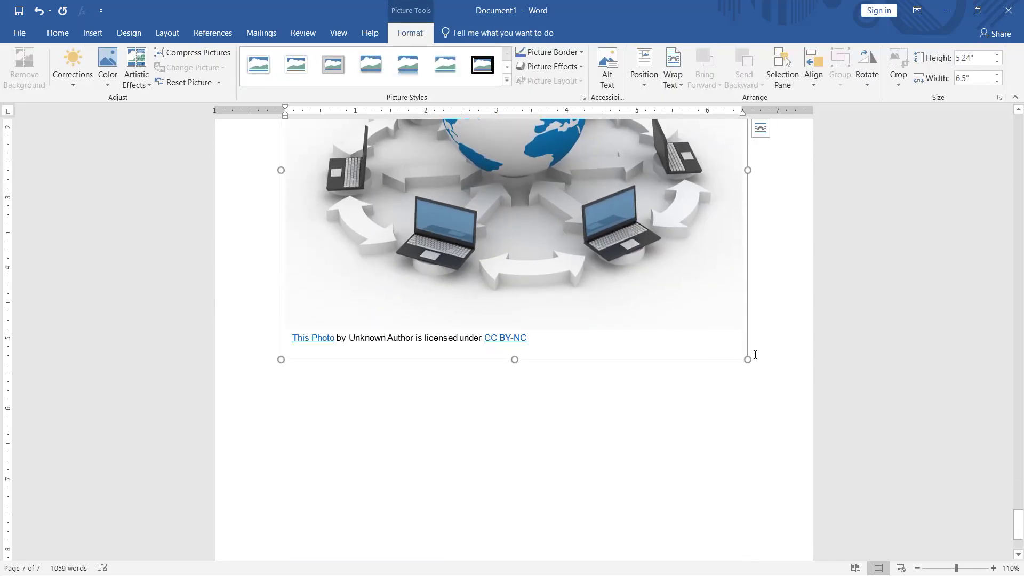
pyautogui.moveTo(747, 360); pyautogui.dragTo(491, 151)
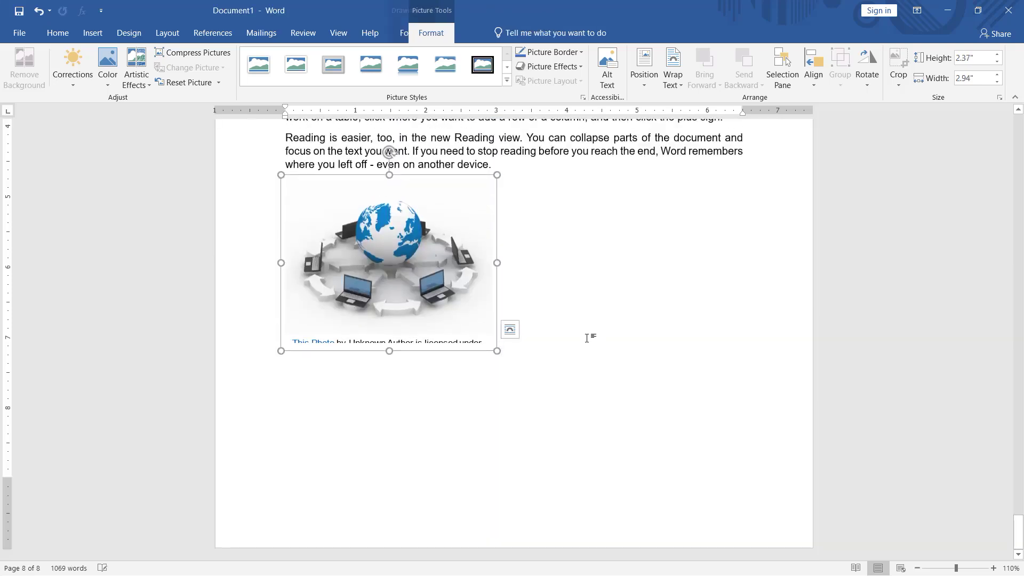
pyautogui.moveTo(496, 351); pyautogui.dragTo(407, 278)
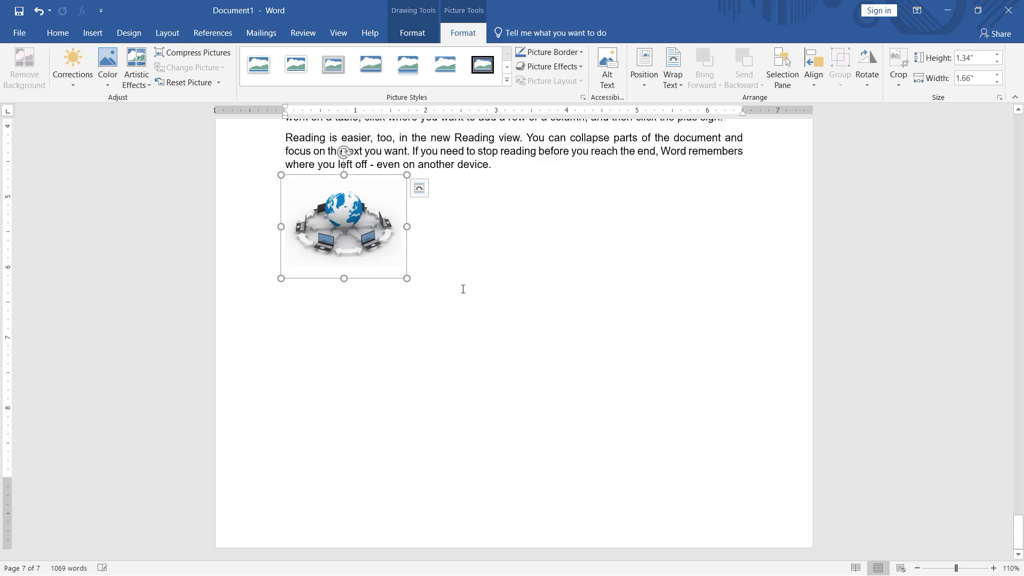
pyautogui.click(426, 269)
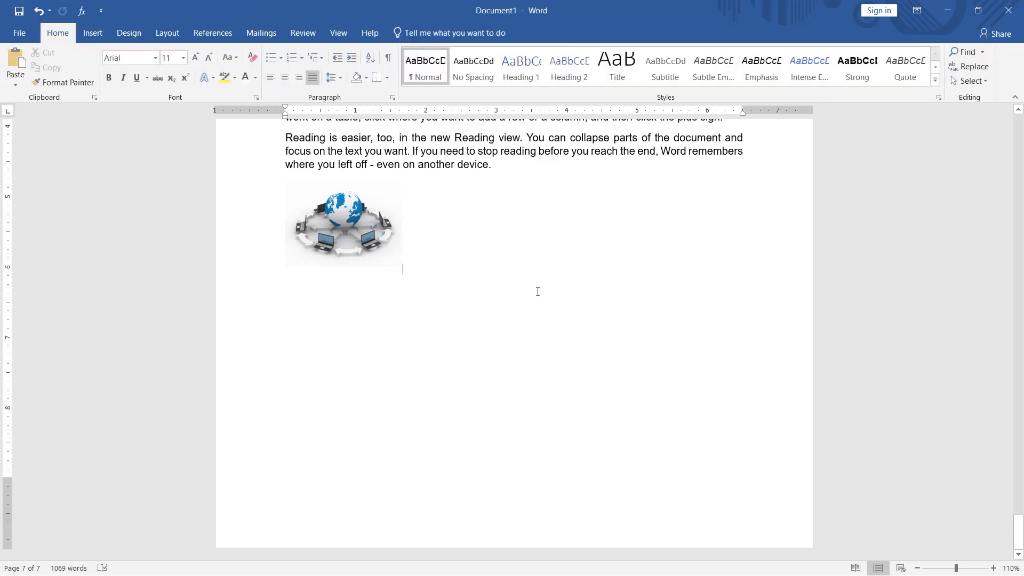
pyautogui.scroll(1, 538, 292)
pyautogui.scroll(3, 538, 292)
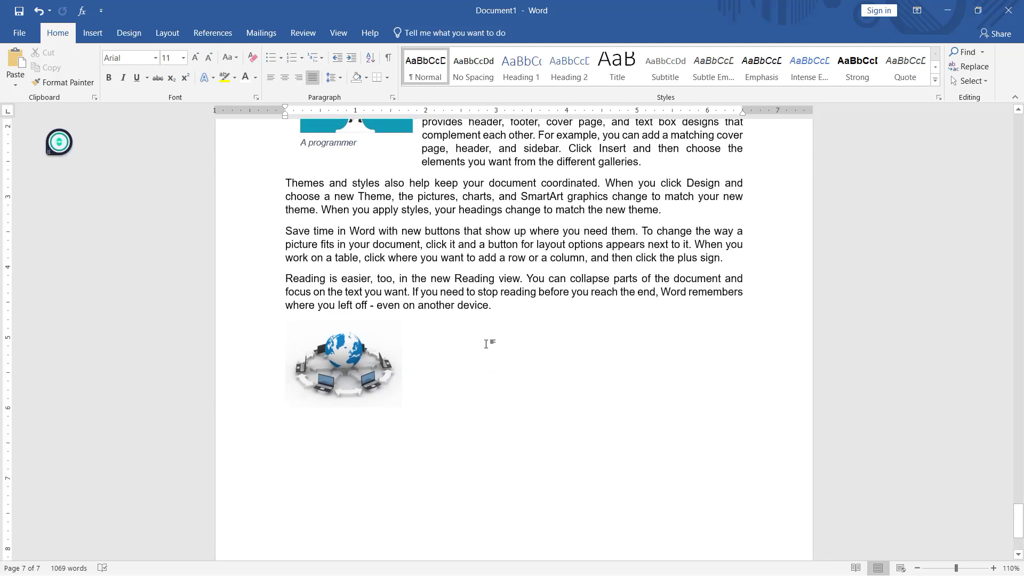
pyautogui.click(92, 34)
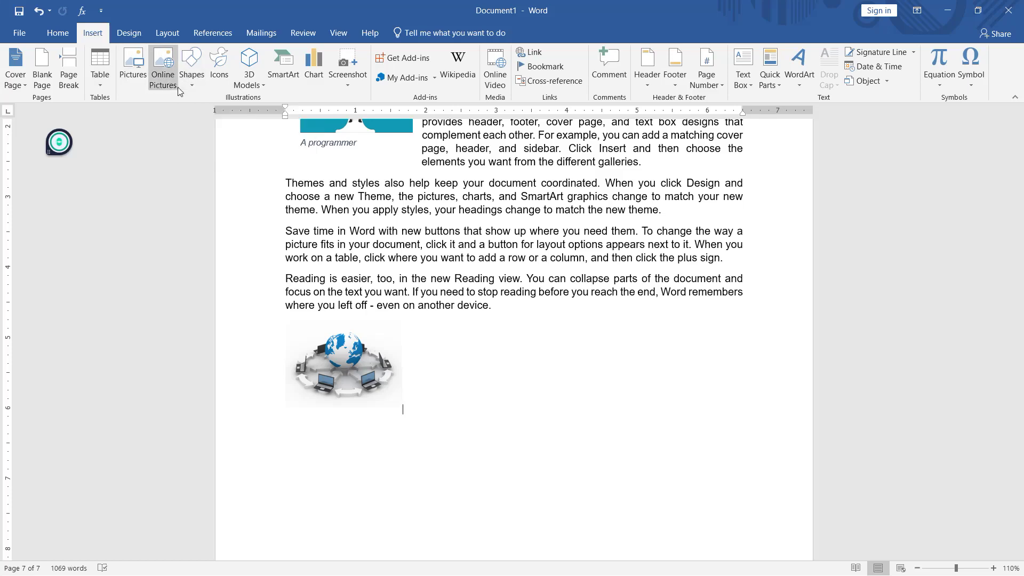
# Step: Browse the Icons library to the Food and drinks category
pyautogui.click(223, 77)
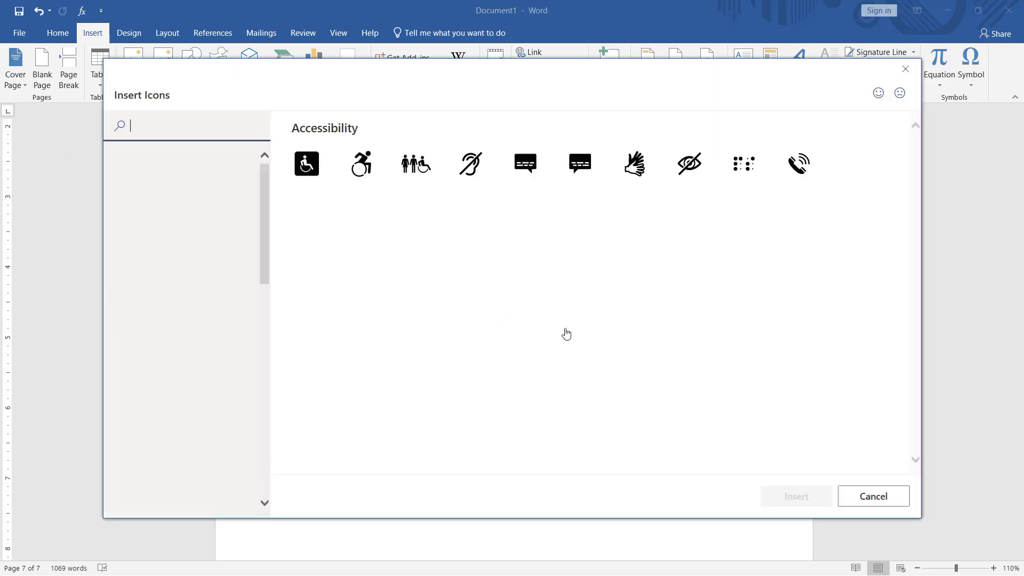
pyautogui.scroll(-3, 700, 347)
pyautogui.scroll(-2, 705, 348)
pyautogui.scroll(-2, 705, 348)
pyautogui.scroll(-5, 705, 348)
pyautogui.scroll(-5, 705, 347)
pyautogui.scroll(-3, 705, 347)
pyautogui.scroll(-4, 705, 348)
pyautogui.scroll(-1, 705, 348)
pyautogui.scroll(-4, 705, 348)
pyautogui.scroll(1, 705, 348)
pyautogui.scroll(3, 705, 348)
pyautogui.scroll(2, 704, 344)
pyautogui.scroll(1, 699, 342)
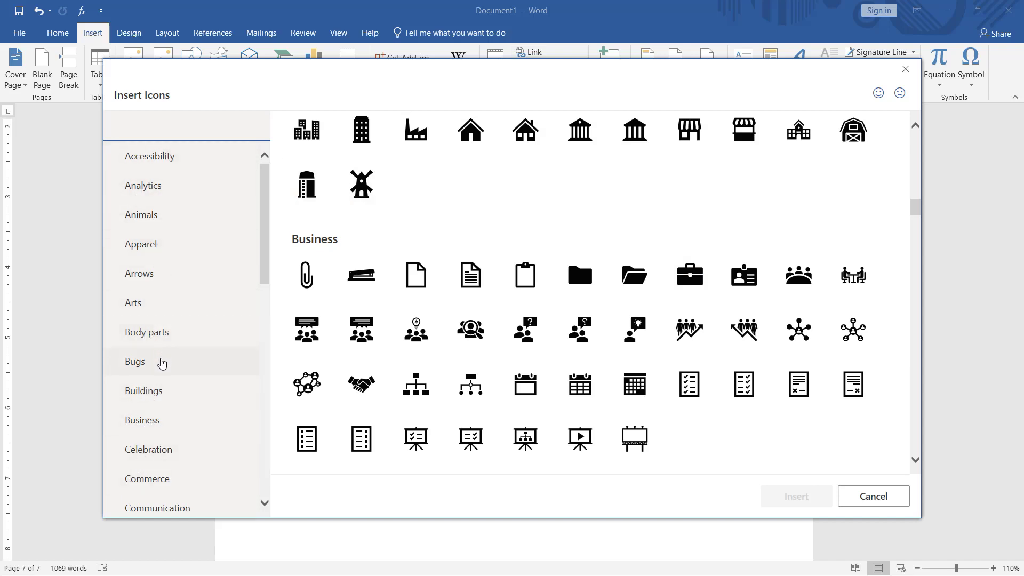
pyautogui.scroll(-3, 163, 368)
pyautogui.scroll(-1, 169, 394)
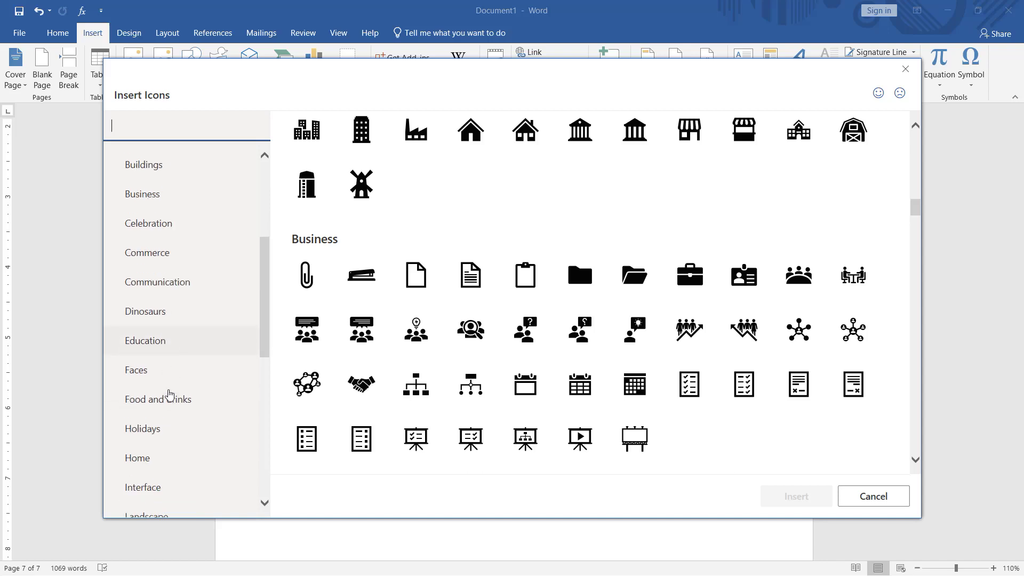
pyautogui.click(147, 344)
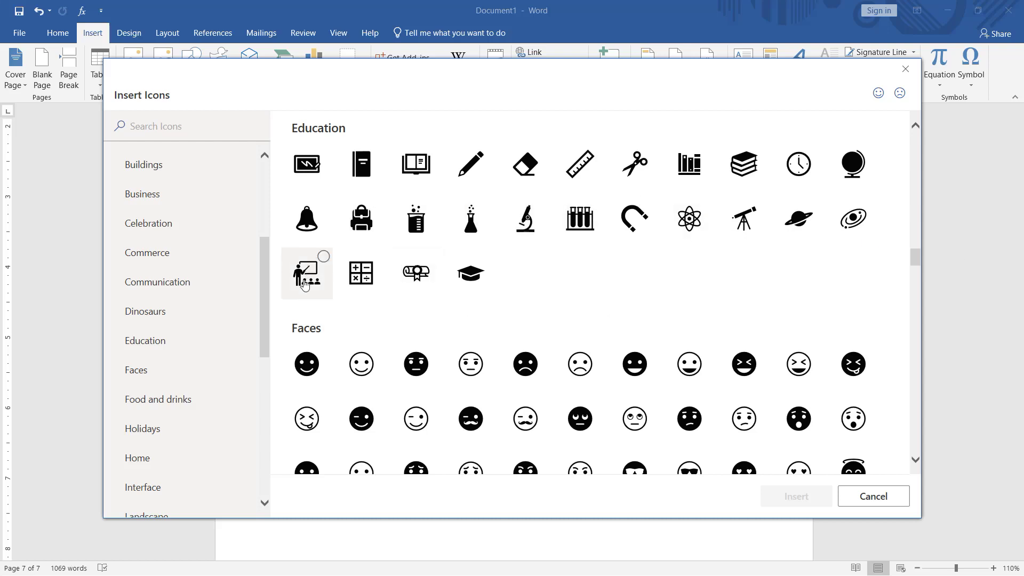
pyautogui.scroll(-1, 192, 355)
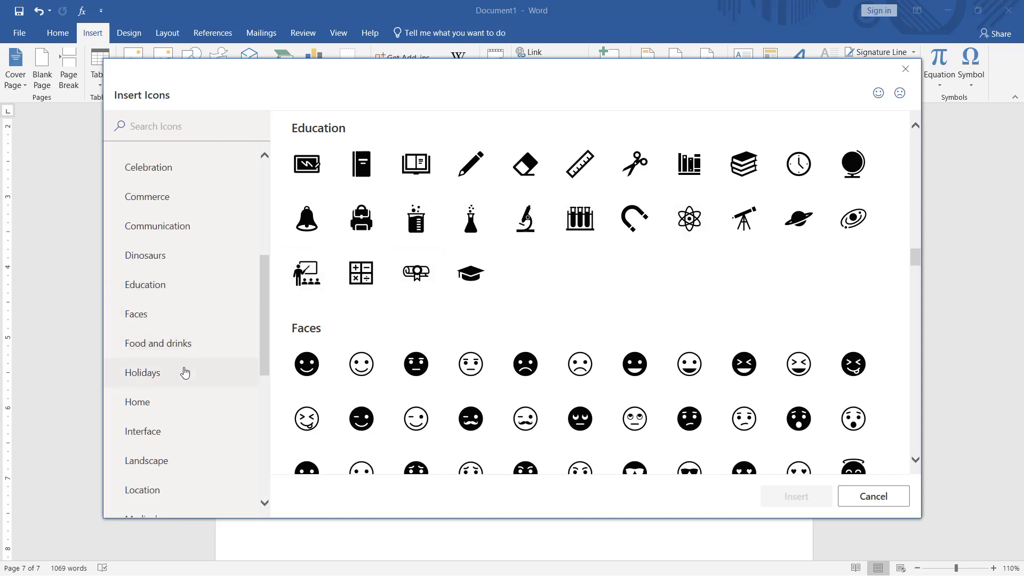
pyautogui.scroll(-1, 185, 373)
pyautogui.click(173, 290)
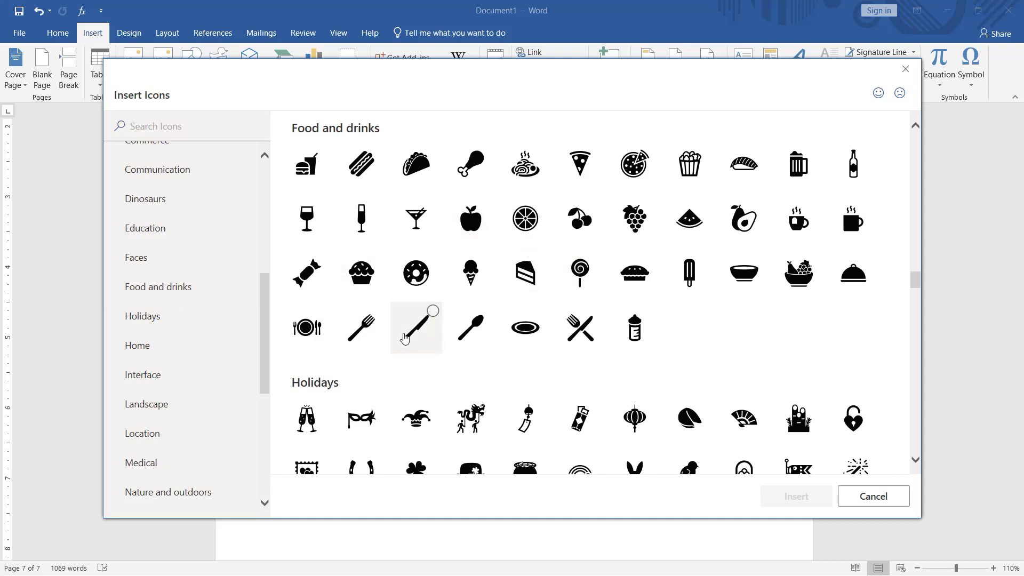
# Step: Insert the black apple icon beside the globe and shrink it slightly below 1 inch
pyautogui.click(472, 220)
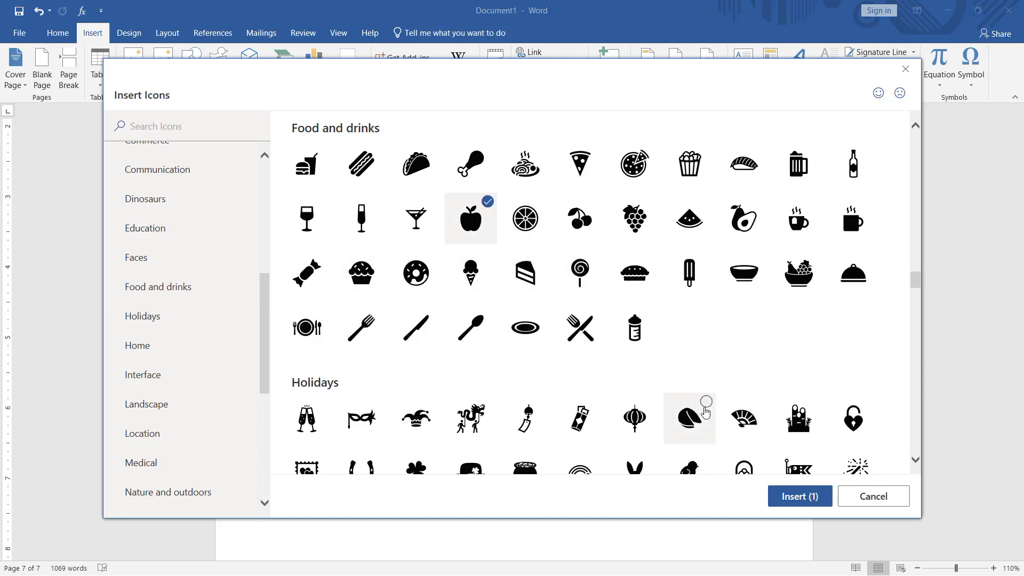
pyautogui.click(799, 496)
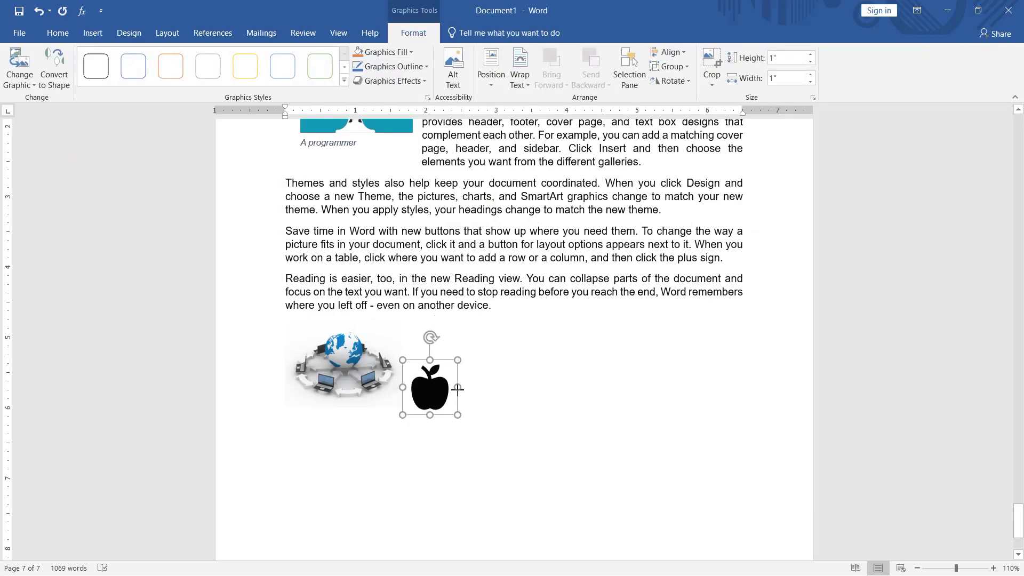
pyautogui.moveTo(474, 412); pyautogui.dragTo(467, 406)
pyautogui.click(510, 404)
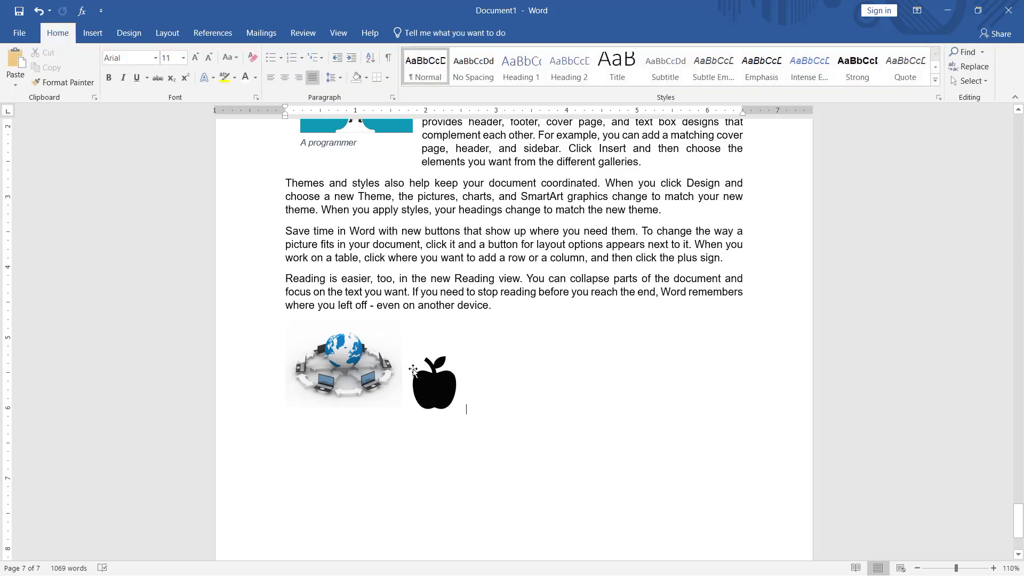
# Step: Insert the star-eyes model from the online 3D models Emoji category
pyautogui.click(93, 33)
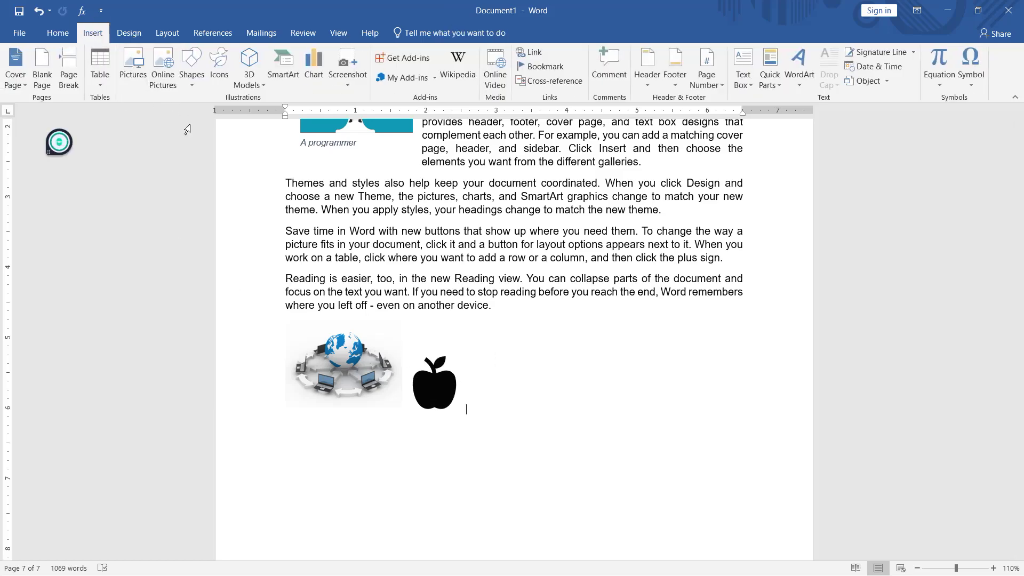
pyautogui.click(264, 89)
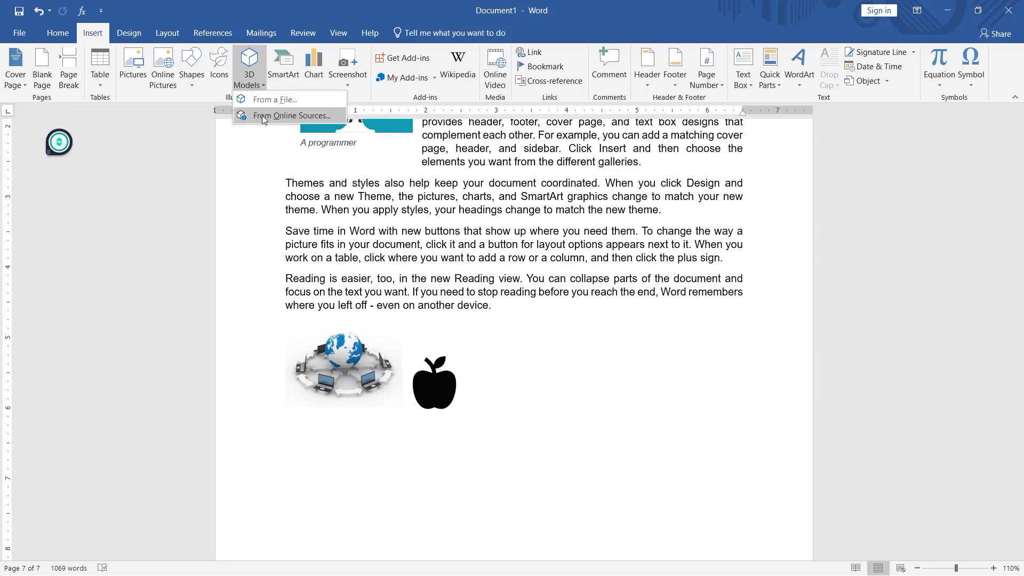
pyautogui.click(261, 115)
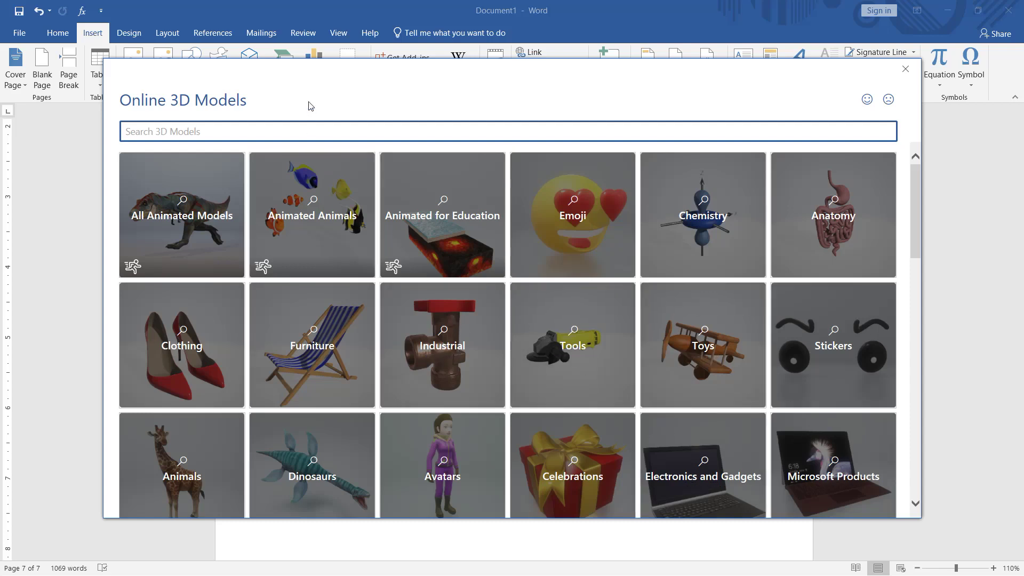
pyautogui.click(546, 207)
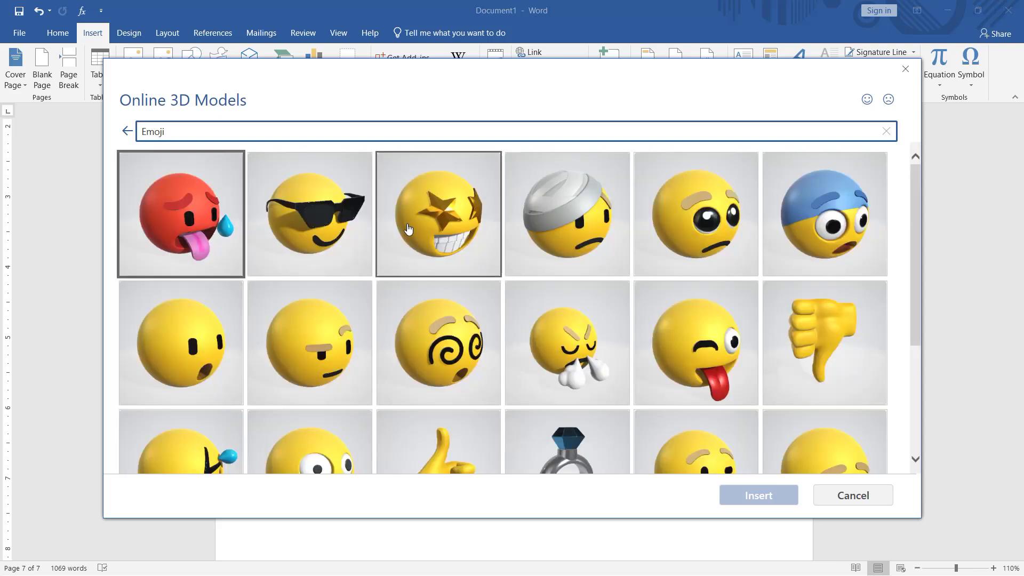
pyautogui.click(440, 229)
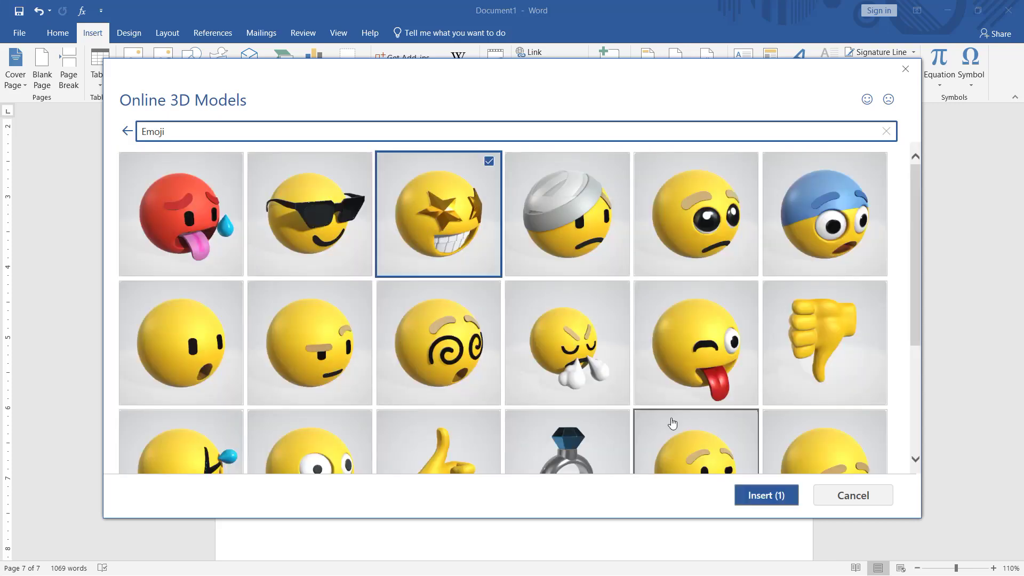
pyautogui.click(766, 495)
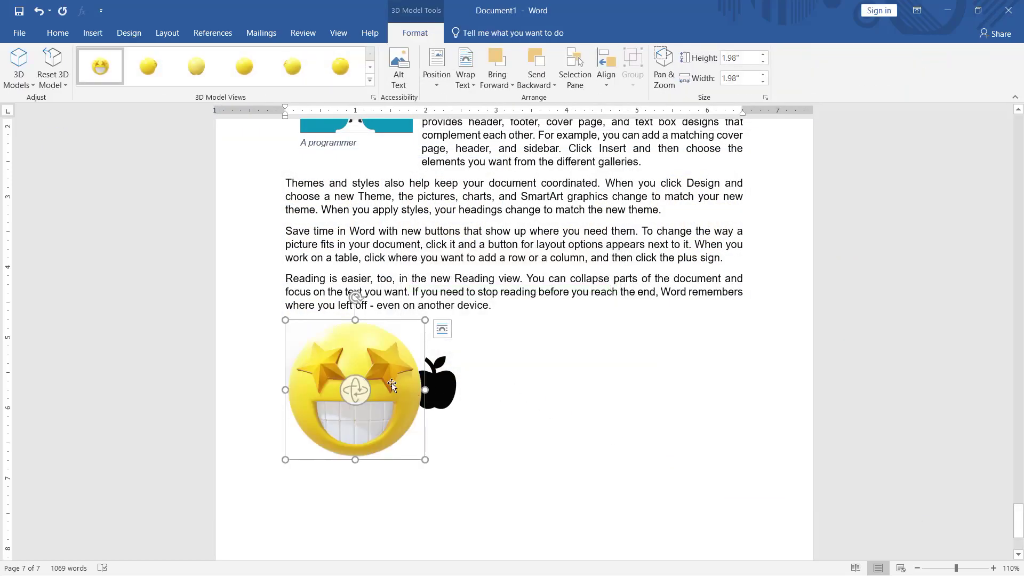
# Step: Tilt and shrink the star-eyed emoji, placing it right of the apple below the text
pyautogui.moveTo(378, 357); pyautogui.dragTo(572, 335)
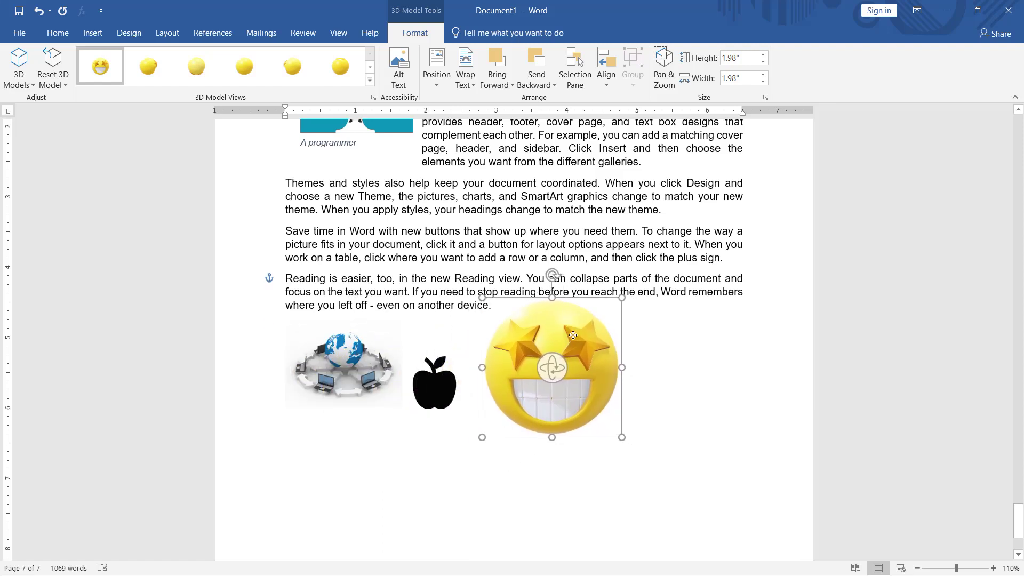
pyautogui.moveTo(573, 335); pyautogui.dragTo(572, 218)
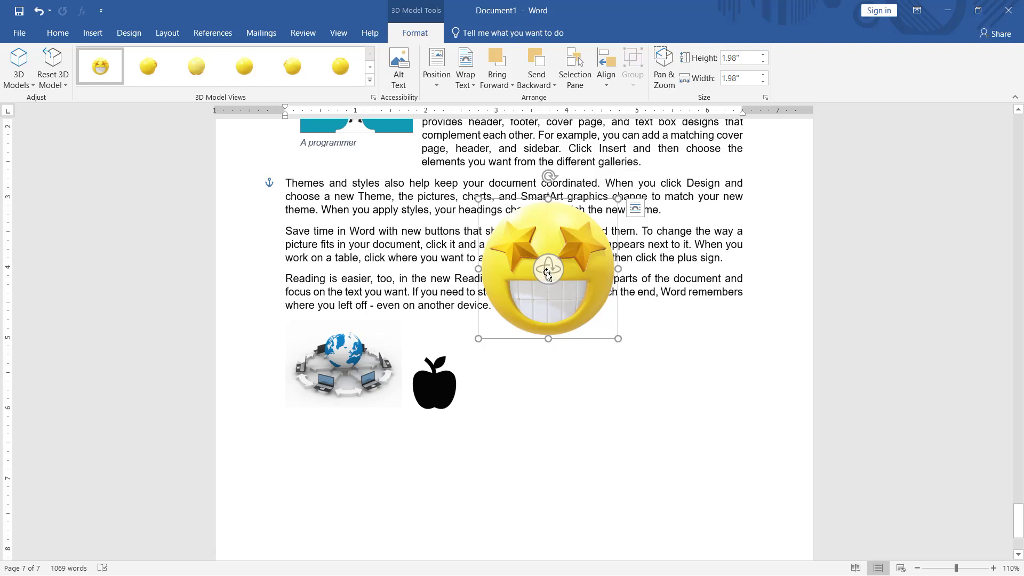
pyautogui.moveTo(548, 273); pyautogui.dragTo(603, 279)
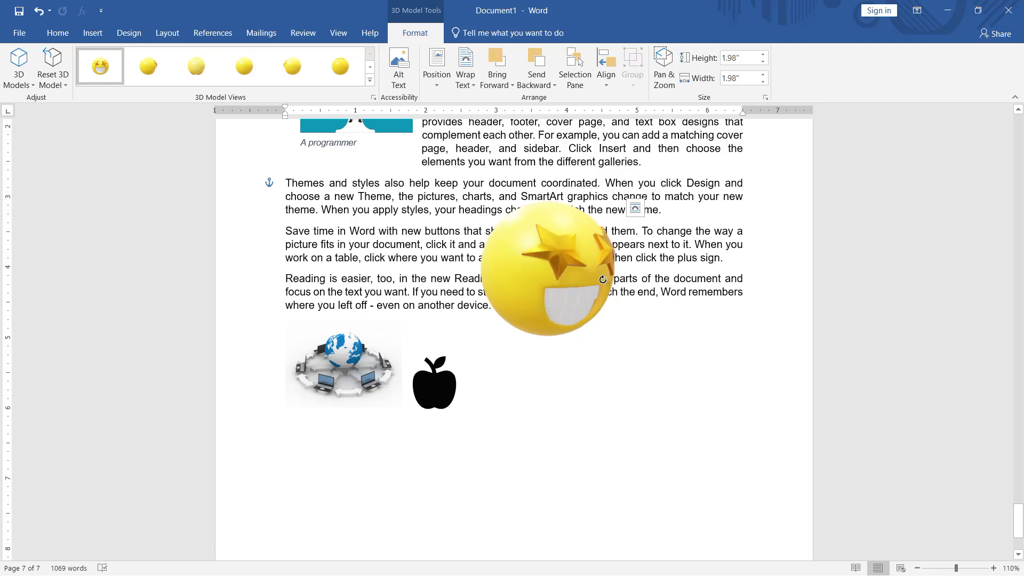
pyautogui.moveTo(603, 279)
pyautogui.mouseDown()
pyautogui.moveTo(542, 265)
pyautogui.moveTo(570, 271)
pyautogui.mouseUp()
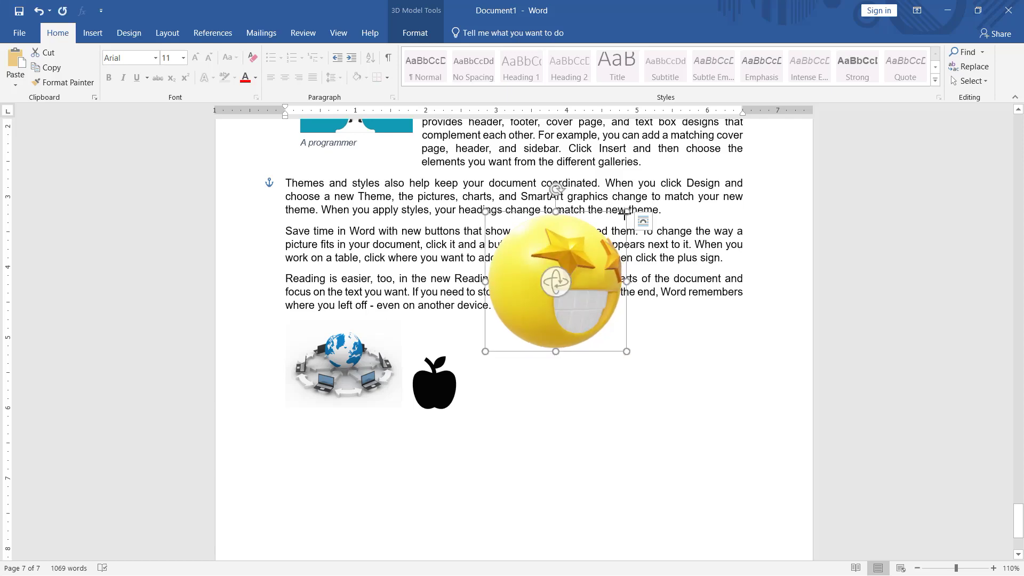
pyautogui.moveTo(624, 213); pyautogui.dragTo(563, 276)
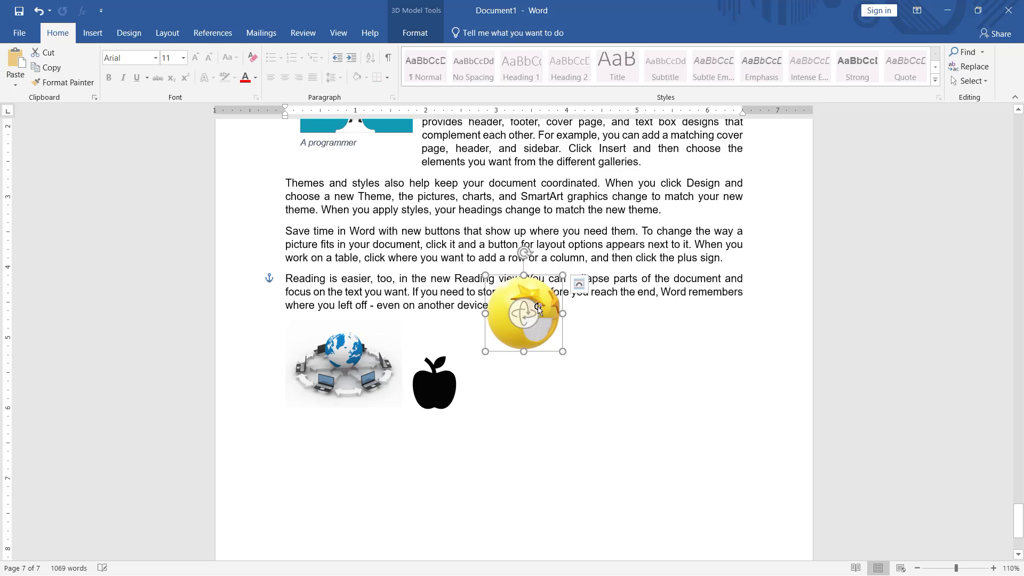
pyautogui.moveTo(533, 312); pyautogui.dragTo(542, 365)
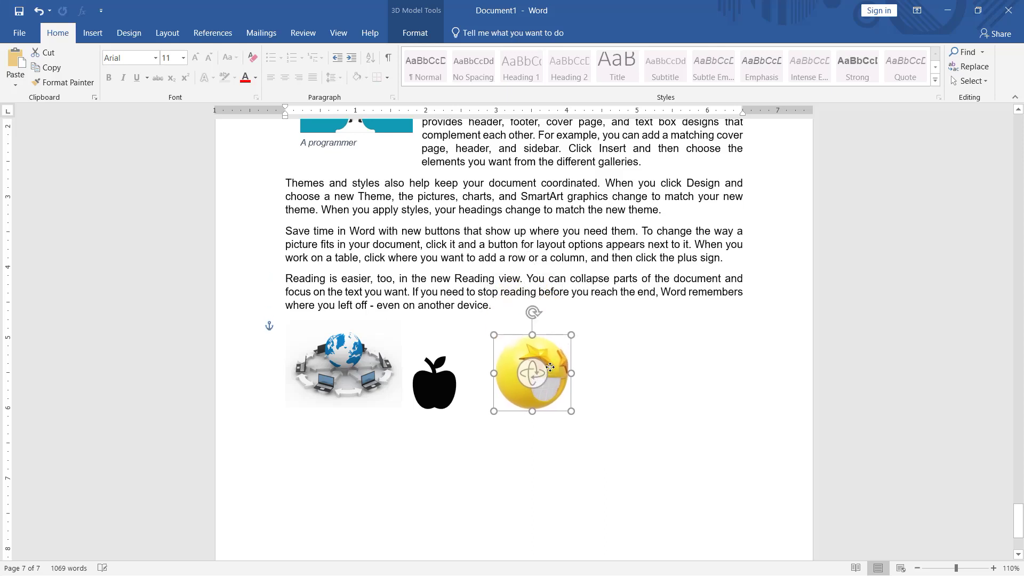
pyautogui.click(607, 372)
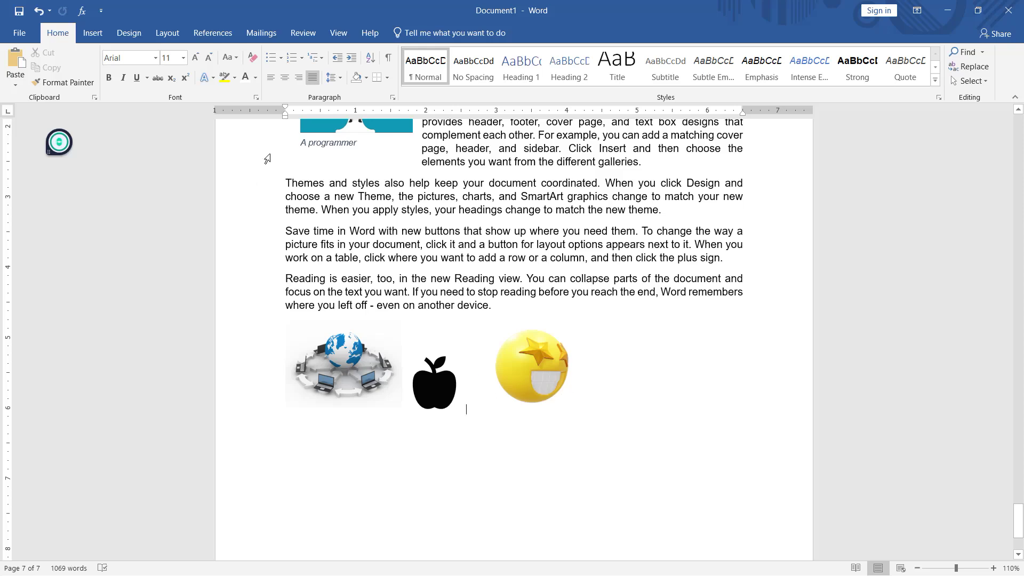
pyautogui.click(95, 38)
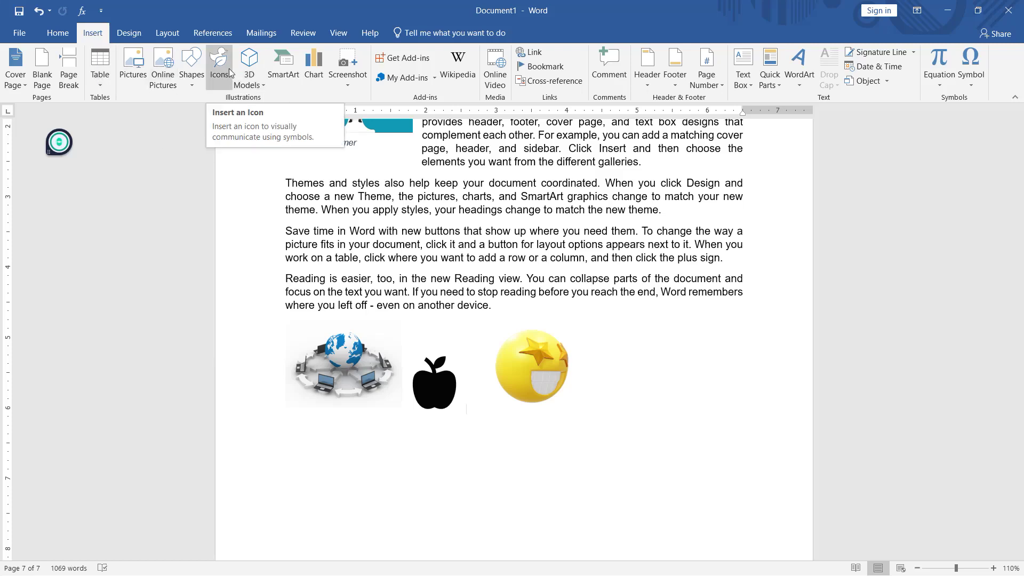
# Step: Dismiss the 3D model source choices and add an empty paragraph after 'theme.'
pyautogui.click(264, 86)
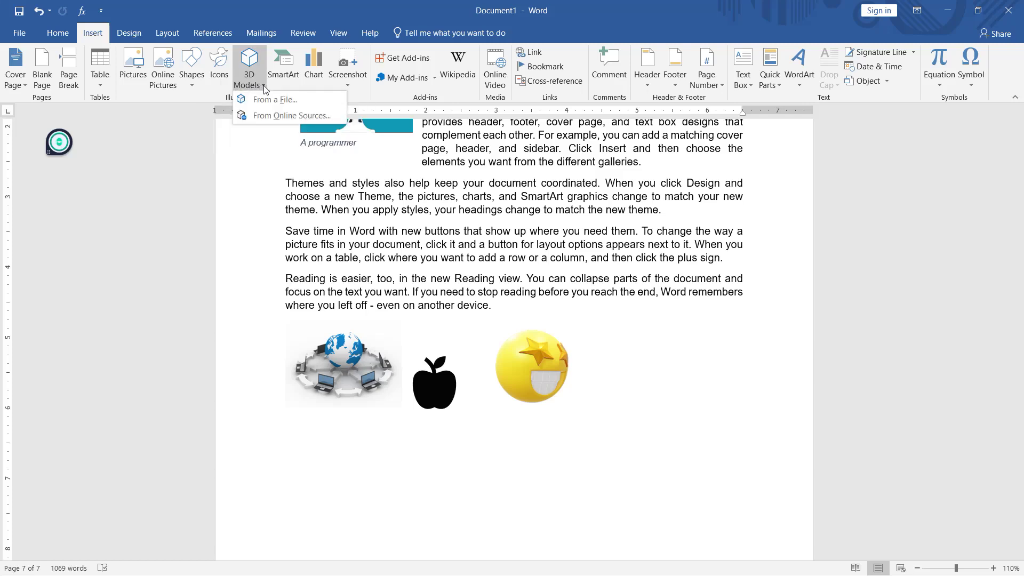
pyautogui.click(264, 89)
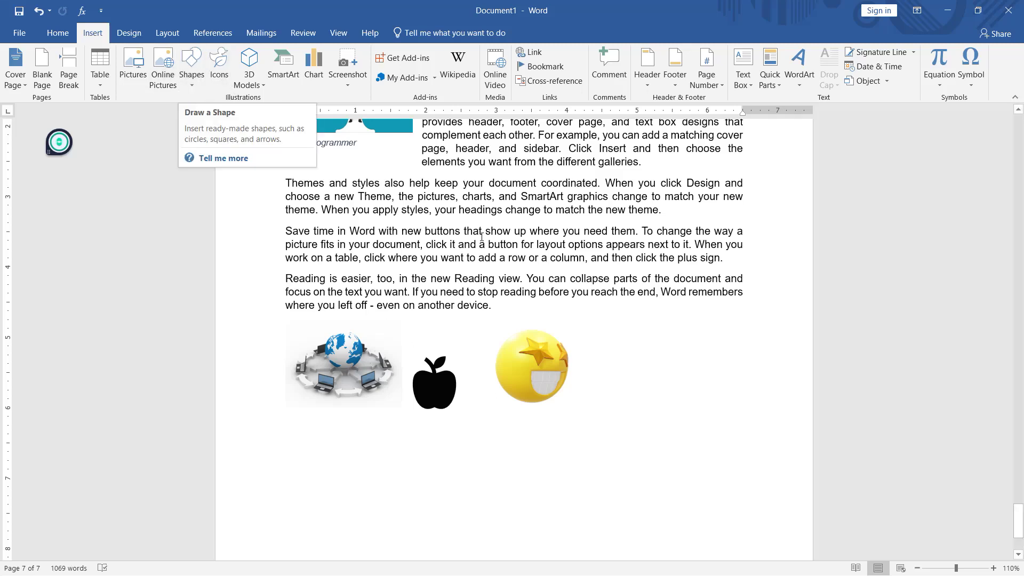
pyautogui.click(678, 219)
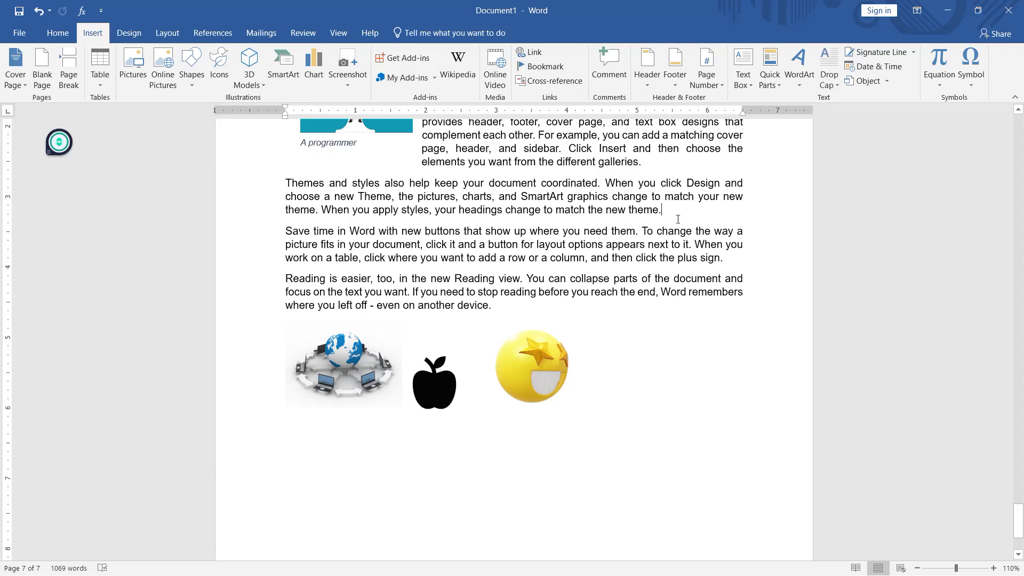
pyautogui.press('Return')
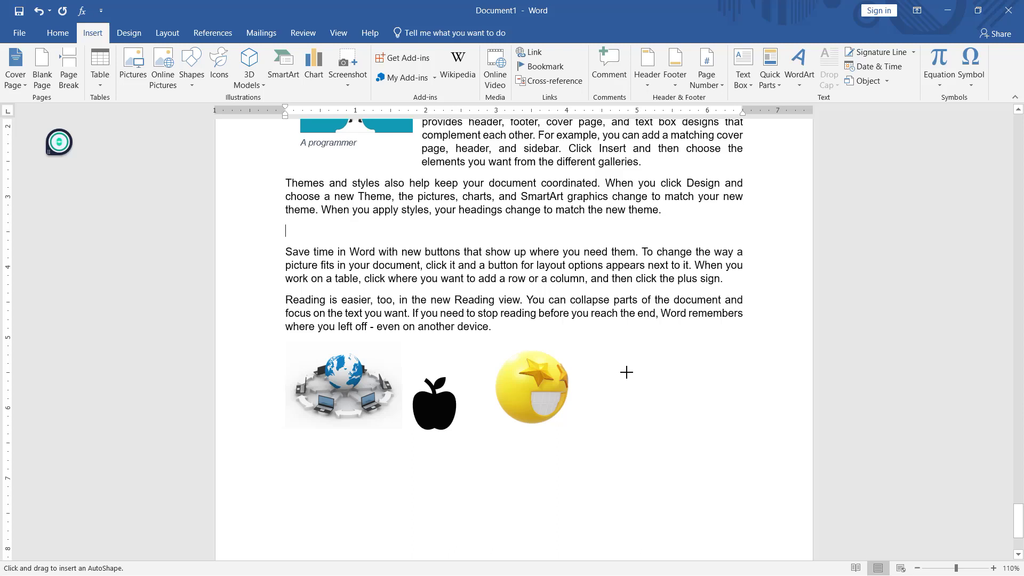
# Step: Draw a blue 1.53" oval circle to the right of the 3D emoji
pyautogui.moveTo(626, 372); pyautogui.dragTo(824, 460)
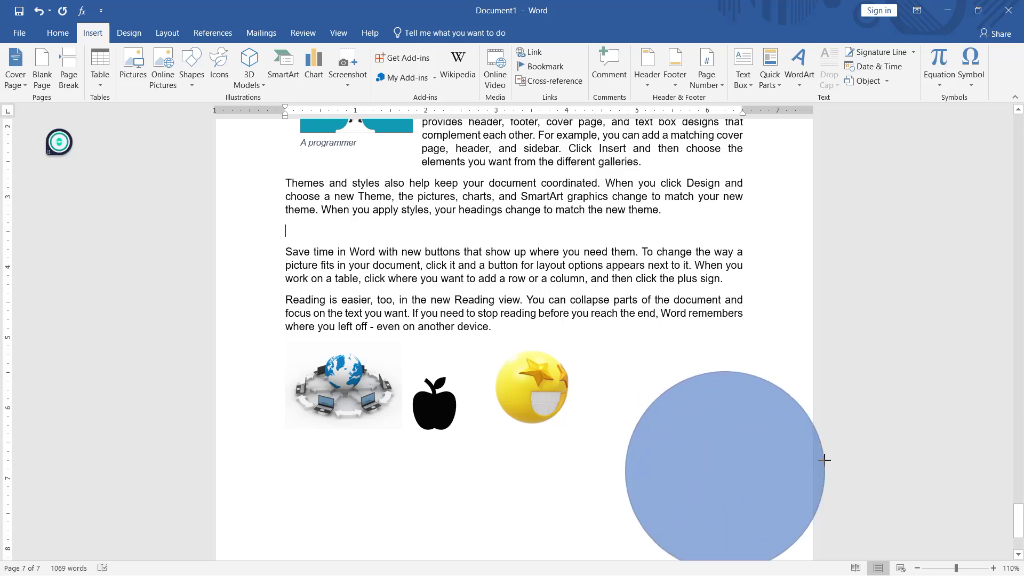
pyautogui.moveTo(824, 460)
pyautogui.mouseDown()
pyautogui.moveTo(794, 514)
pyautogui.moveTo(708, 479)
pyautogui.mouseUp()
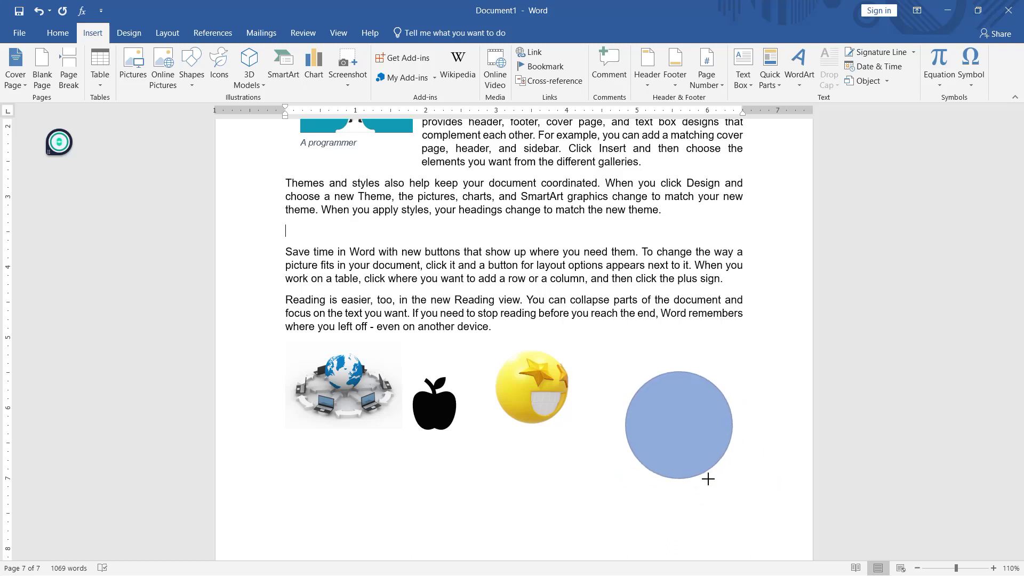
pyautogui.moveTo(708, 479); pyautogui.dragTo(709, 478)
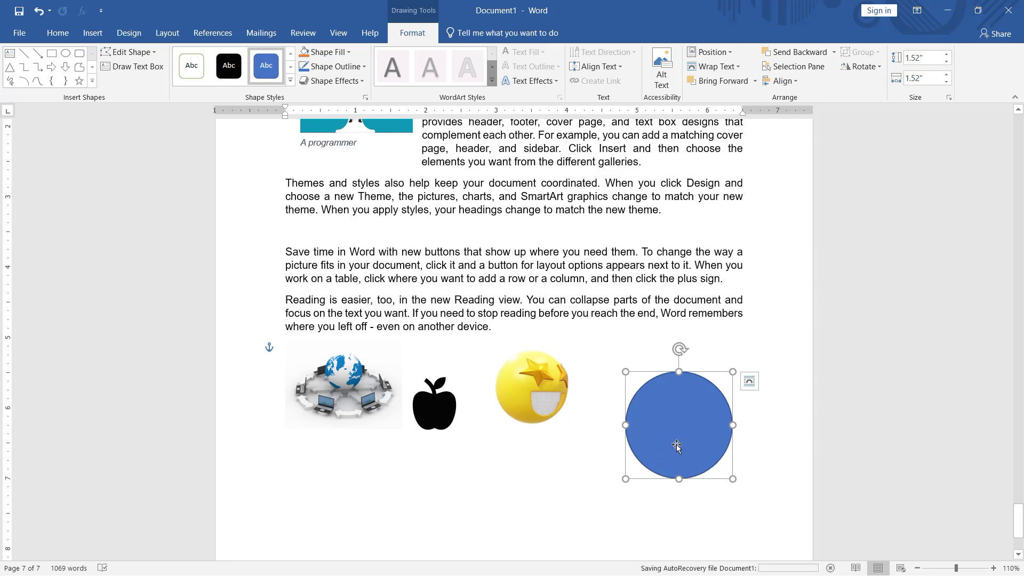
pyautogui.press('Delete')
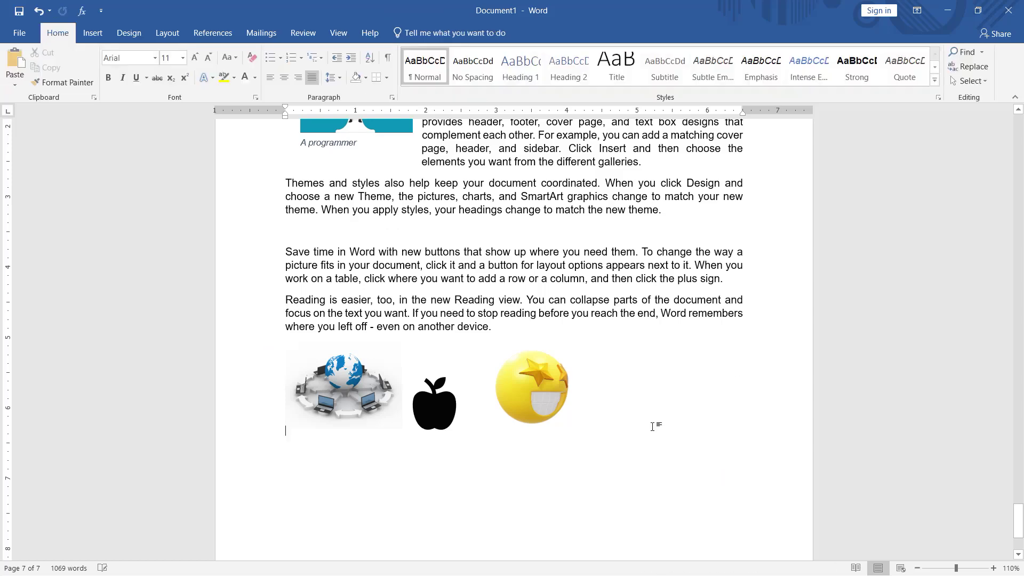
pyautogui.click(93, 33)
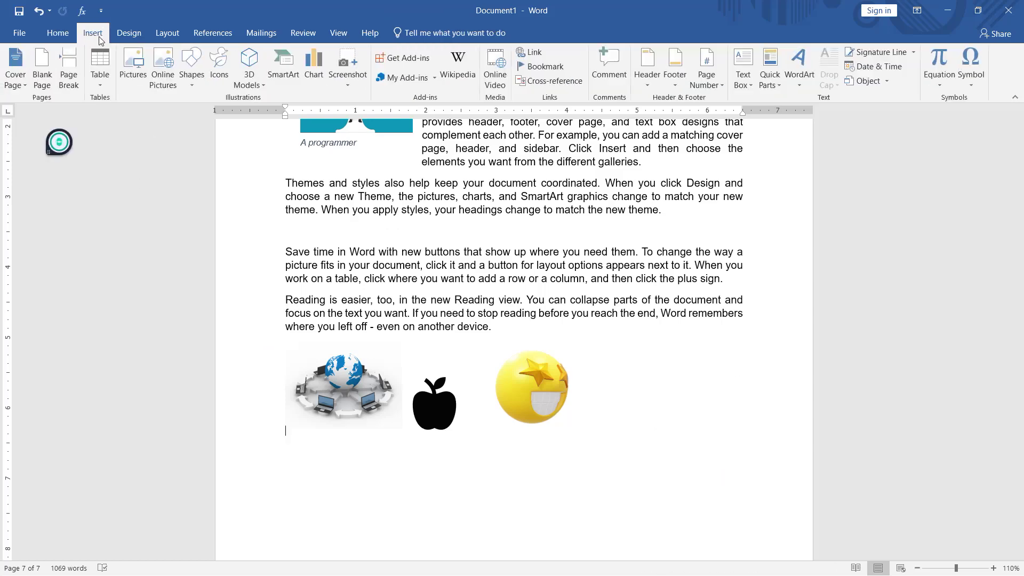
pyautogui.click(191, 67)
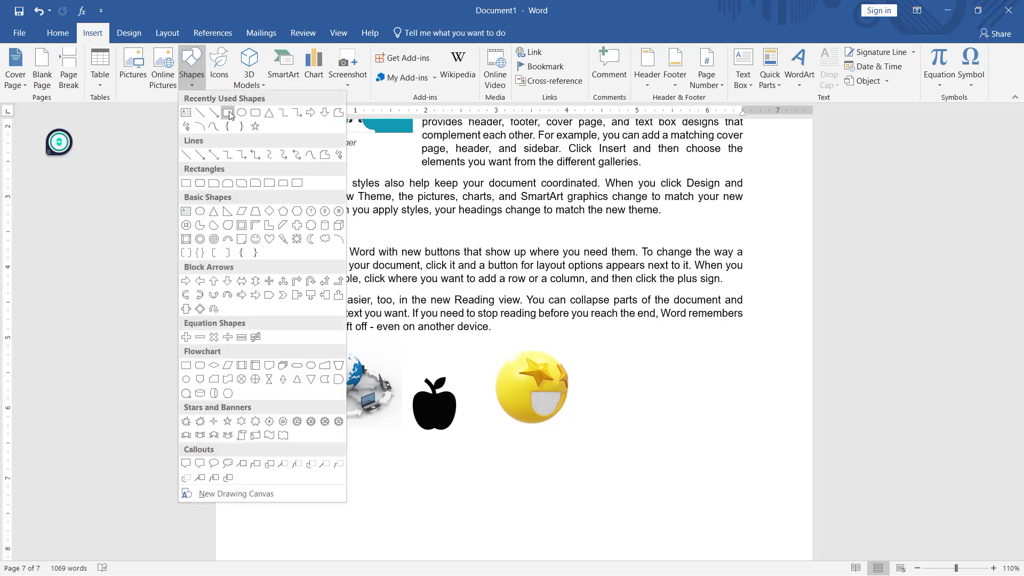
pyautogui.click(241, 112)
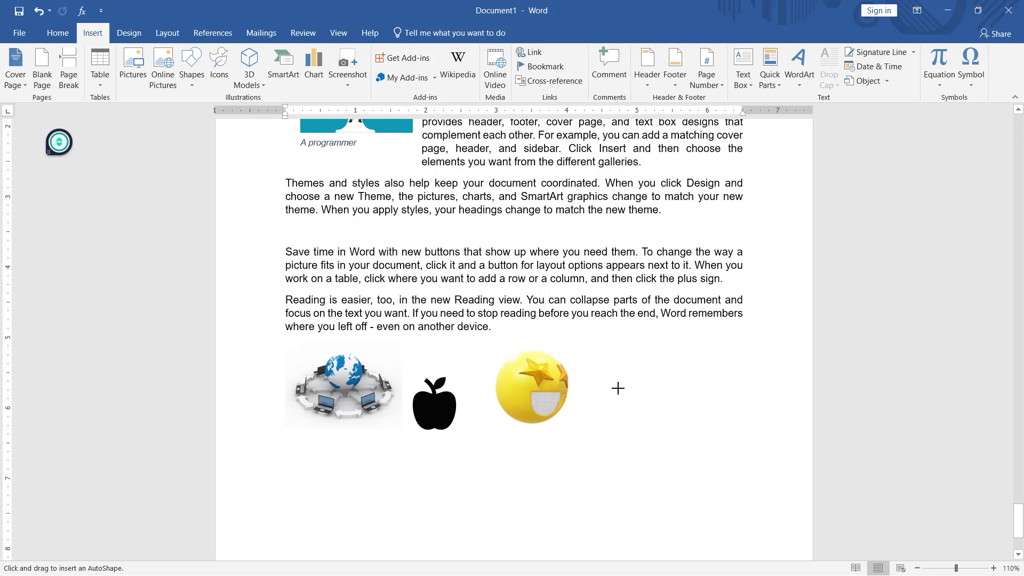
pyautogui.moveTo(615, 382)
pyautogui.mouseDown()
pyautogui.moveTo(764, 536)
pyautogui.moveTo(731, 497)
pyautogui.moveTo(732, 450)
pyautogui.mouseUp()
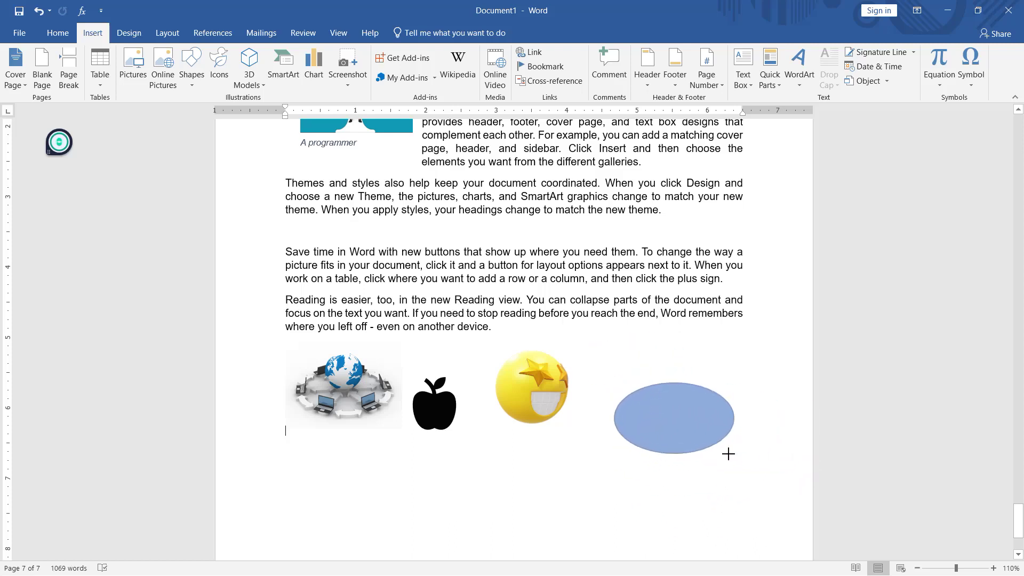
pyautogui.press('Escape')
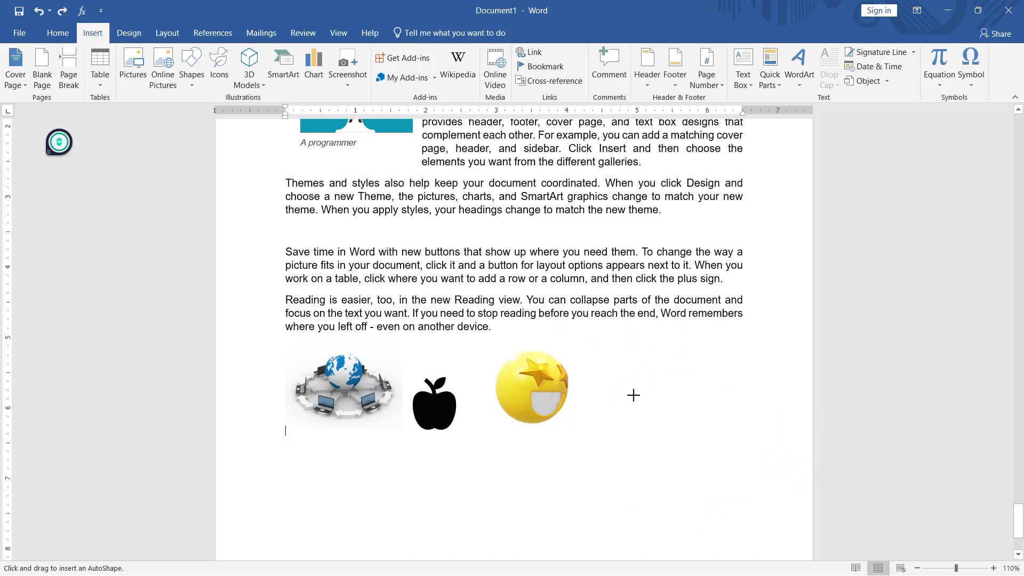
pyautogui.moveTo(634, 394); pyautogui.dragTo(742, 502)
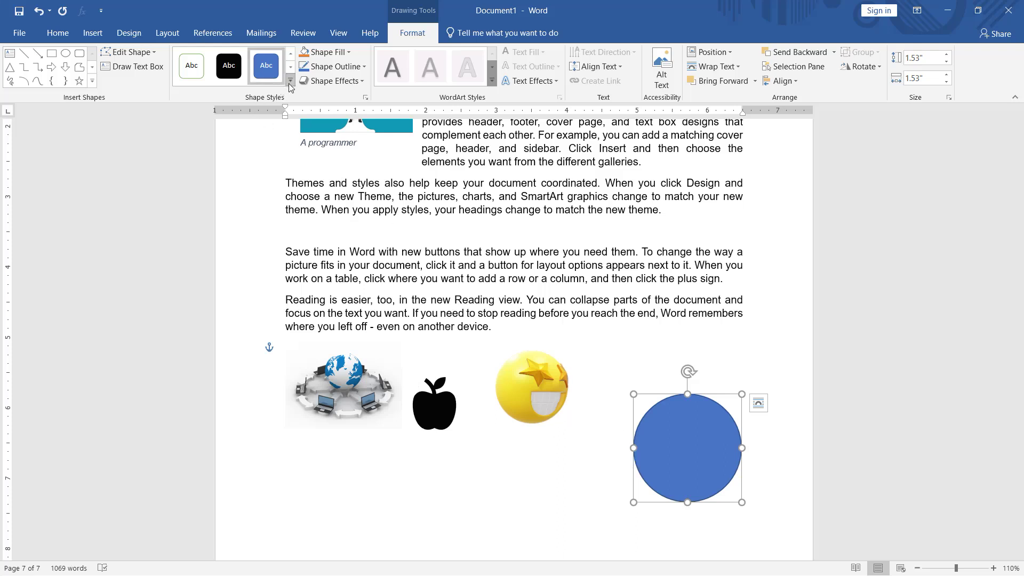
# Step: Apply the yellow theme shape style to the circle beside the emoji
pyautogui.click(290, 81)
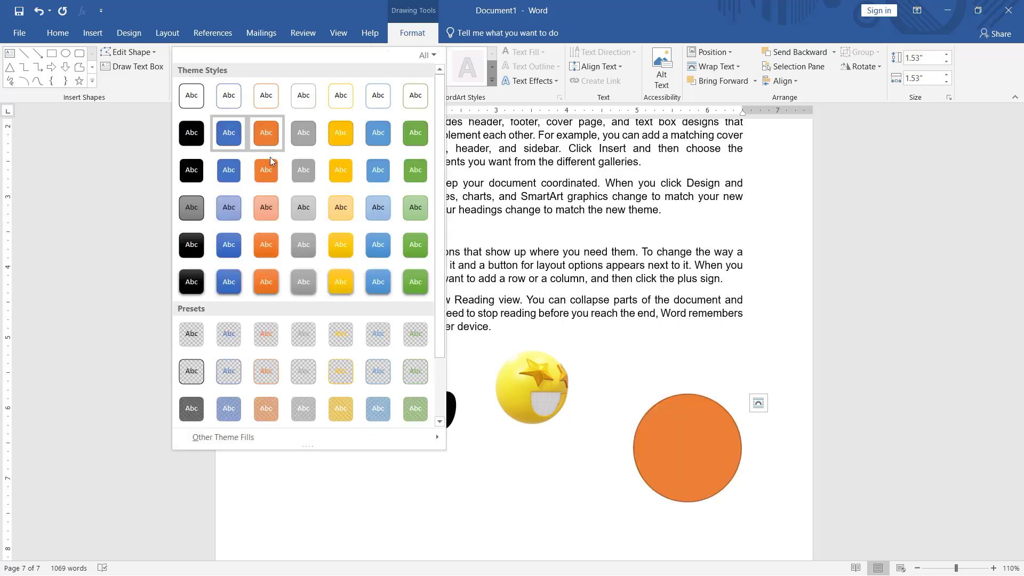
pyautogui.click(343, 282)
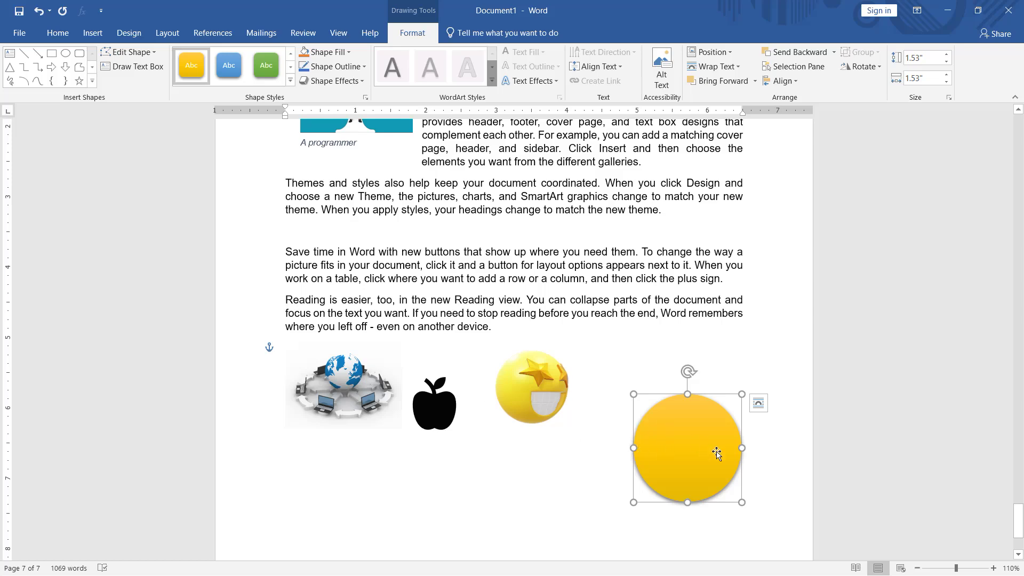
pyautogui.click(81, 35)
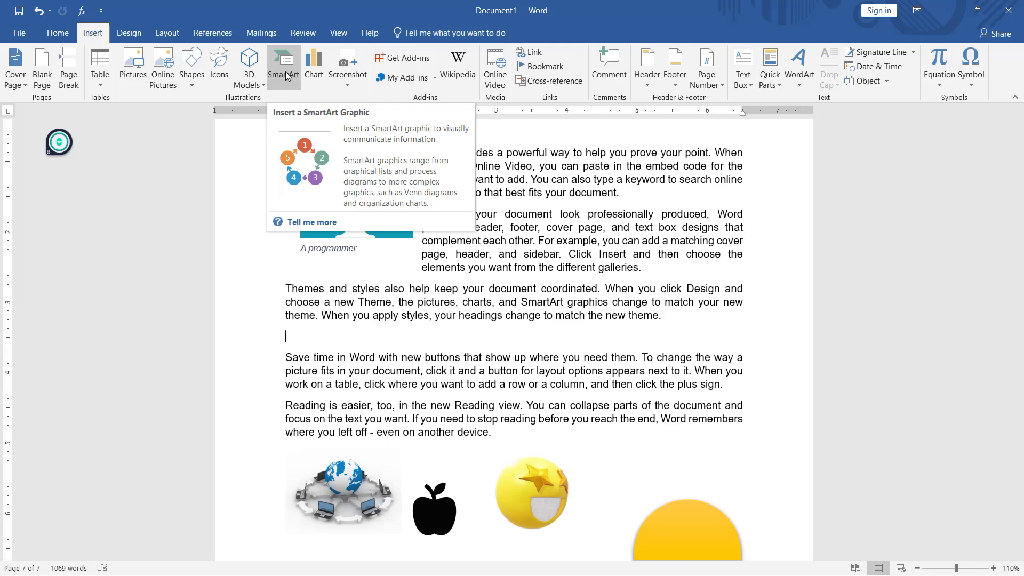
# Step: Insert a Basic Process SmartArt layout from the Process category
pyautogui.click(287, 75)
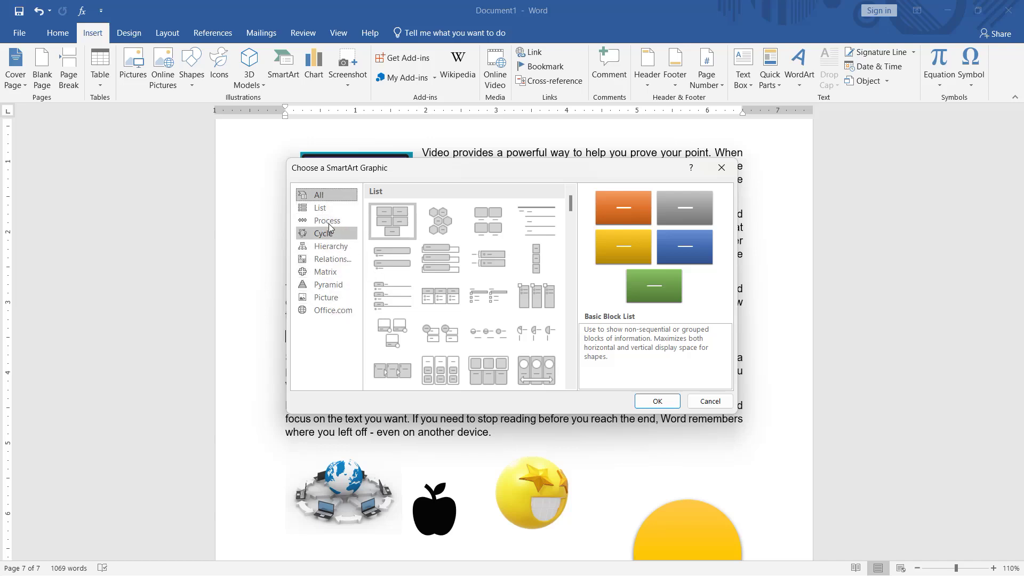
pyautogui.click(328, 223)
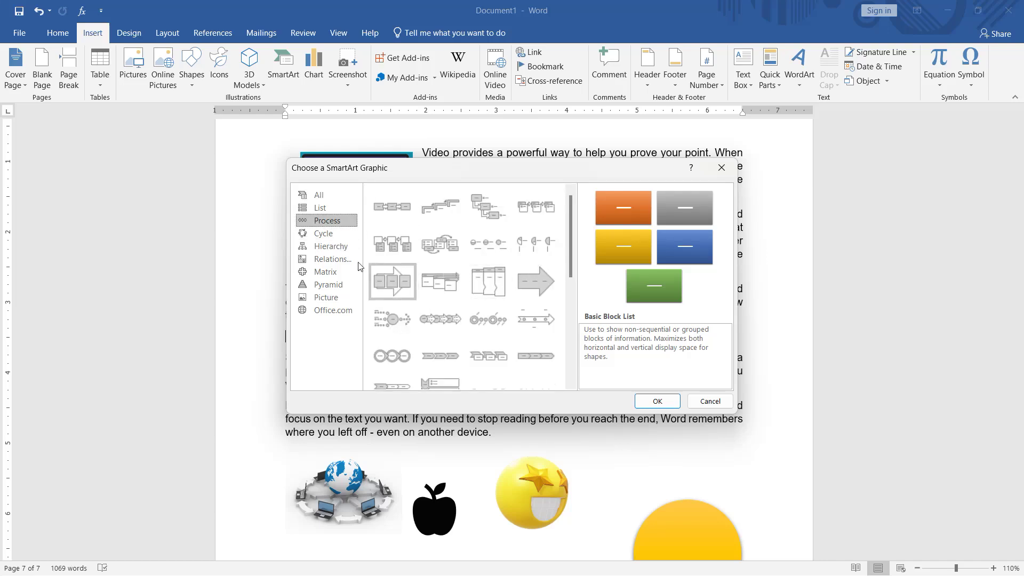
pyautogui.click(324, 235)
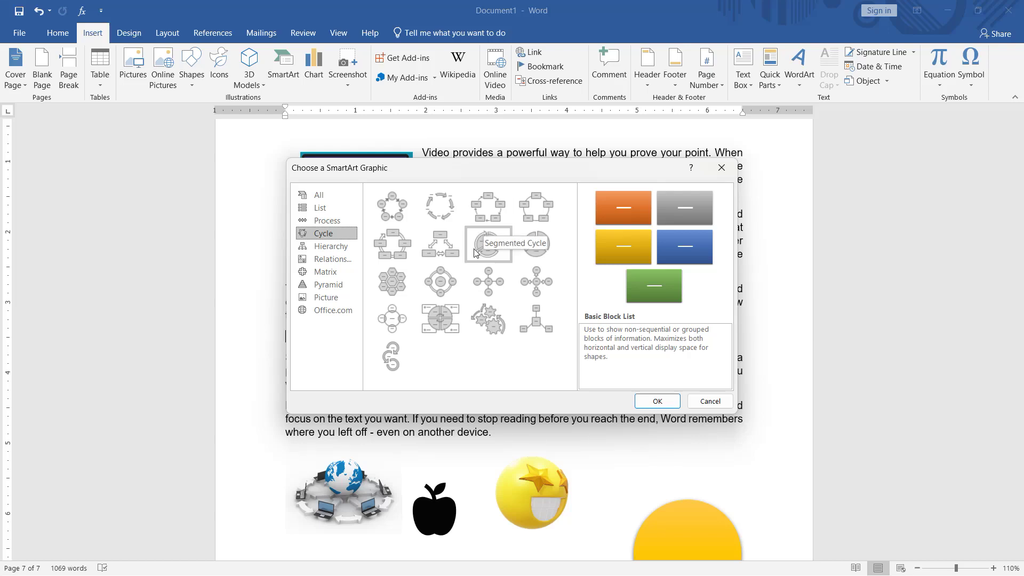
pyautogui.click(335, 221)
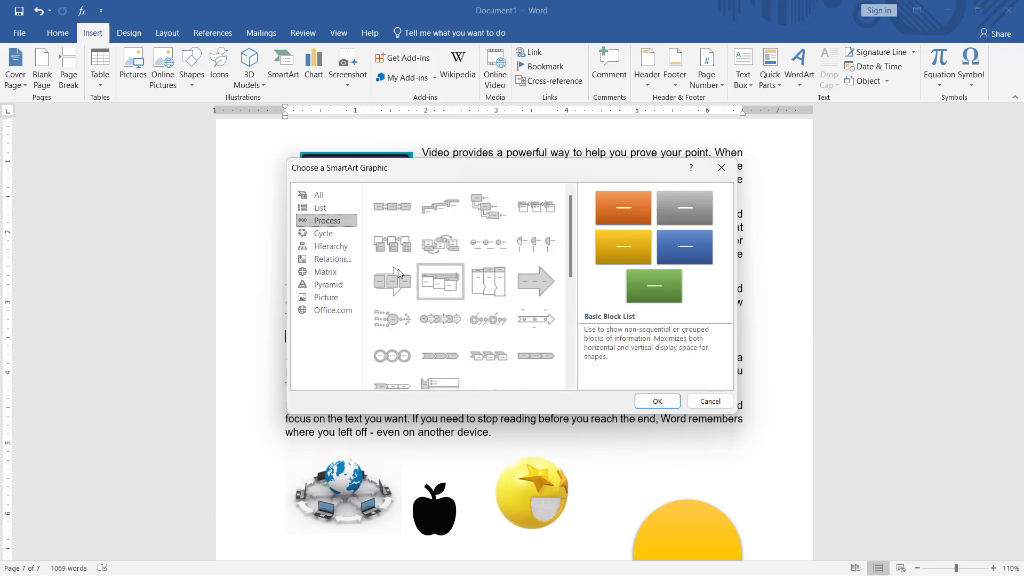
pyautogui.click(395, 208)
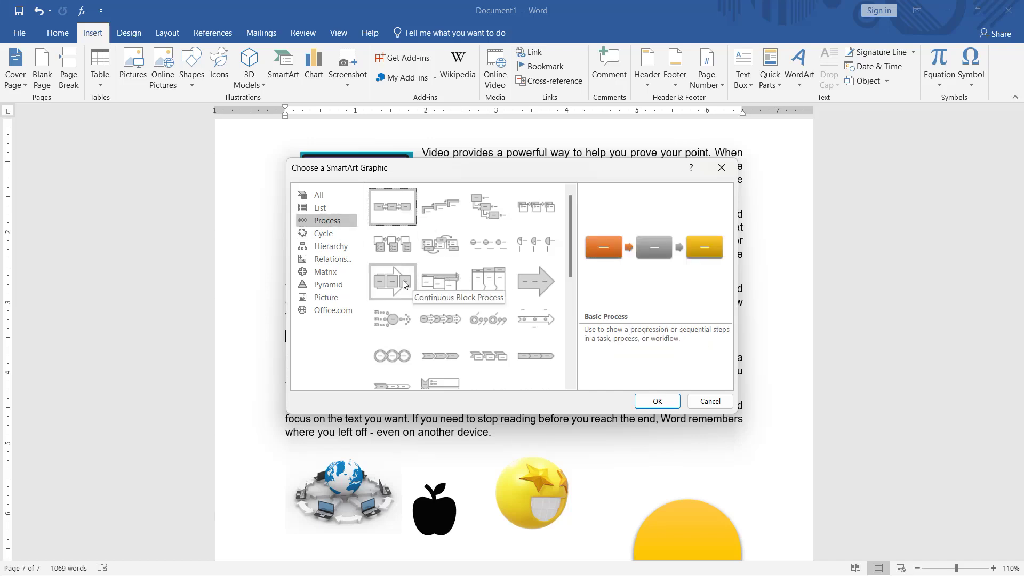
pyautogui.click(656, 402)
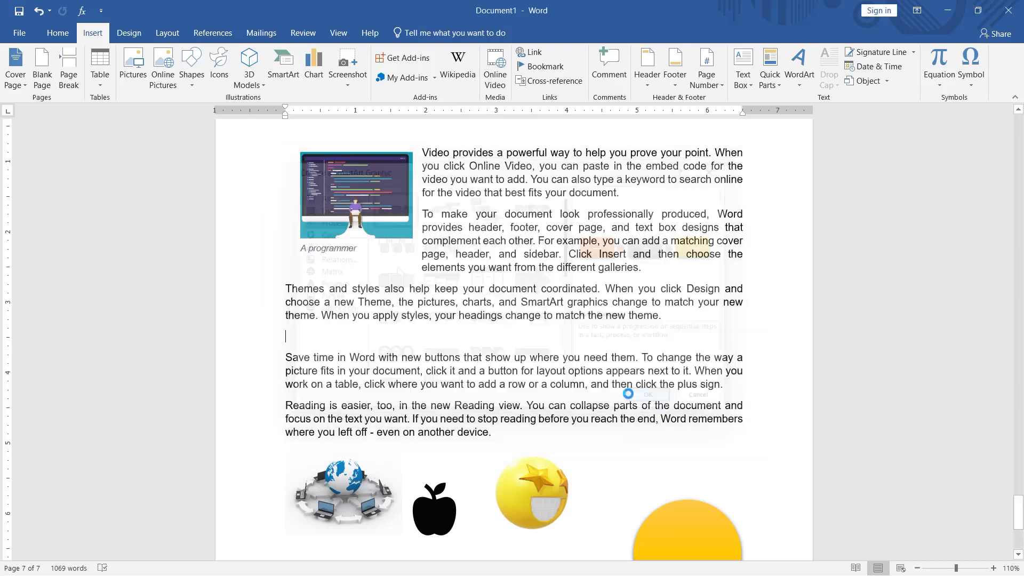
# Step: Make the process diagram frame shorter and widen it across the text width
pyautogui.scroll(-5, 760, 441)
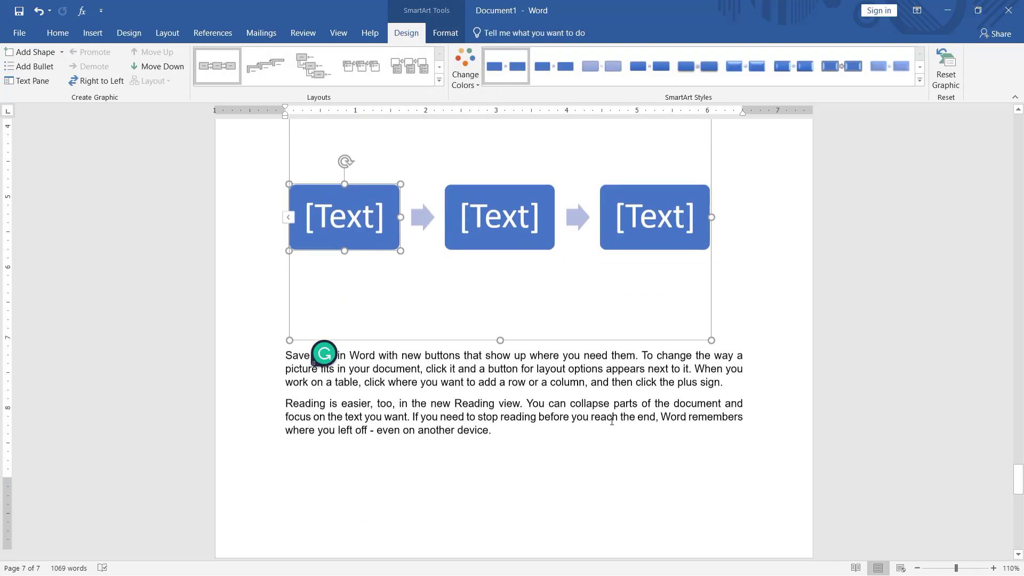
pyautogui.click(493, 287)
pyautogui.scroll(-1, 493, 287)
pyautogui.scroll(-1, 498, 231)
pyautogui.scroll(1, 533, 320)
pyautogui.scroll(4, 519, 396)
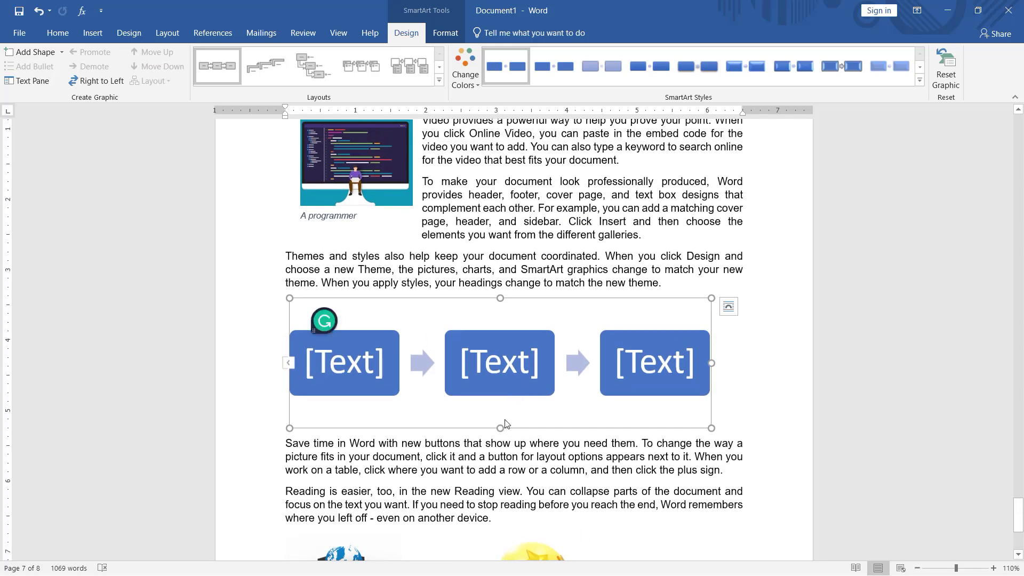
pyautogui.moveTo(499, 427); pyautogui.dragTo(504, 388)
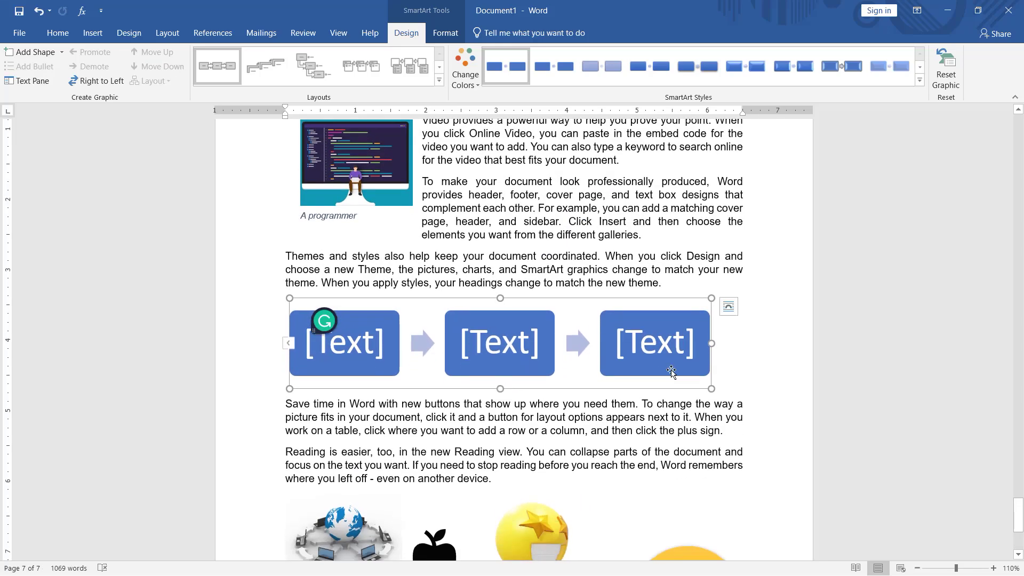
pyautogui.moveTo(711, 344); pyautogui.dragTo(750, 344)
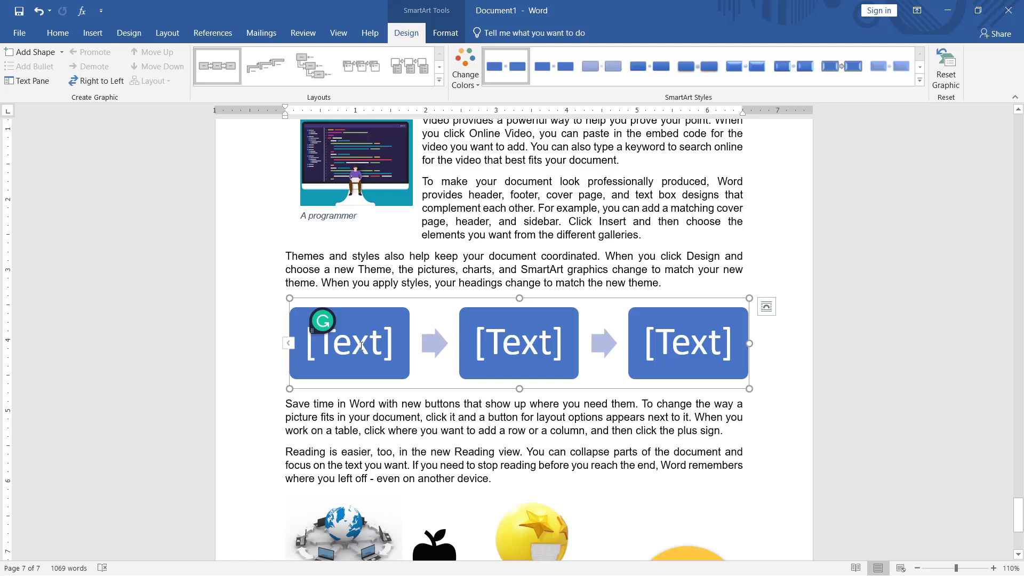
# Step: Label the diagram steps Primary Election, Campaign and Secondary Election
pyautogui.click(361, 346)
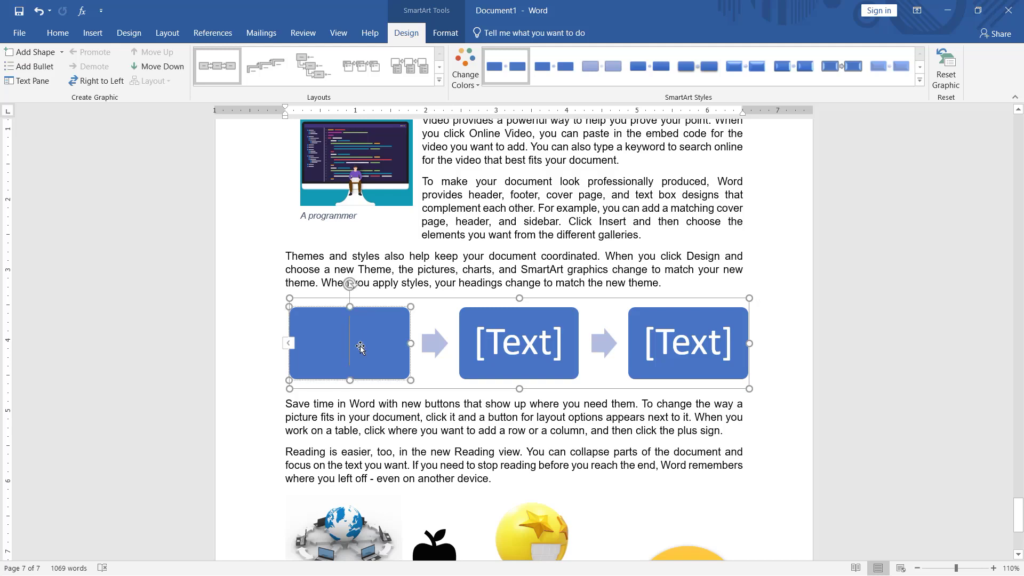
pyautogui.write('Primary')
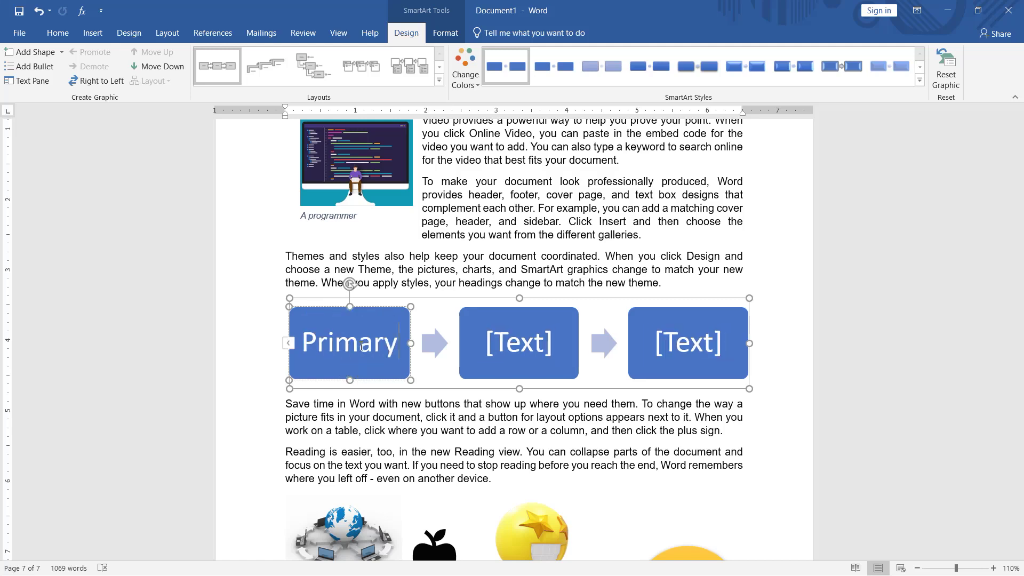
pyautogui.write(' Election')
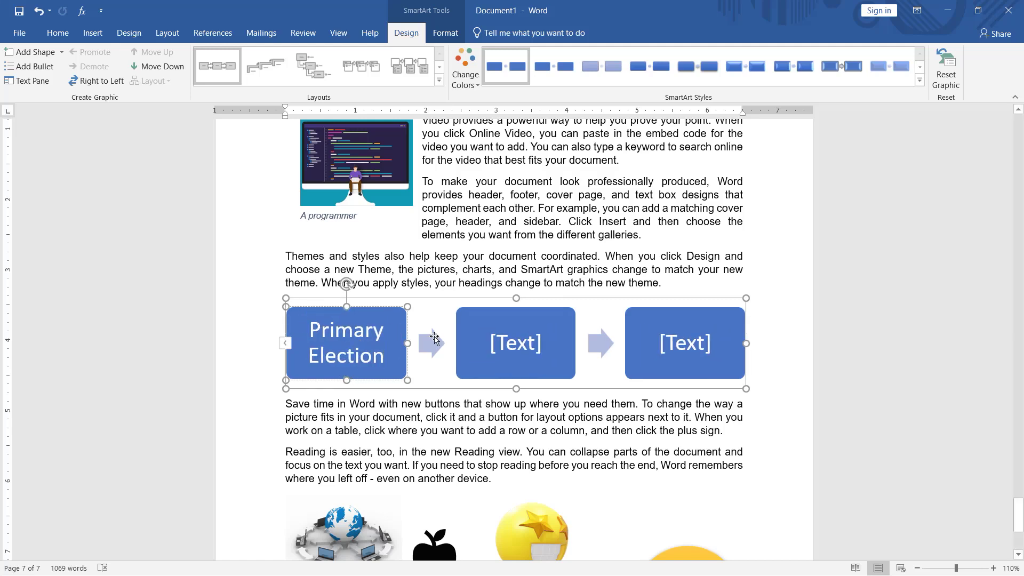
pyautogui.click(524, 336)
pyautogui.click(683, 377)
pyautogui.write('Secondary Election')
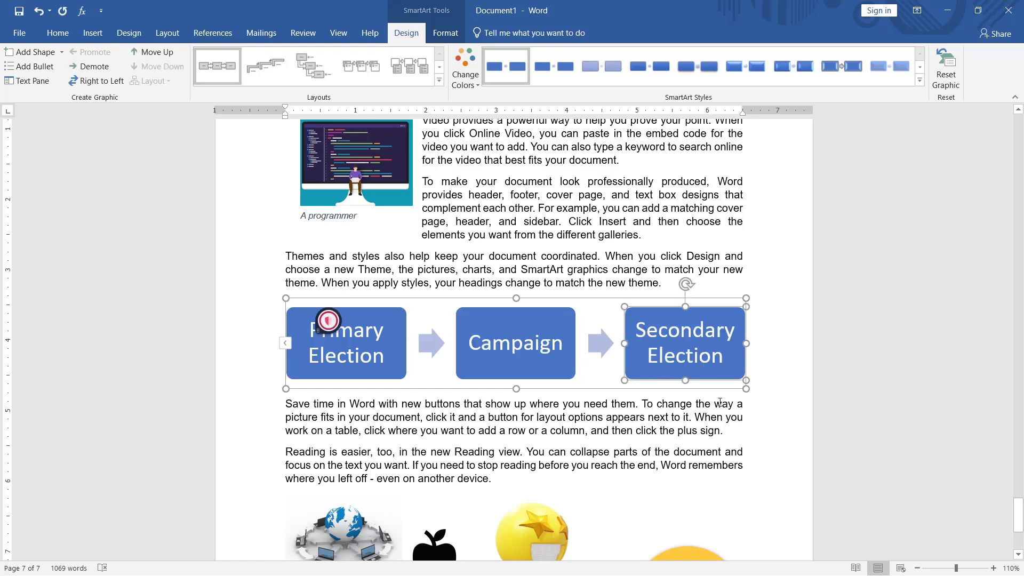
pyautogui.click(772, 376)
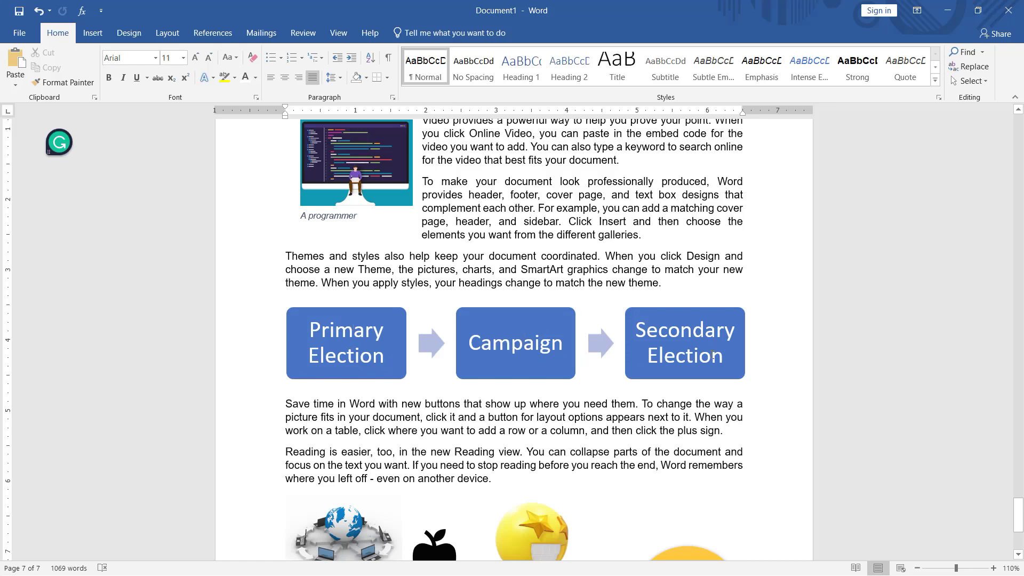
# Step: Place the insertion point below the Reading view paragraph on page 5
pyautogui.scroll(-2, 760, 404)
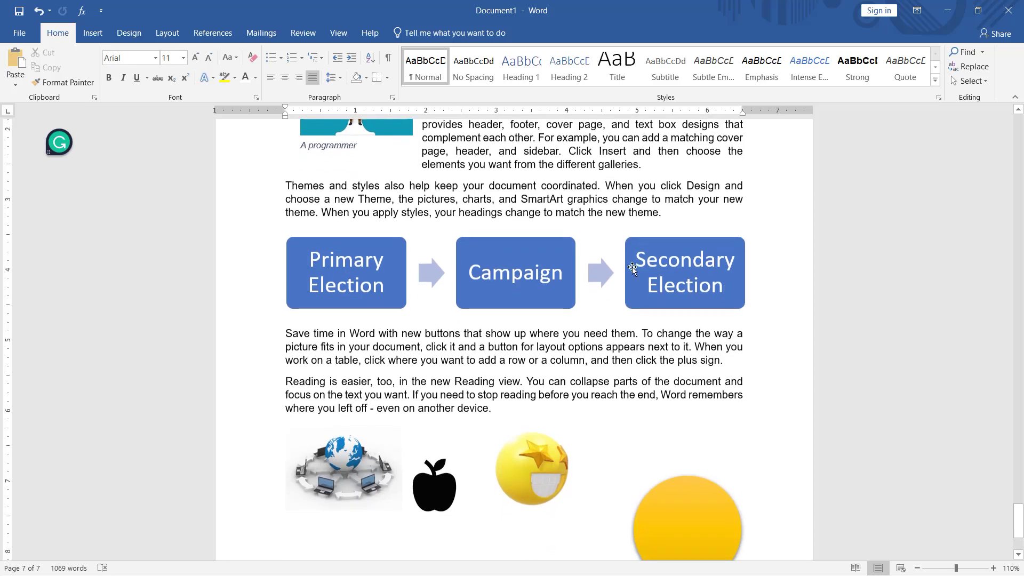
pyautogui.scroll(-2, 632, 397)
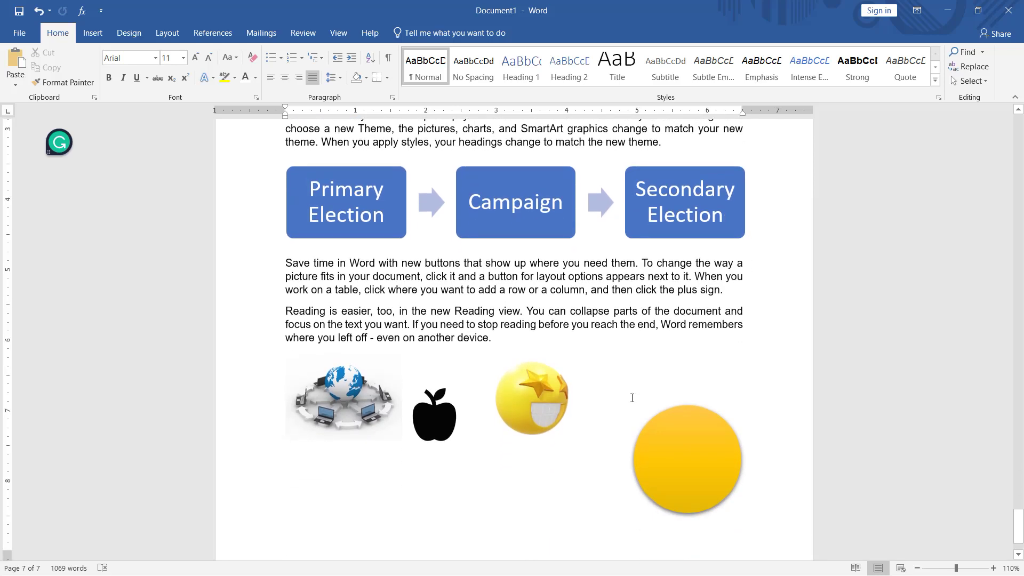
pyautogui.scroll(2, 624, 400)
pyautogui.scroll(4, 611, 405)
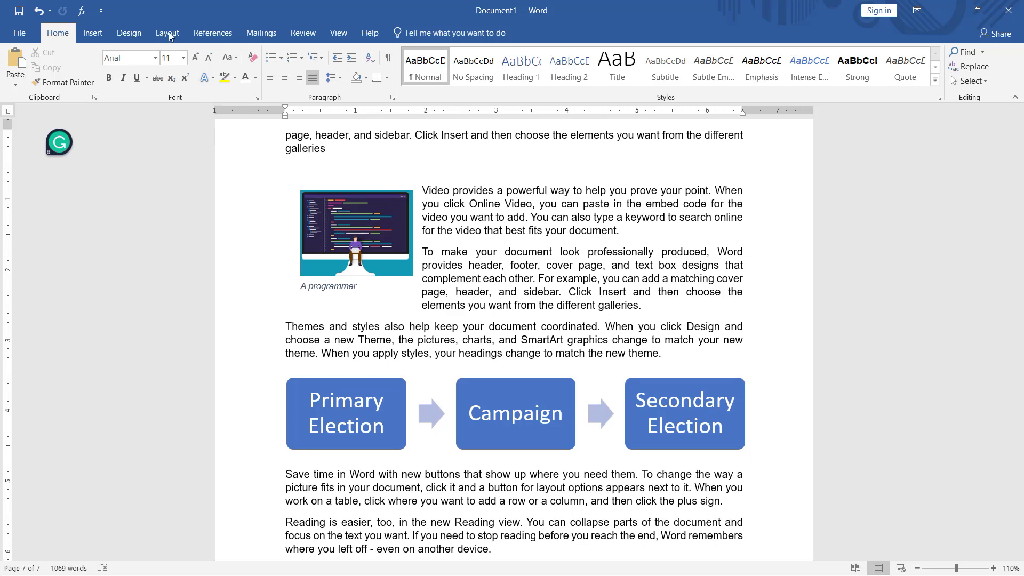
pyautogui.click(93, 33)
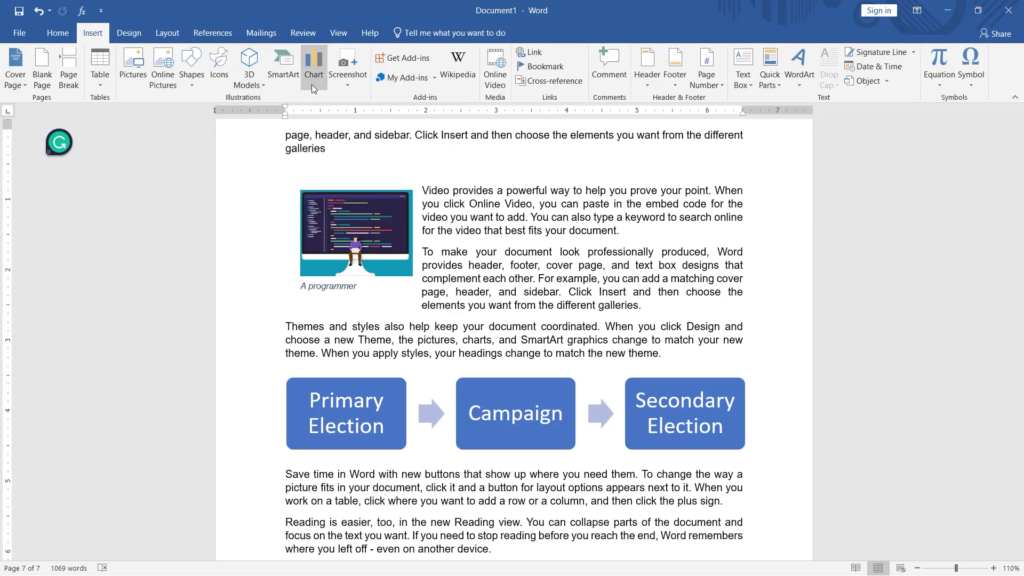
pyautogui.scroll(-1, 533, 262)
pyautogui.scroll(5, 533, 261)
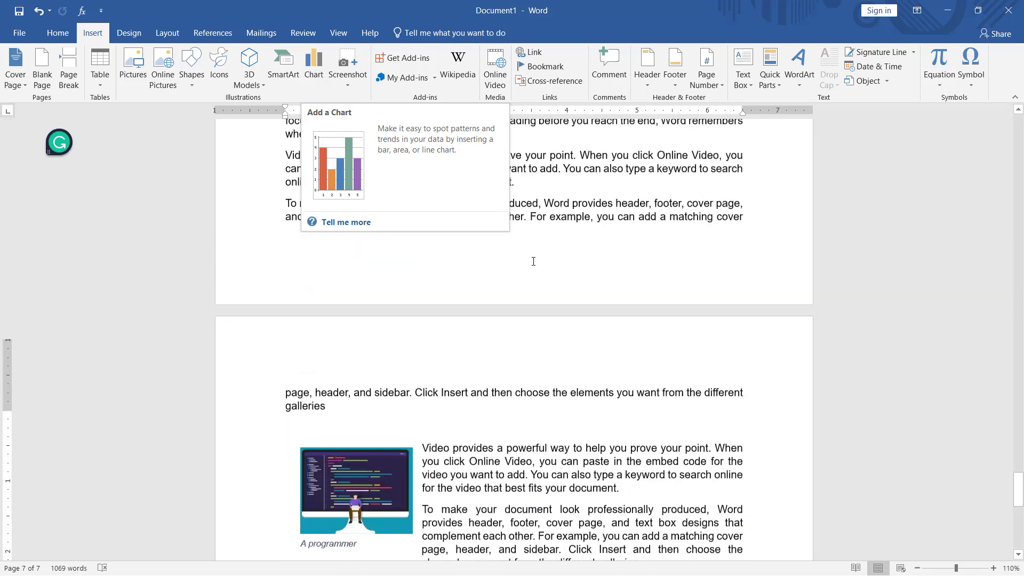
pyautogui.scroll(5, 533, 261)
pyautogui.scroll(5, 533, 262)
pyautogui.scroll(3, 533, 261)
pyautogui.click(58, 33)
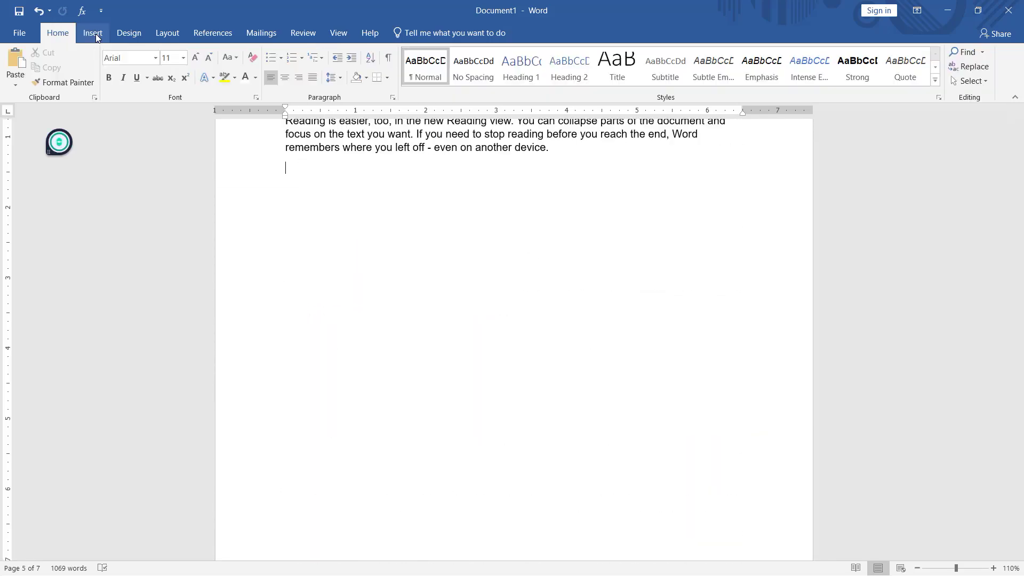
pyautogui.click(95, 34)
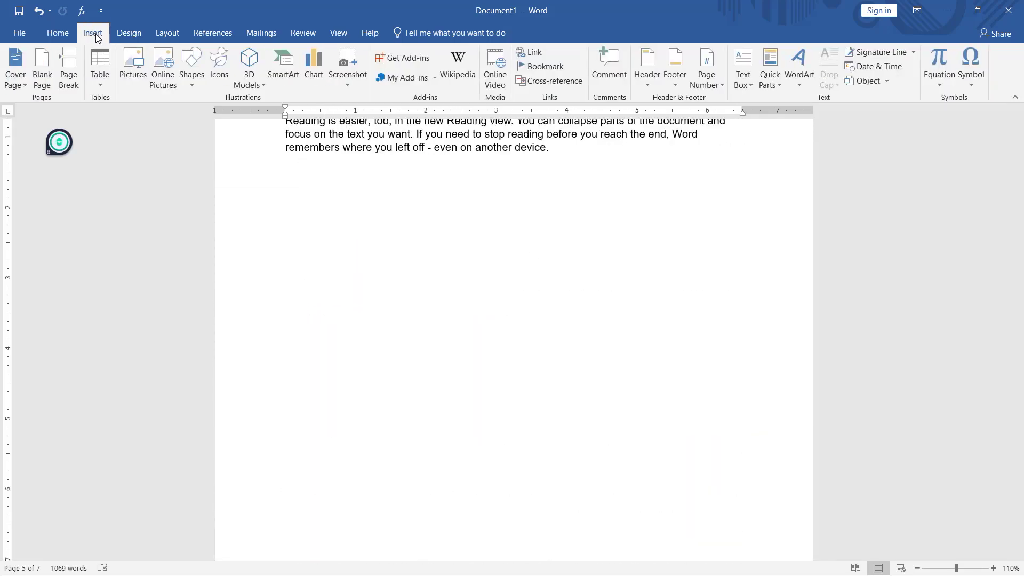
# Step: Insert a Clustered Column chart with its sample data sheet open
pyautogui.click(315, 73)
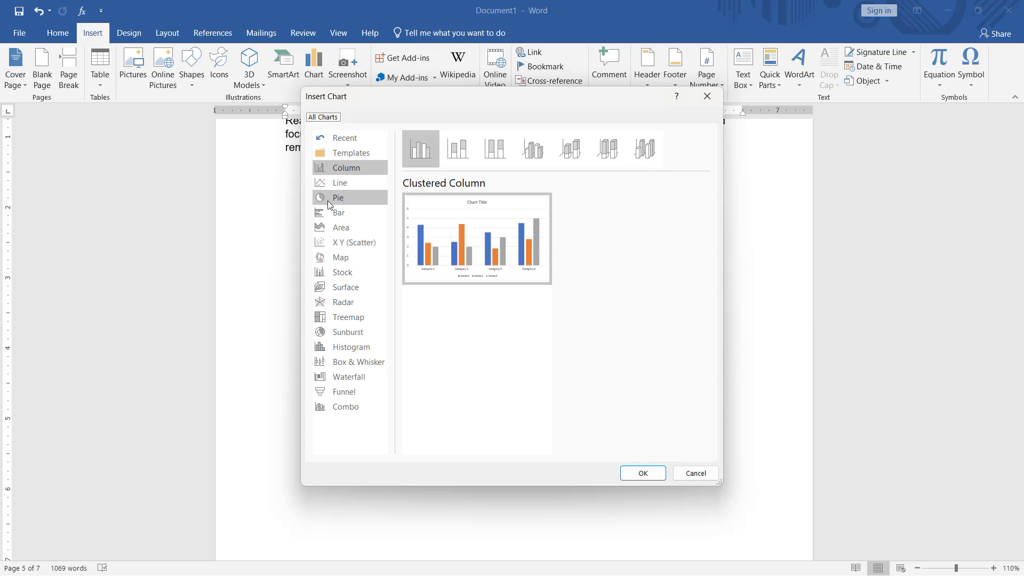
pyautogui.click(339, 377)
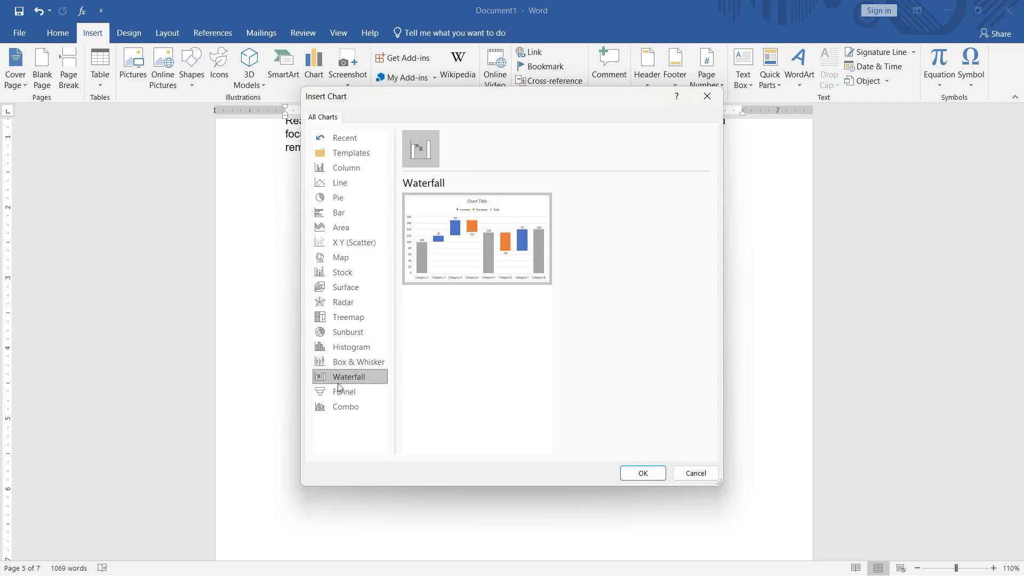
pyautogui.click(339, 393)
pyautogui.click(341, 408)
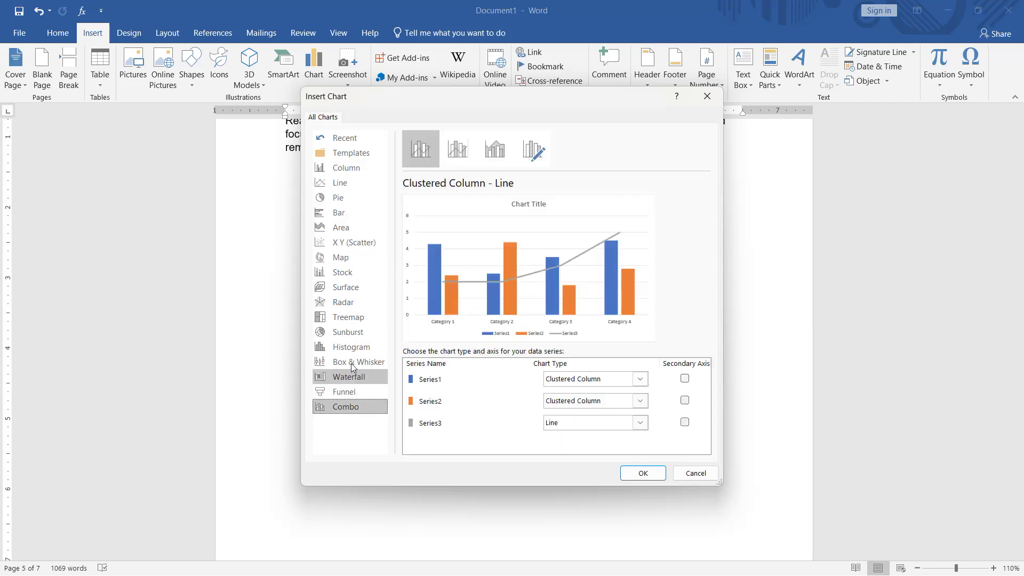
pyautogui.click(363, 303)
pyautogui.click(355, 271)
pyautogui.click(353, 243)
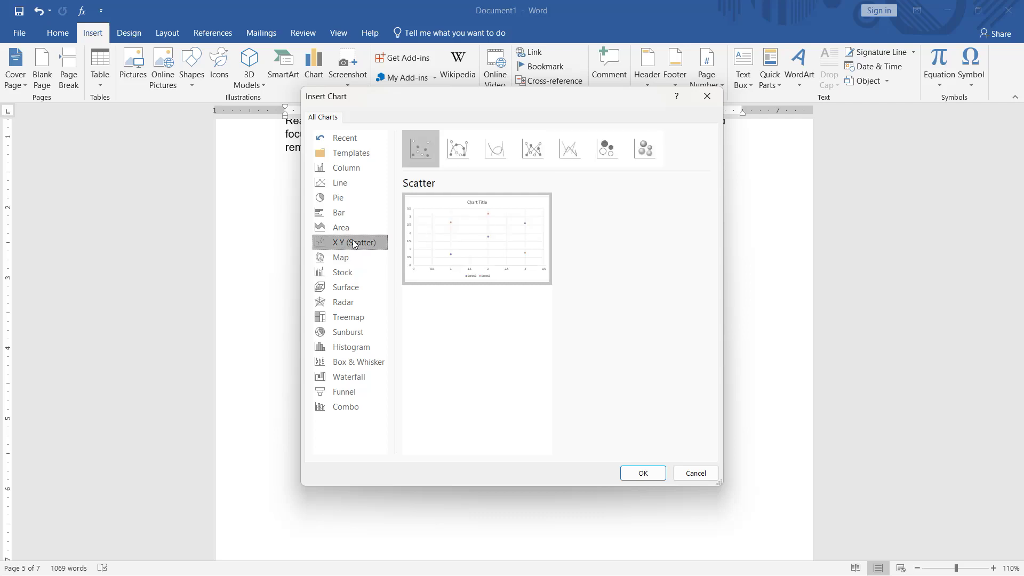
pyautogui.click(343, 212)
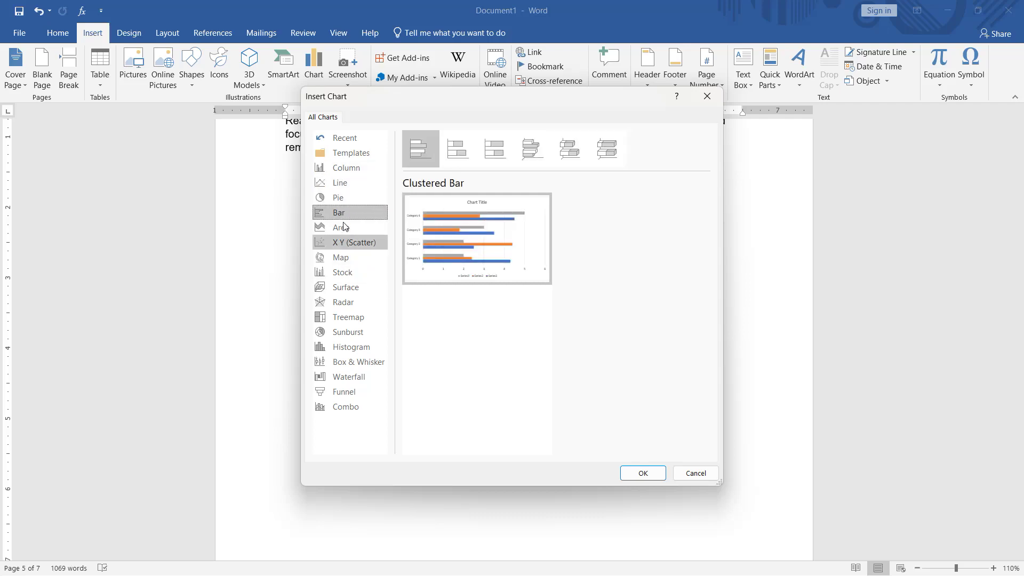
pyautogui.click(336, 168)
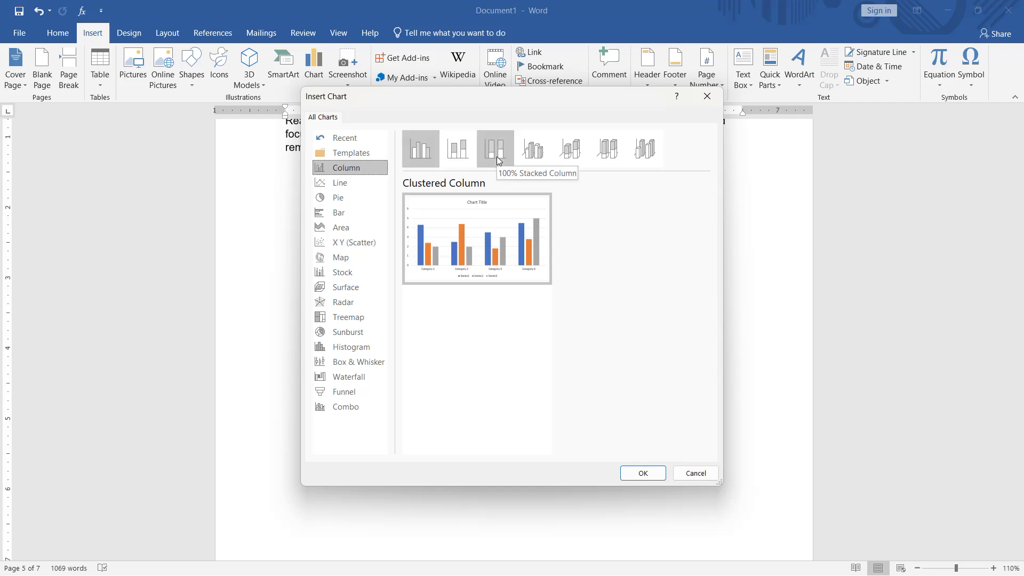
pyautogui.press('Return')
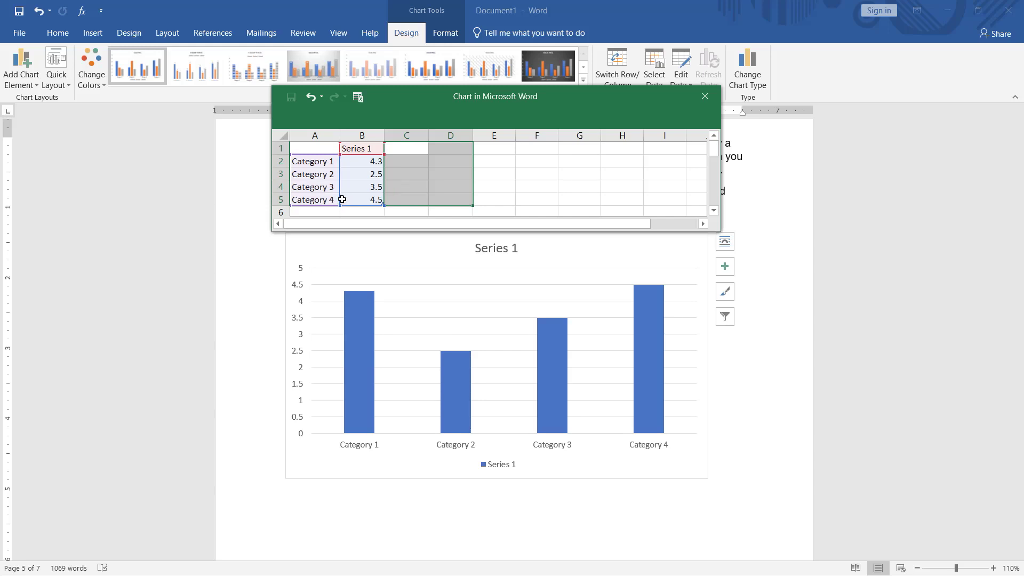
# Step: Label the data sheet headers States in A1 and Population in B1
pyautogui.click(323, 164)
pyautogui.click(316, 146)
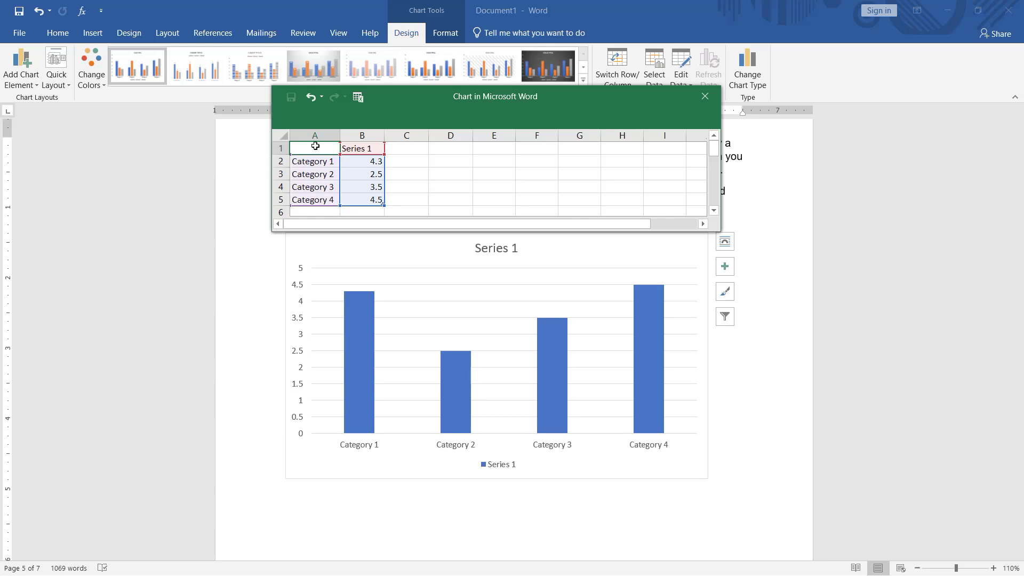
pyautogui.write('Sta')
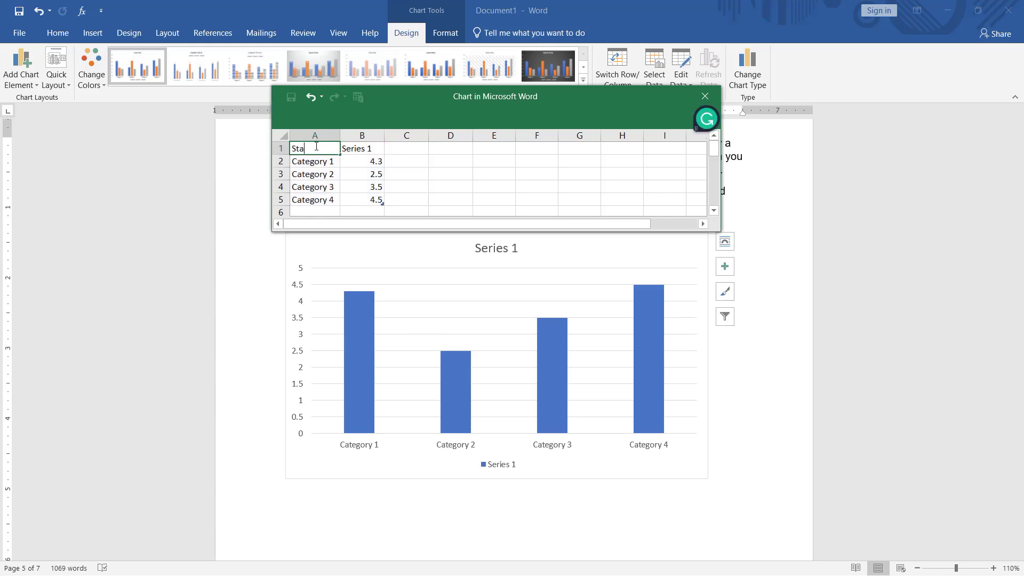
pyautogui.write('tes')
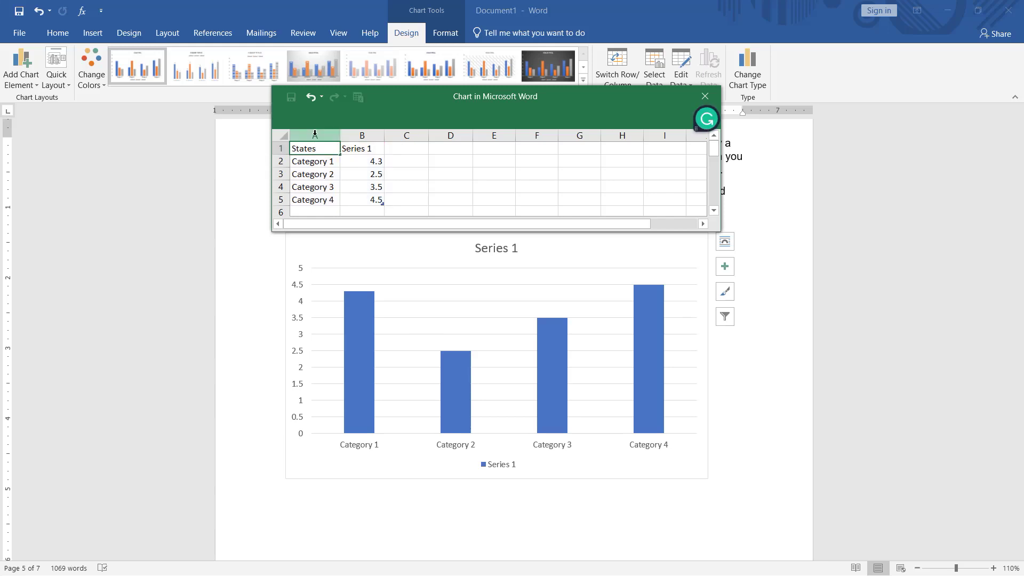
pyautogui.click(365, 149)
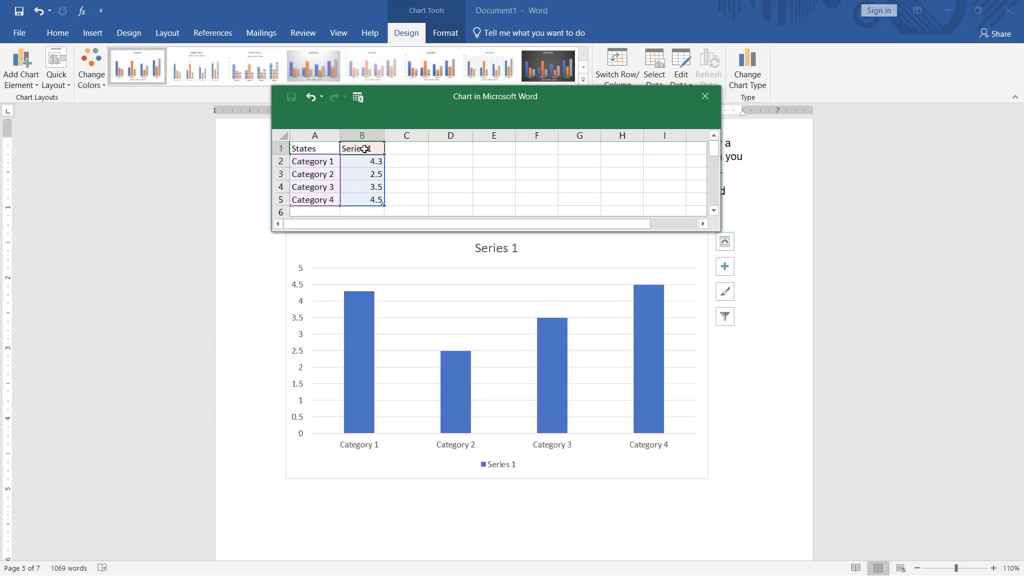
pyautogui.write('Population')
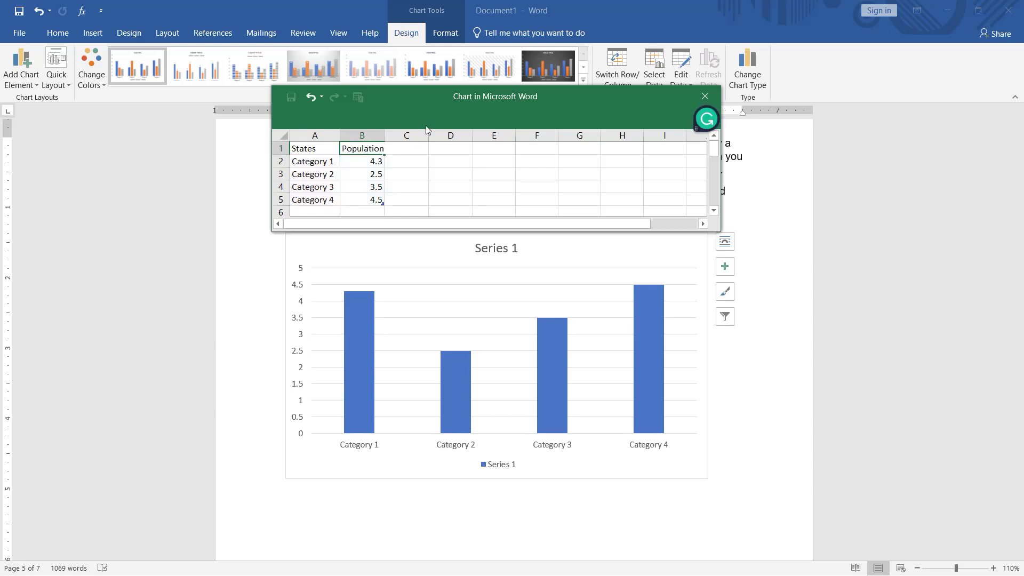
# Step: Enter the categories Kano, Jigawa, Kogi and Yobe in A2:A5
pyautogui.click(318, 164)
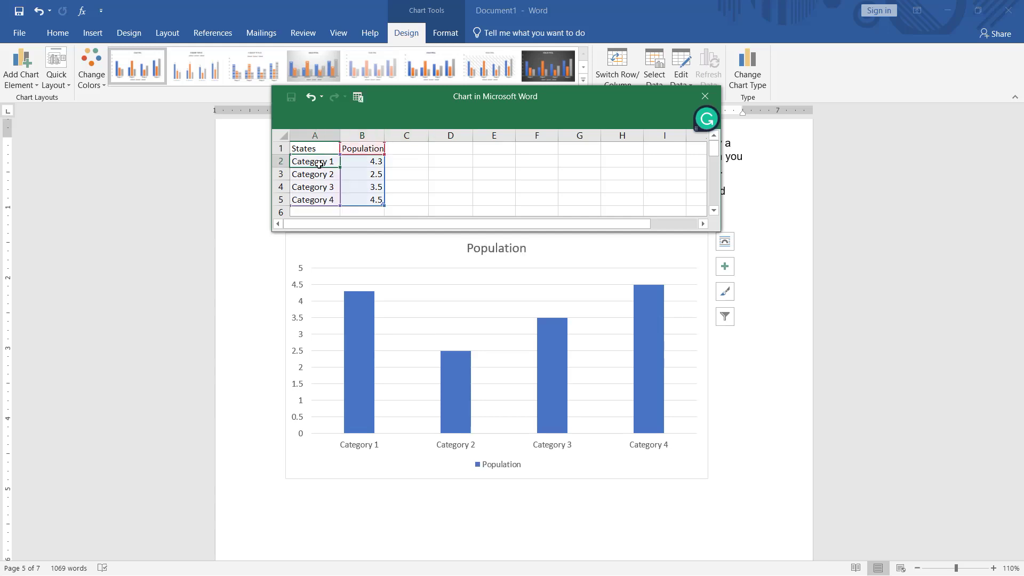
pyautogui.write('Kano')
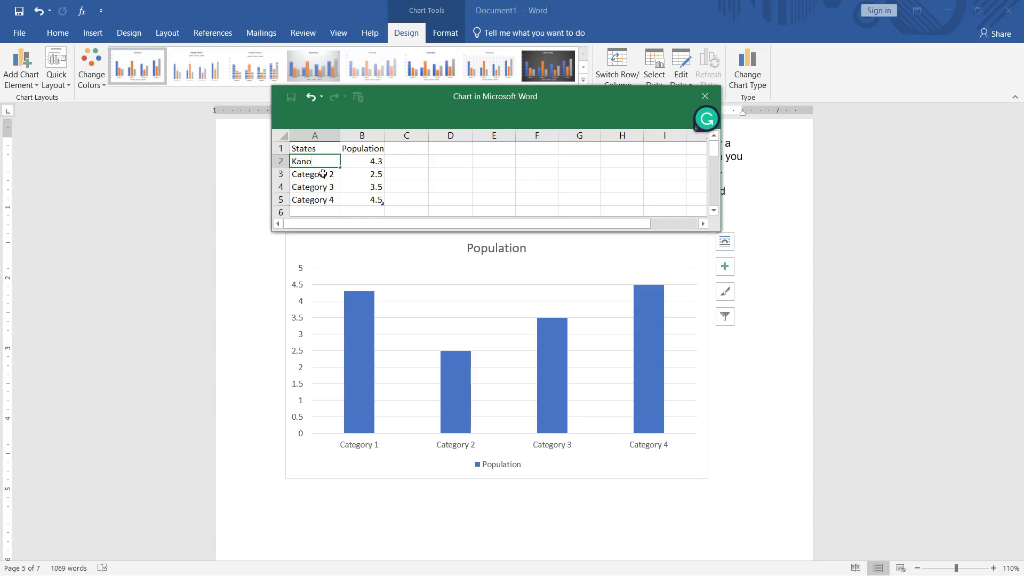
pyautogui.click(322, 174)
pyautogui.write('Jigawa')
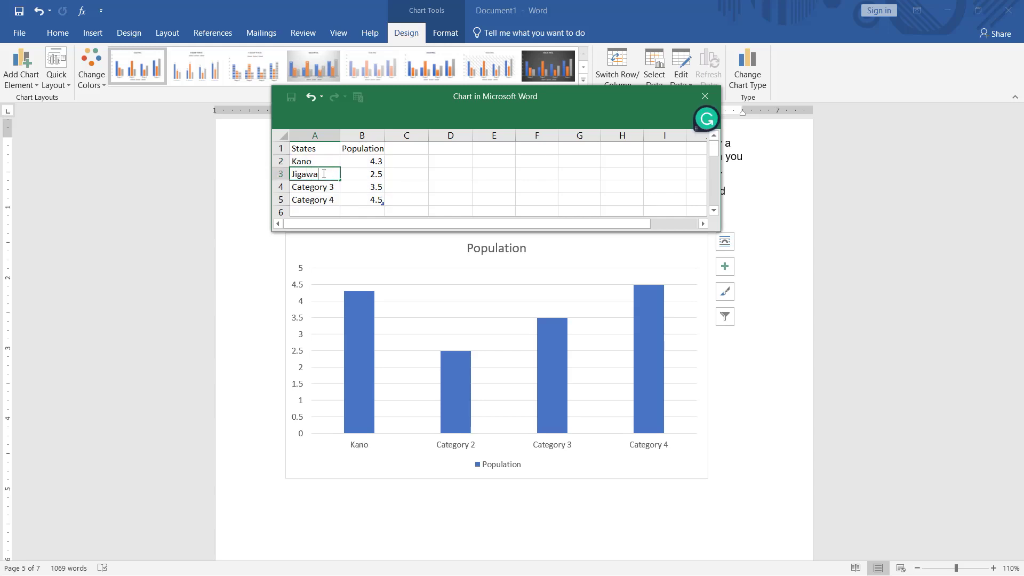
pyautogui.click(325, 190)
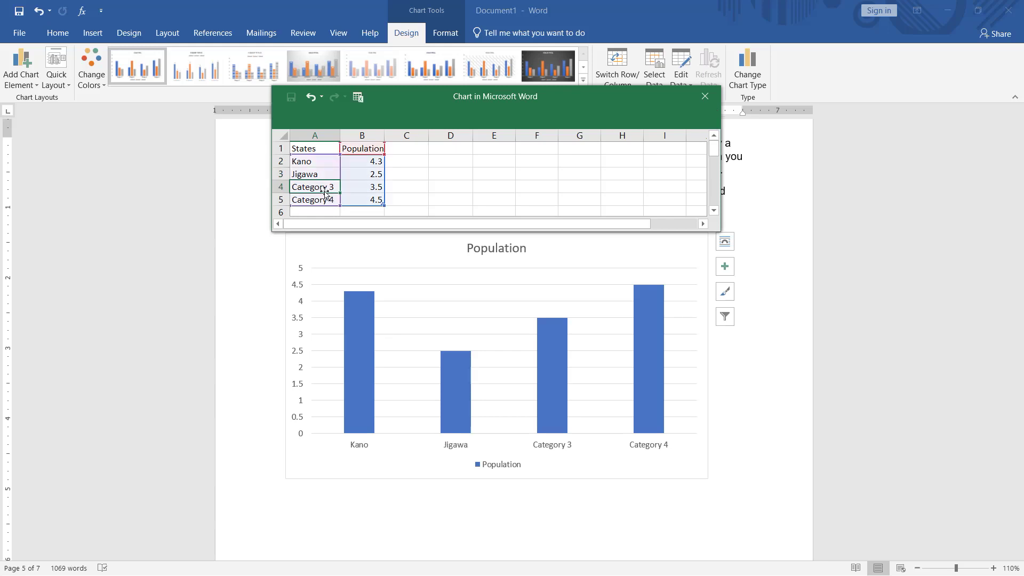
pyautogui.write('Kogi')
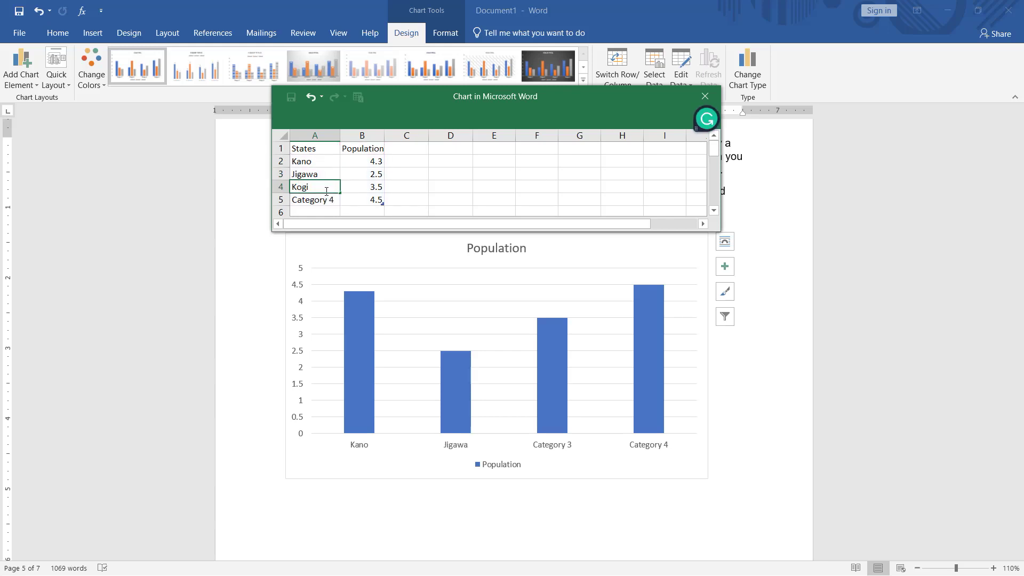
pyautogui.click(329, 204)
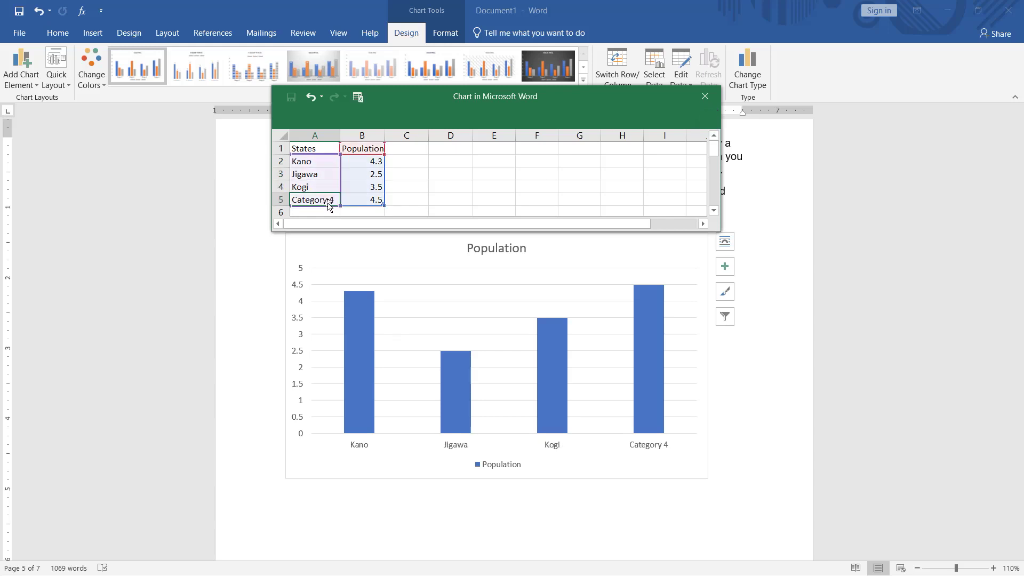
pyautogui.write('Yobe')
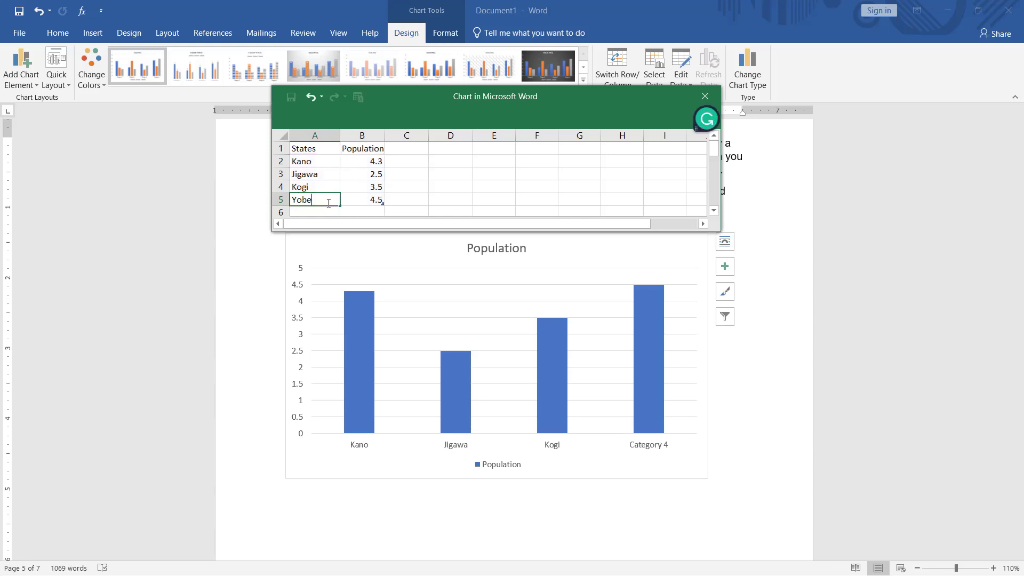
pyautogui.click(371, 161)
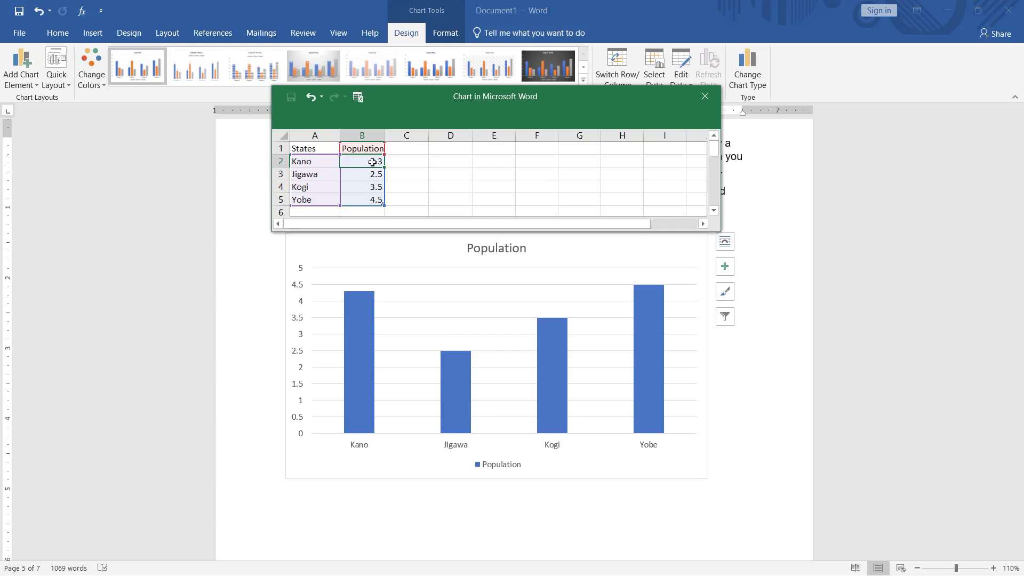
# Step: Enter population 20 for Kano and 5 for Jigawa, then close the chart data sheet
pyautogui.write('20')
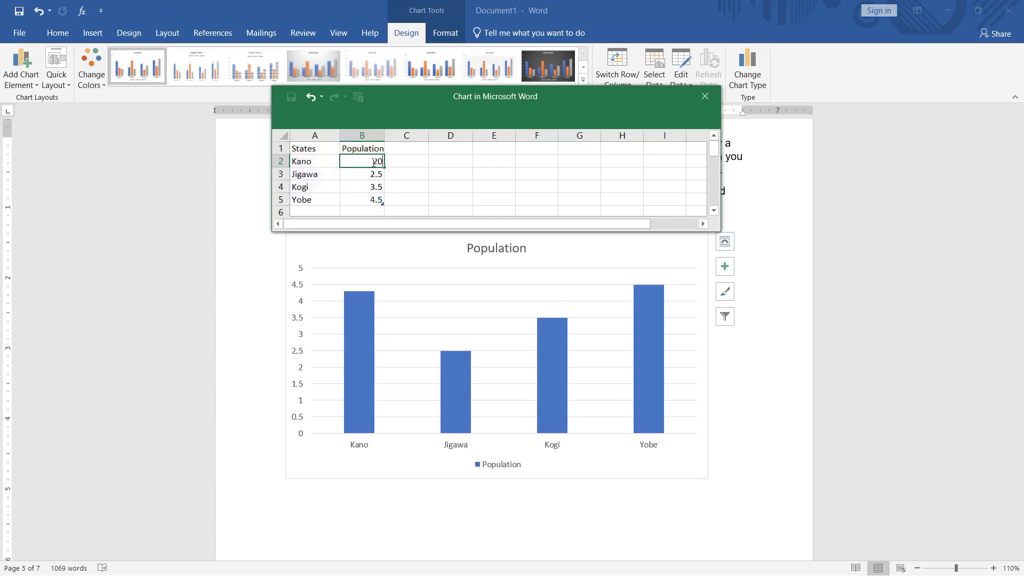
pyautogui.click(374, 176)
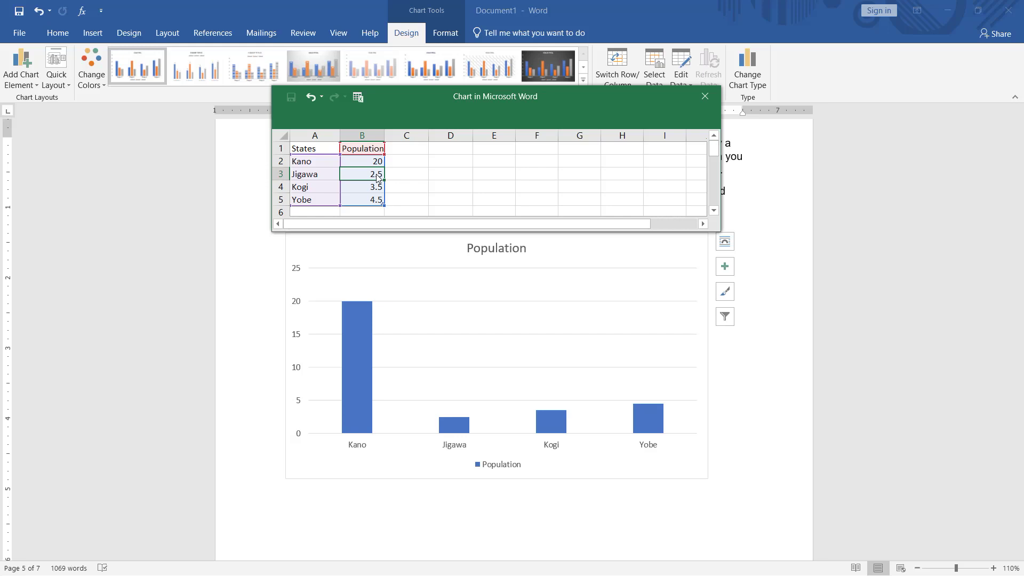
pyautogui.write('6')
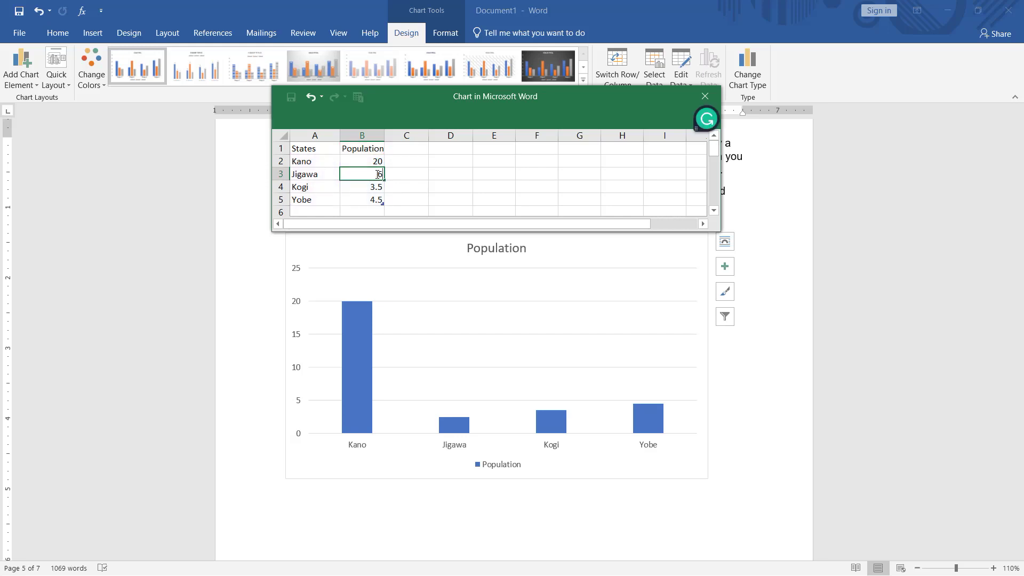
pyautogui.press('BackSpace')
pyautogui.write('5')
pyautogui.press('Return')
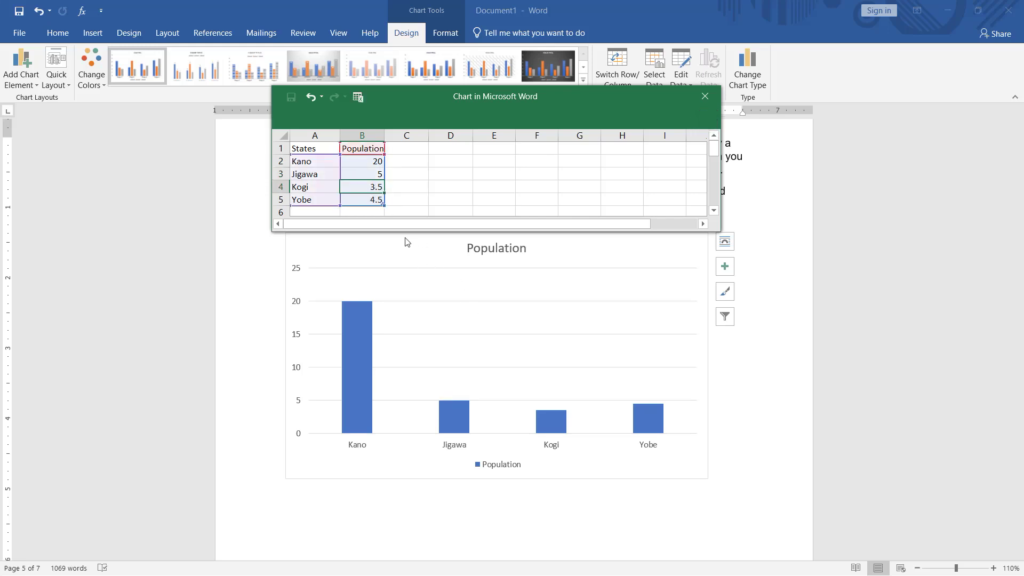
pyautogui.click(373, 201)
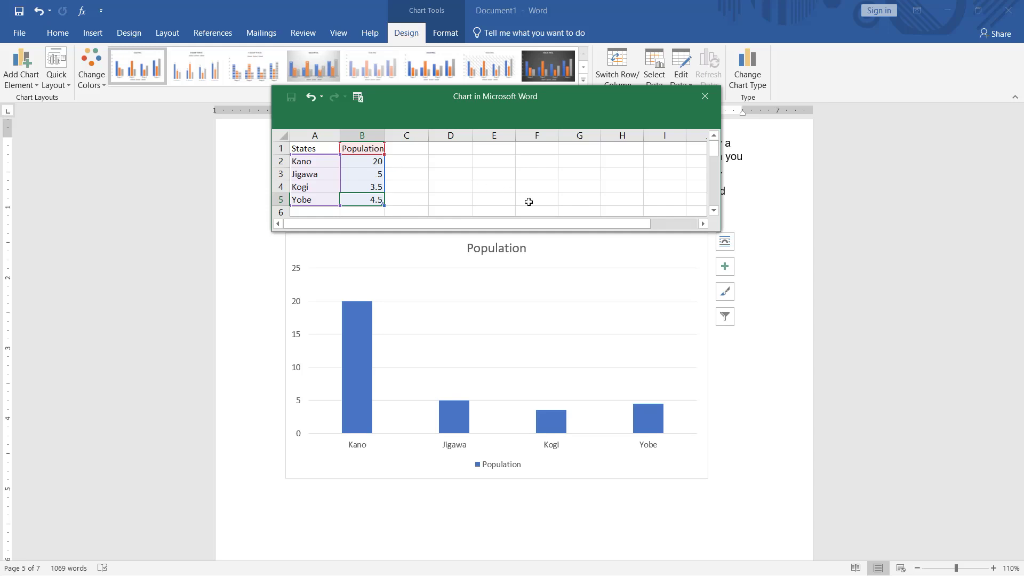
pyautogui.click(704, 97)
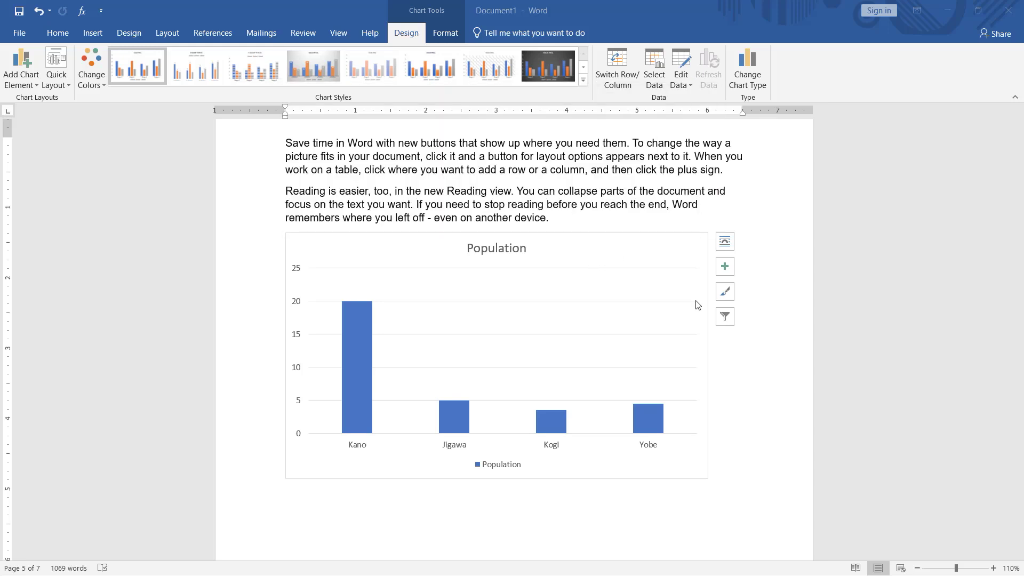
pyautogui.scroll(-3, 656, 377)
pyautogui.scroll(-2, 586, 381)
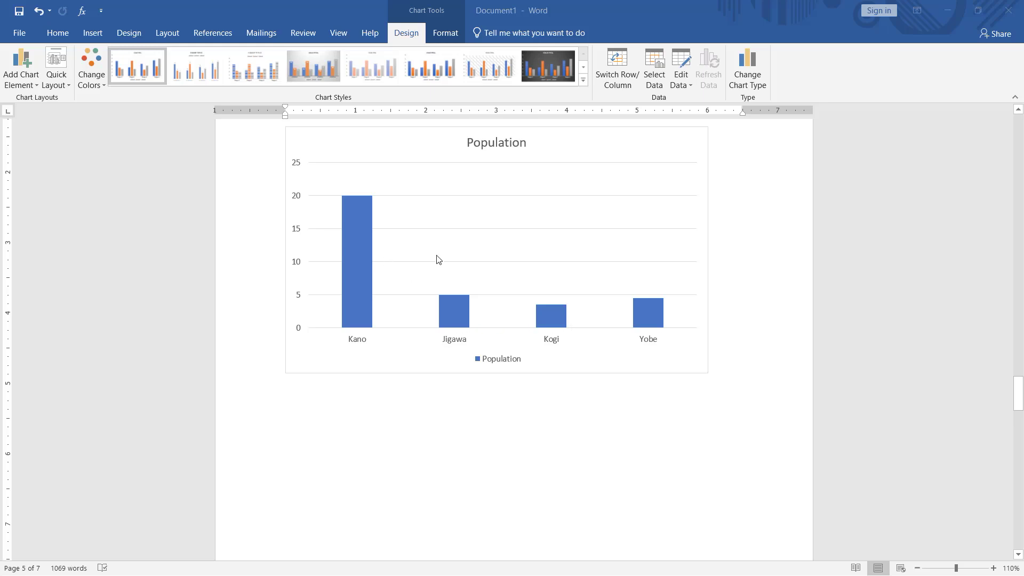
pyautogui.scroll(3, 437, 260)
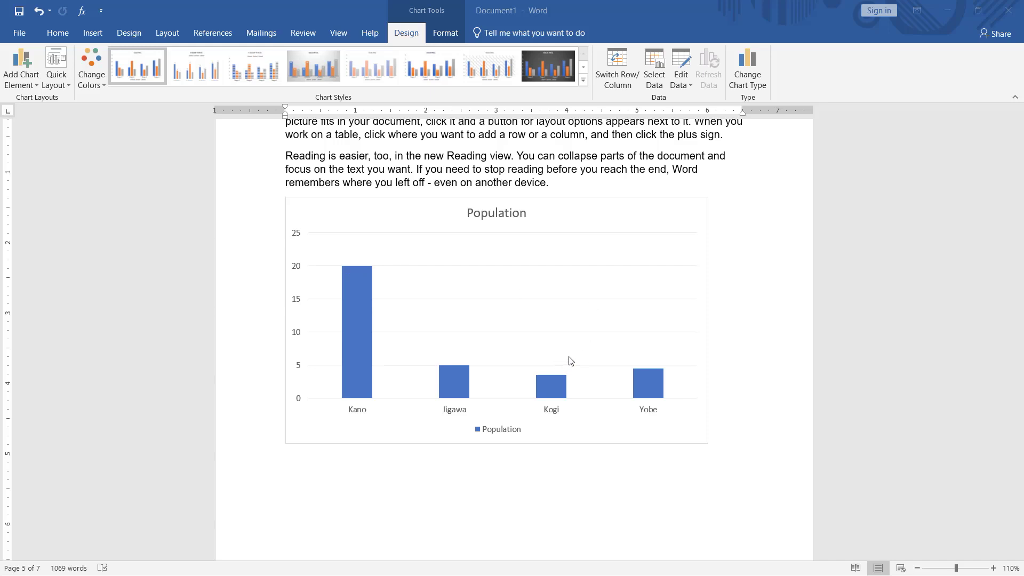
pyautogui.scroll(2, 609, 359)
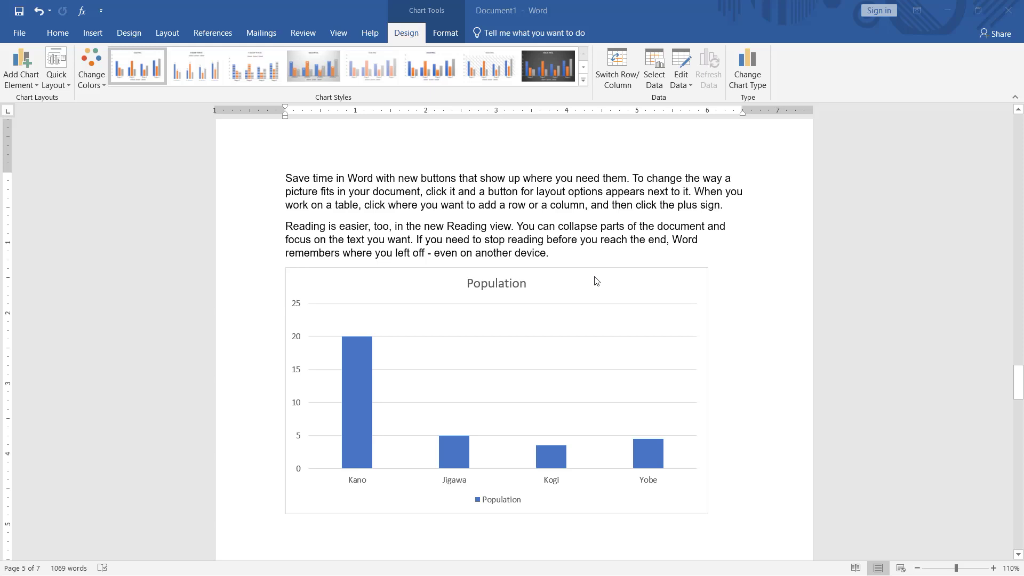
pyautogui.click(597, 281)
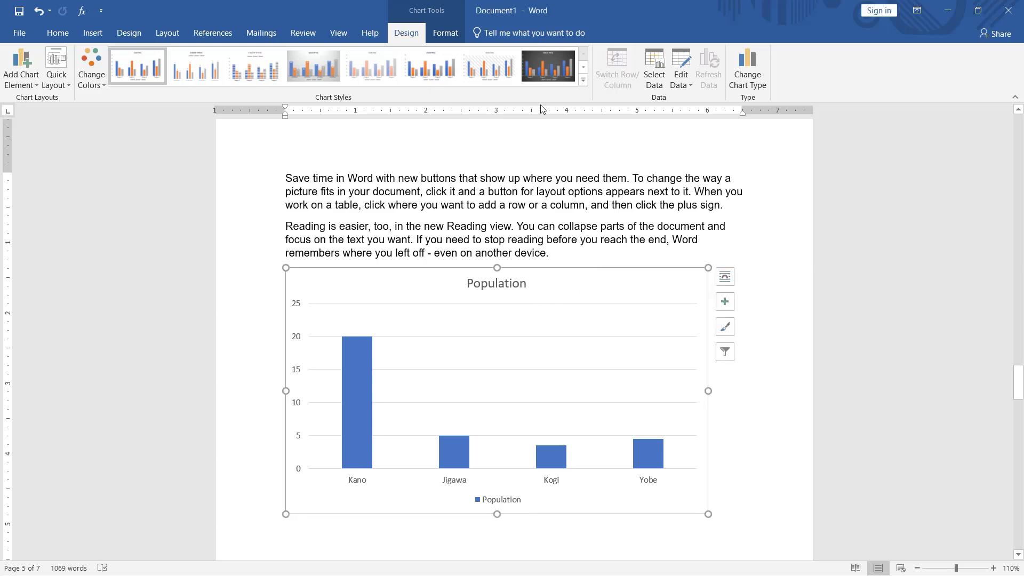
# Step: Apply a dark chart style with filled bars to the Population chart and deselect it
pyautogui.click(431, 37)
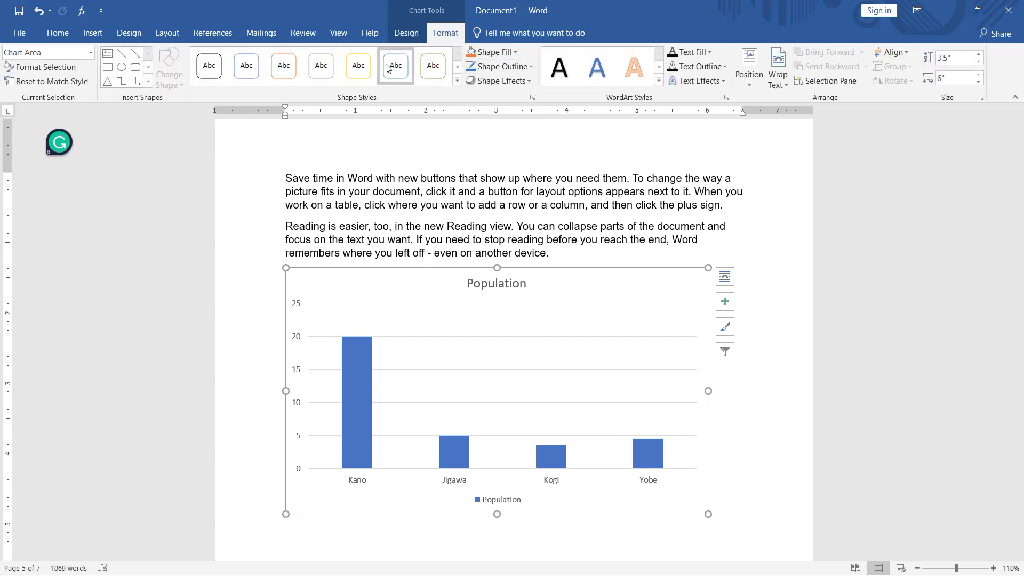
pyautogui.click(406, 32)
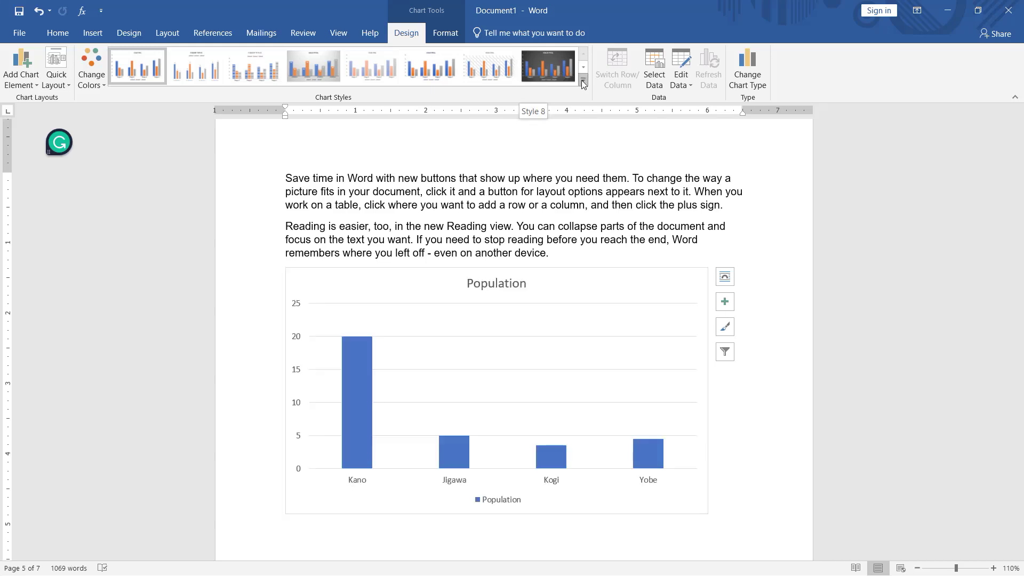
pyautogui.click(582, 81)
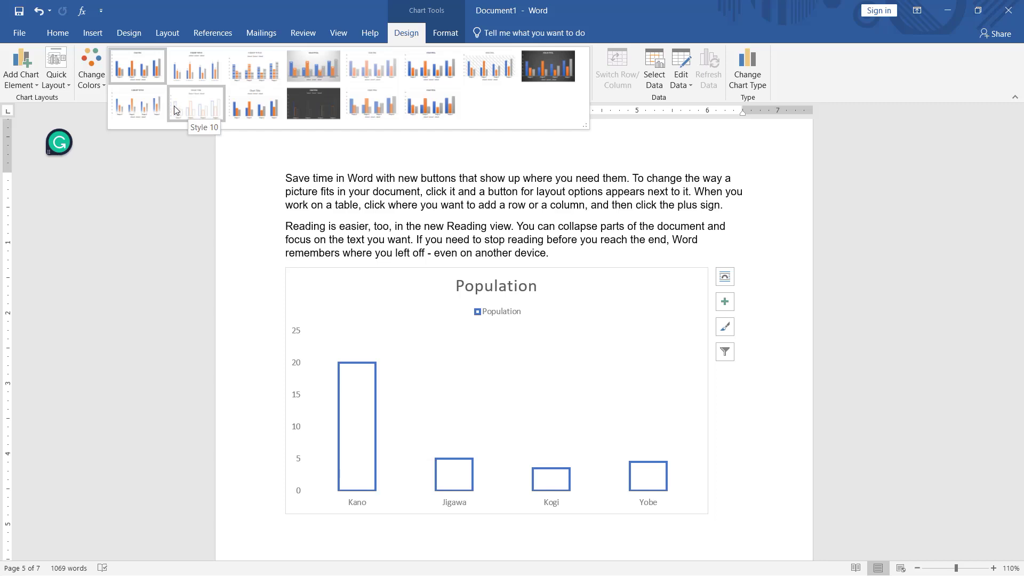
pyautogui.click(312, 104)
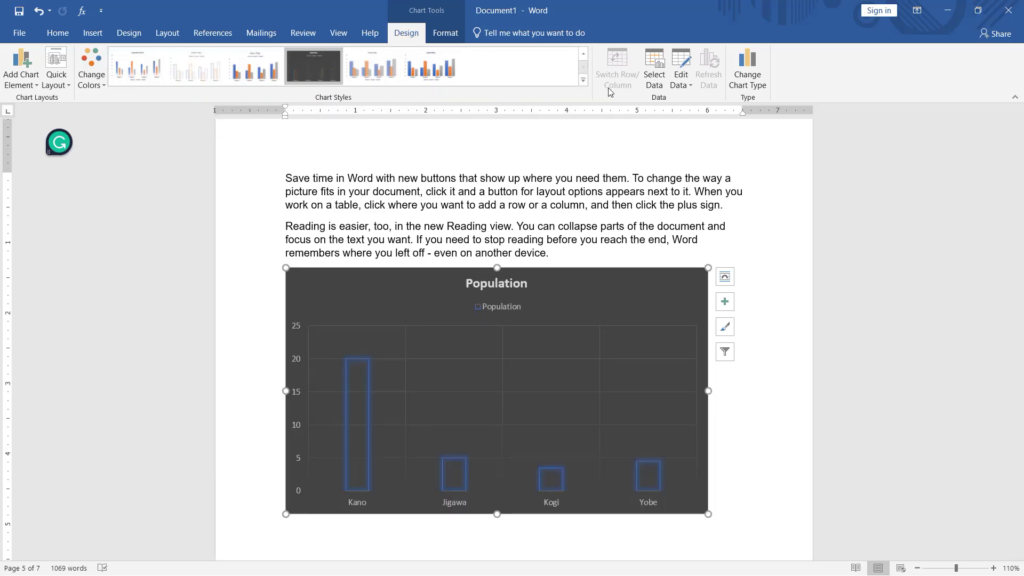
pyautogui.click(584, 57)
pyautogui.click(557, 69)
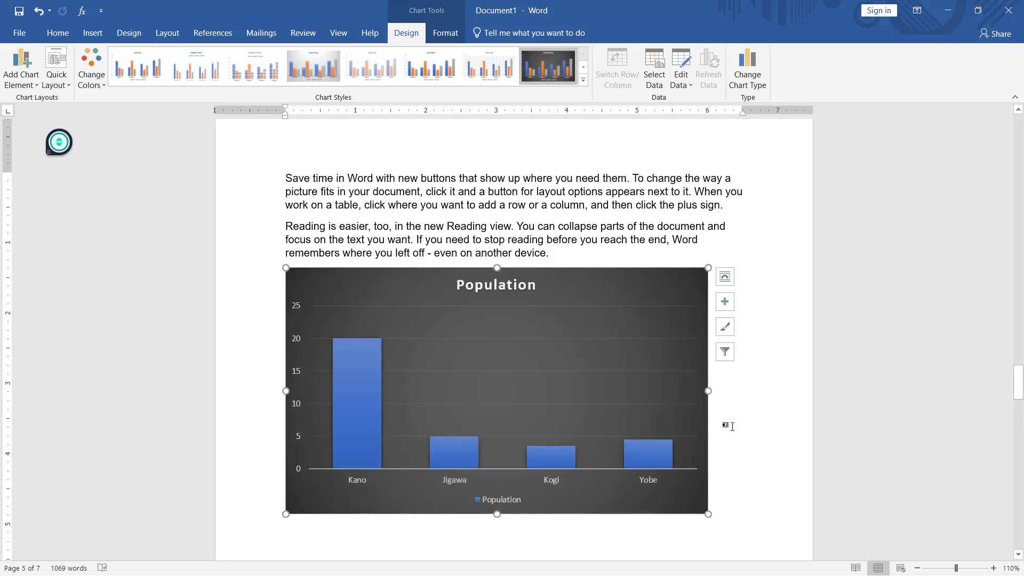
pyautogui.click(600, 255)
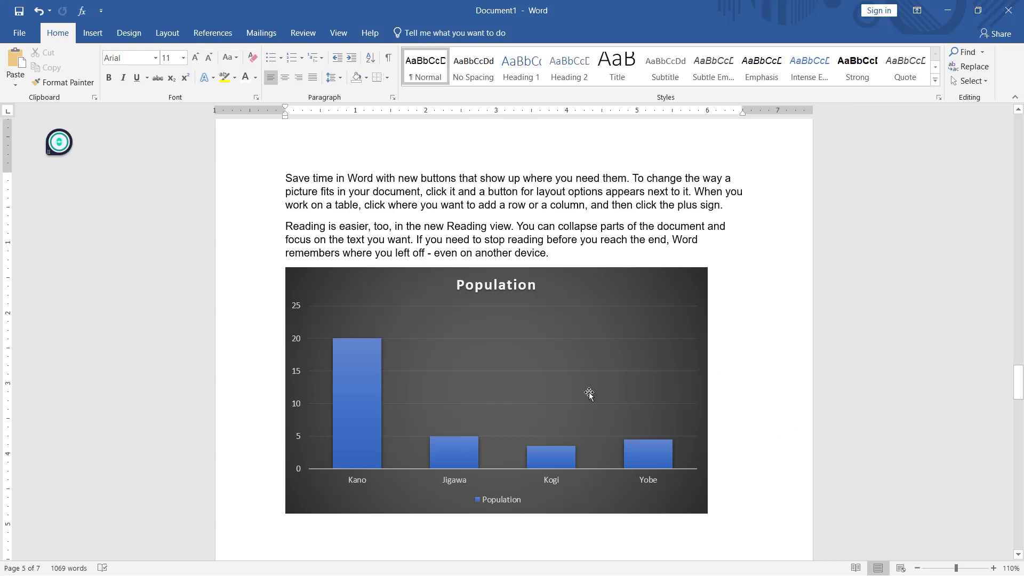
pyautogui.click(94, 33)
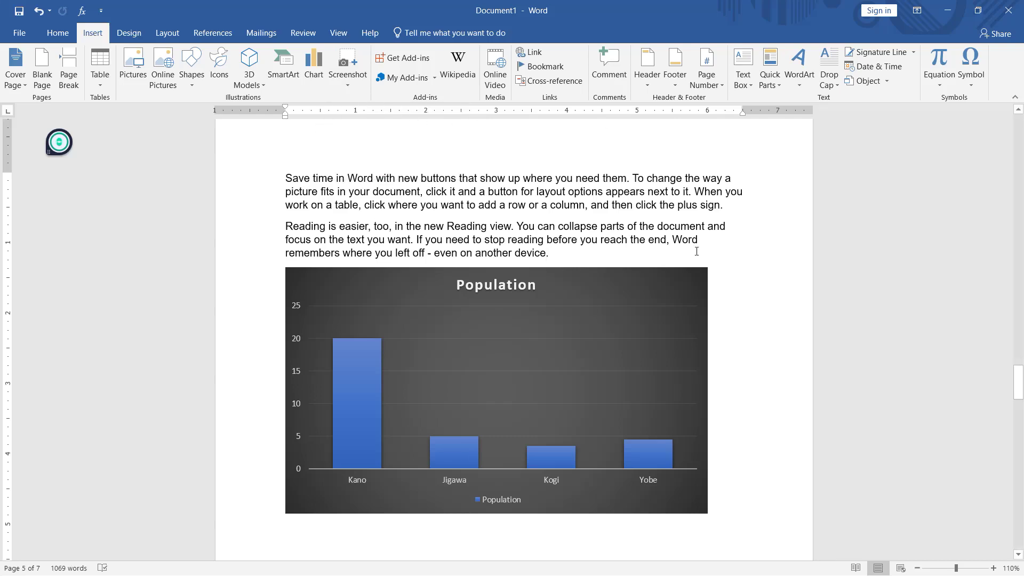
# Step: Insert the Blank design from the built-in Header gallery
pyautogui.click(648, 62)
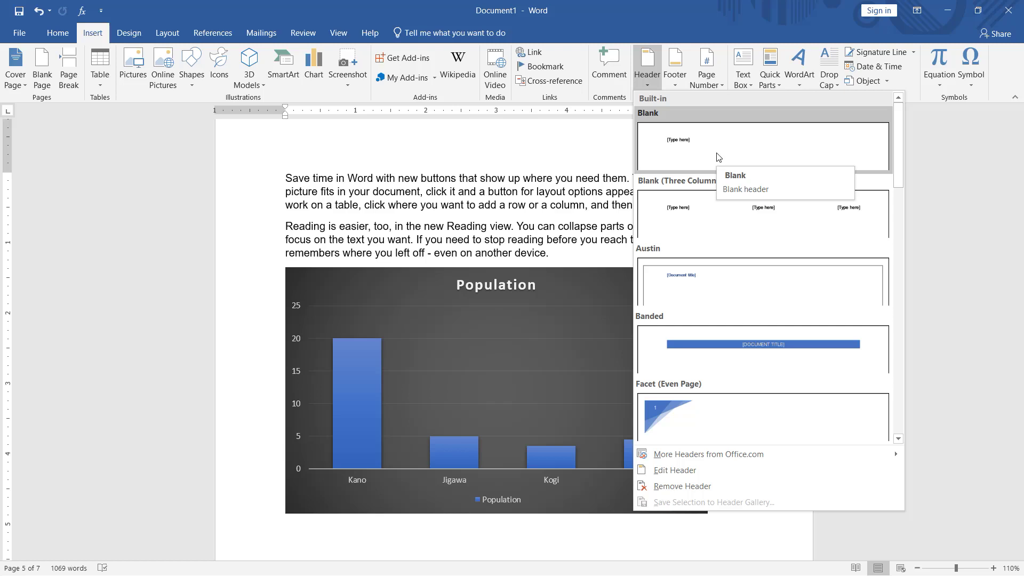
pyautogui.click(719, 144)
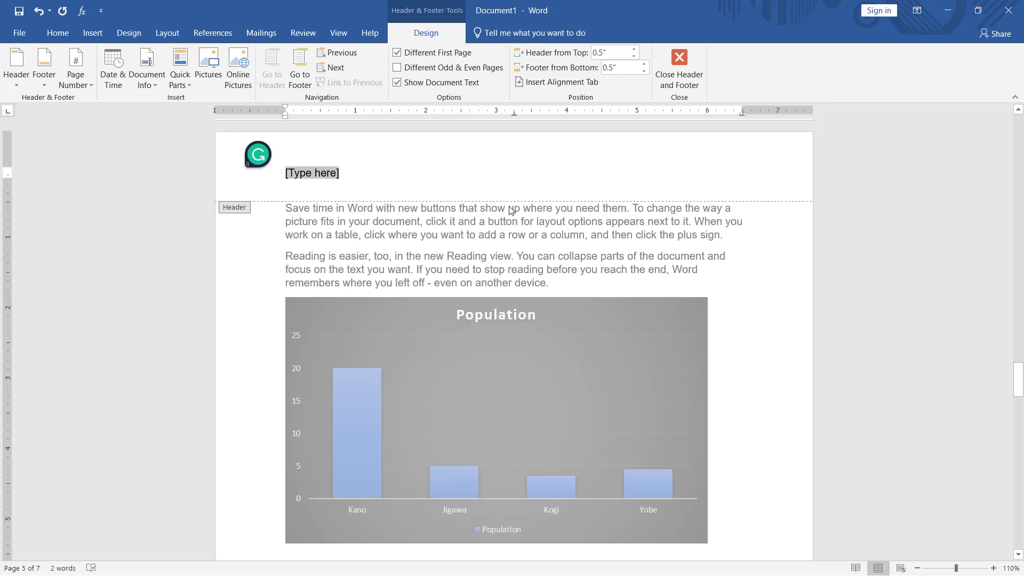
# Step: Type 'Manhajin MS Word' in the header and ignore all spelling flags on Manhajin
pyautogui.write('Manhajin MS Word')
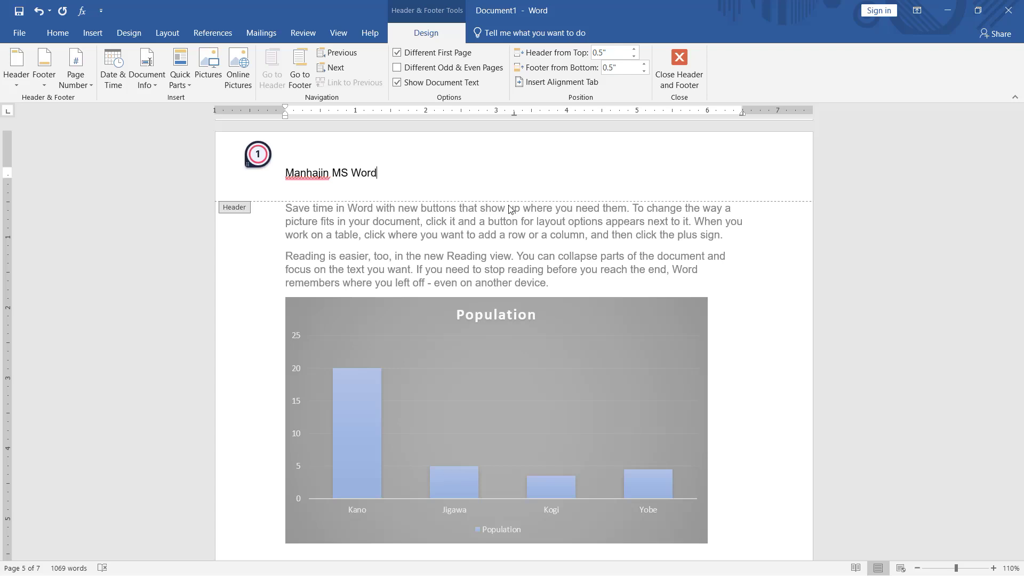
pyautogui.click(689, 85)
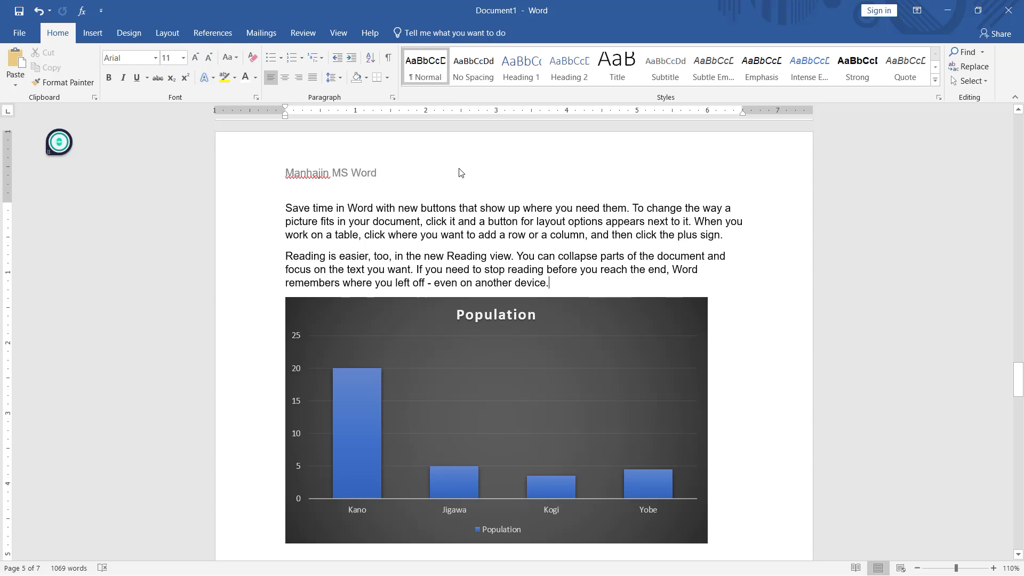
pyautogui.doubleClick(312, 178)
pyautogui.rightClick(312, 178)
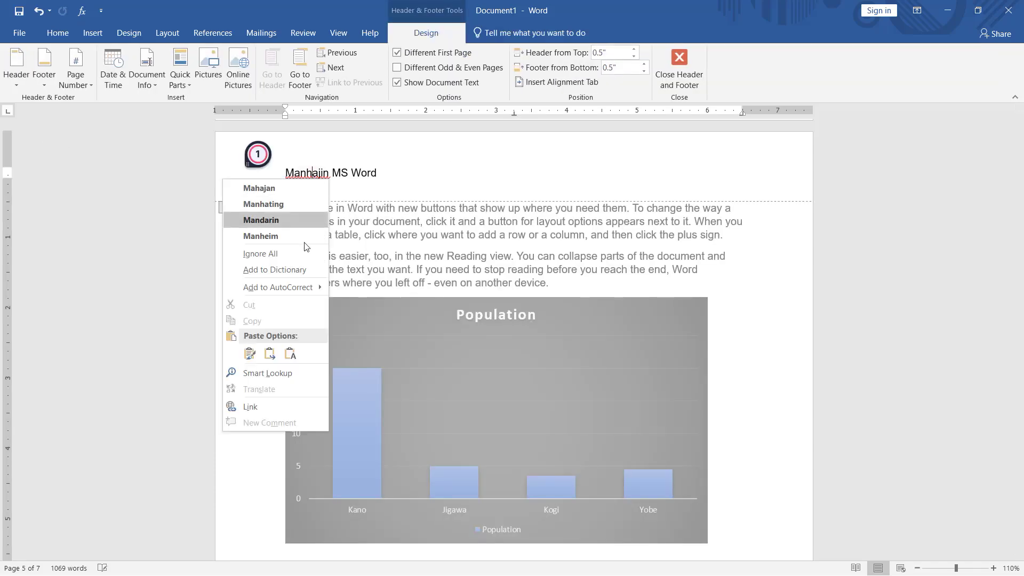
pyautogui.click(270, 253)
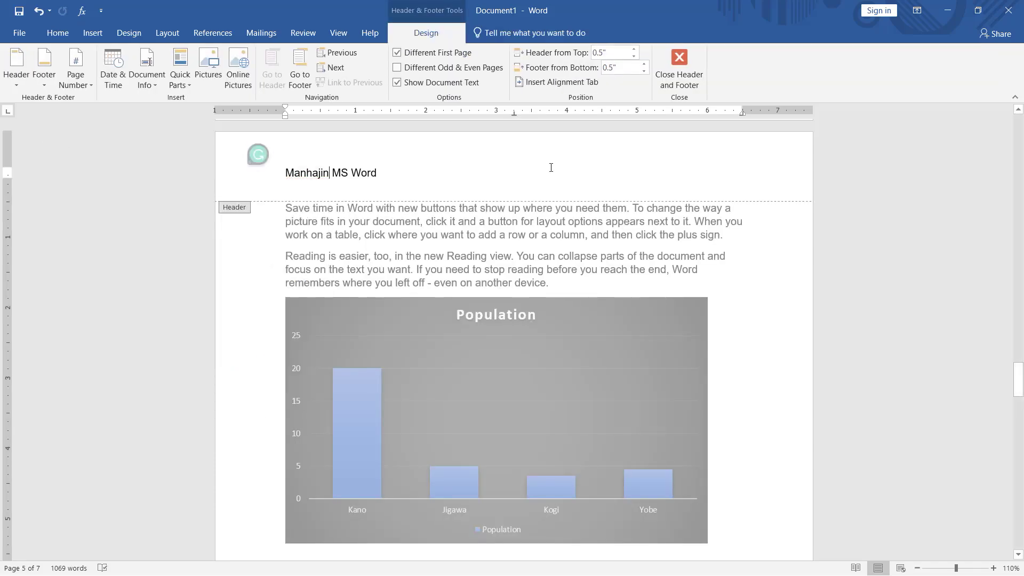
pyautogui.click(680, 80)
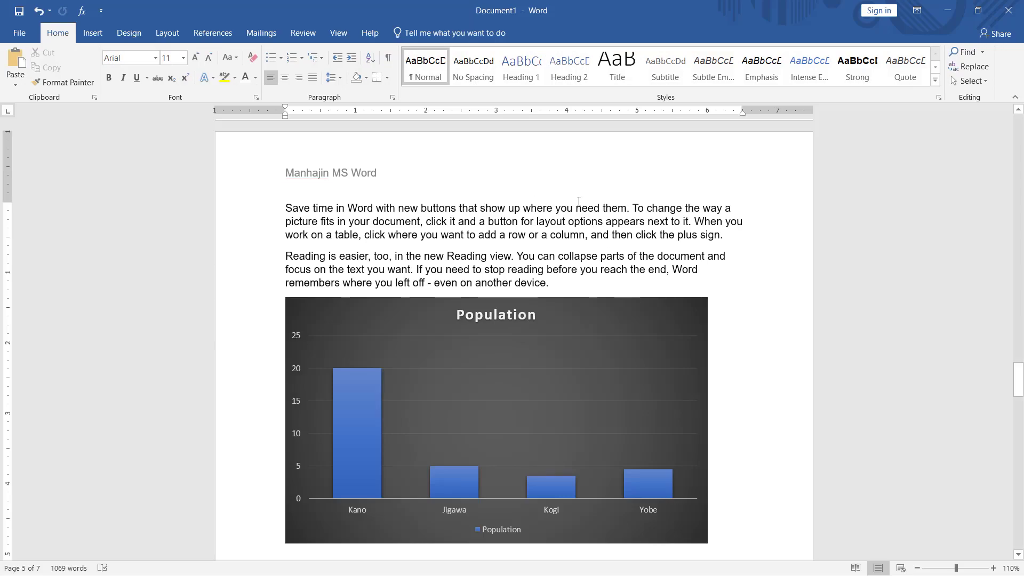
pyautogui.scroll(-2, 766, 350)
pyautogui.scroll(-5, 768, 346)
pyautogui.scroll(-5, 771, 347)
pyautogui.scroll(-5, 770, 348)
pyautogui.scroll(2, 468, 313)
pyautogui.scroll(2, 319, 245)
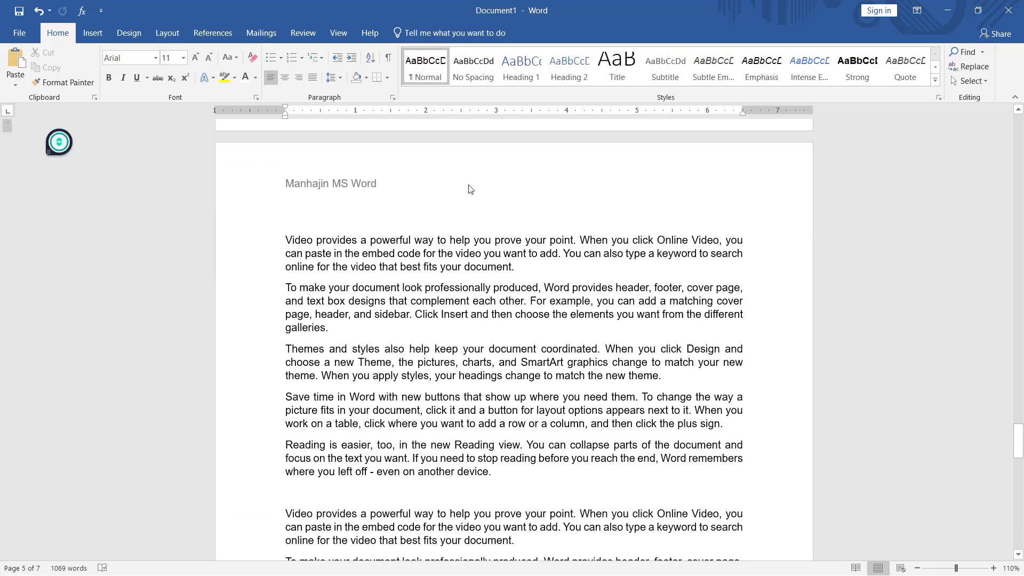
pyautogui.scroll(-5, 611, 416)
pyautogui.scroll(-5, 480, 320)
pyautogui.scroll(-3, 271, 238)
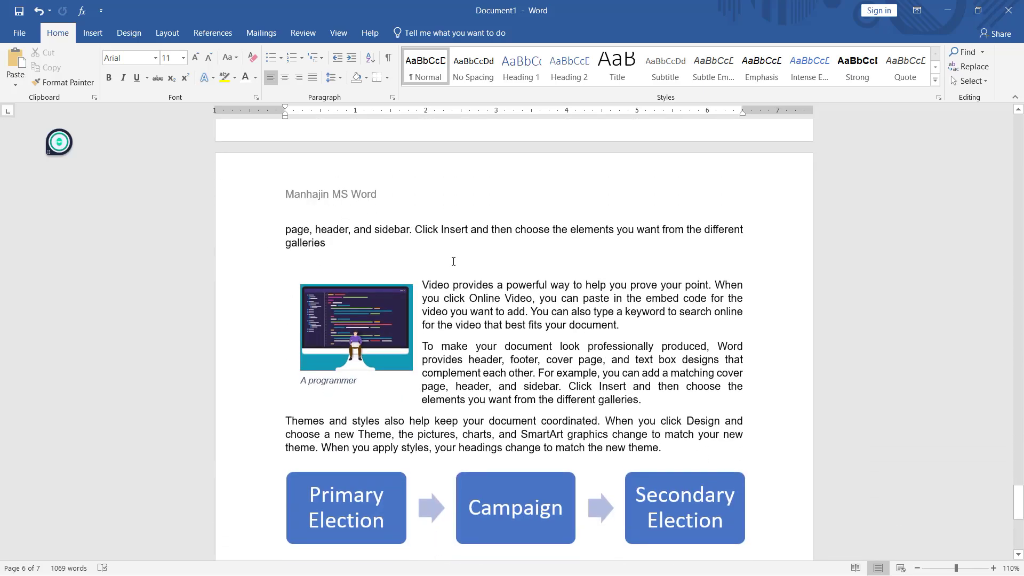
pyautogui.scroll(3, 454, 262)
pyautogui.scroll(5, 454, 263)
pyautogui.scroll(5, 453, 263)
pyautogui.scroll(5, 452, 266)
pyautogui.scroll(5, 451, 269)
pyautogui.scroll(5, 453, 268)
pyautogui.scroll(3, 454, 268)
pyautogui.scroll(5, 454, 267)
pyautogui.scroll(5, 456, 267)
pyautogui.scroll(5, 451, 261)
pyautogui.scroll(5, 442, 252)
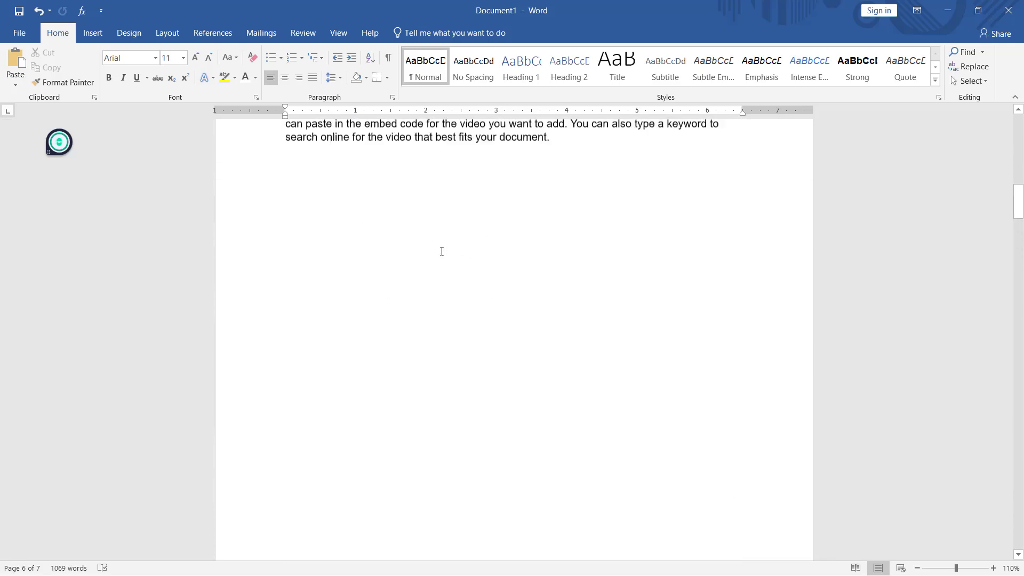
pyautogui.scroll(5, 441, 248)
pyautogui.scroll(5, 443, 234)
pyautogui.scroll(5, 443, 231)
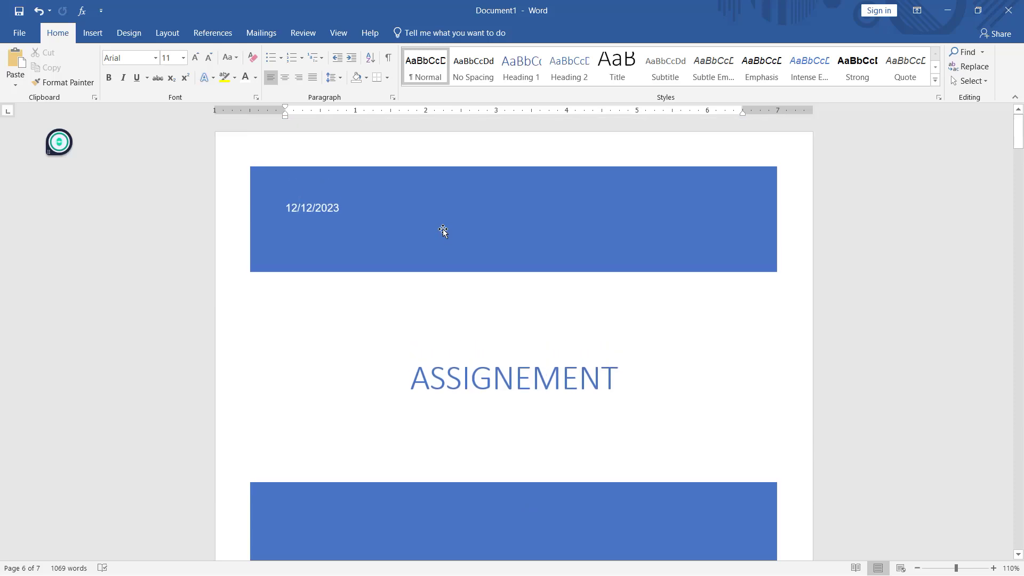
pyautogui.scroll(-8, 441, 238)
pyautogui.scroll(-5, 441, 240)
pyautogui.scroll(-4, 373, 187)
pyautogui.scroll(3, 346, 187)
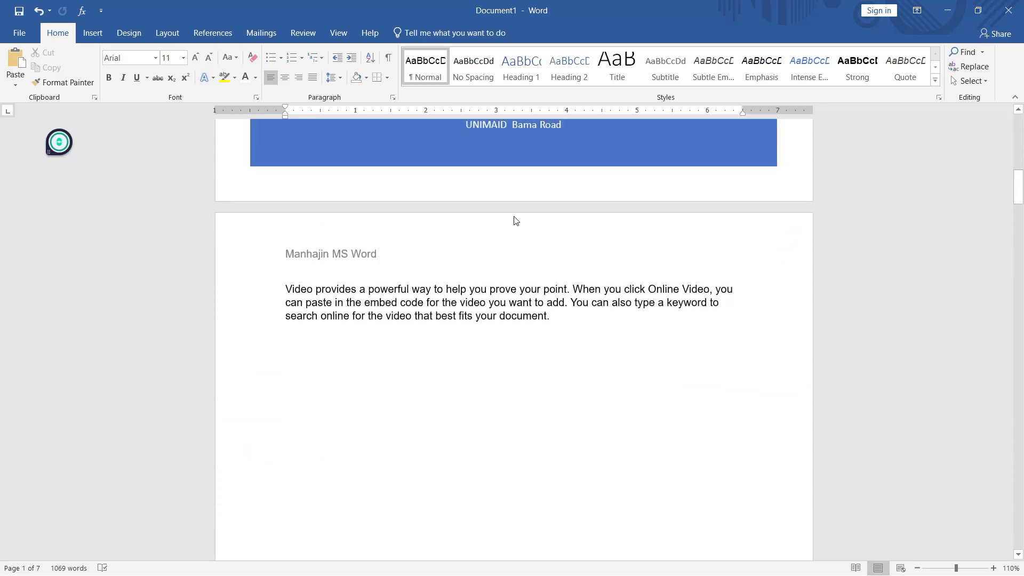
# Step: Insert a Blank footer reading 'By' followed by the author's name, then close footer editing
pyautogui.click(92, 33)
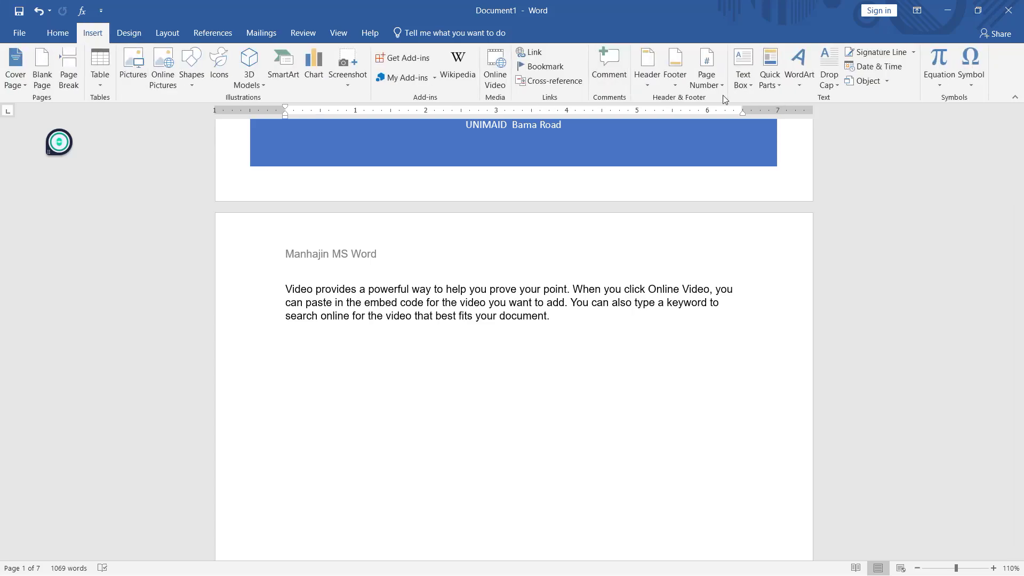
pyautogui.click(674, 67)
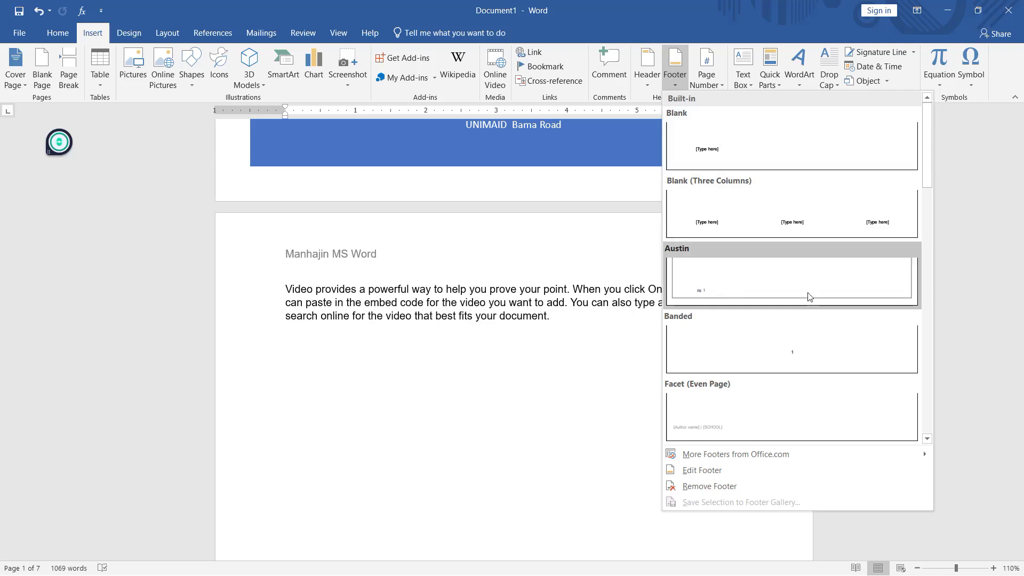
pyautogui.click(707, 152)
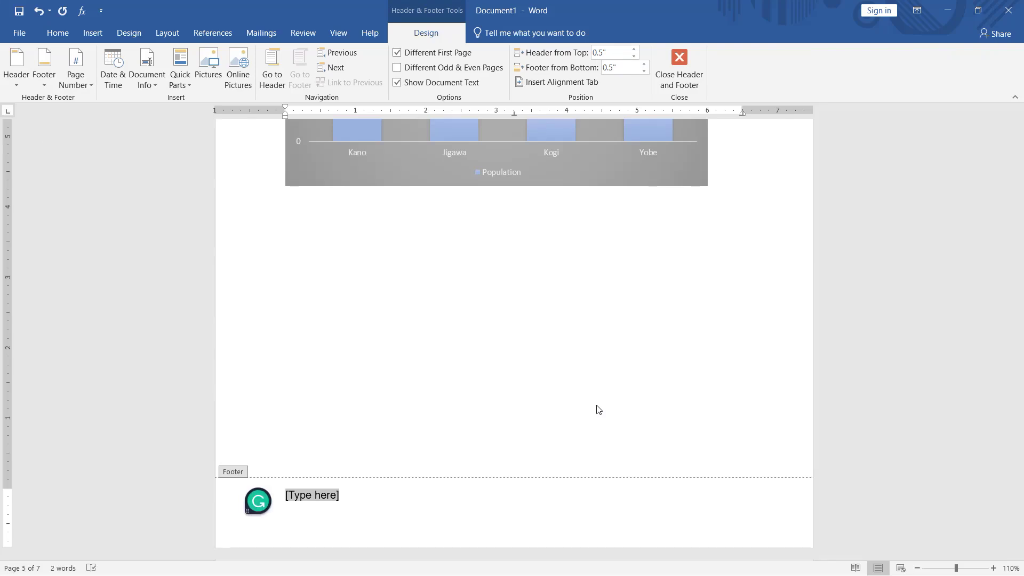
pyautogui.write('By A')
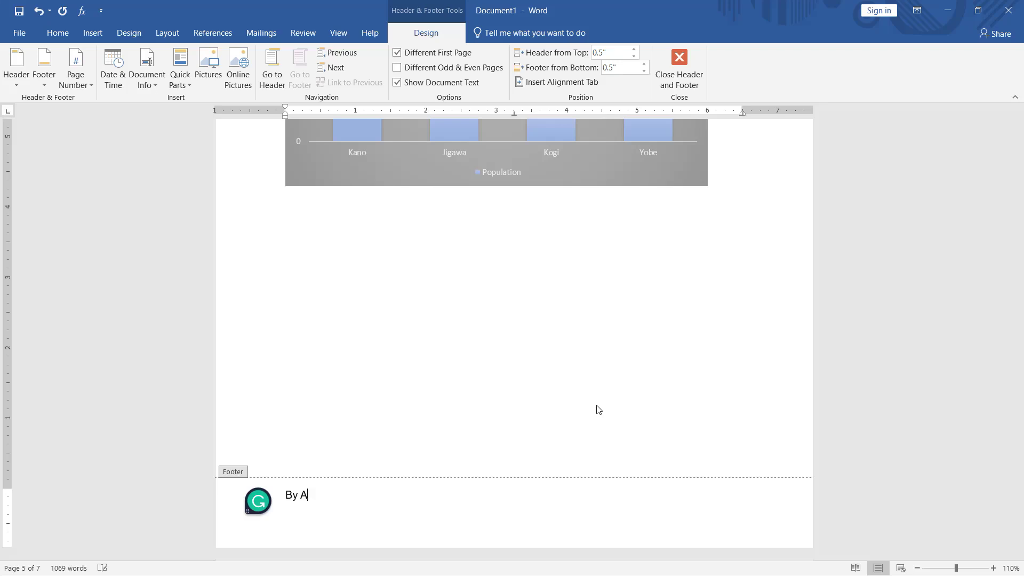
pyautogui.write('lbashir')
pyautogui.click(678, 69)
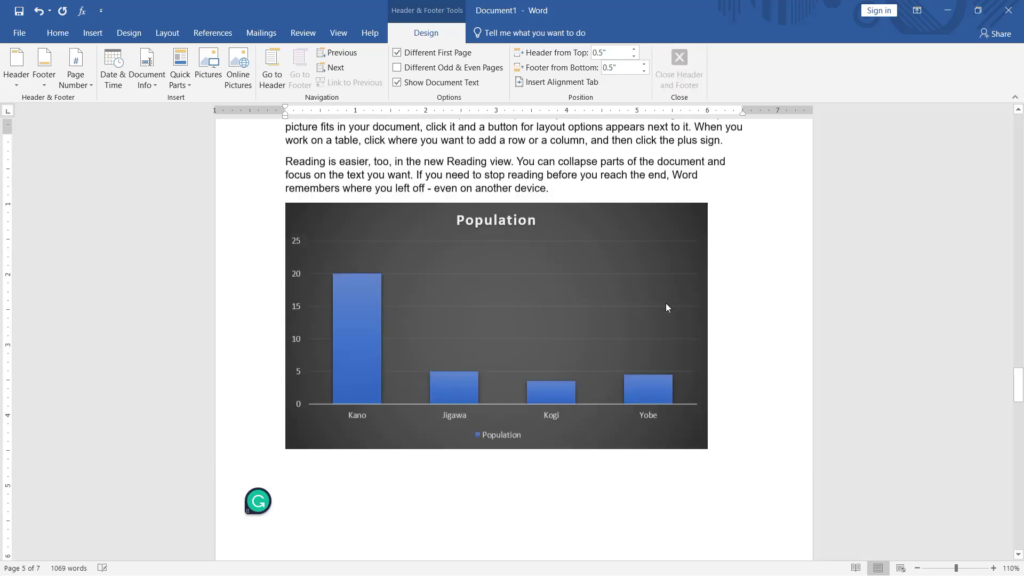
pyautogui.scroll(-6, 599, 450)
pyautogui.scroll(-4, 599, 439)
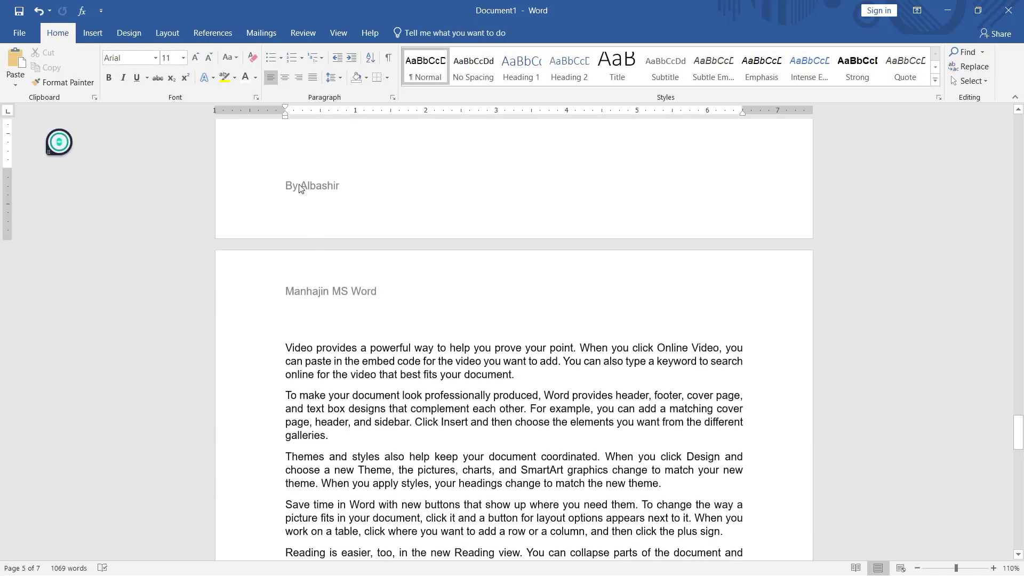
pyautogui.scroll(-5, 373, 267)
pyautogui.scroll(-4, 339, 331)
pyautogui.scroll(-5, 339, 351)
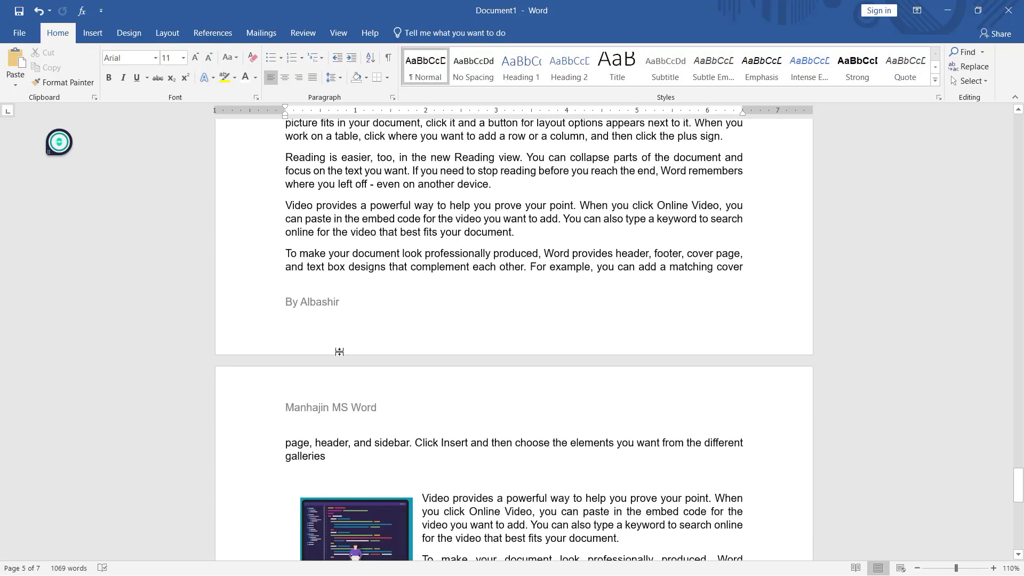
pyautogui.scroll(-3, 437, 305)
pyautogui.scroll(-8, 453, 373)
pyautogui.scroll(-3, 477, 451)
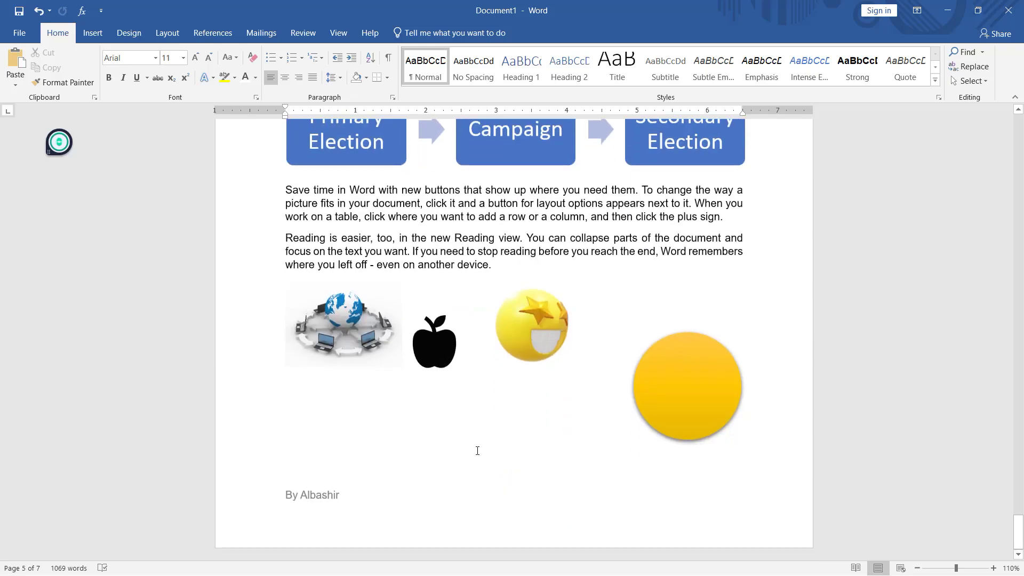
pyautogui.scroll(3, 599, 442)
pyautogui.scroll(9, 599, 432)
pyautogui.scroll(12, 599, 427)
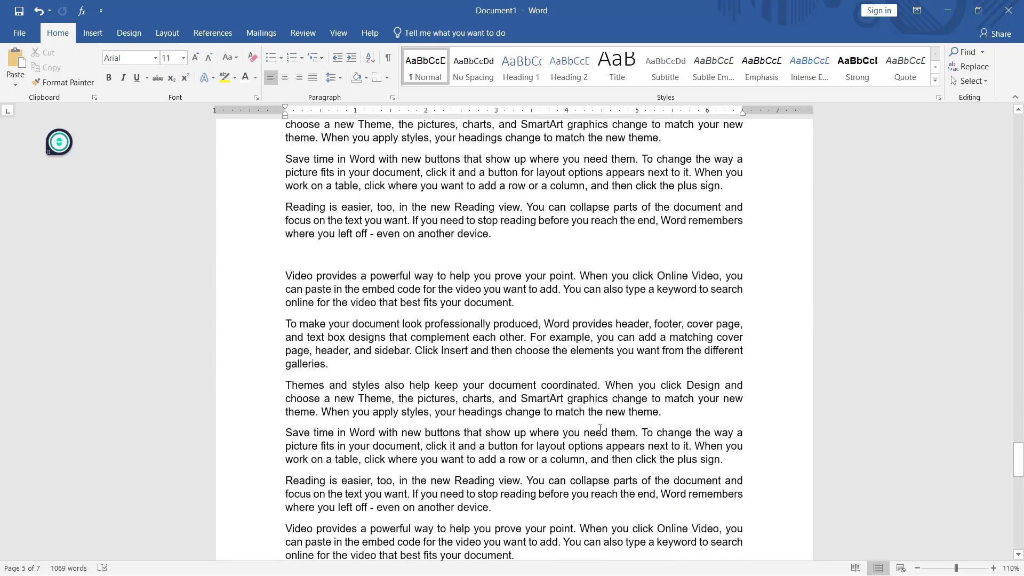
pyautogui.scroll(12, 599, 422)
pyautogui.scroll(-15, 599, 419)
pyautogui.scroll(5, 600, 400)
pyautogui.scroll(3, 601, 391)
pyautogui.scroll(10, 600, 389)
pyautogui.scroll(12, 600, 384)
pyautogui.scroll(6, 602, 381)
pyautogui.scroll(6, 603, 379)
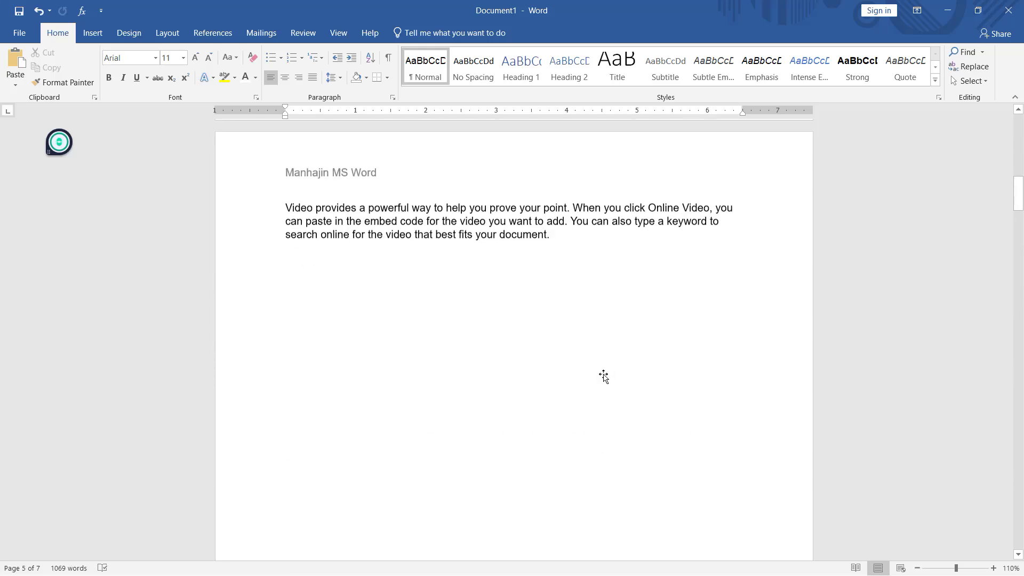
pyautogui.scroll(10, 605, 374)
pyautogui.scroll(8, 605, 373)
pyautogui.scroll(1, 605, 374)
pyautogui.scroll(-13, 605, 373)
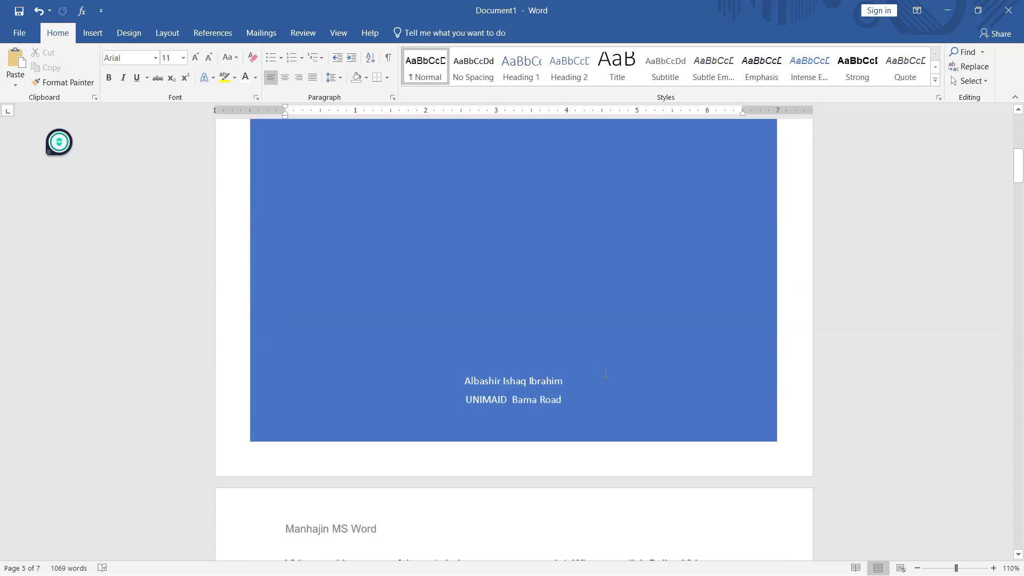
pyautogui.scroll(-12, 604, 374)
pyautogui.scroll(-1, 604, 373)
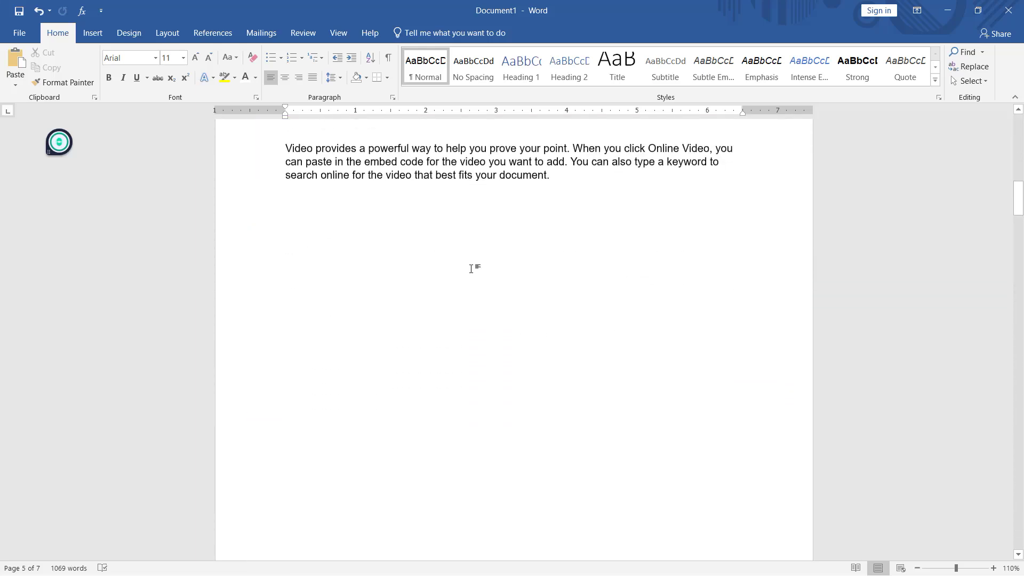
# Step: Add Plain Number 3 page numbers at the bottom right of each page
pyautogui.click(93, 33)
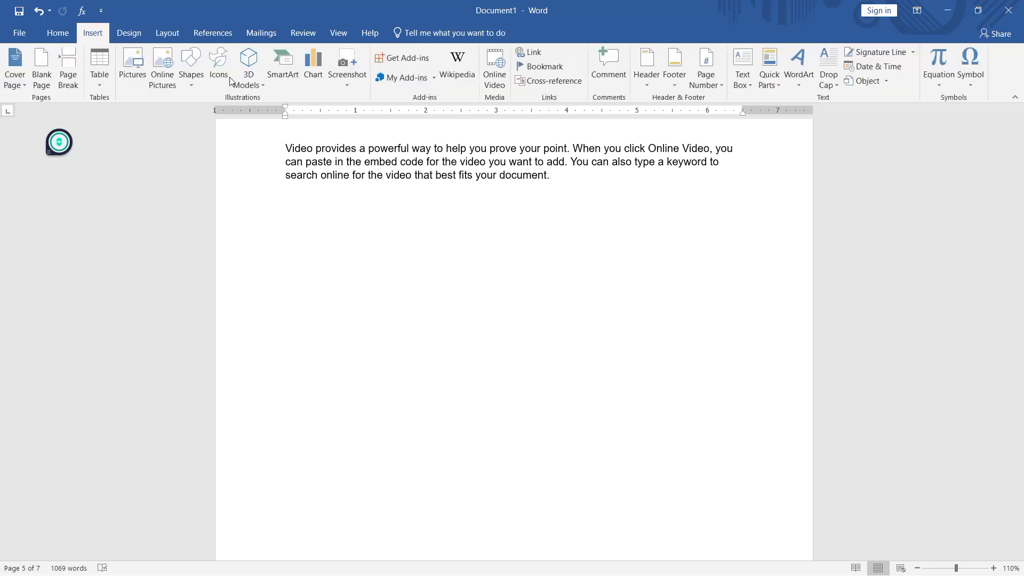
pyautogui.click(722, 86)
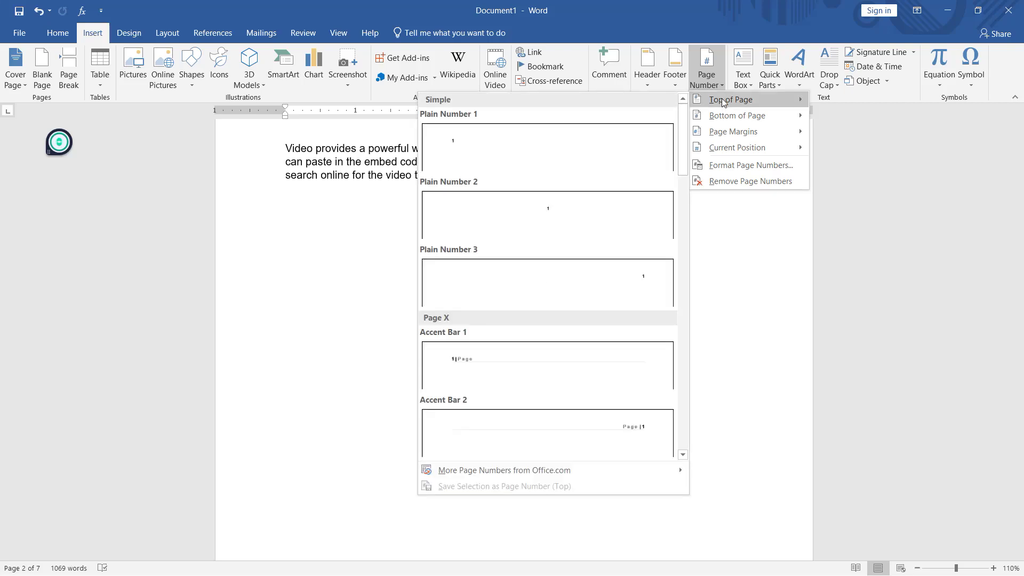
pyautogui.moveTo(737, 116)
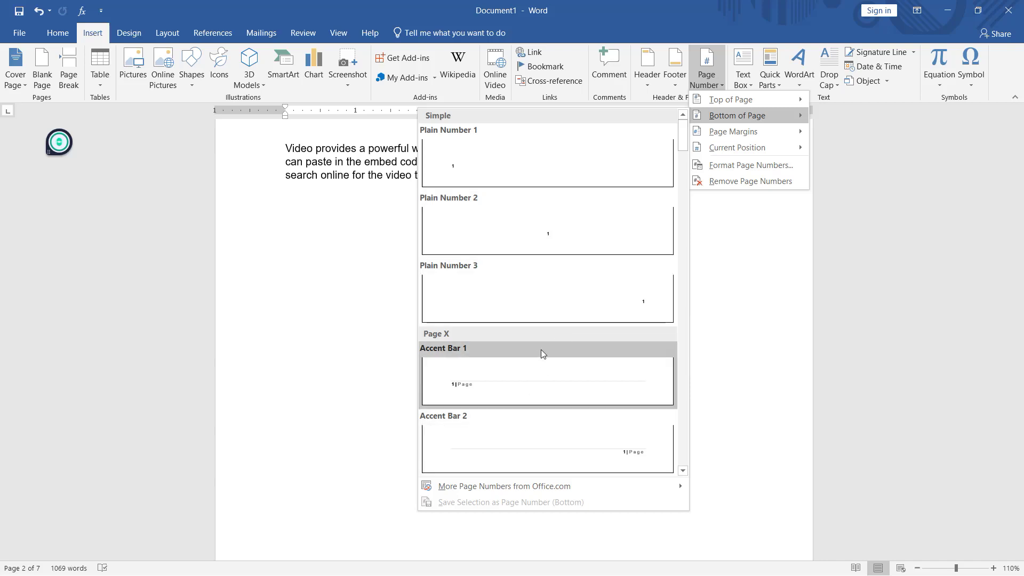
pyautogui.click(623, 306)
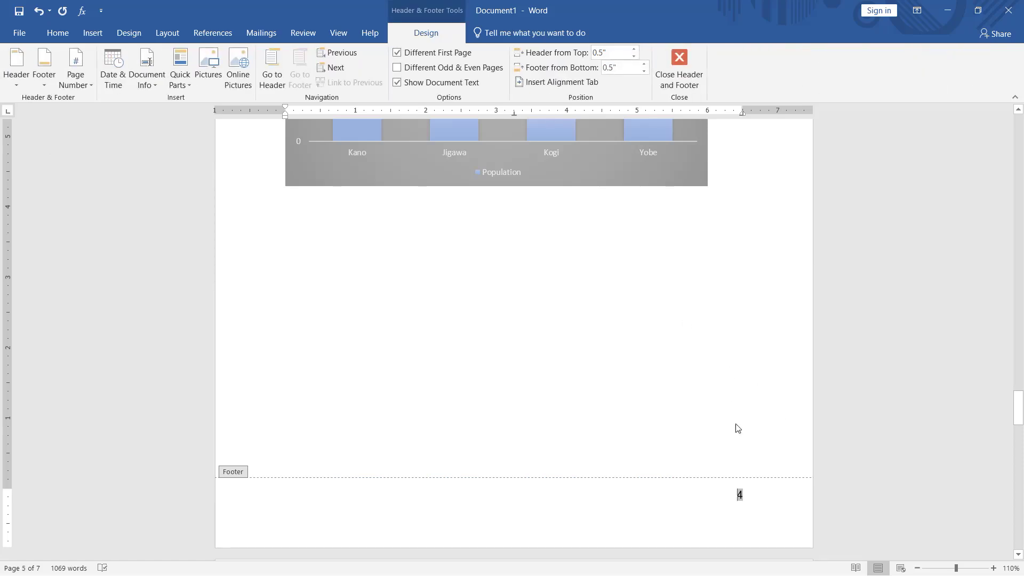
pyautogui.click(686, 74)
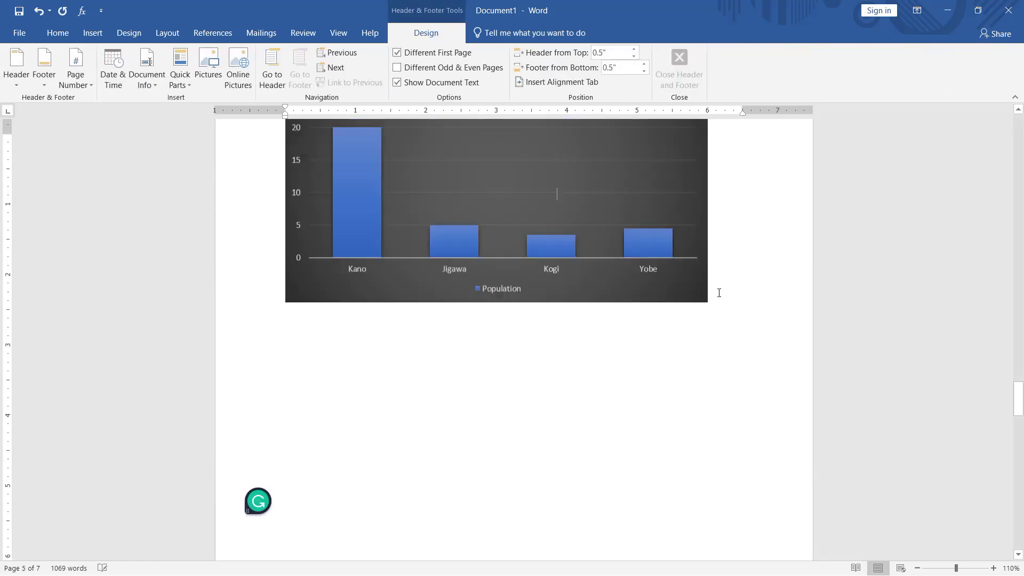
# Step: Scroll through the pages to check the bottom-right page numbers
pyautogui.scroll(3, 718, 304)
pyautogui.scroll(5, 711, 315)
pyautogui.scroll(4, 717, 325)
pyautogui.scroll(-5, 730, 328)
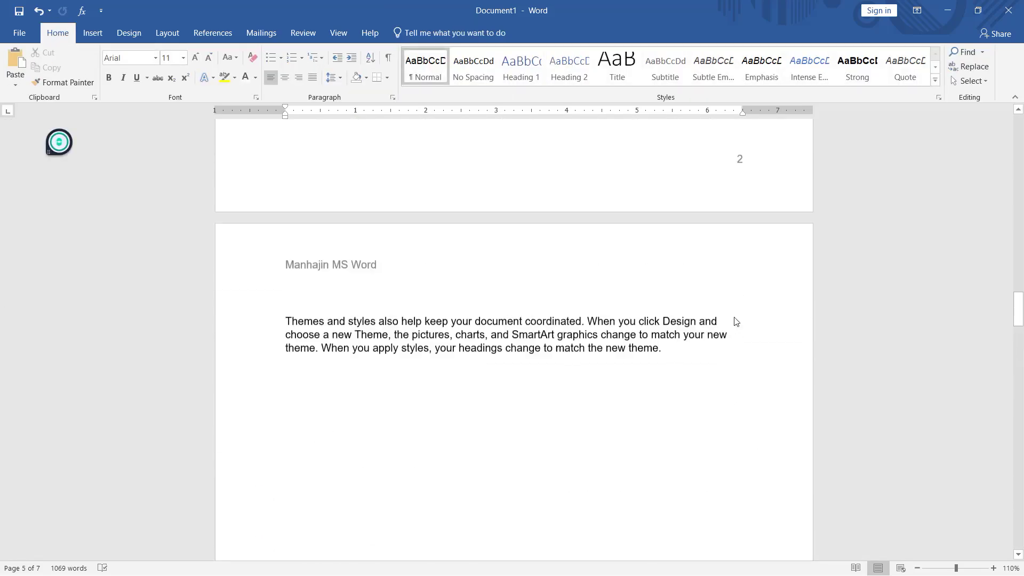
pyautogui.scroll(5, 735, 321)
pyautogui.scroll(1, 727, 299)
pyautogui.scroll(2, 711, 229)
pyautogui.scroll(3, 715, 231)
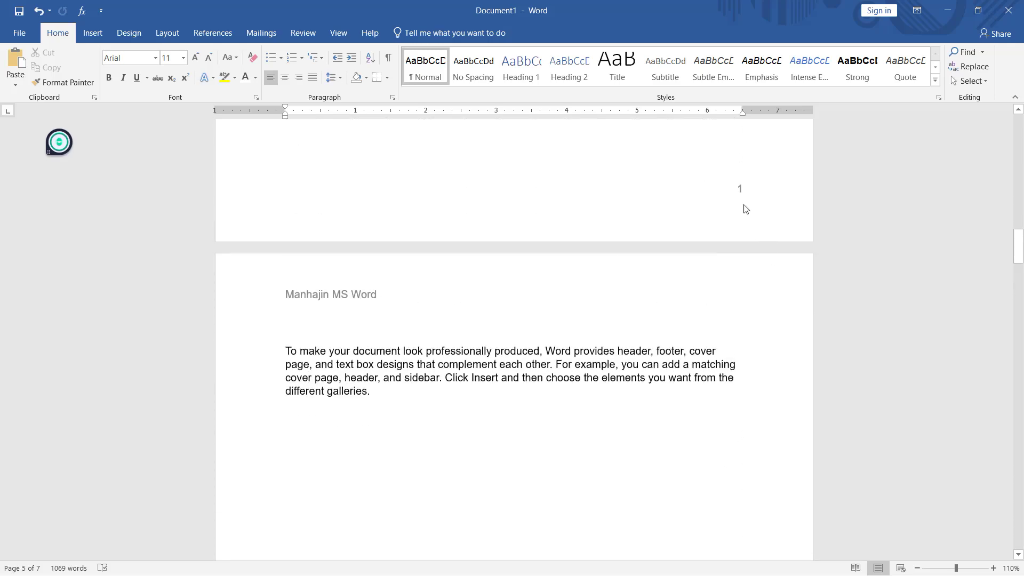
pyautogui.scroll(-5, 740, 342)
pyautogui.scroll(-5, 741, 341)
pyautogui.scroll(-1, 745, 346)
pyautogui.scroll(-7, 747, 352)
pyautogui.scroll(-2, 747, 359)
pyautogui.scroll(-5, 739, 320)
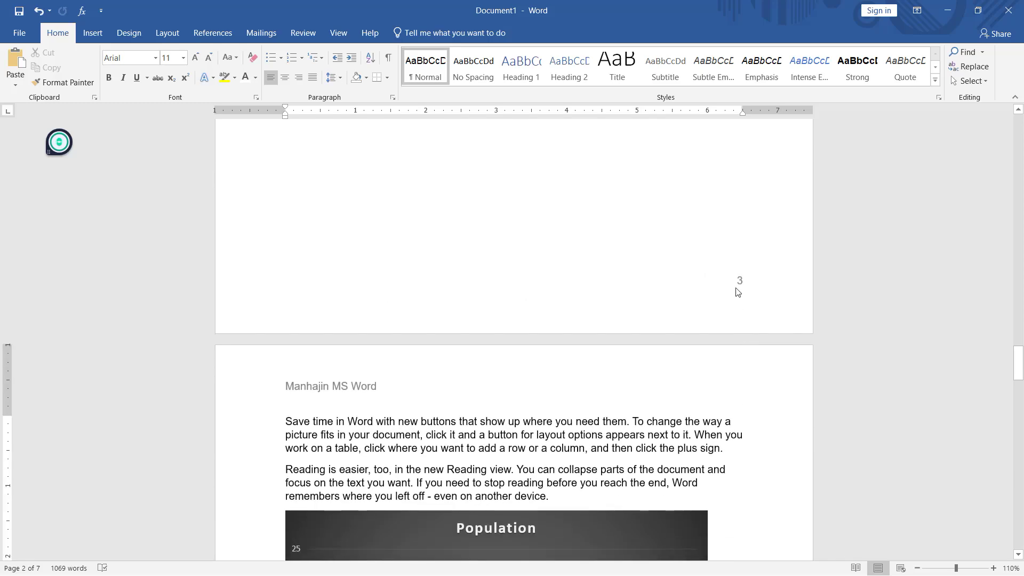
pyautogui.scroll(-1, 733, 336)
pyautogui.scroll(-7, 733, 341)
pyautogui.scroll(-5, 732, 339)
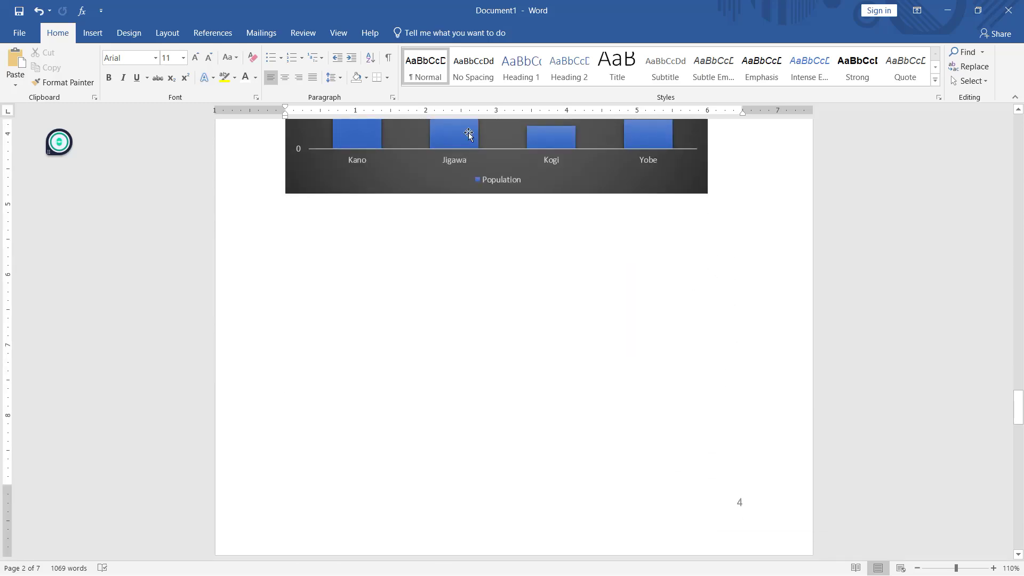
pyautogui.click(93, 33)
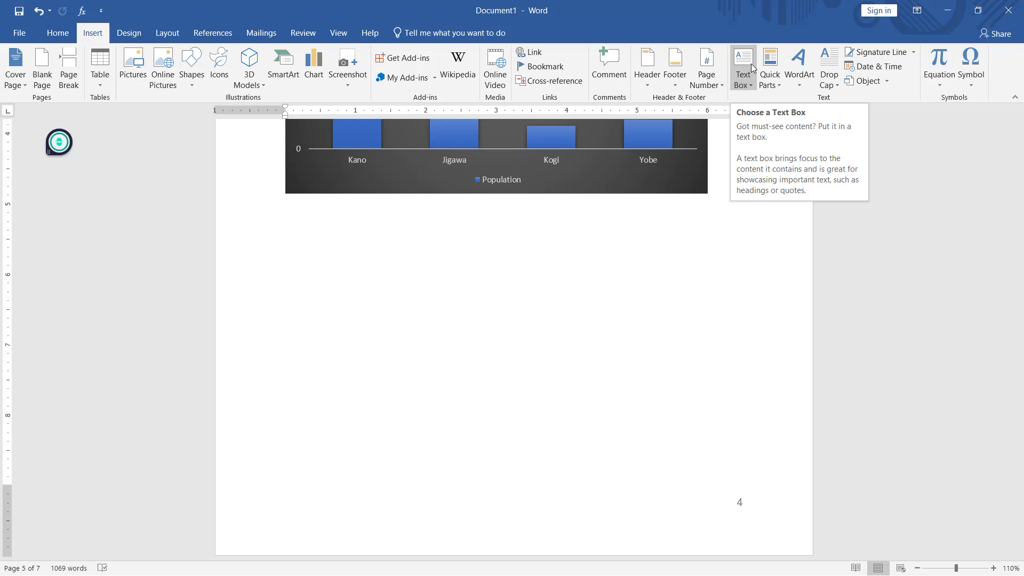
# Step: Insert a simple quote text box and drag it into the paragraphs above the chart
pyautogui.click(751, 63)
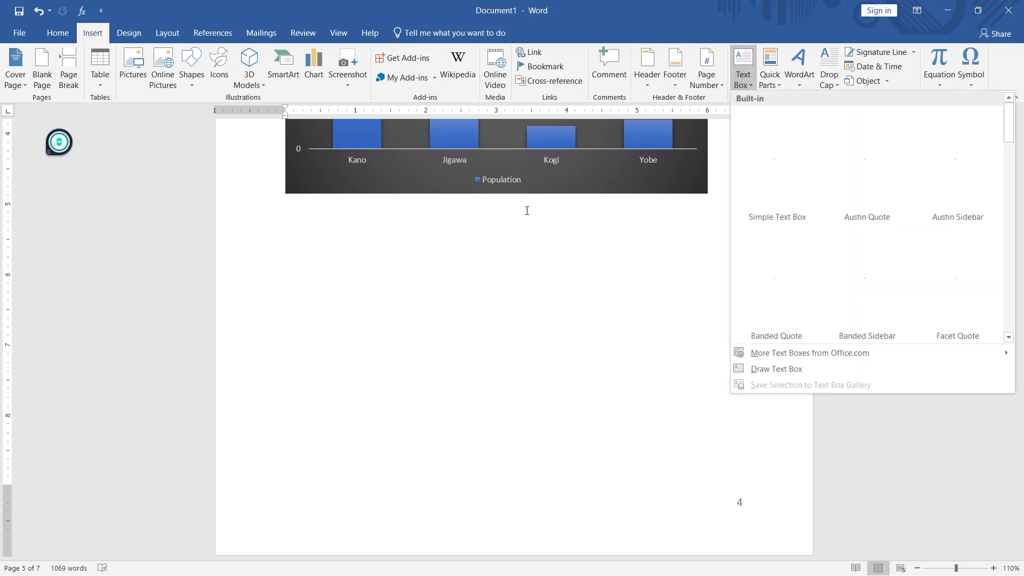
pyautogui.click(788, 150)
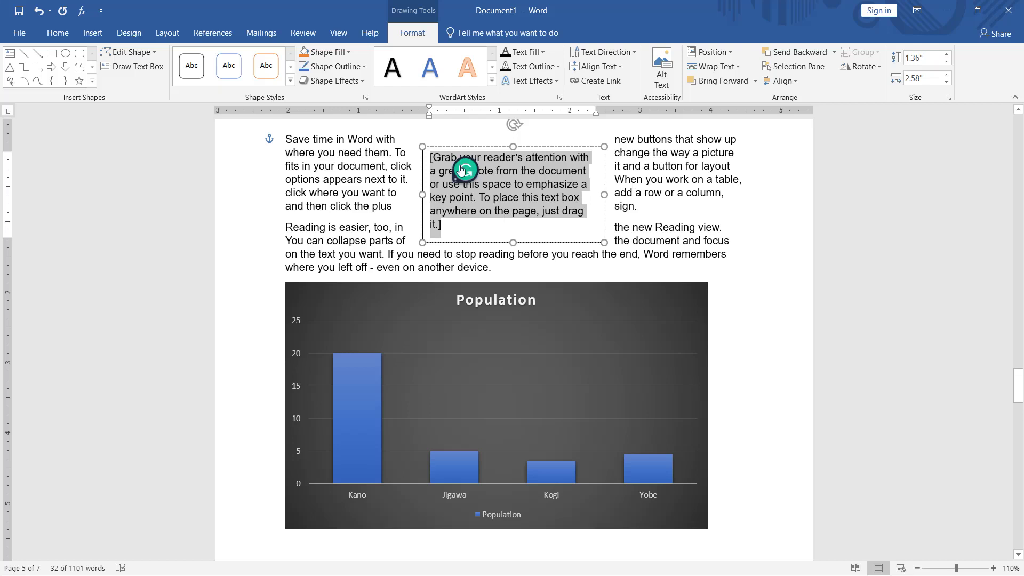
pyautogui.click(746, 297)
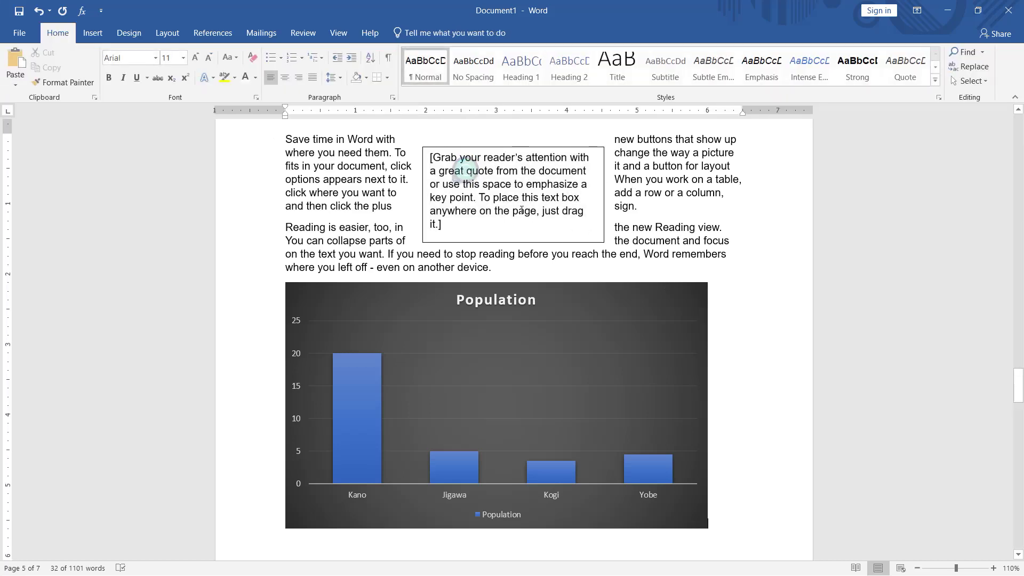
pyautogui.click(504, 153)
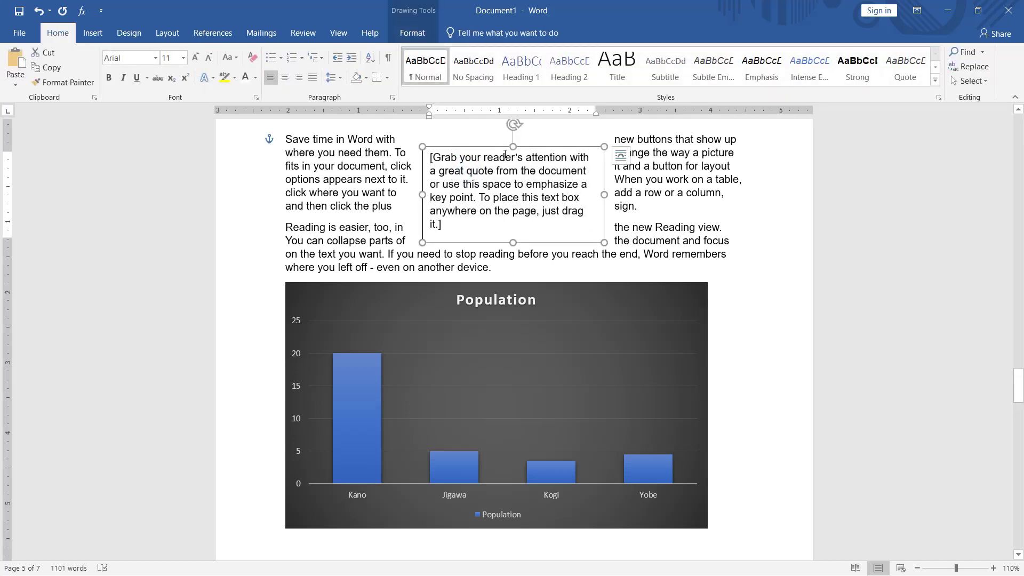
pyautogui.moveTo(504, 153)
pyautogui.mouseDown()
pyautogui.moveTo(492, 197)
pyautogui.moveTo(527, 143)
pyautogui.moveTo(448, 229)
pyautogui.moveTo(465, 266)
pyautogui.mouseUp()
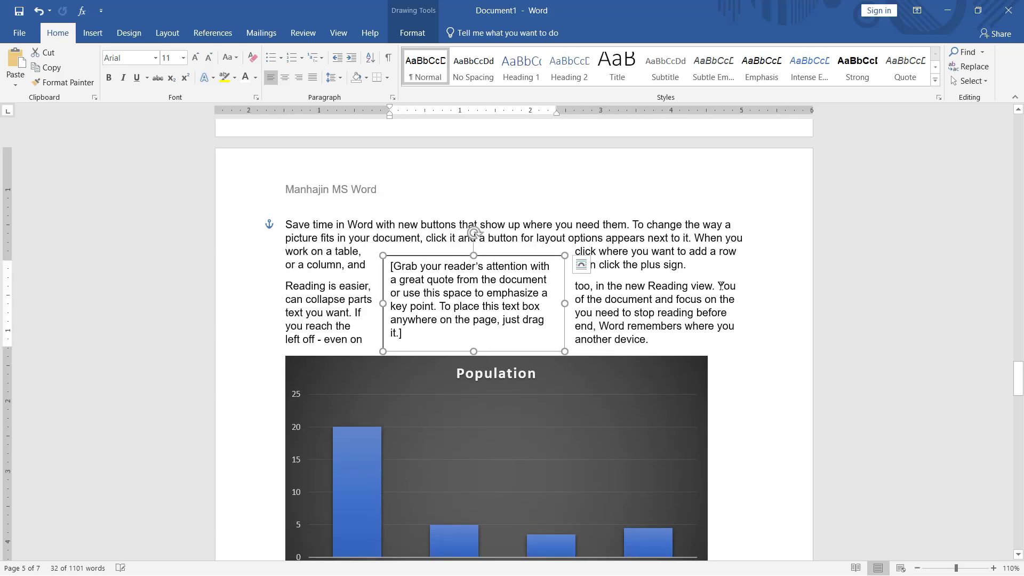
# Step: Scroll down to the page holding the images
pyautogui.click(92, 33)
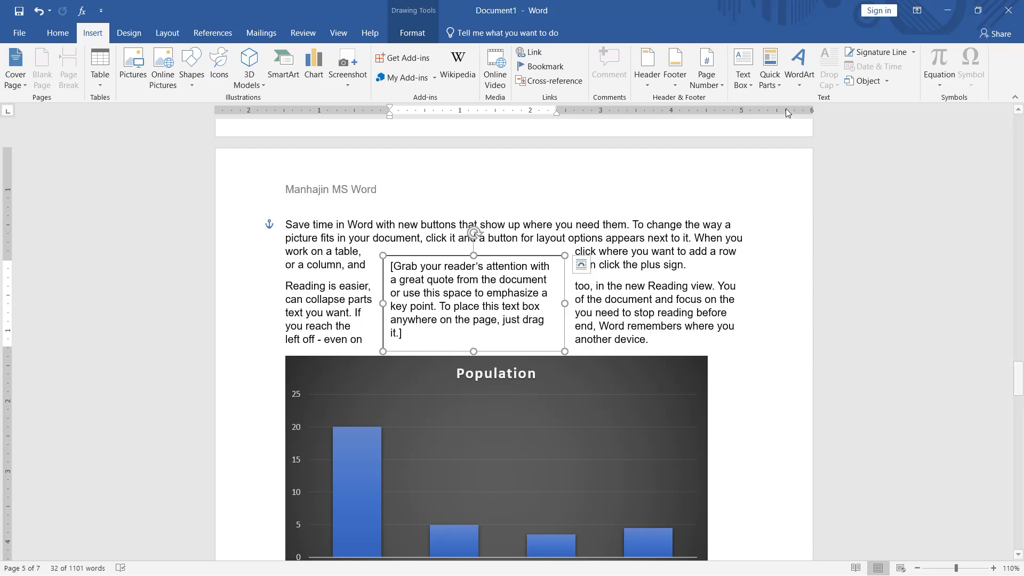
pyautogui.scroll(-5, 731, 324)
pyautogui.scroll(-10, 730, 324)
pyautogui.scroll(-1, 731, 324)
pyautogui.scroll(-5, 730, 324)
pyautogui.scroll(-5, 693, 331)
pyautogui.scroll(-5, 656, 339)
pyautogui.scroll(-2, 618, 348)
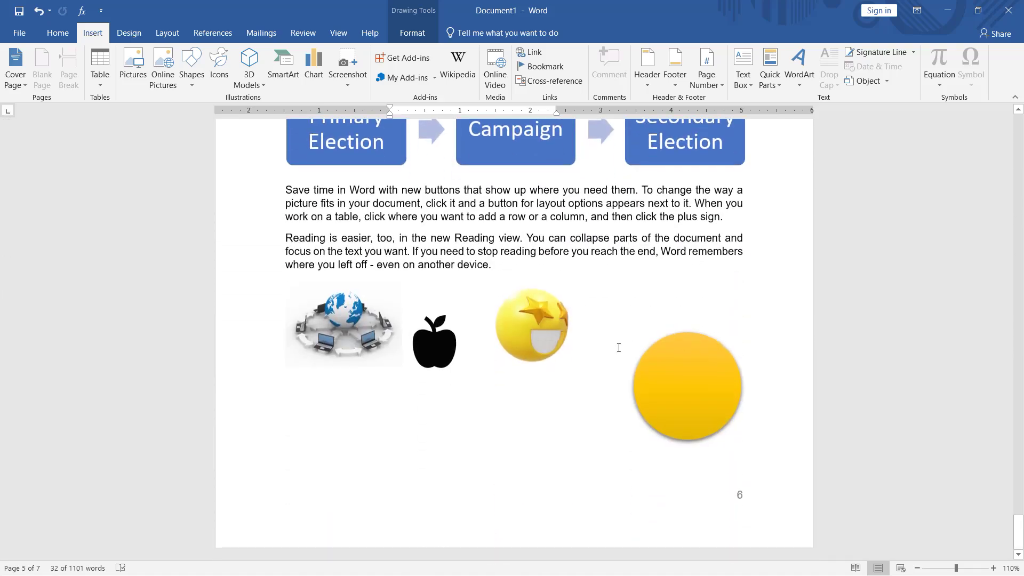
# Step: Insert gold WordArt below the images containing the author's name
pyautogui.click(398, 418)
pyautogui.click(800, 80)
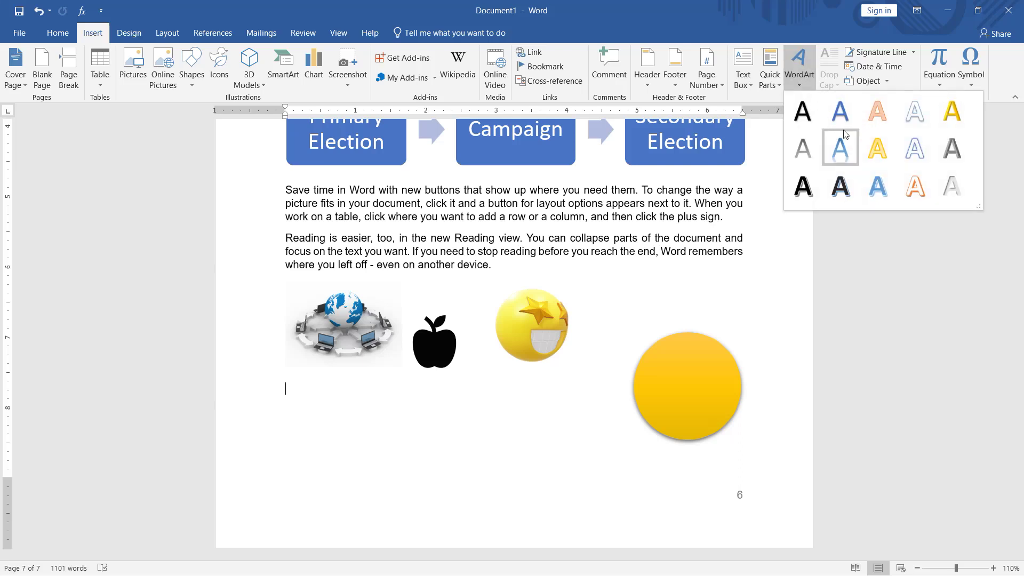
pyautogui.click(950, 119)
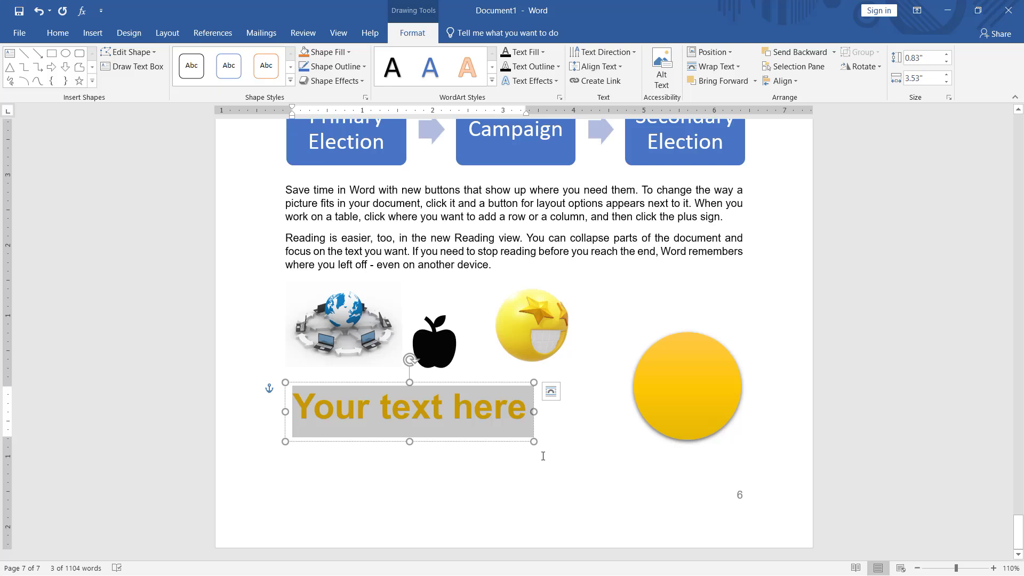
pyautogui.write('A')
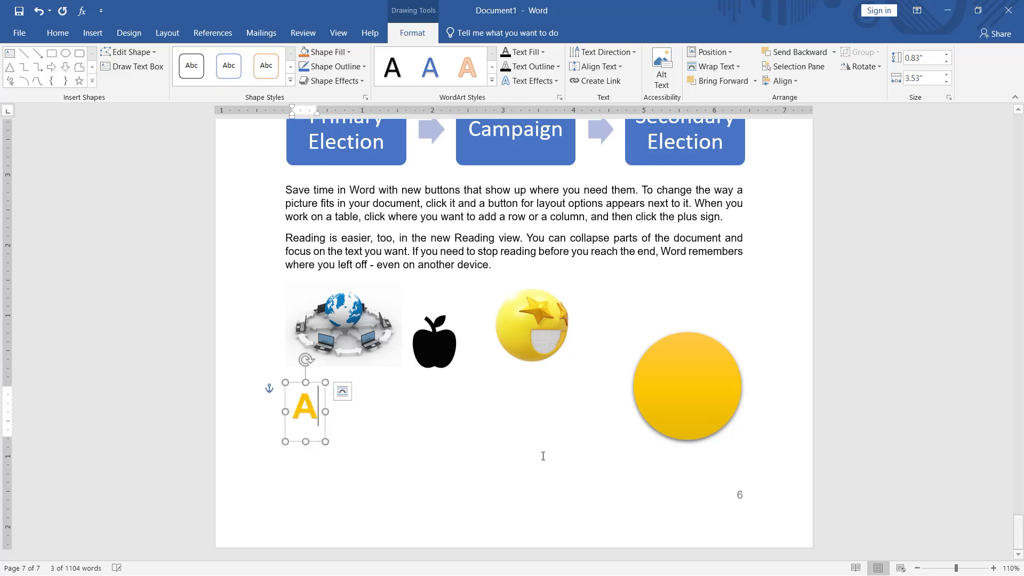
pyautogui.write('I')
pyautogui.press('BackSpace')
pyautogui.write('lbashir')
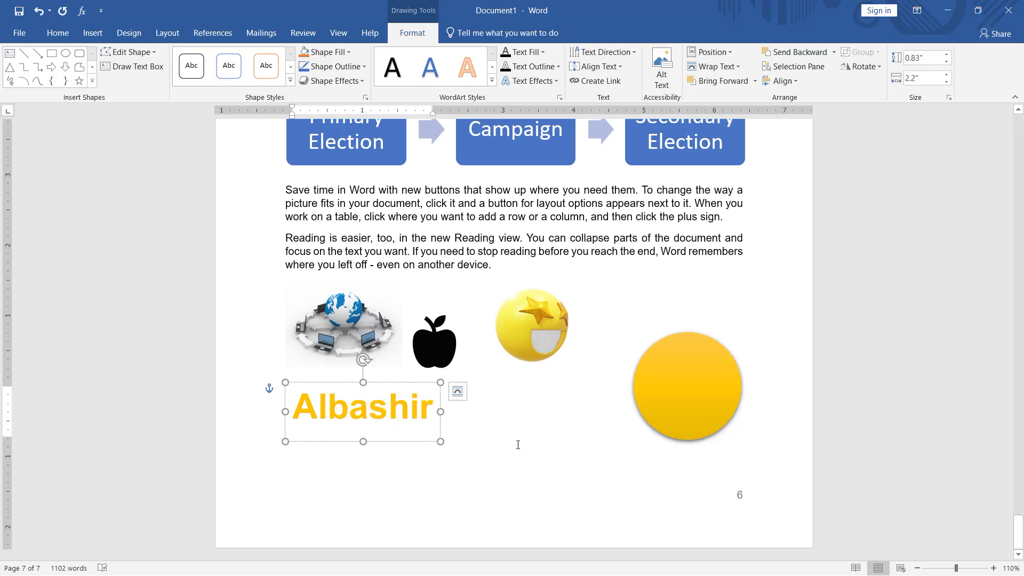
# Step: Tilt the WordArt about 20° counterclockwise and move it to the right
pyautogui.moveTo(362, 361); pyautogui.dragTo(328, 319)
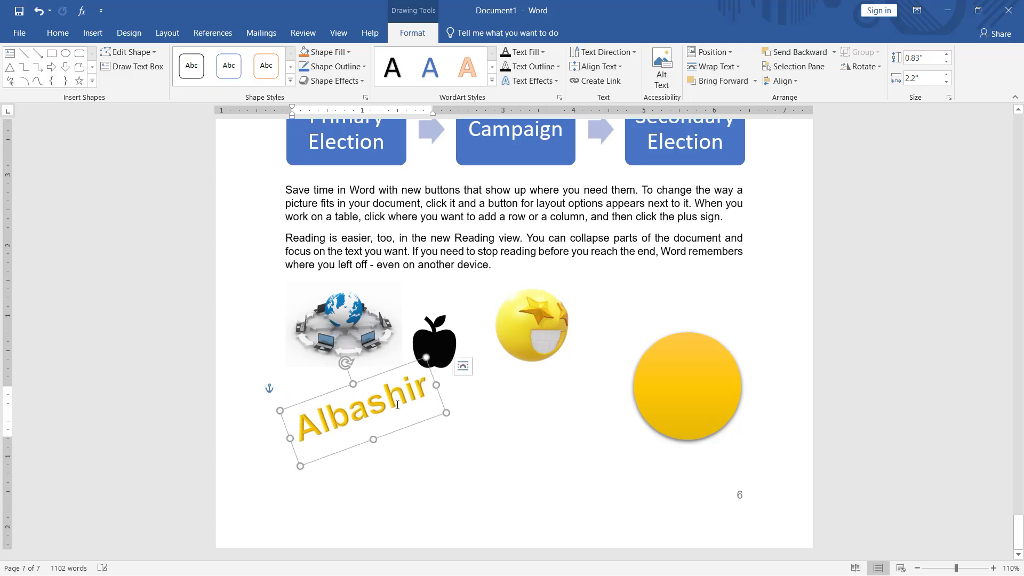
pyautogui.moveTo(395, 370)
pyautogui.mouseDown()
pyautogui.moveTo(458, 369)
pyautogui.moveTo(506, 390)
pyautogui.mouseUp()
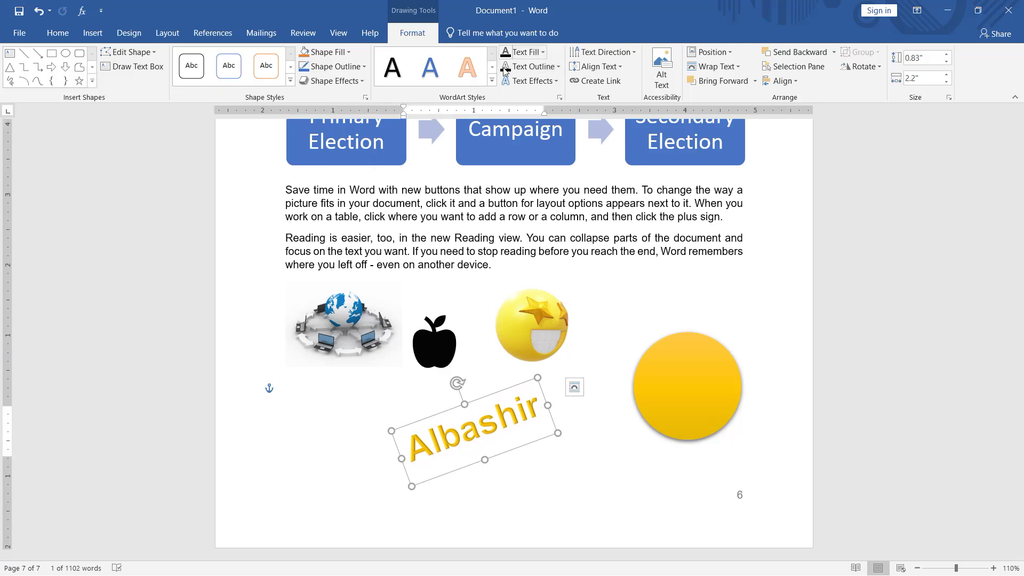
pyautogui.click(543, 53)
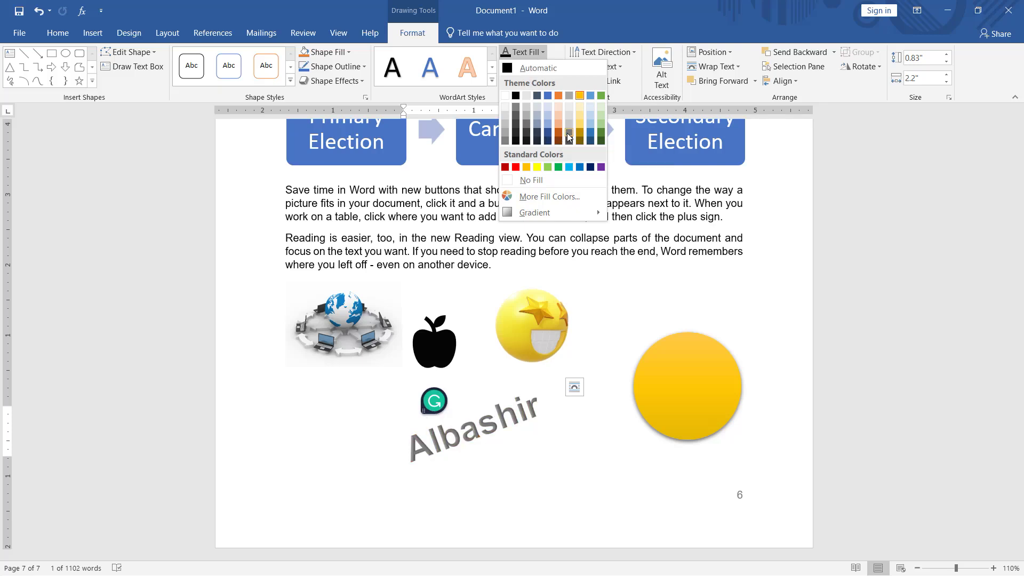
# Step: Fill the Albashir WordArt text blue and give it a gold outline
pyautogui.click(579, 167)
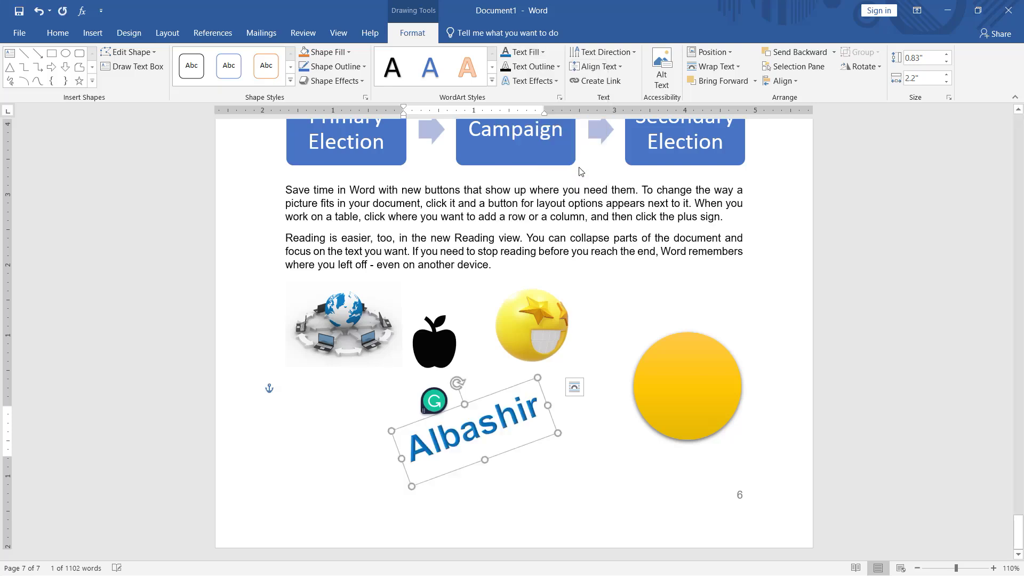
pyautogui.click(558, 66)
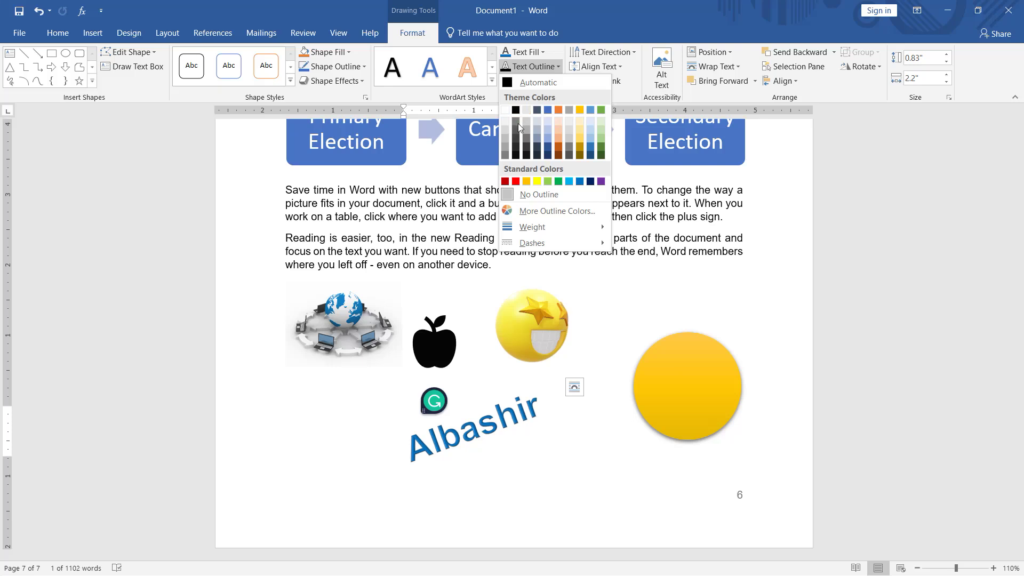
pyautogui.click(580, 138)
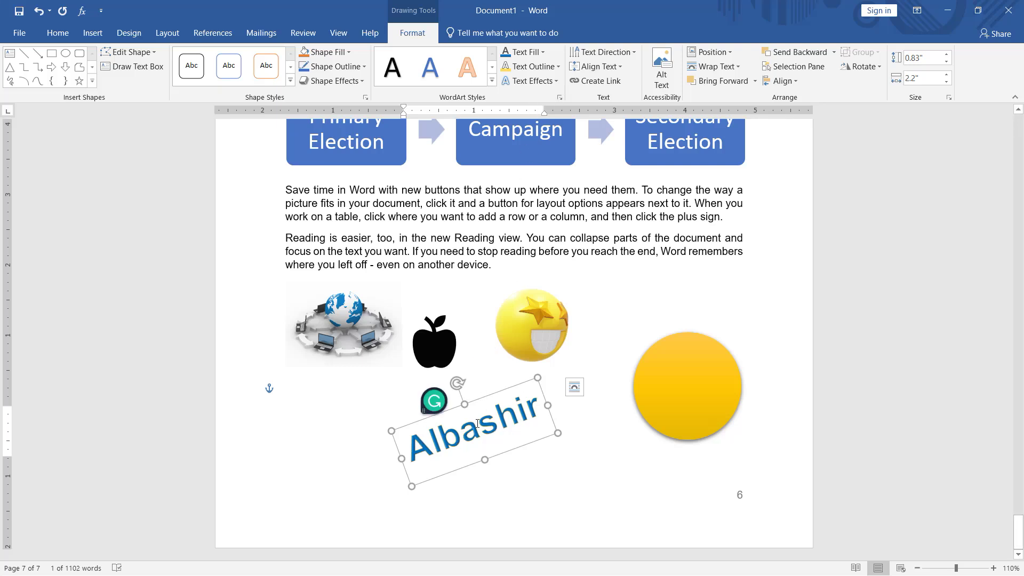
pyautogui.click(507, 410)
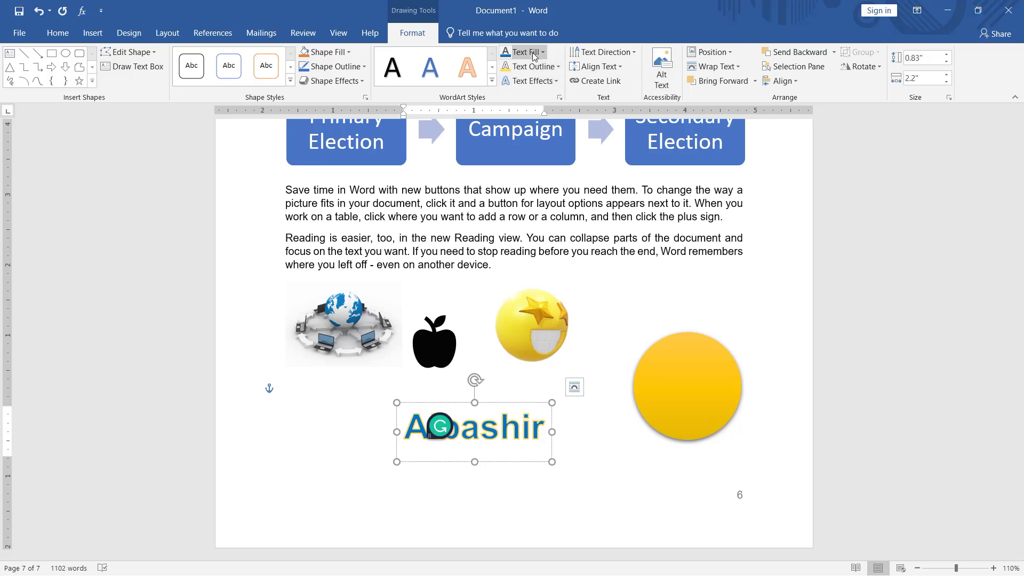
# Step: Insert the built-in Expansion of a Sum equation, (1 + x)^n = 1 + nx/1! + …, below the pictures
pyautogui.click(92, 37)
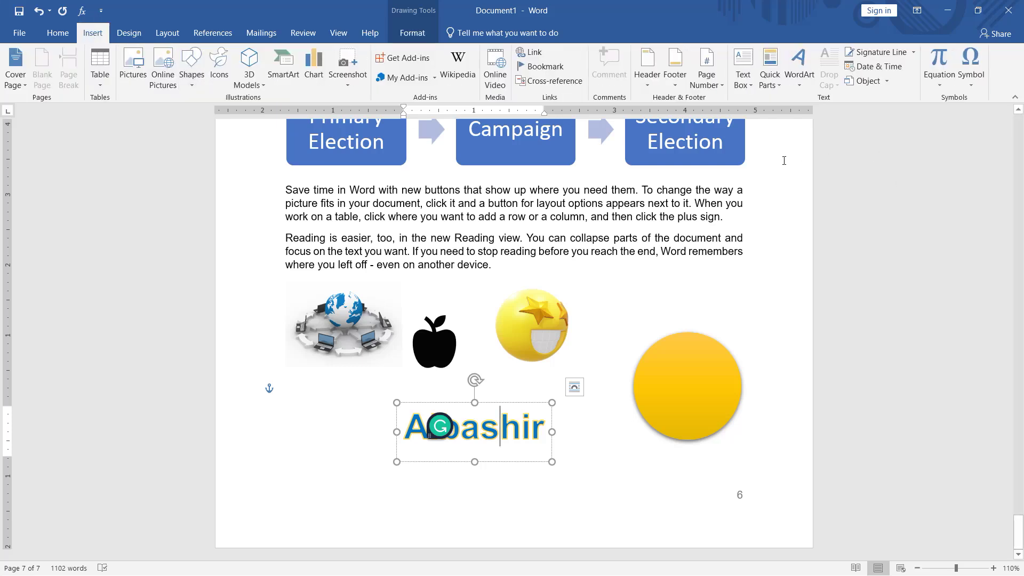
pyautogui.press('Escape')
pyautogui.press('Escape')
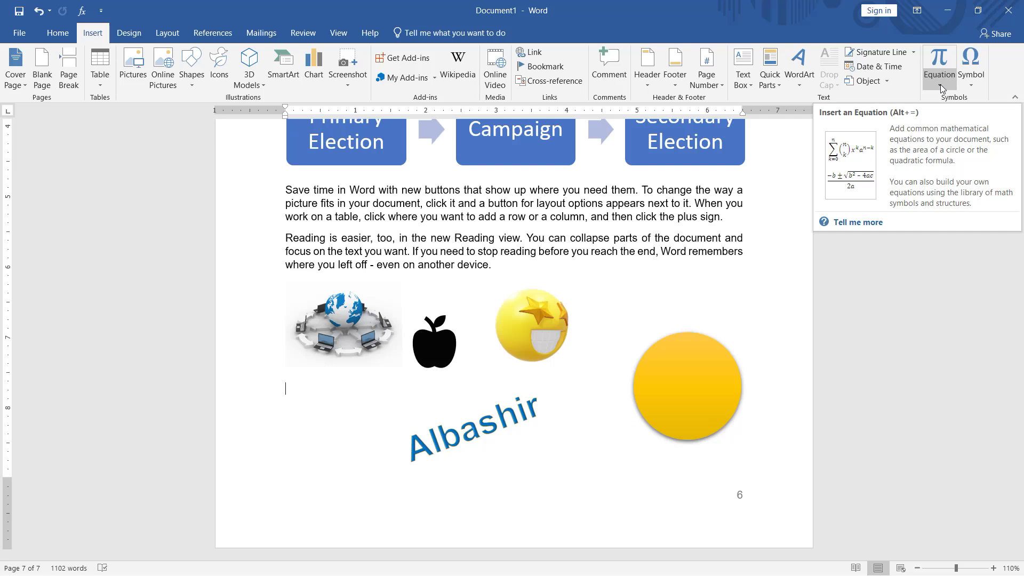
pyautogui.click(940, 85)
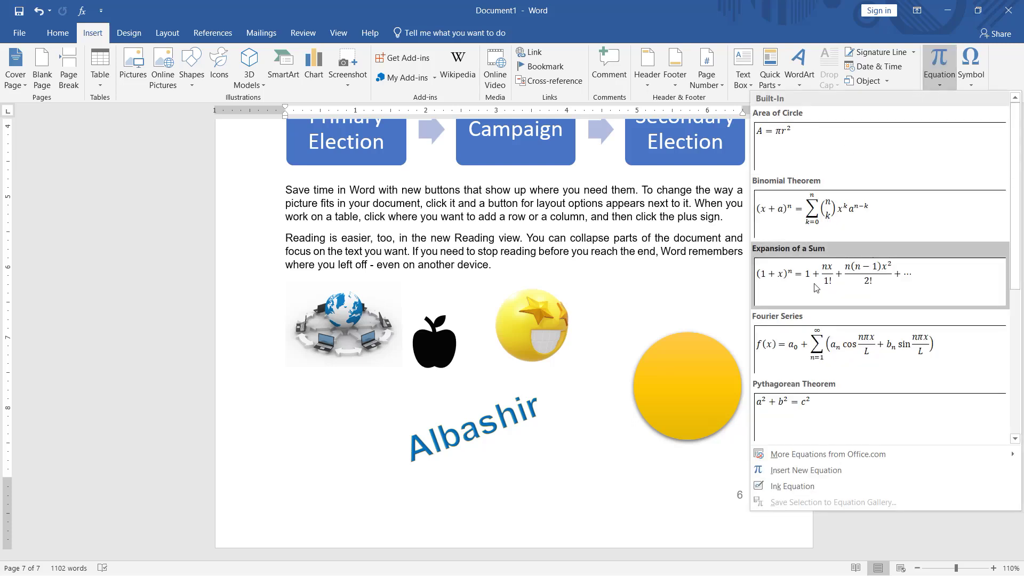
pyautogui.click(847, 288)
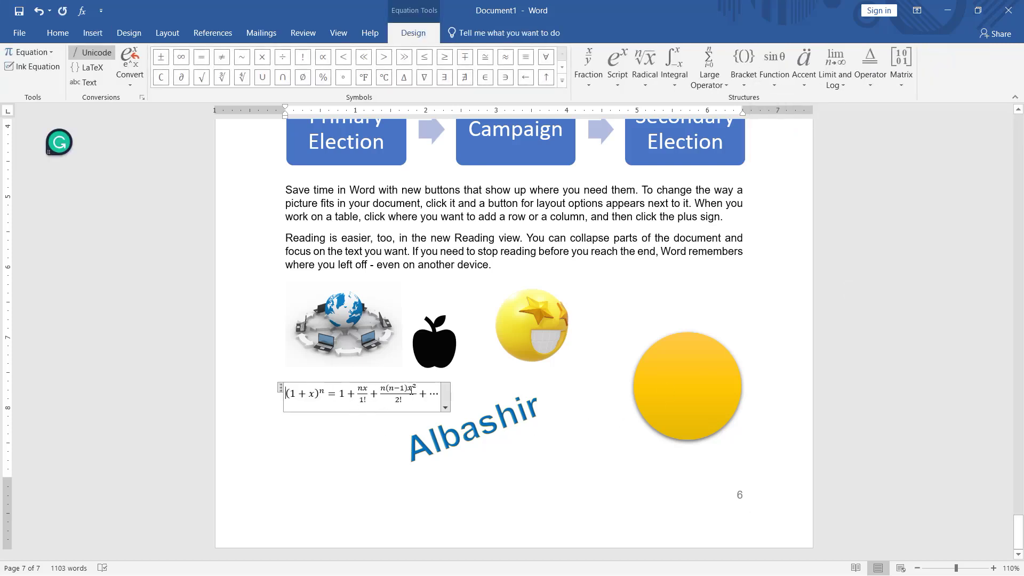
# Step: Change the equation's bracketed x to 3, the exponent n to 4 and the nx numerator to 43
pyautogui.click(304, 394)
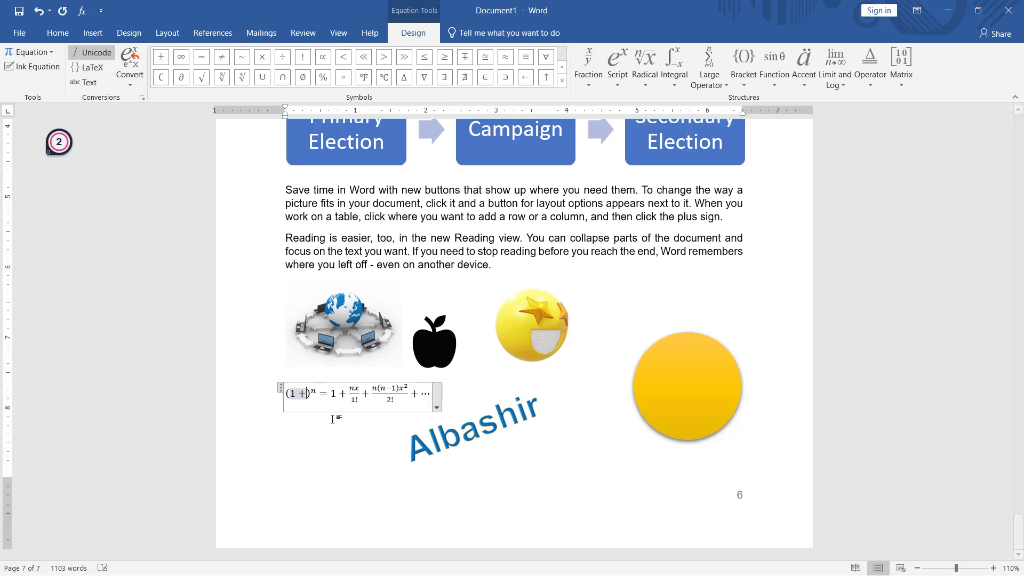
pyautogui.press('BackSpace')
pyautogui.write('3')
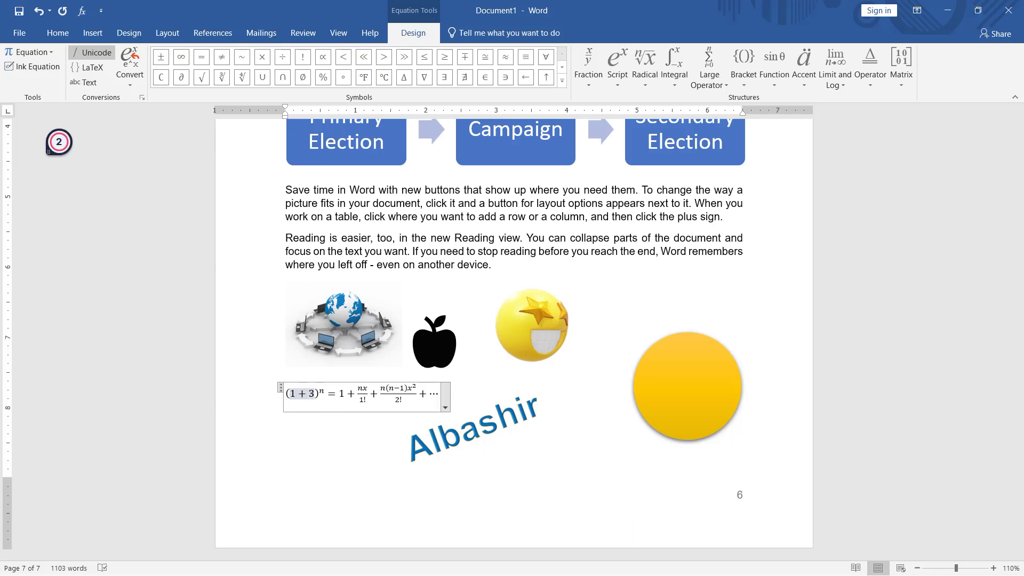
pyautogui.click(324, 392)
pyautogui.press('BackSpace')
pyautogui.write('4')
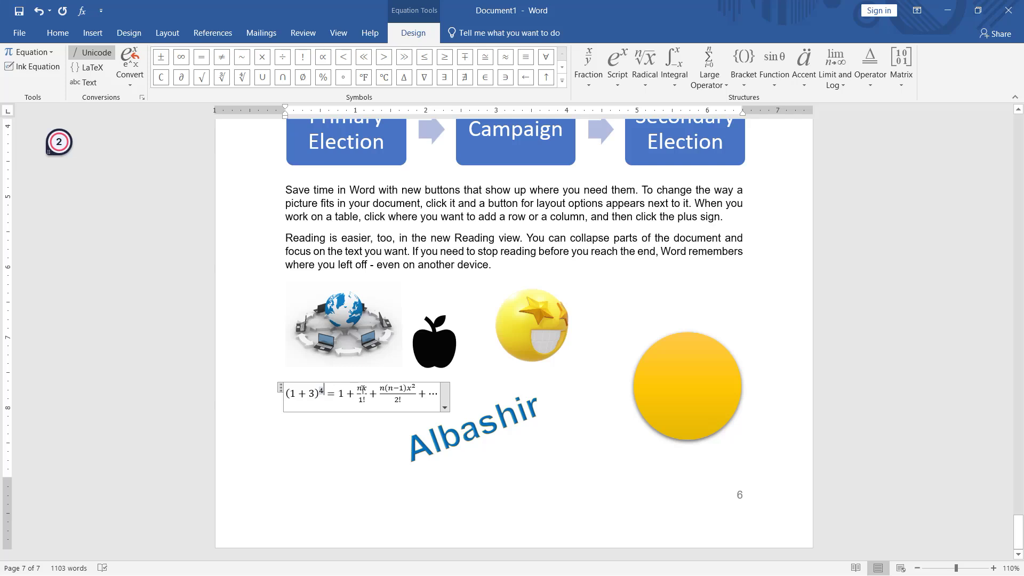
pyautogui.click(362, 388)
pyautogui.press('BackSpace')
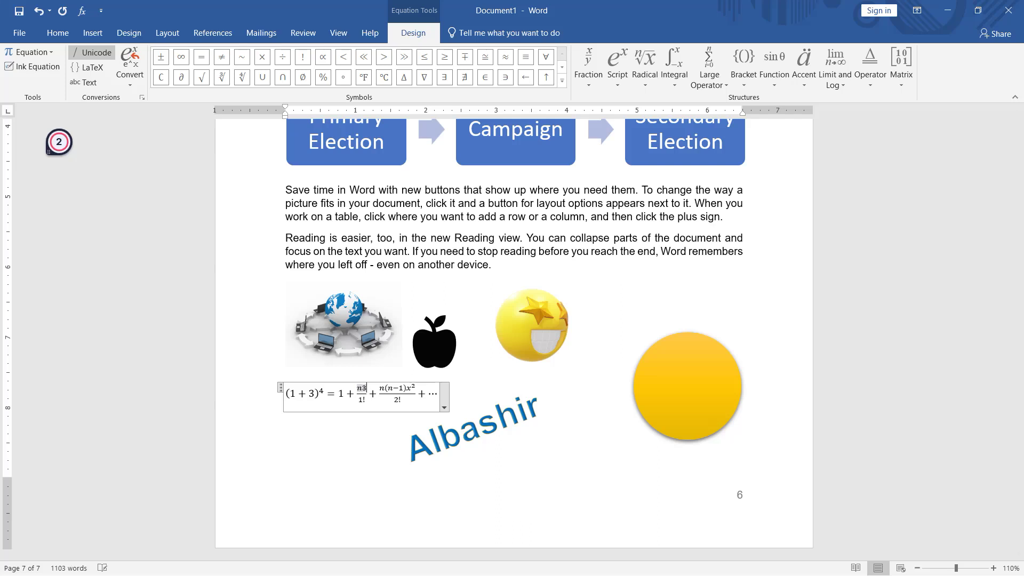
pyautogui.press('BackSpace')
pyautogui.write('43')
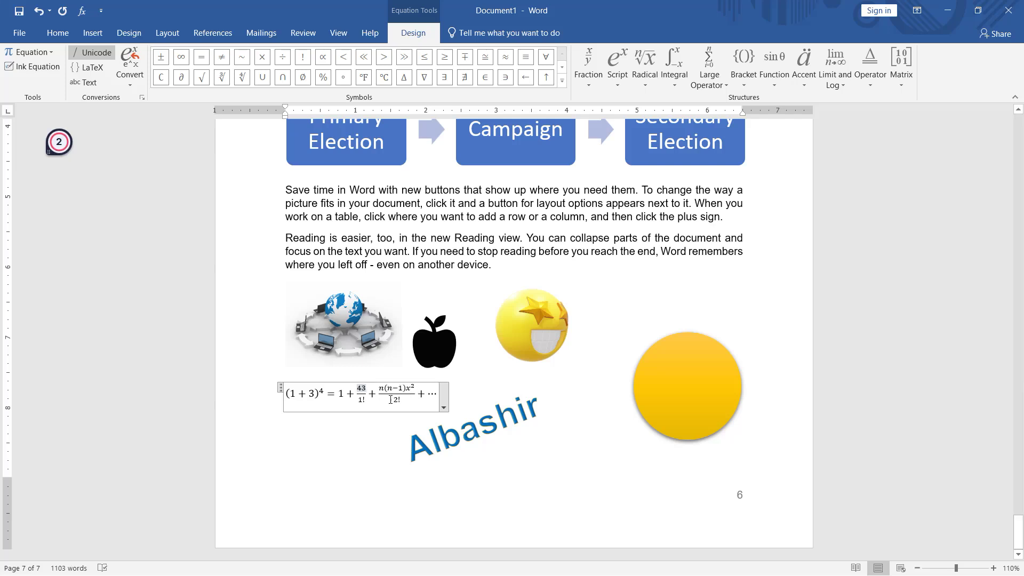
# Step: Make the edited equation a centred display equation on its own line
pyautogui.press('Left')
pyautogui.click(566, 447)
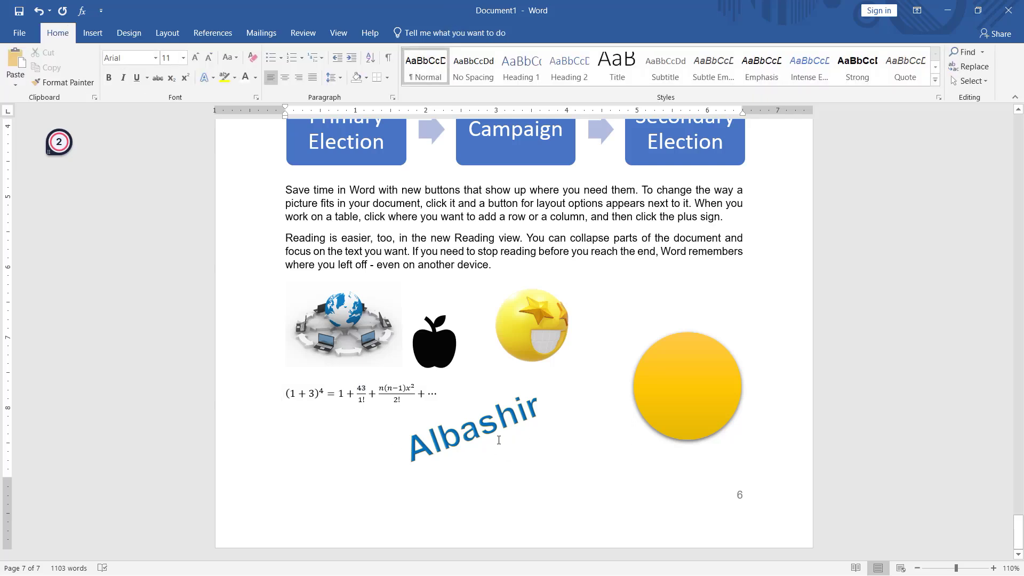
pyautogui.press('Return')
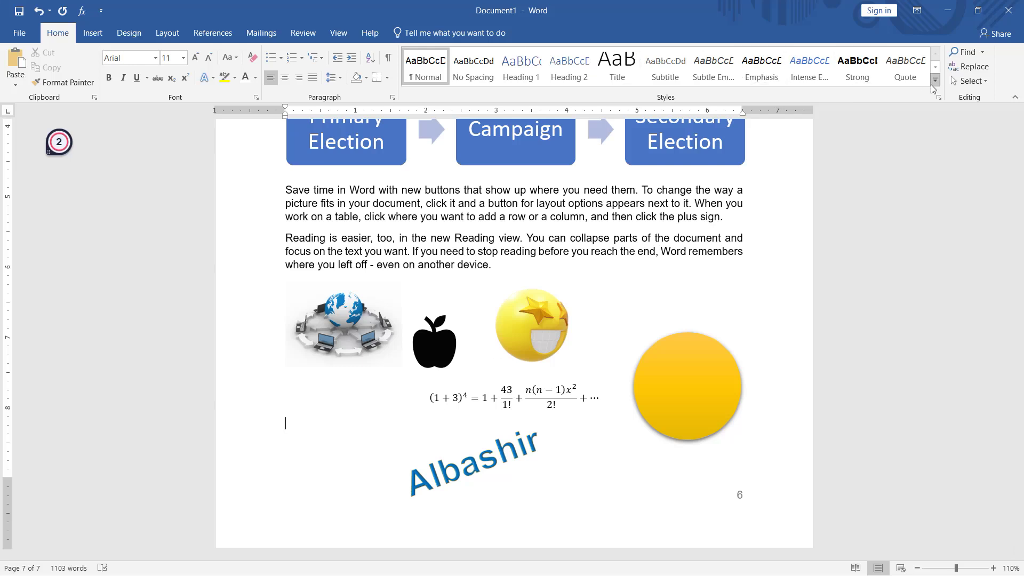
pyautogui.click(93, 33)
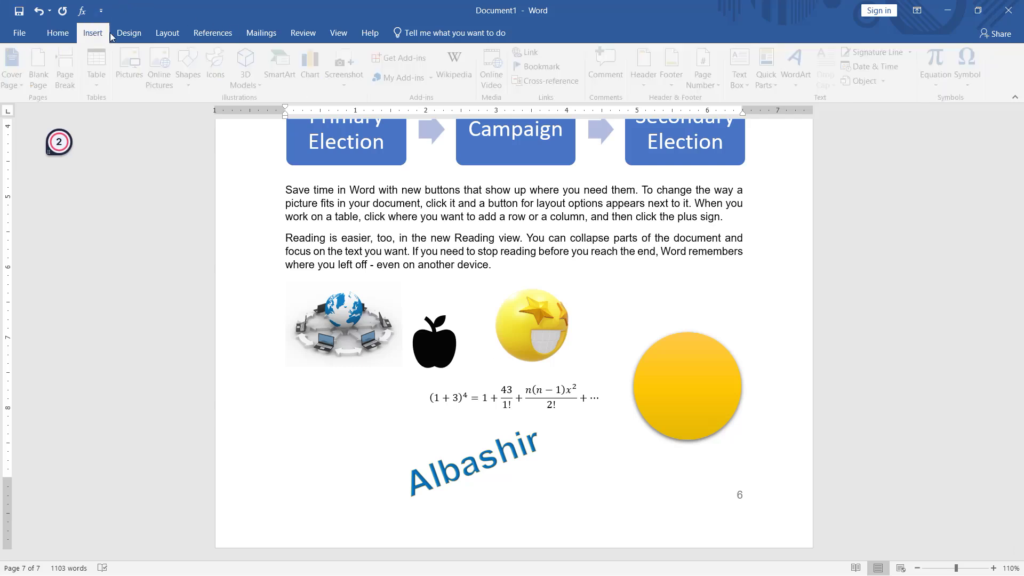
# Step: Open the full Symbol dialog via More Symbols, showing Currency Symbols with the Euro sign
pyautogui.click(970, 85)
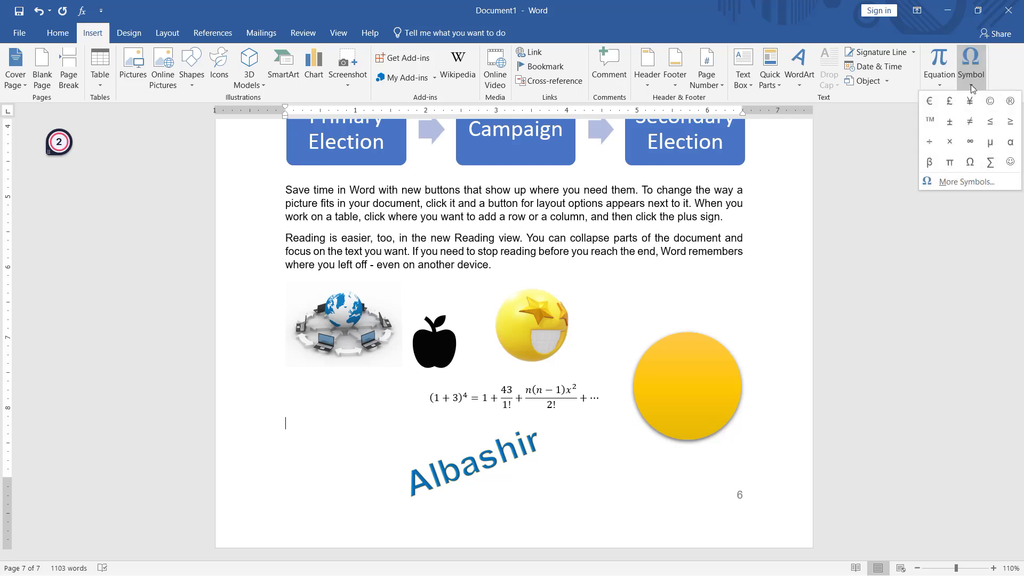
pyautogui.click(958, 181)
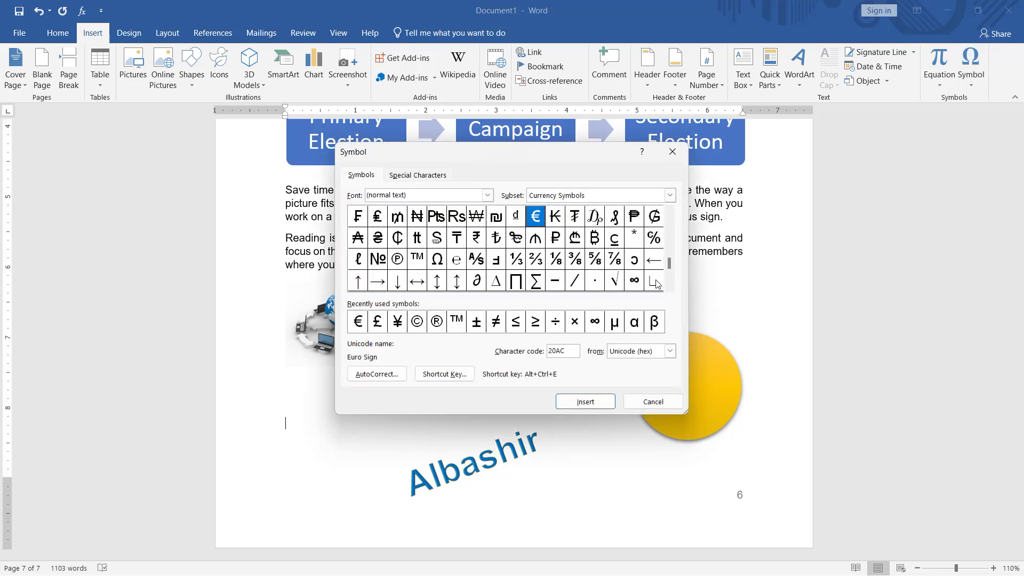
pyautogui.click(670, 241)
# Step: Scroll up and down through the symbol grid
pyautogui.click(670, 242)
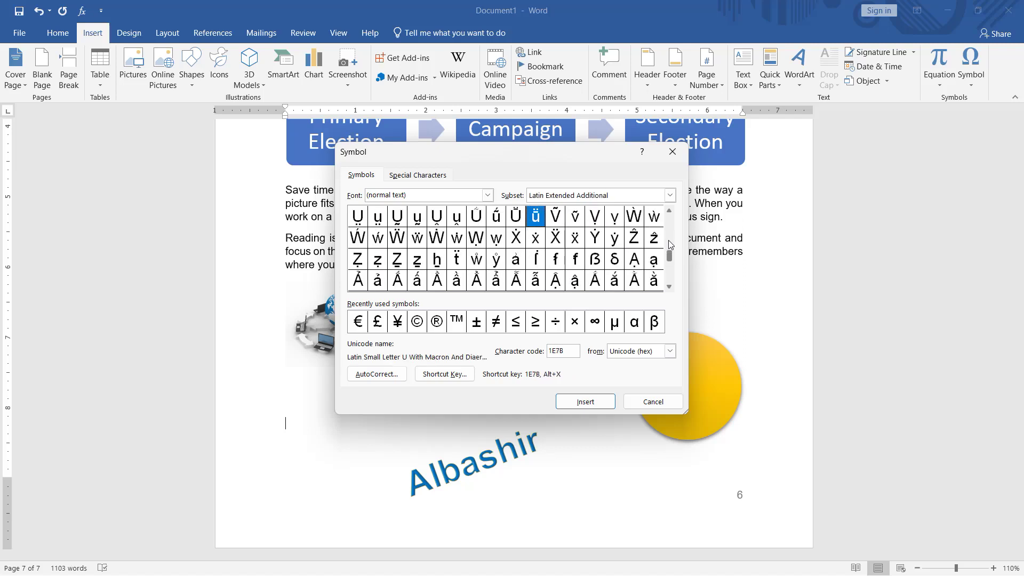
pyautogui.scroll(5, 671, 230)
pyautogui.scroll(5, 667, 255)
pyautogui.scroll(5, 667, 261)
pyautogui.scroll(3, 666, 267)
pyautogui.scroll(-3, 667, 269)
pyautogui.scroll(-3, 671, 287)
pyautogui.scroll(-4, 670, 286)
pyautogui.scroll(-2, 670, 286)
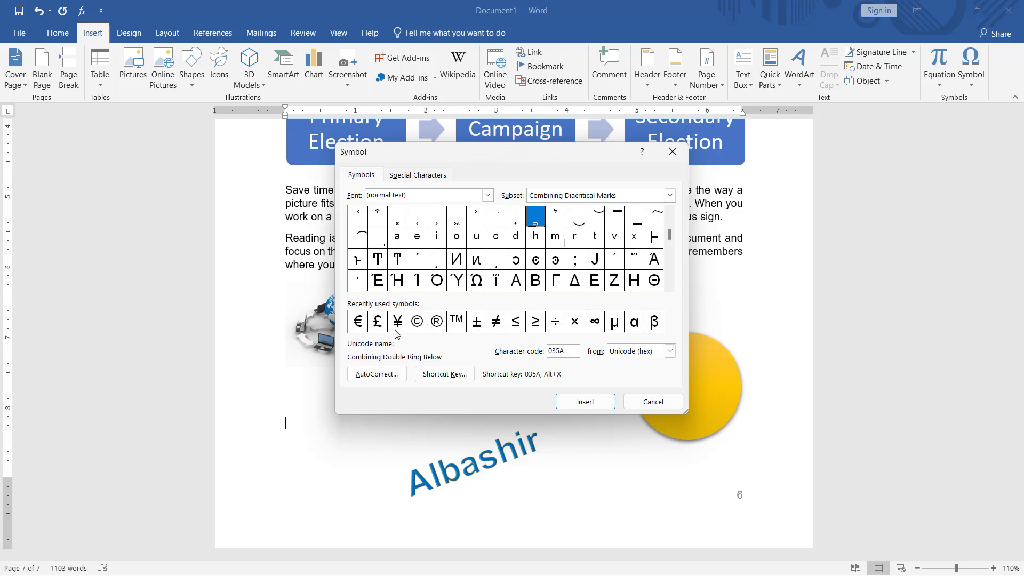
# Step: Browse the symbol font list, keeping the normal text font
pyautogui.click(488, 195)
pyautogui.scroll(-2, 422, 235)
pyautogui.scroll(-3, 421, 235)
pyautogui.scroll(-2, 425, 237)
pyautogui.scroll(-2, 426, 235)
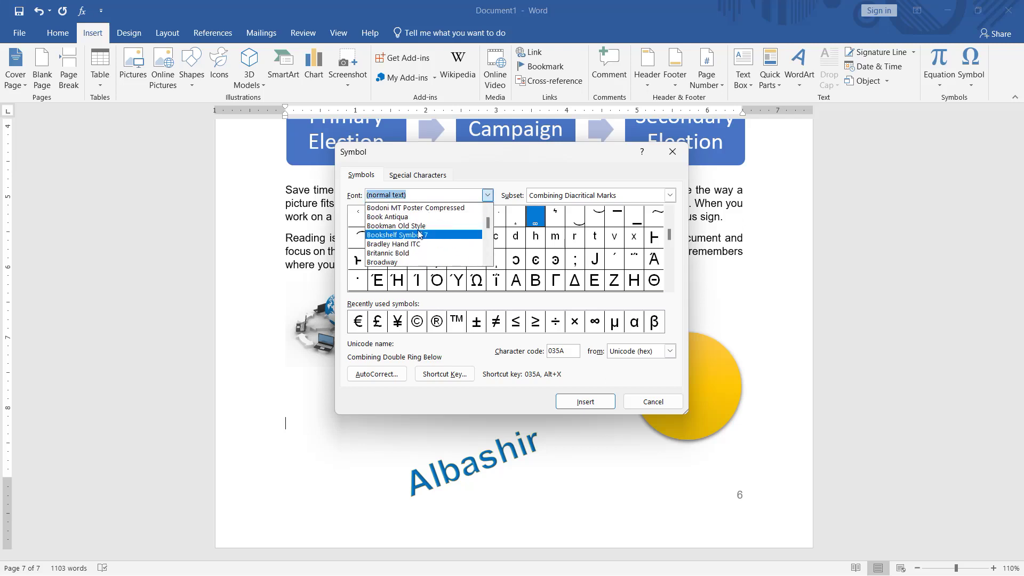
pyautogui.scroll(2, 426, 235)
pyautogui.scroll(2, 459, 213)
pyautogui.click(488, 197)
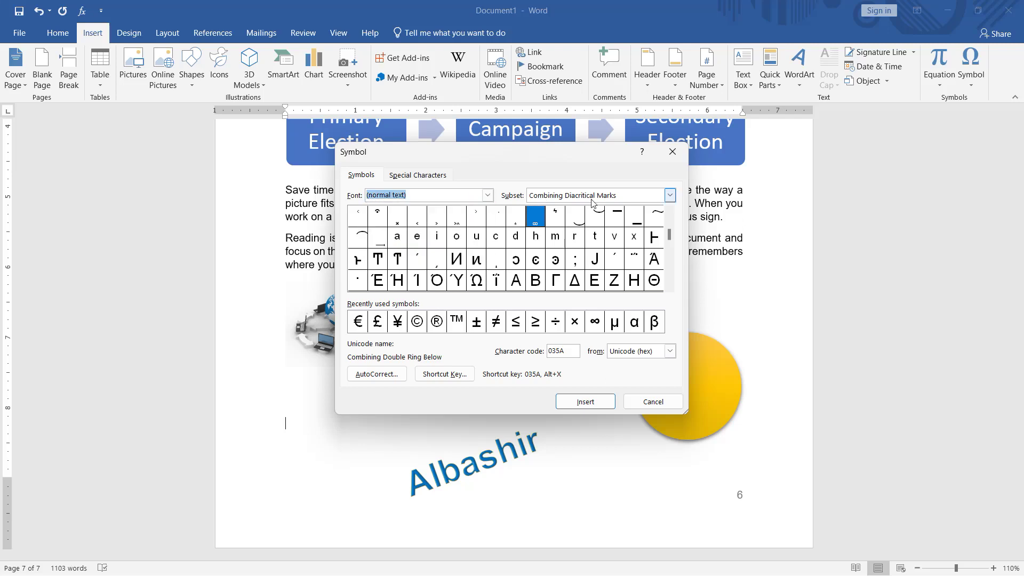
# Step: View the Arrows and then Mathematical Operators subsets, then close the dialog without inserting
pyautogui.click(671, 197)
pyautogui.scroll(-1, 627, 230)
pyautogui.scroll(-2, 628, 231)
pyautogui.scroll(-1, 628, 230)
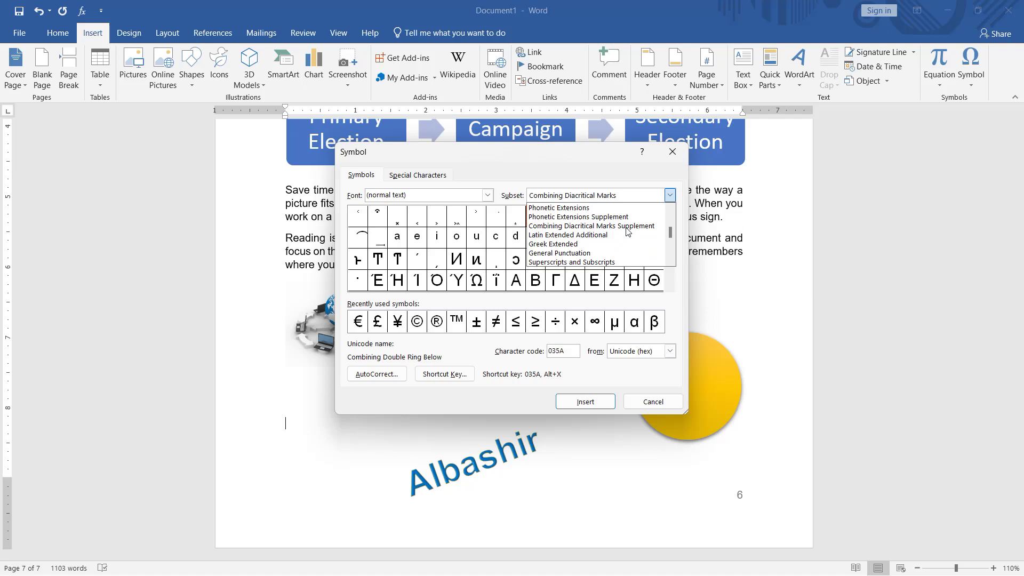
pyautogui.scroll(-2, 628, 230)
pyautogui.scroll(1, 623, 235)
pyautogui.scroll(2, 622, 235)
pyautogui.scroll(-3, 576, 229)
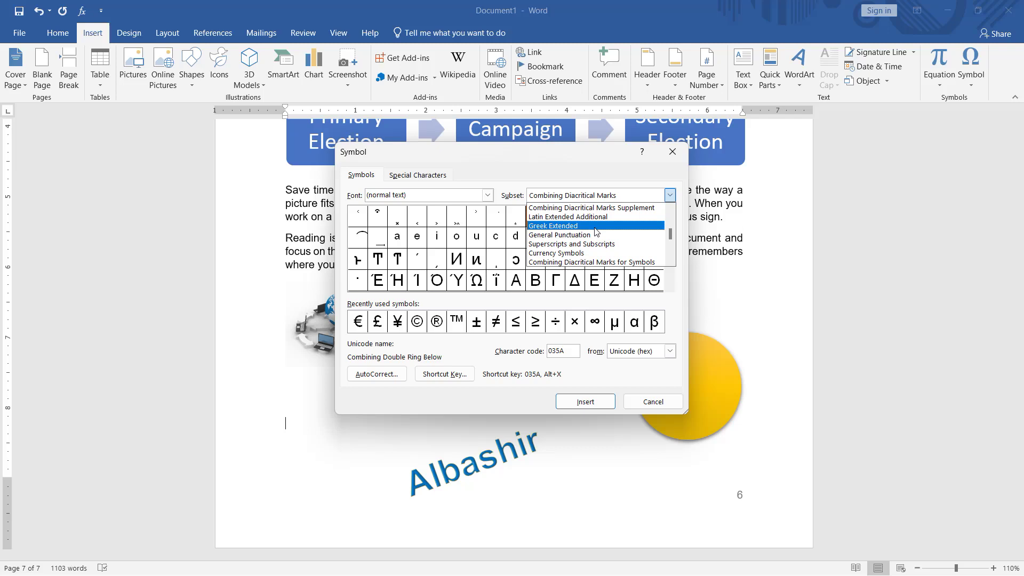
pyautogui.scroll(-2, 592, 235)
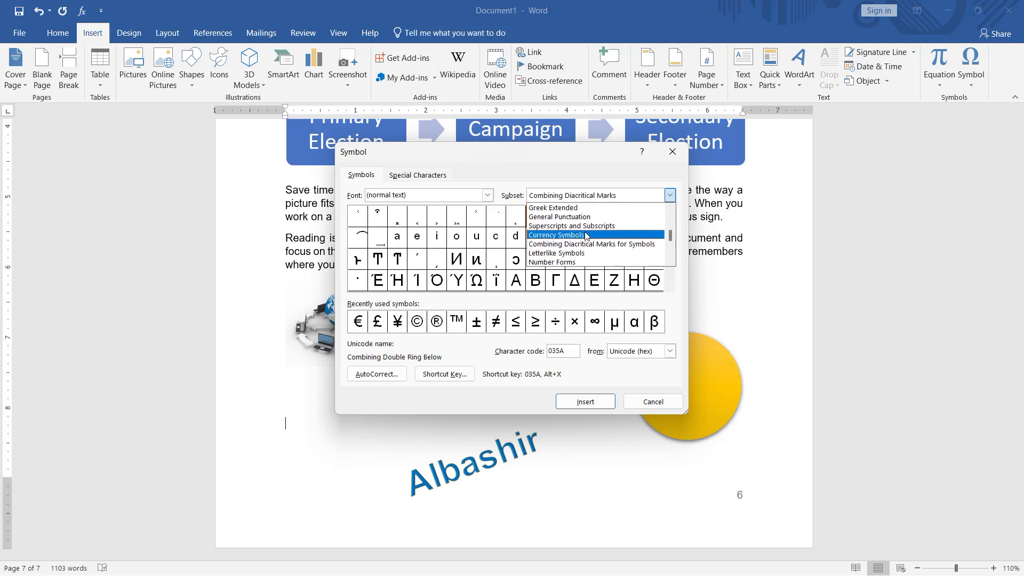
pyautogui.scroll(-2, 560, 252)
pyautogui.scroll(-1, 560, 253)
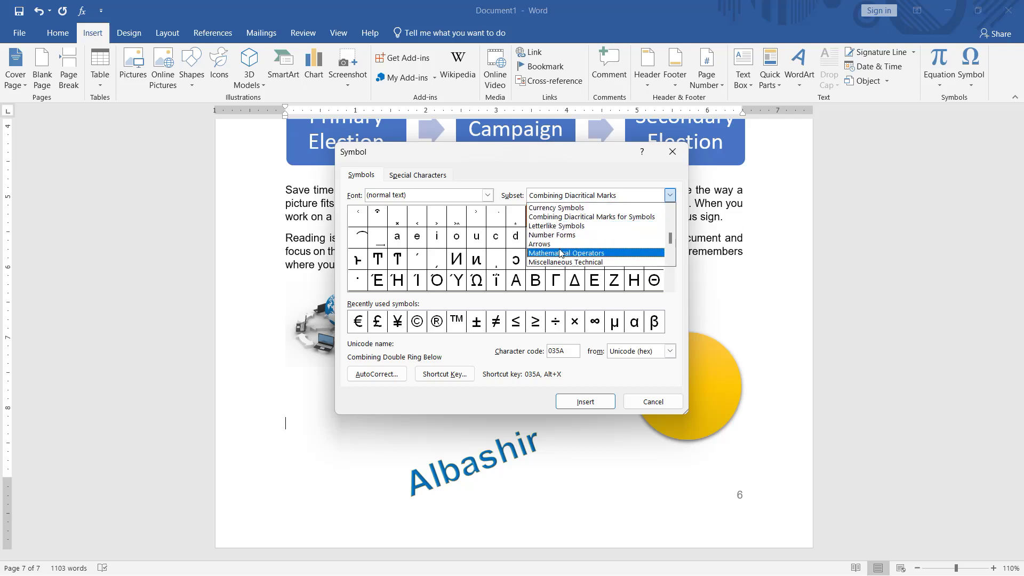
pyautogui.click(550, 244)
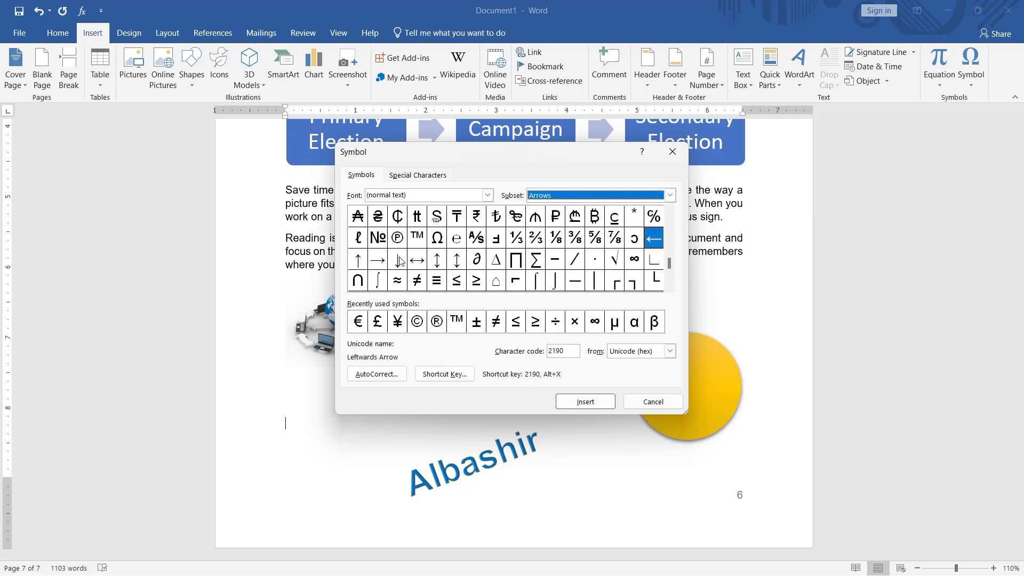
pyautogui.click(670, 195)
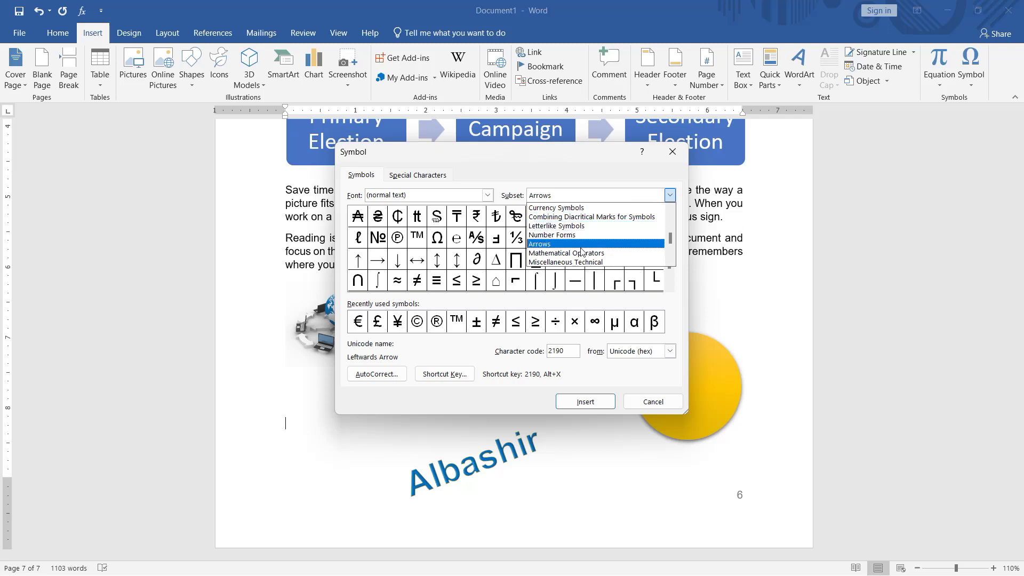
pyautogui.click(583, 254)
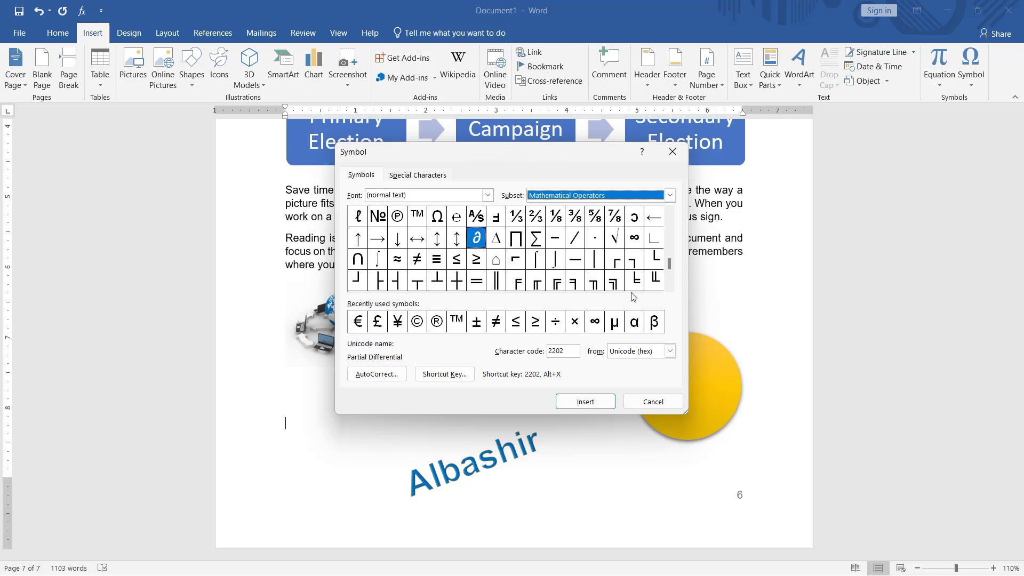
pyautogui.press('Escape')
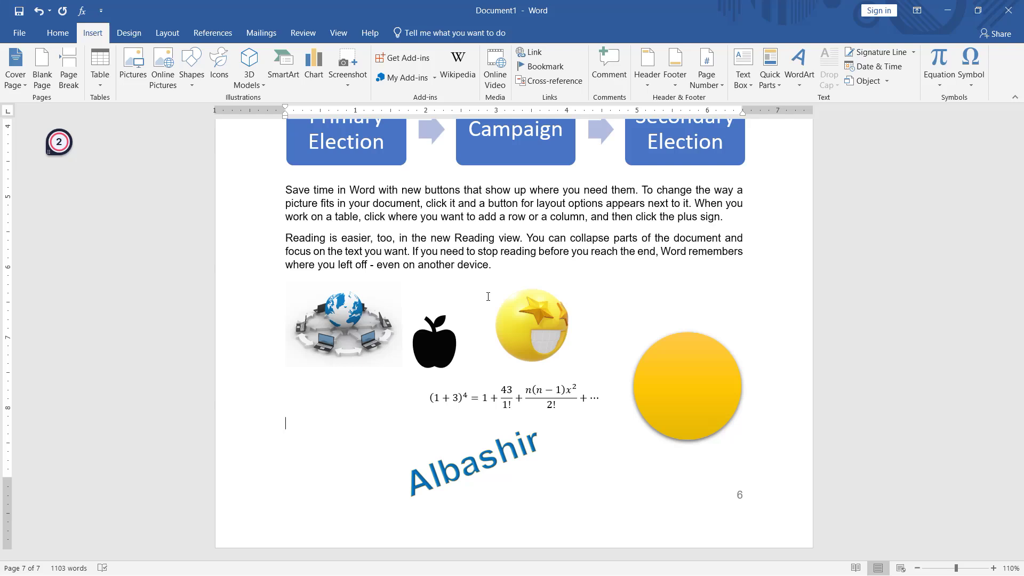
# Step: Move through the Design and Layout tabs to the View tab's ruler, gridline and zoom options
pyautogui.click(126, 32)
pyautogui.click(167, 33)
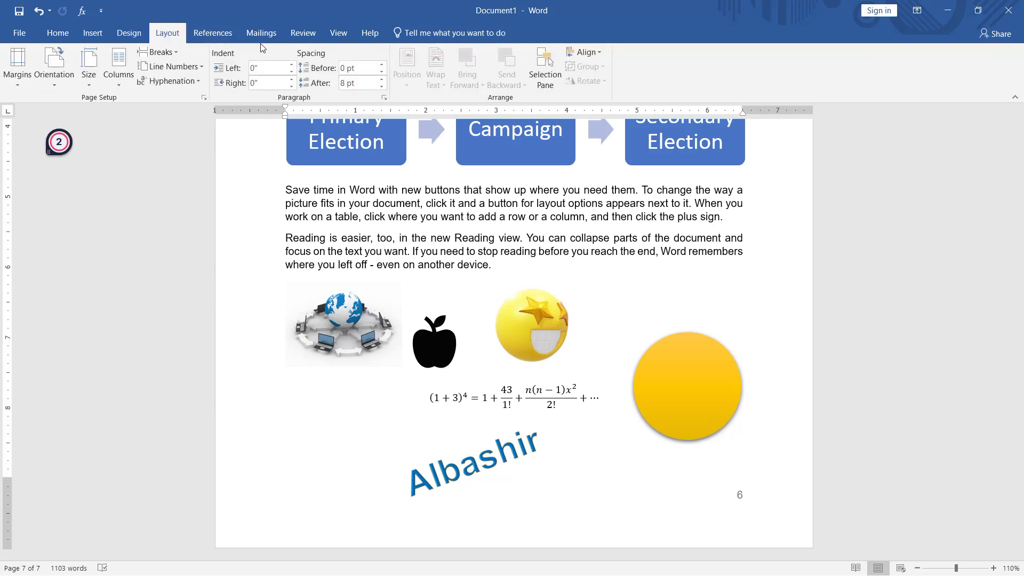
pyautogui.click(339, 33)
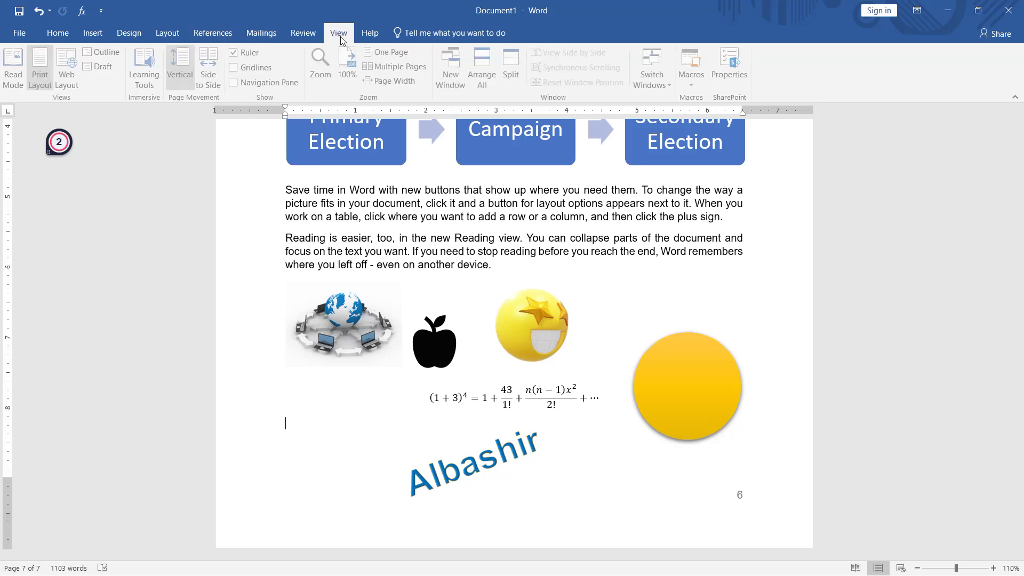